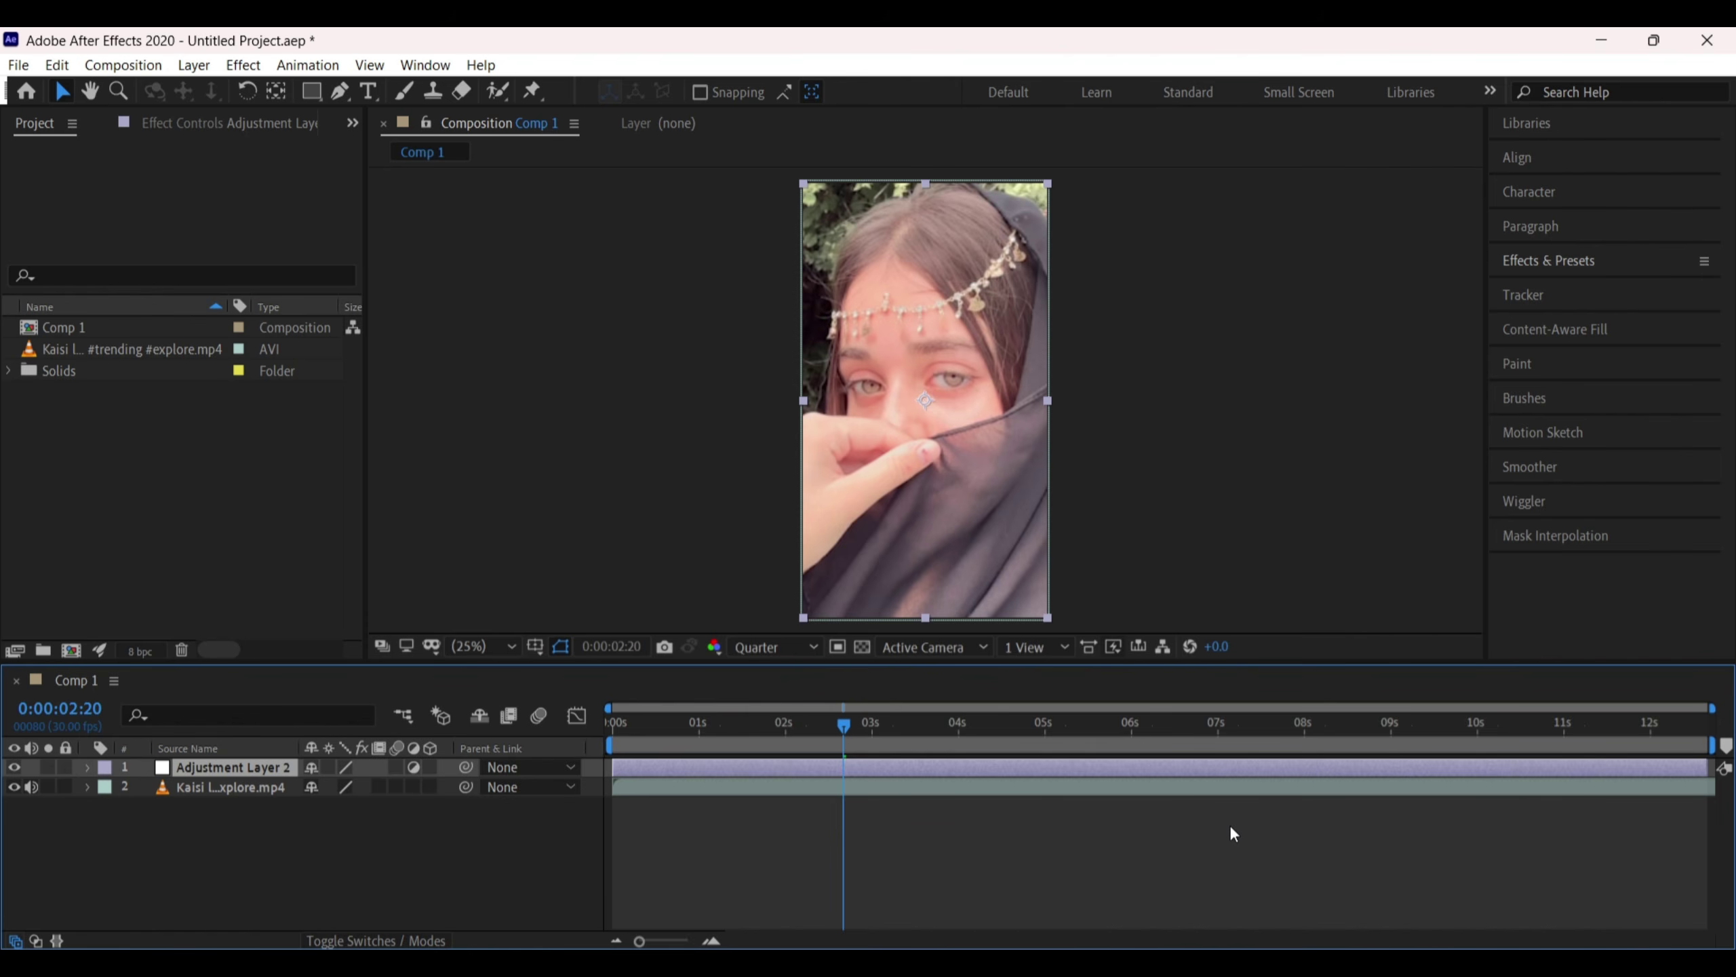
Find the S_FilmDamage effect and apply it to Adjustment Layer 2
click(1591, 274)
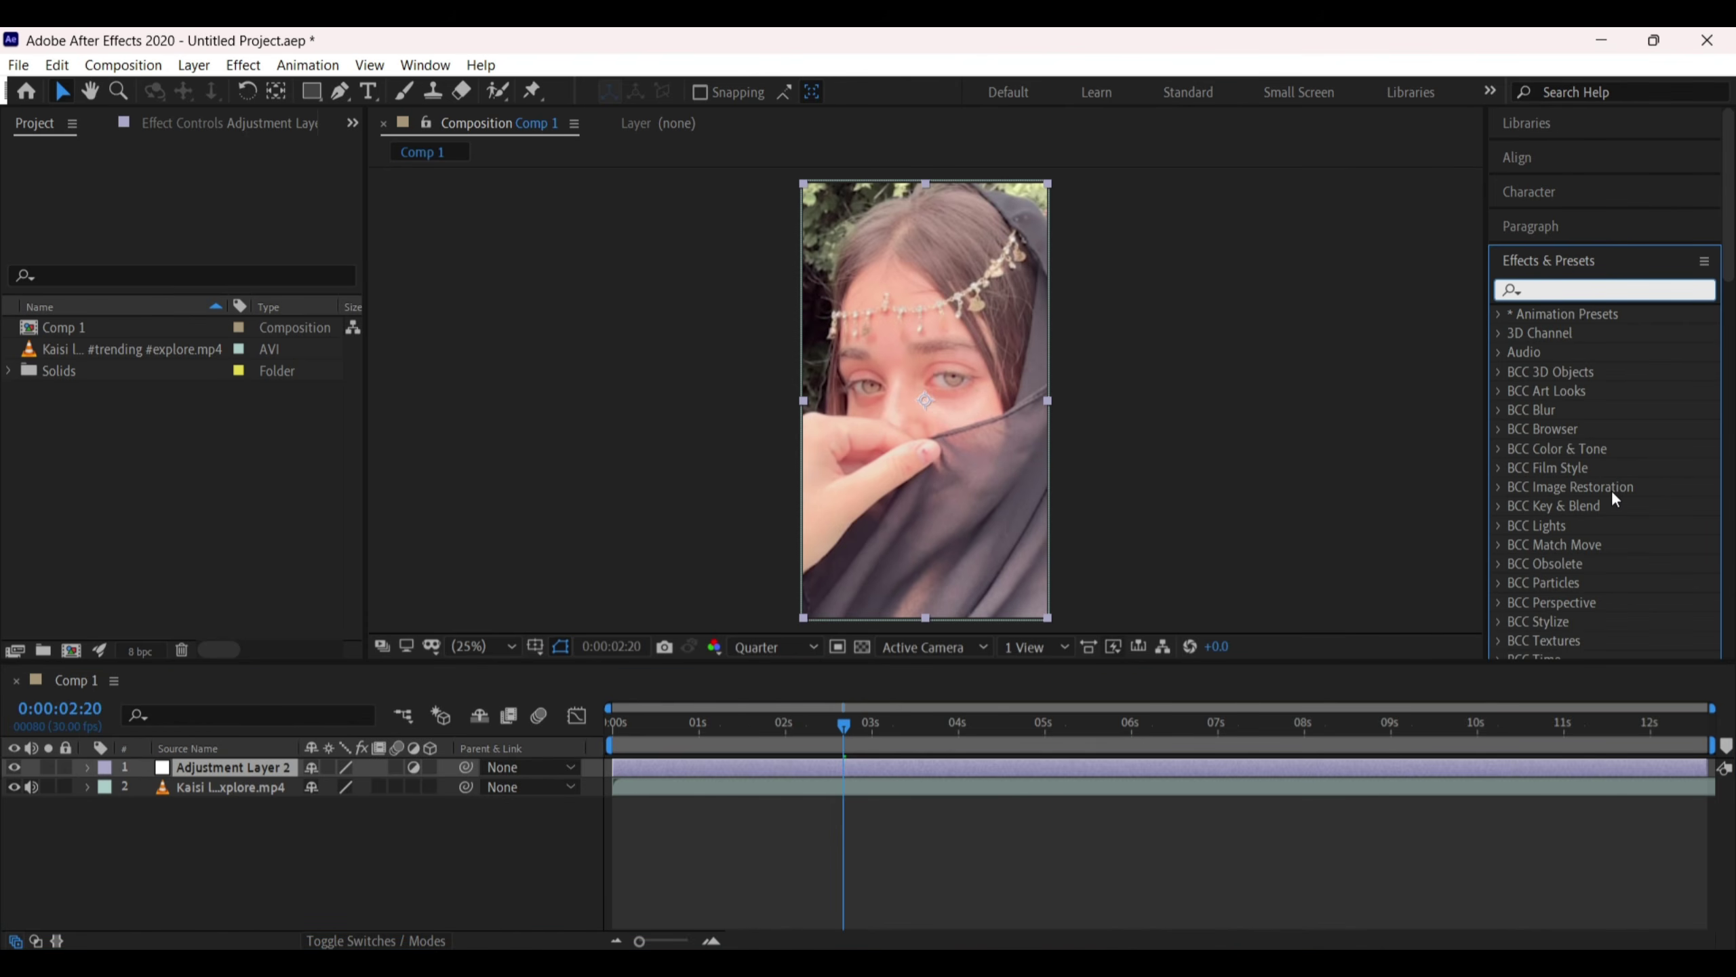
text(filmda)
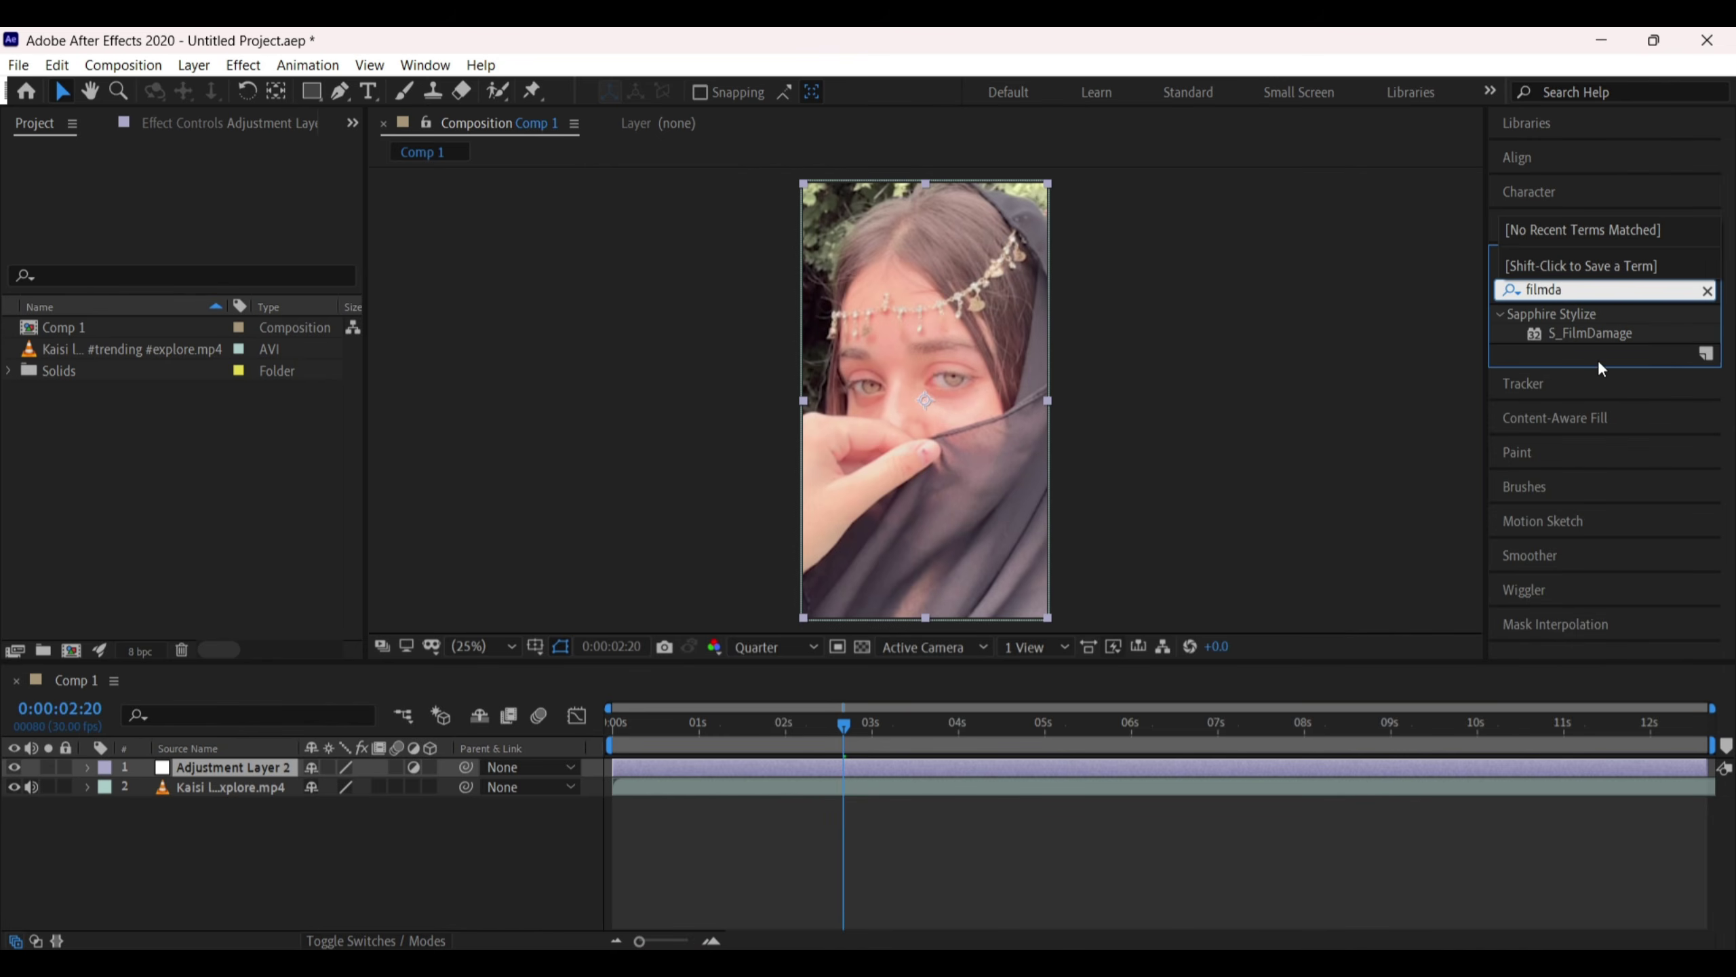
double_click(1598, 334)
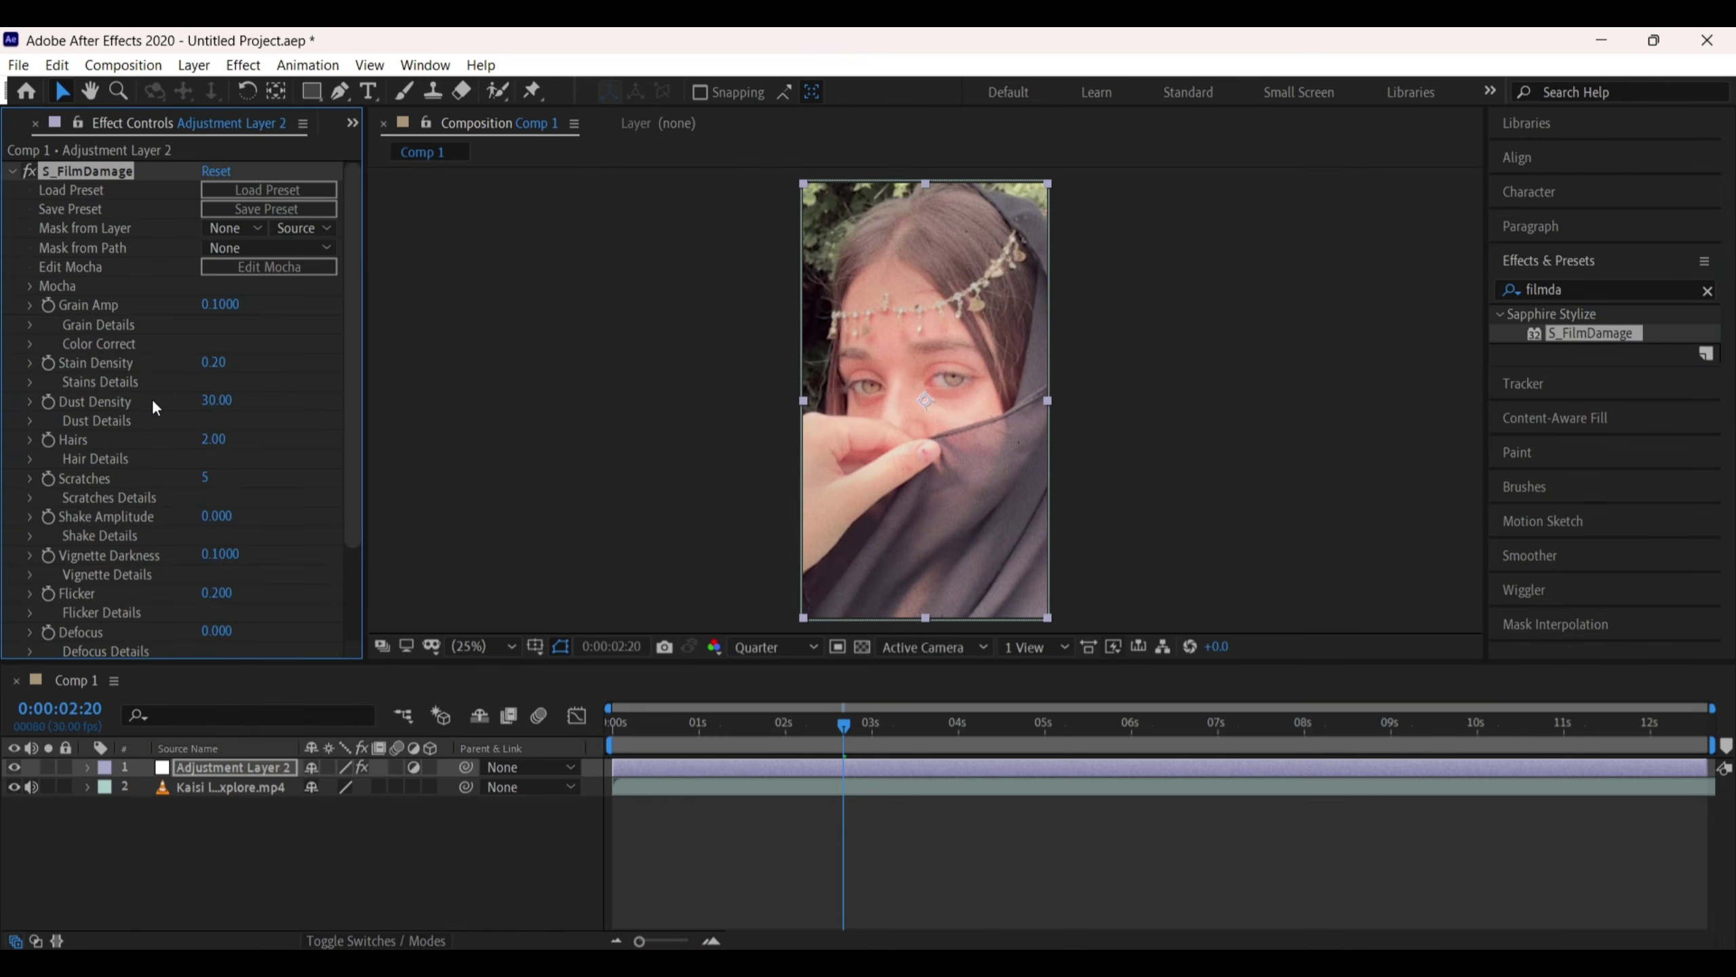
Set S_FilmDamage's Grain Amp, Stain Density, Hairs and Flicker to 0 and its Dust Density to 5
drag(221, 305, 3, 314)
drag(215, 401, 7, 419)
drag(214, 410, 198, 440)
drag(216, 592, 202, 593)
Find the S_Flicker effect and apply it to Adjustment Layer 2
click(1618, 291)
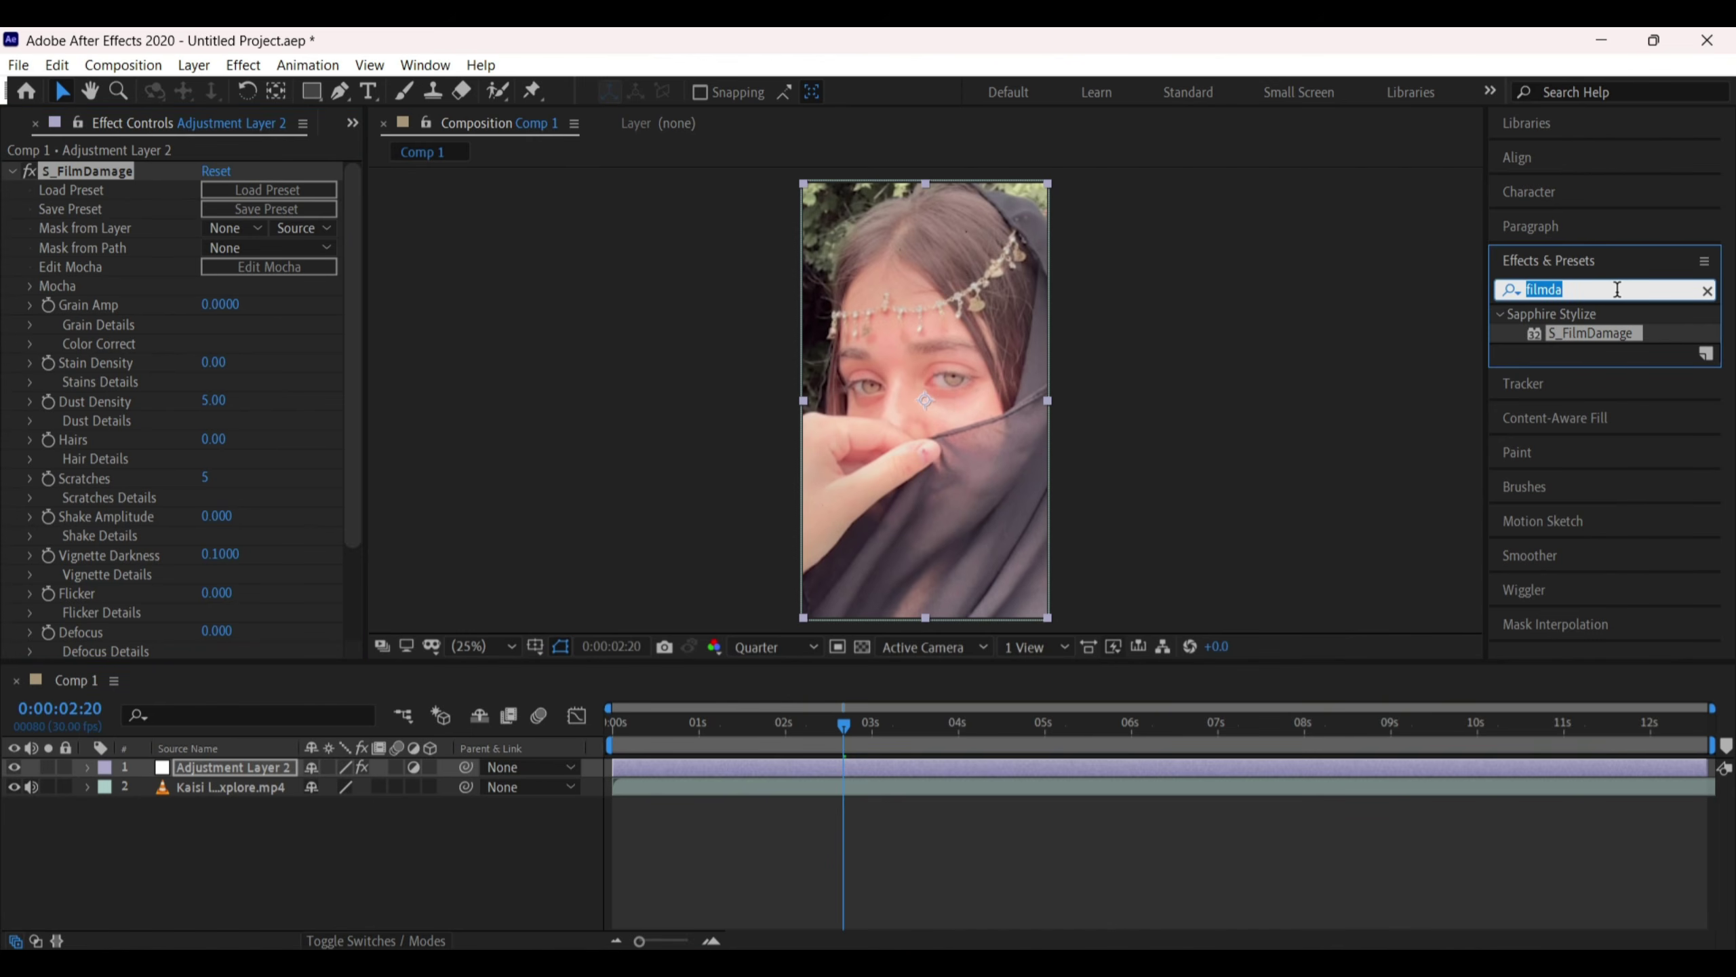
text(flic)
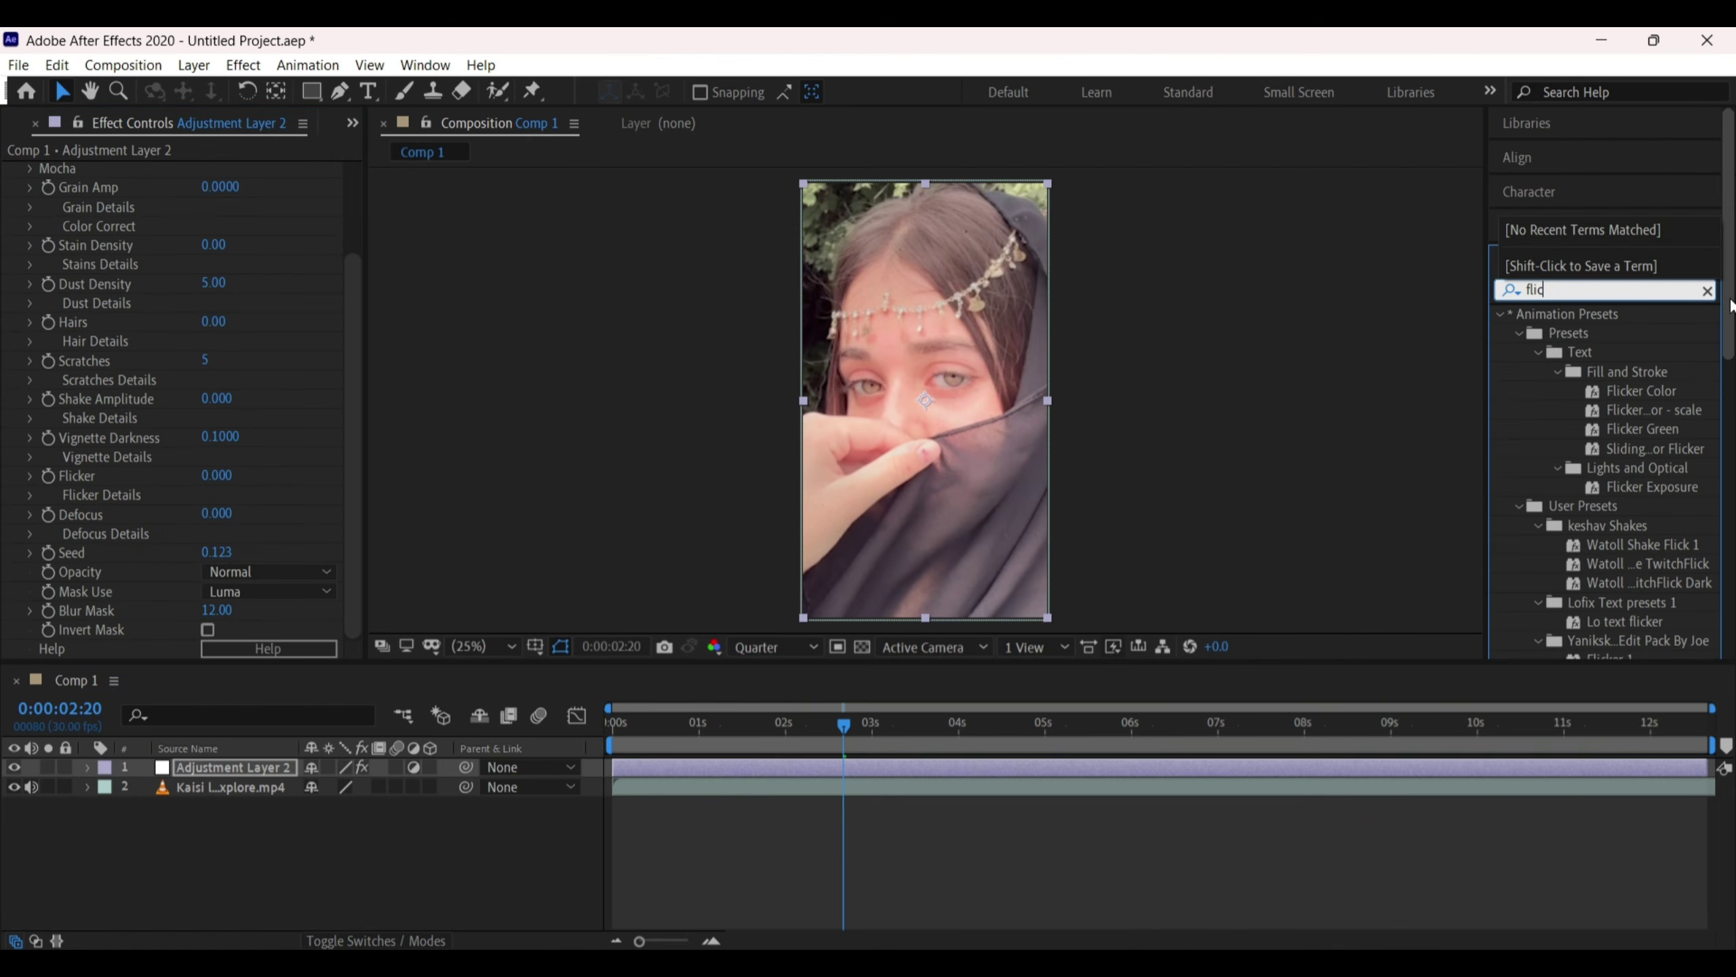
text(ker)
double_click(1617, 291)
text(s_flicker)
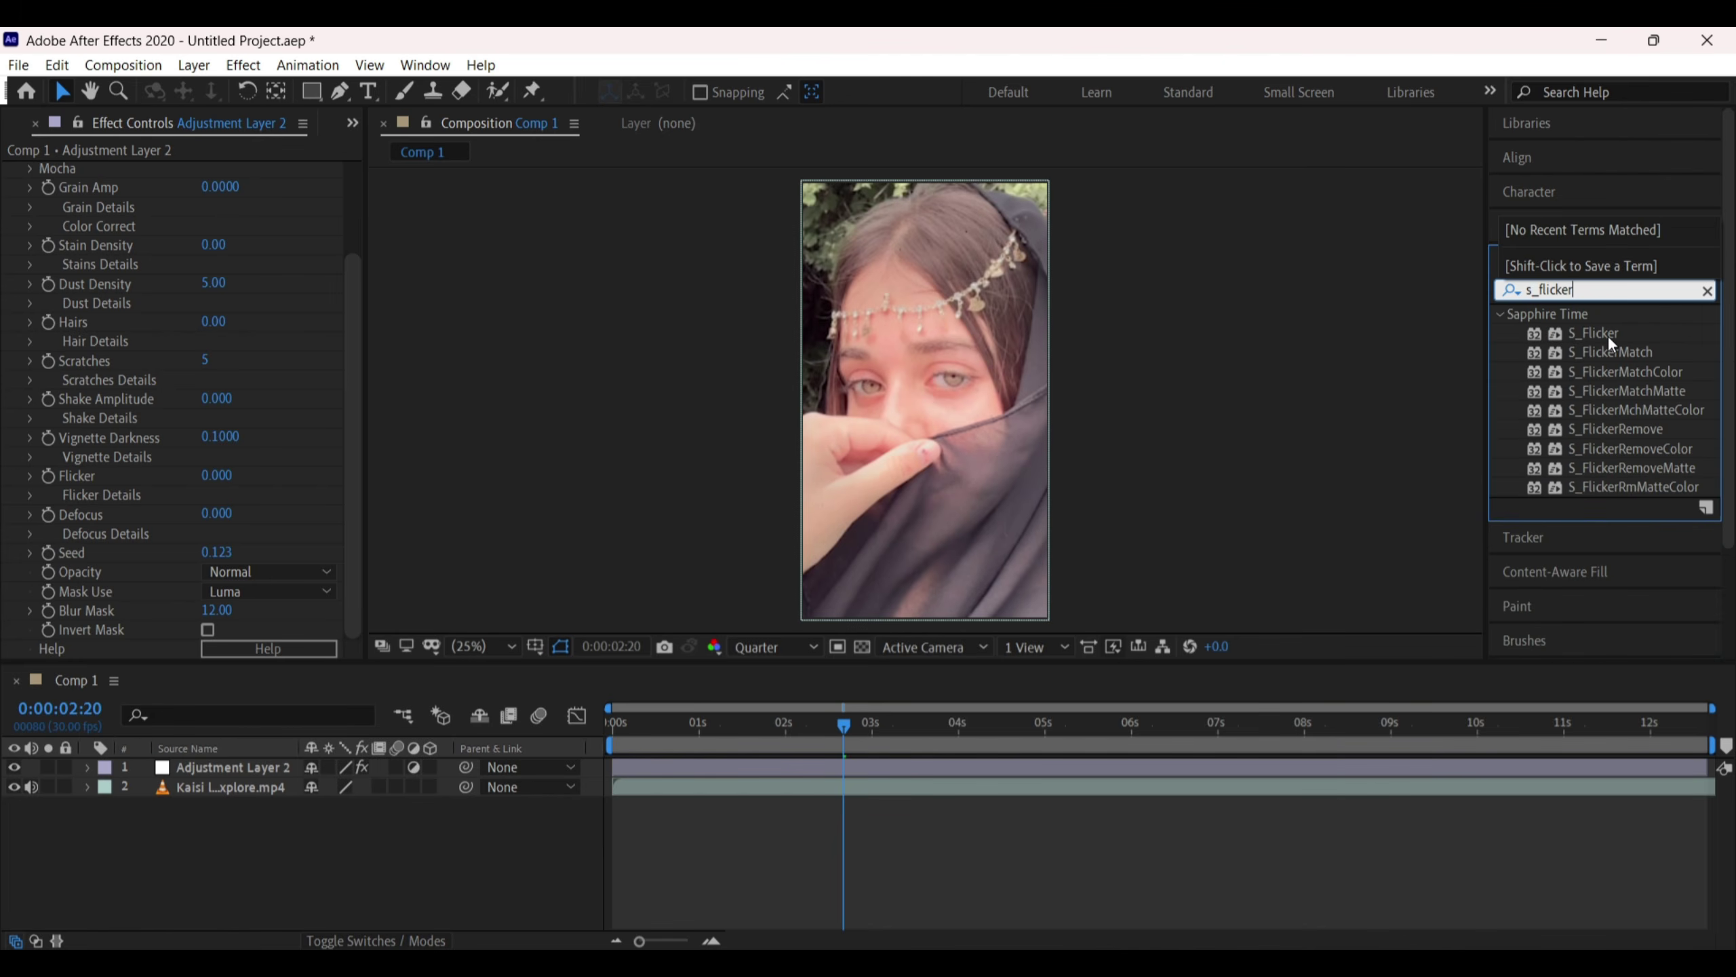
click(1607, 333)
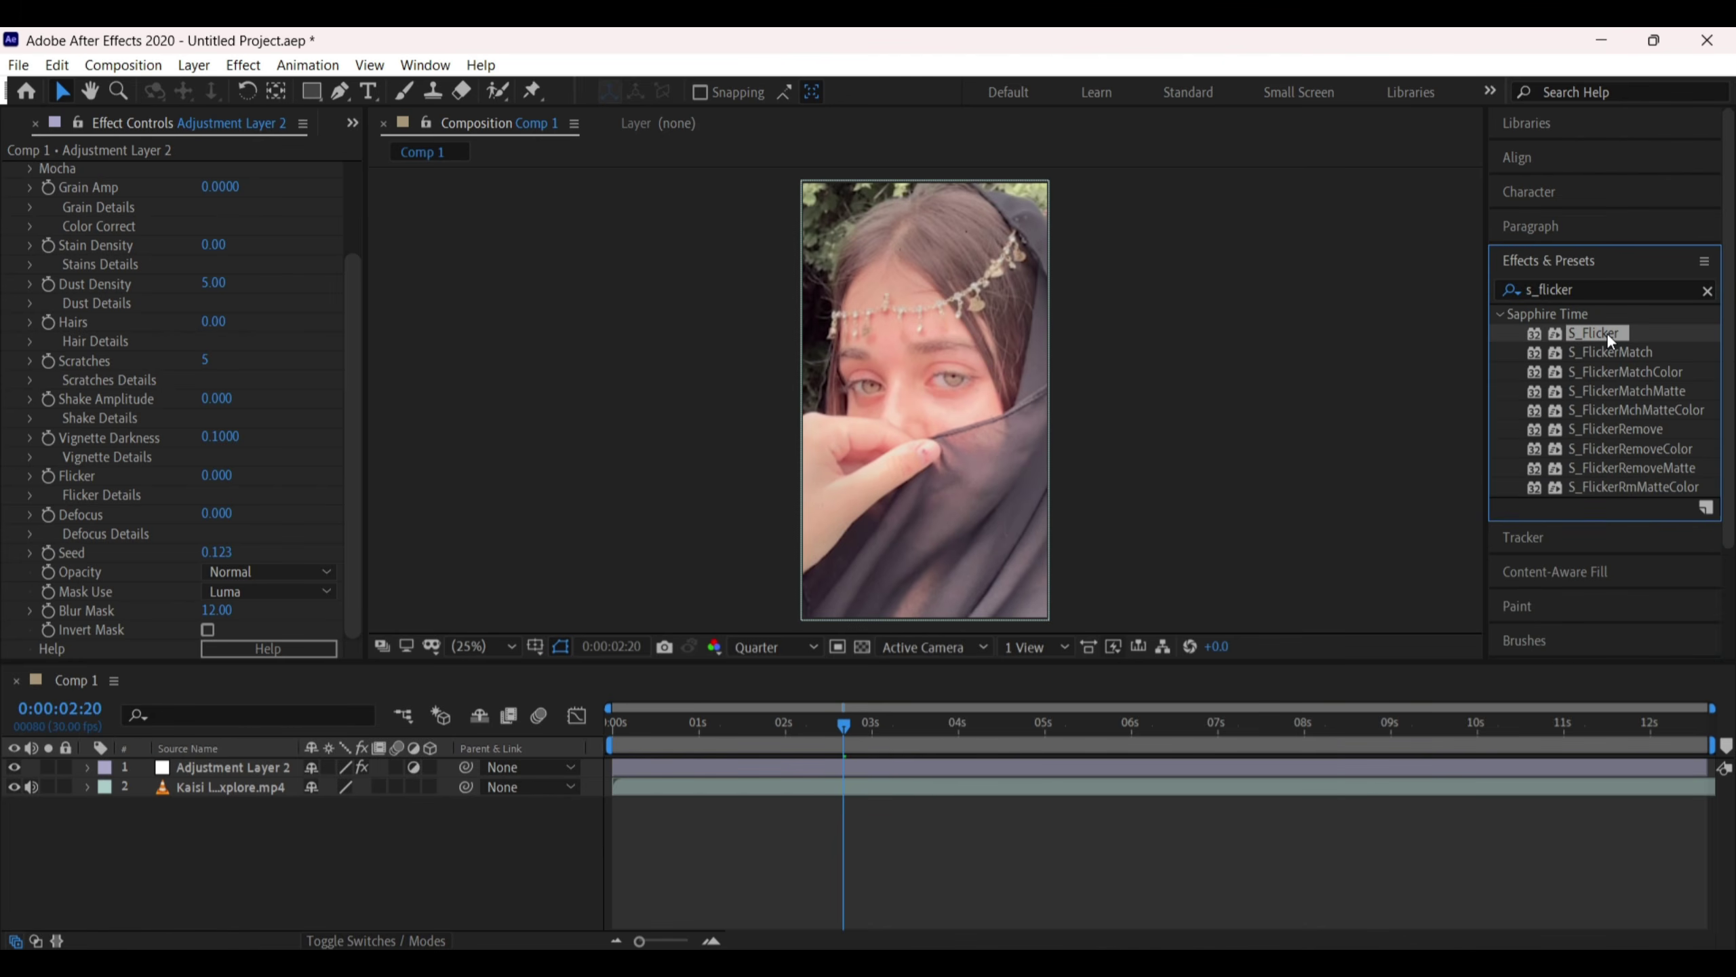
click(848, 767)
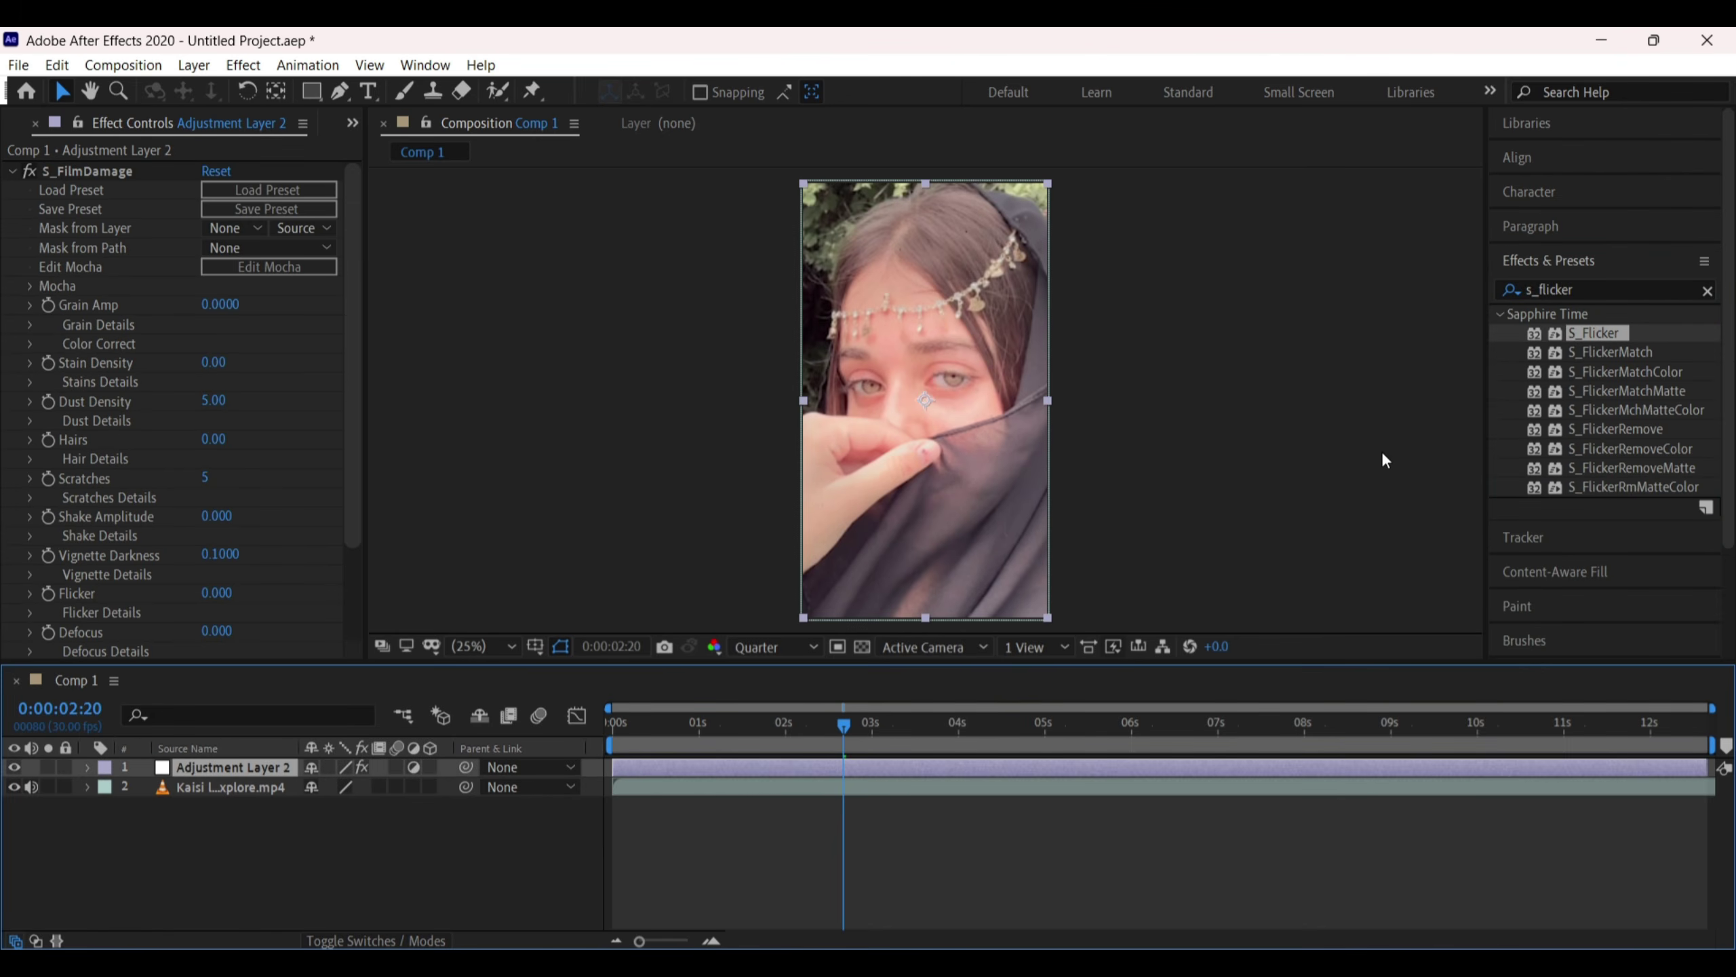
double_click(1598, 333)
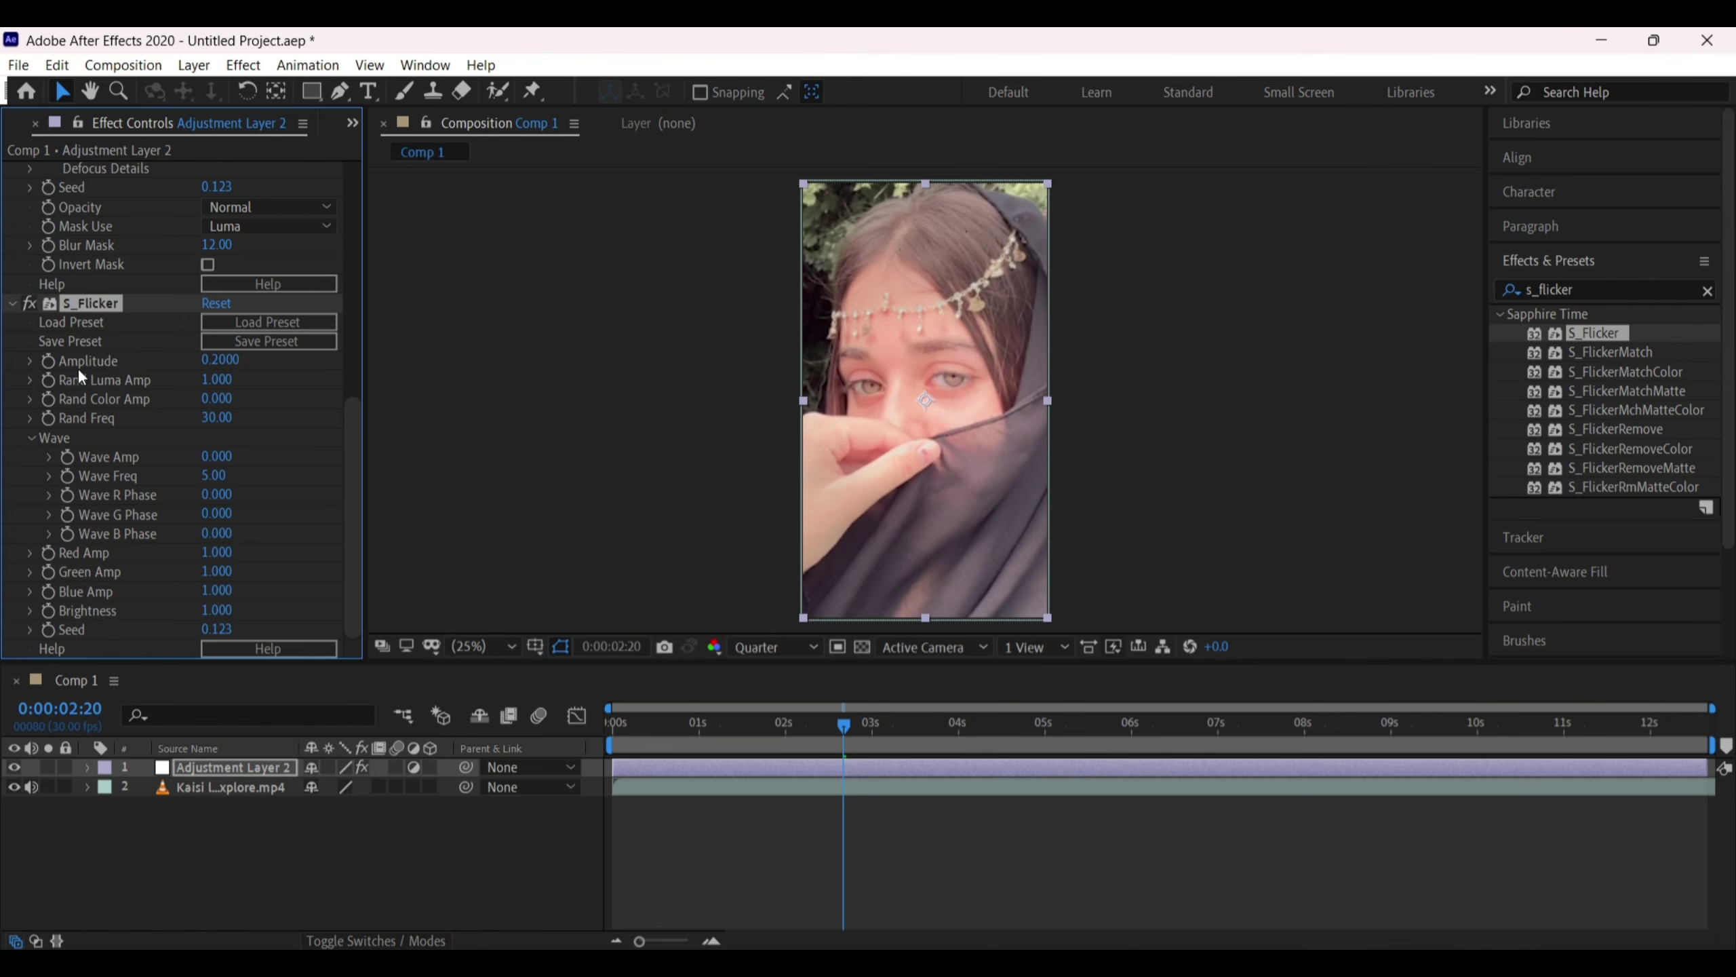
Set the S_Flicker Amplitude to 0.21 and review the effect settings on the adjustment layer
click(225, 362)
scroll(263, 399, up, 10)
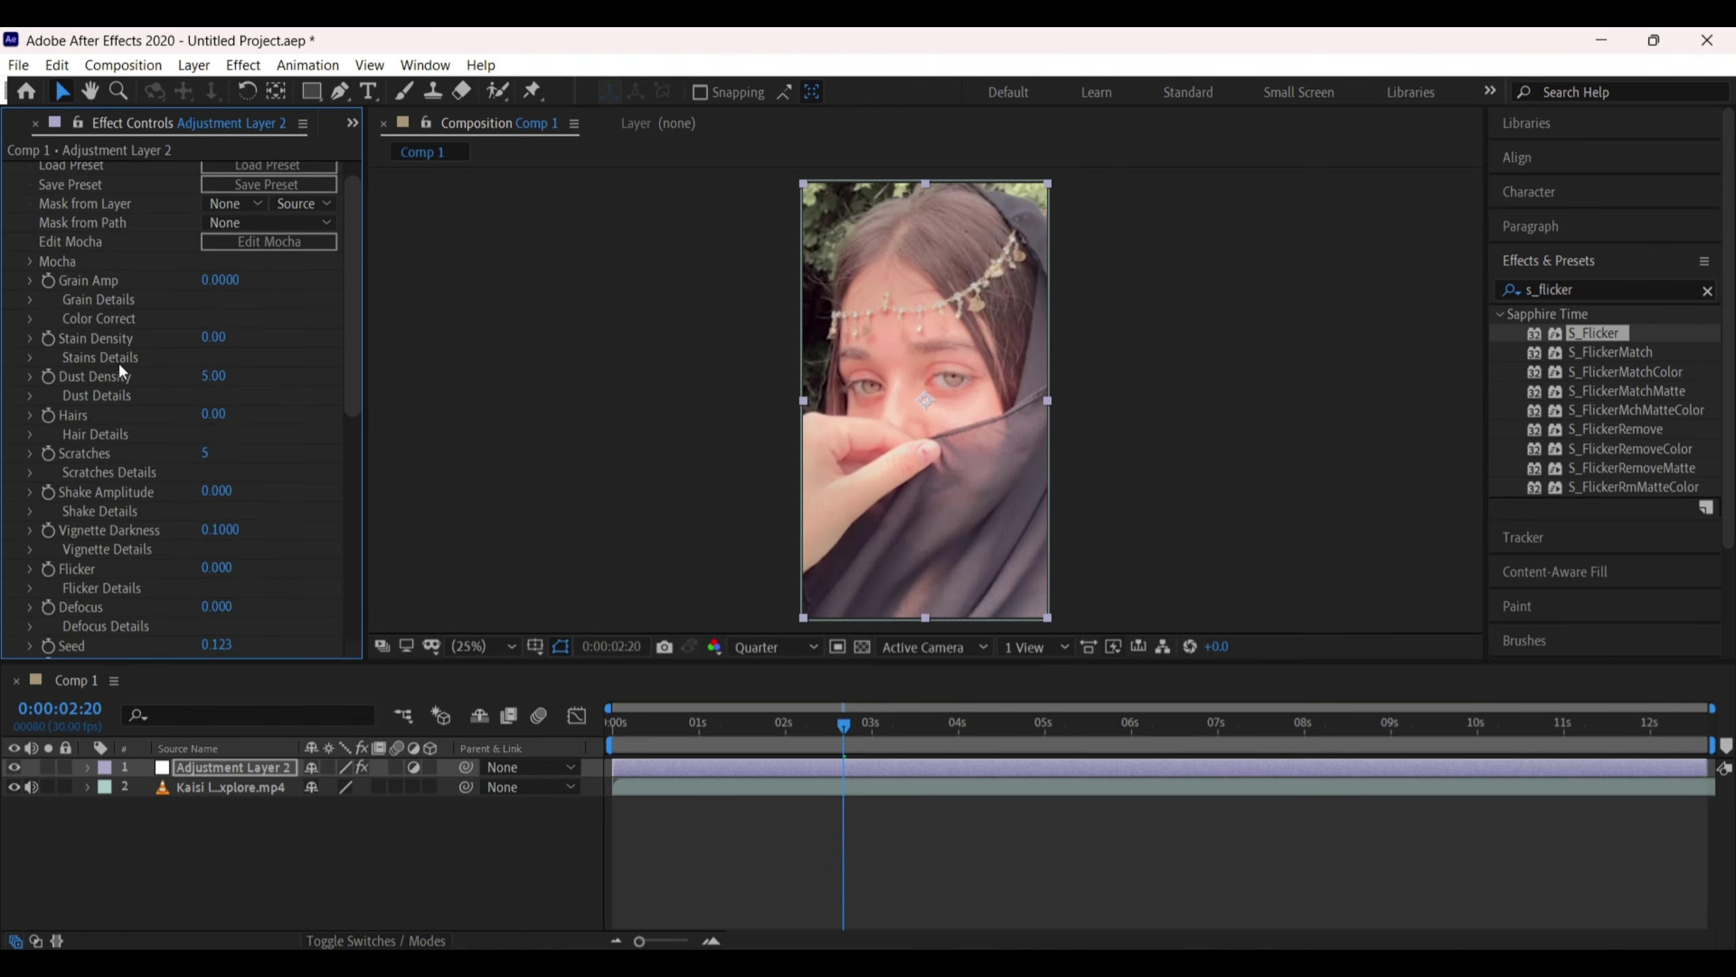
scroll(118, 361, down, 10)
Find the 4-Color Gradient effect and apply it to Adjustment Layer 2
click(404, 855)
click(777, 769)
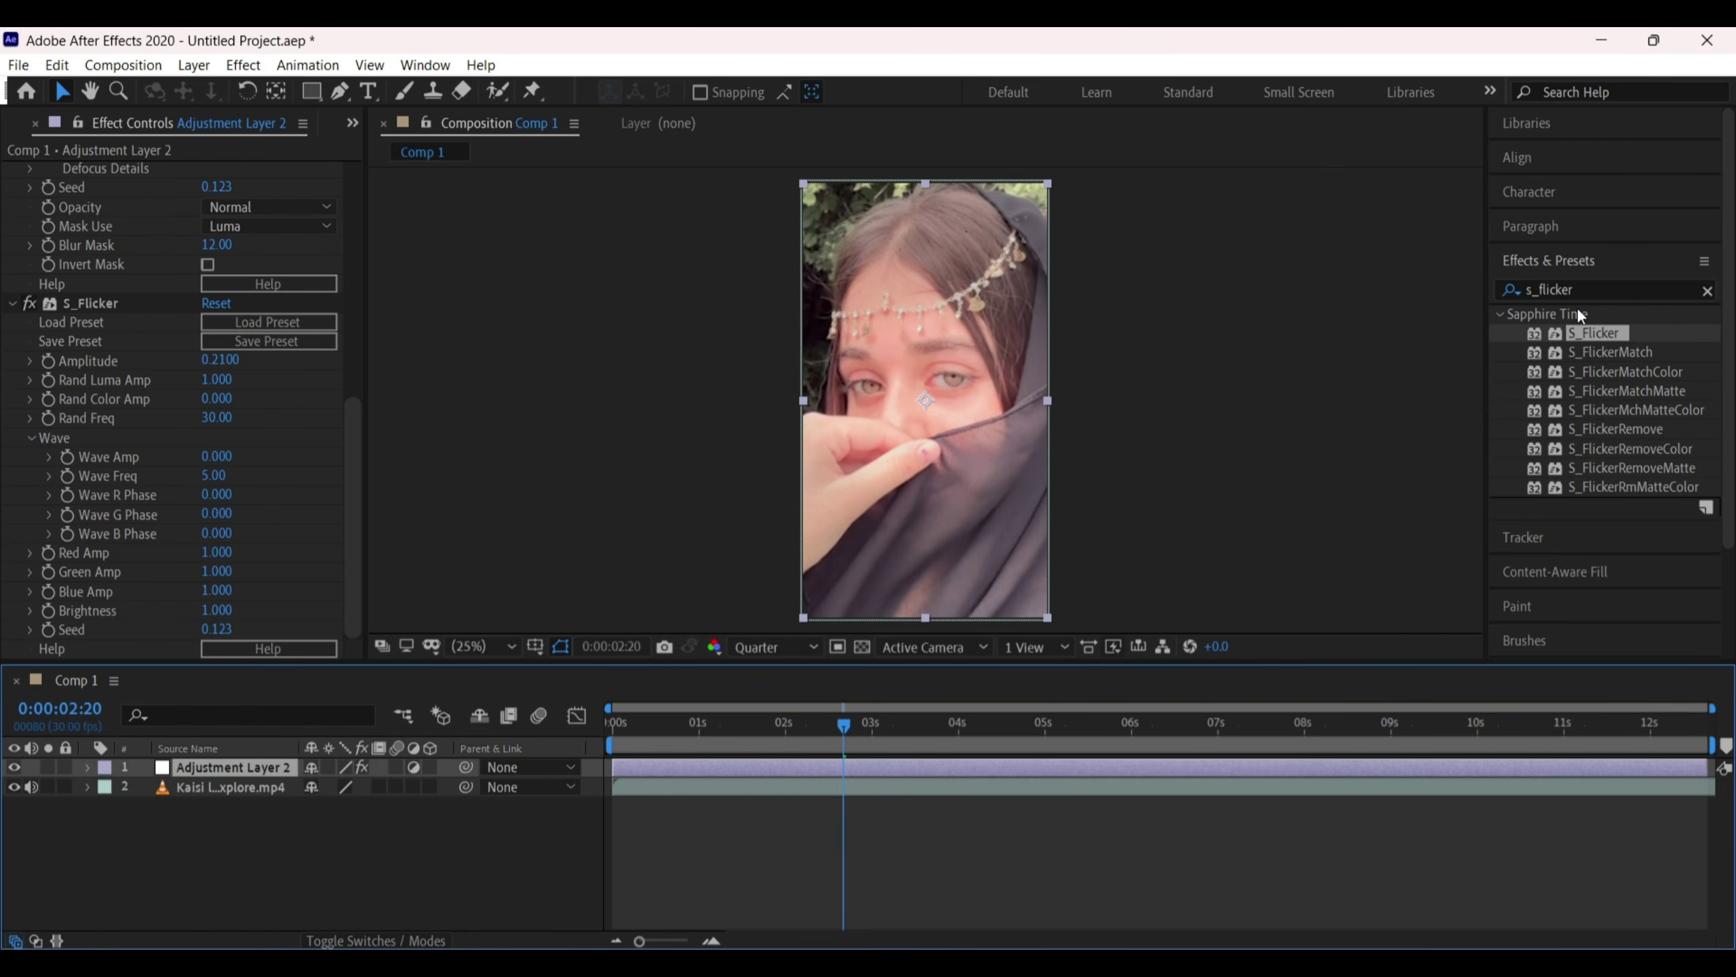
click(1591, 293)
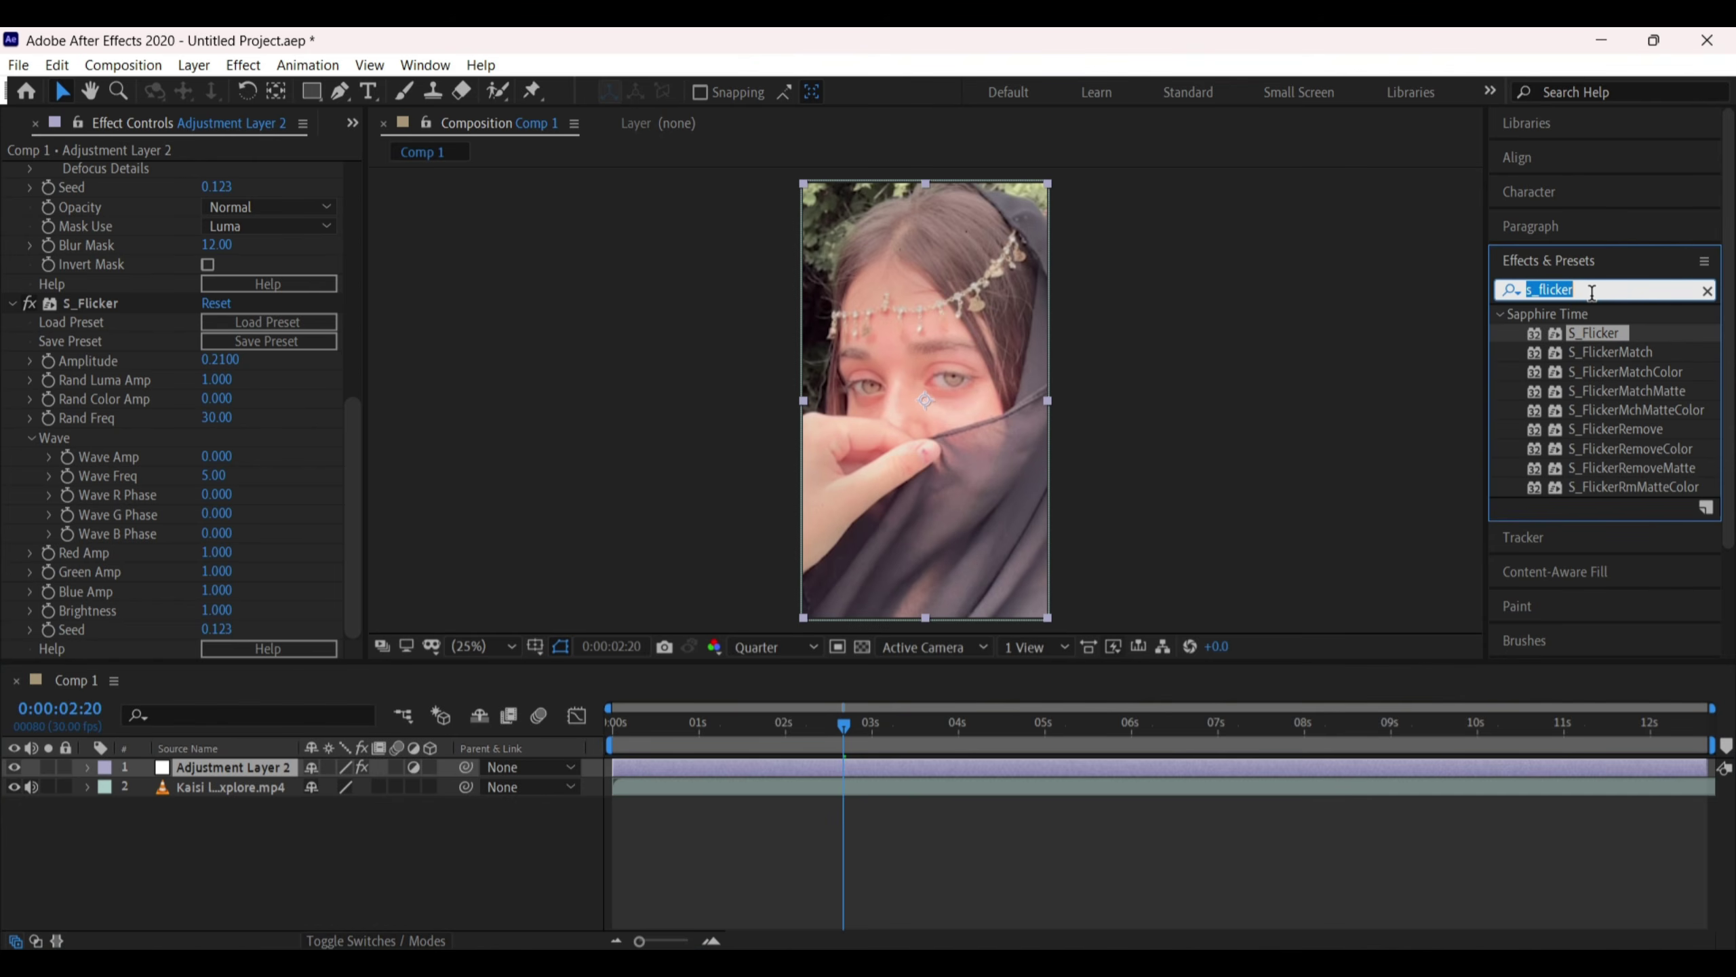
text(4-)
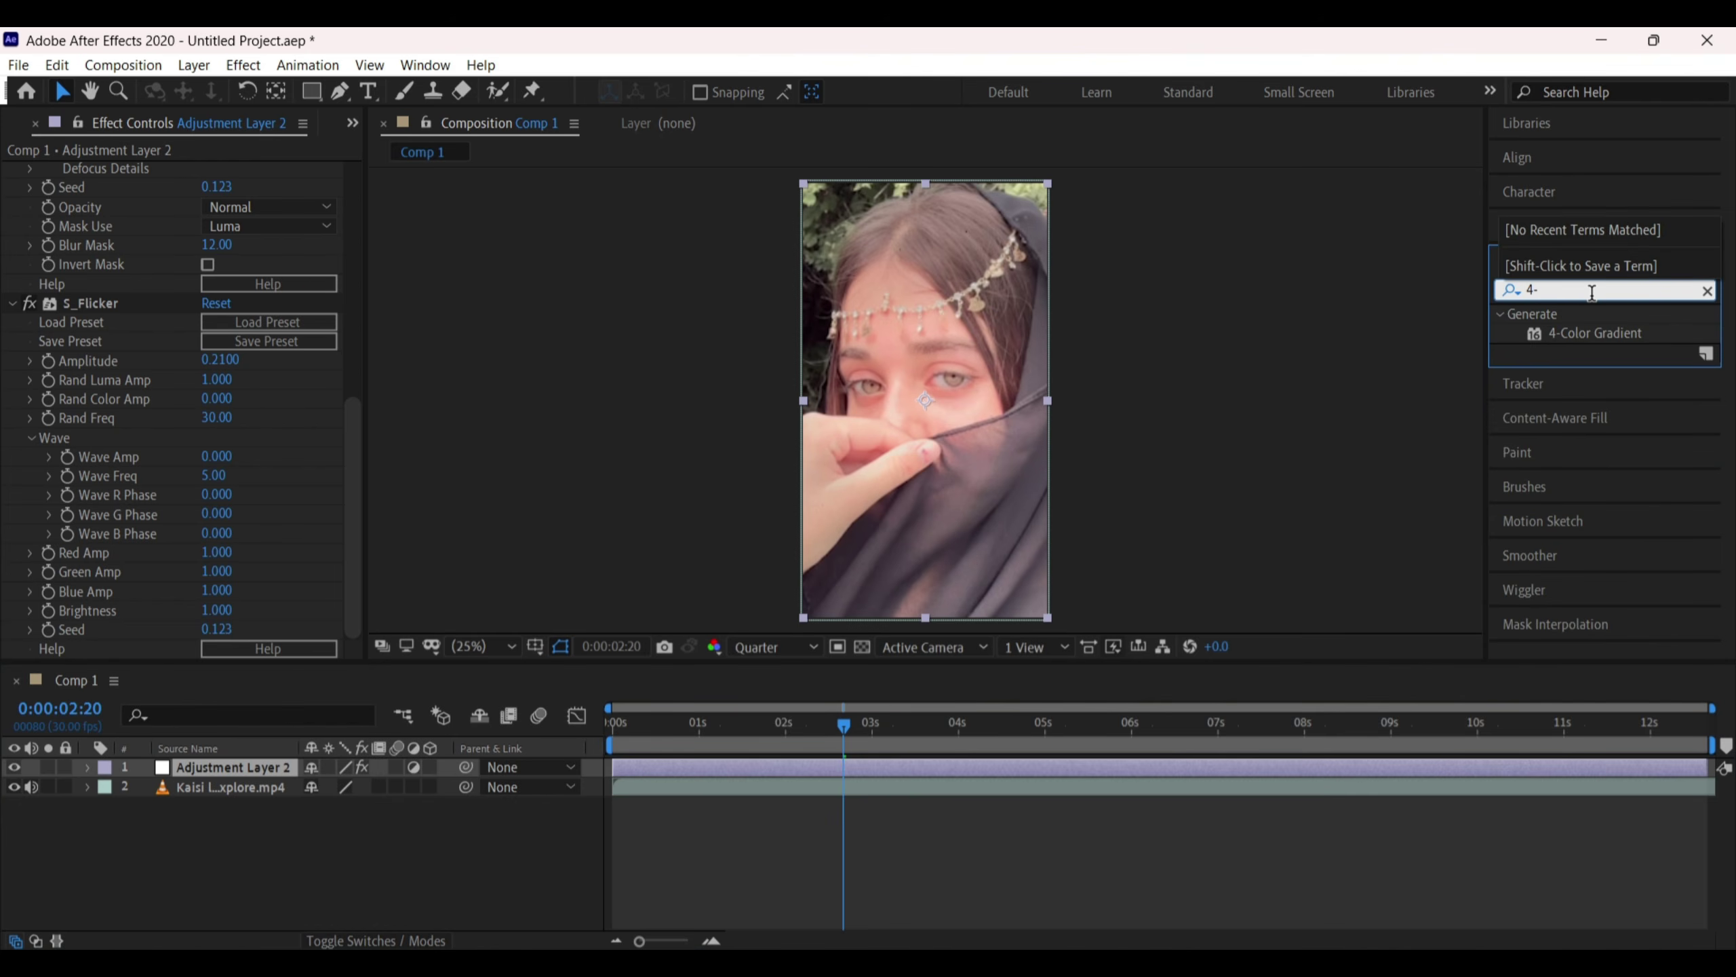
text(co)
double_click(1609, 328)
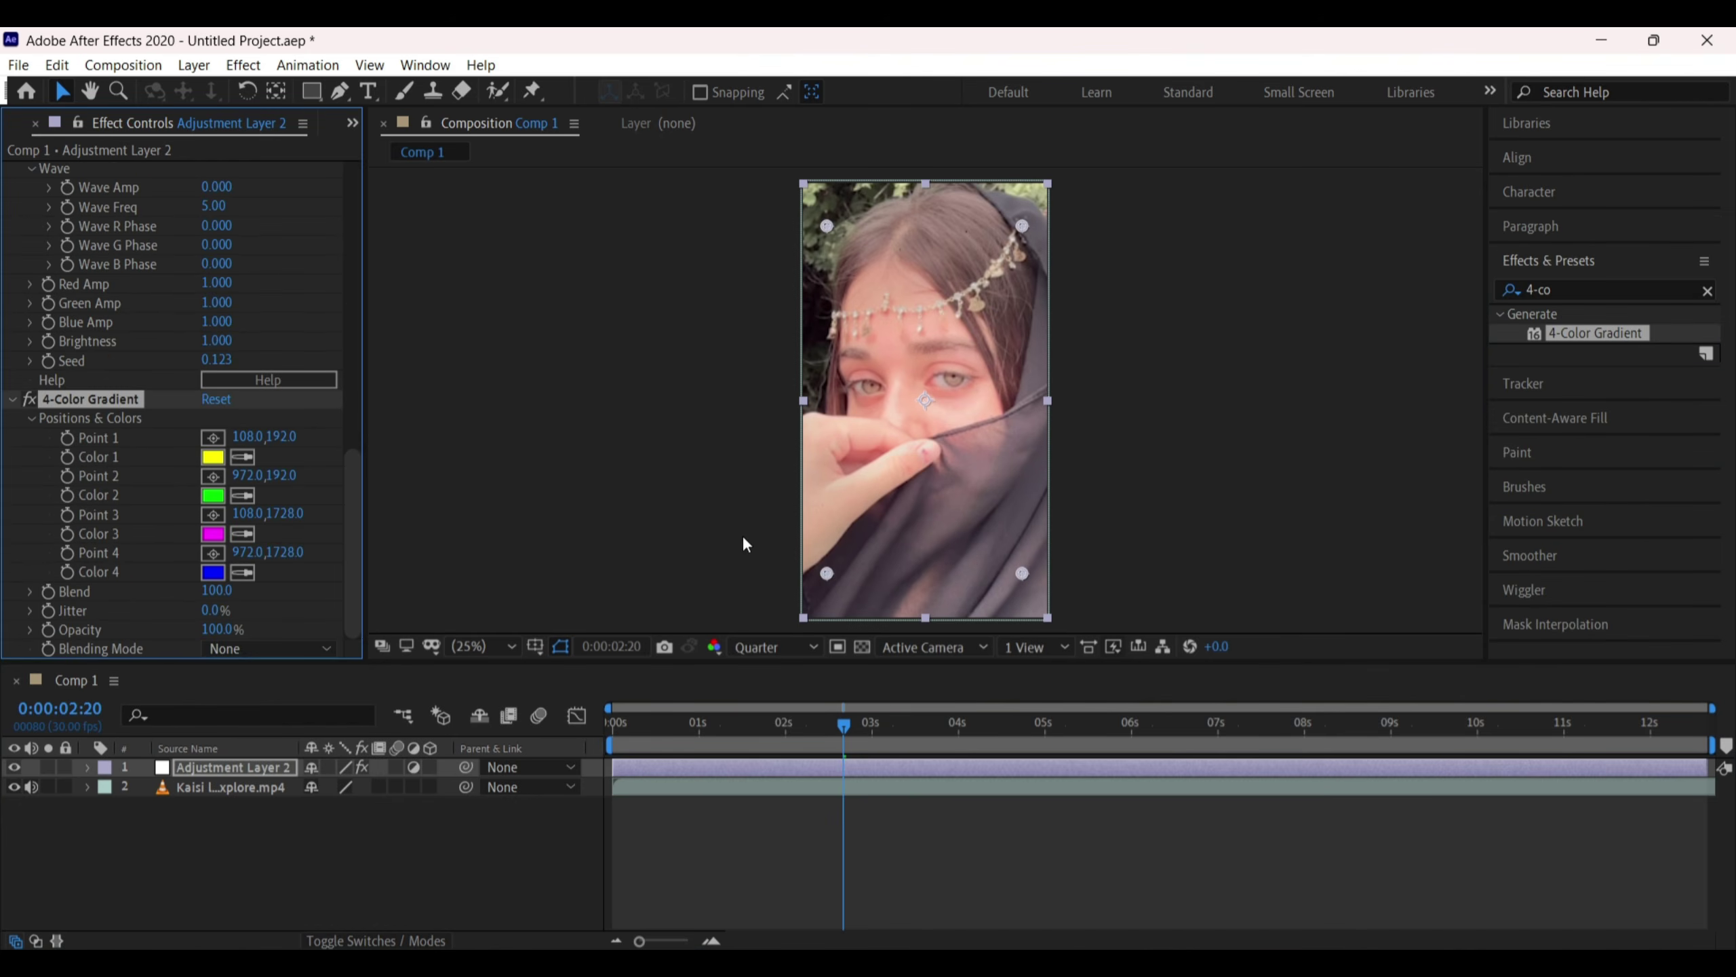
Change the 4-Color Gradient's Color 1 to the cyan shade 2EEFEB
click(217, 459)
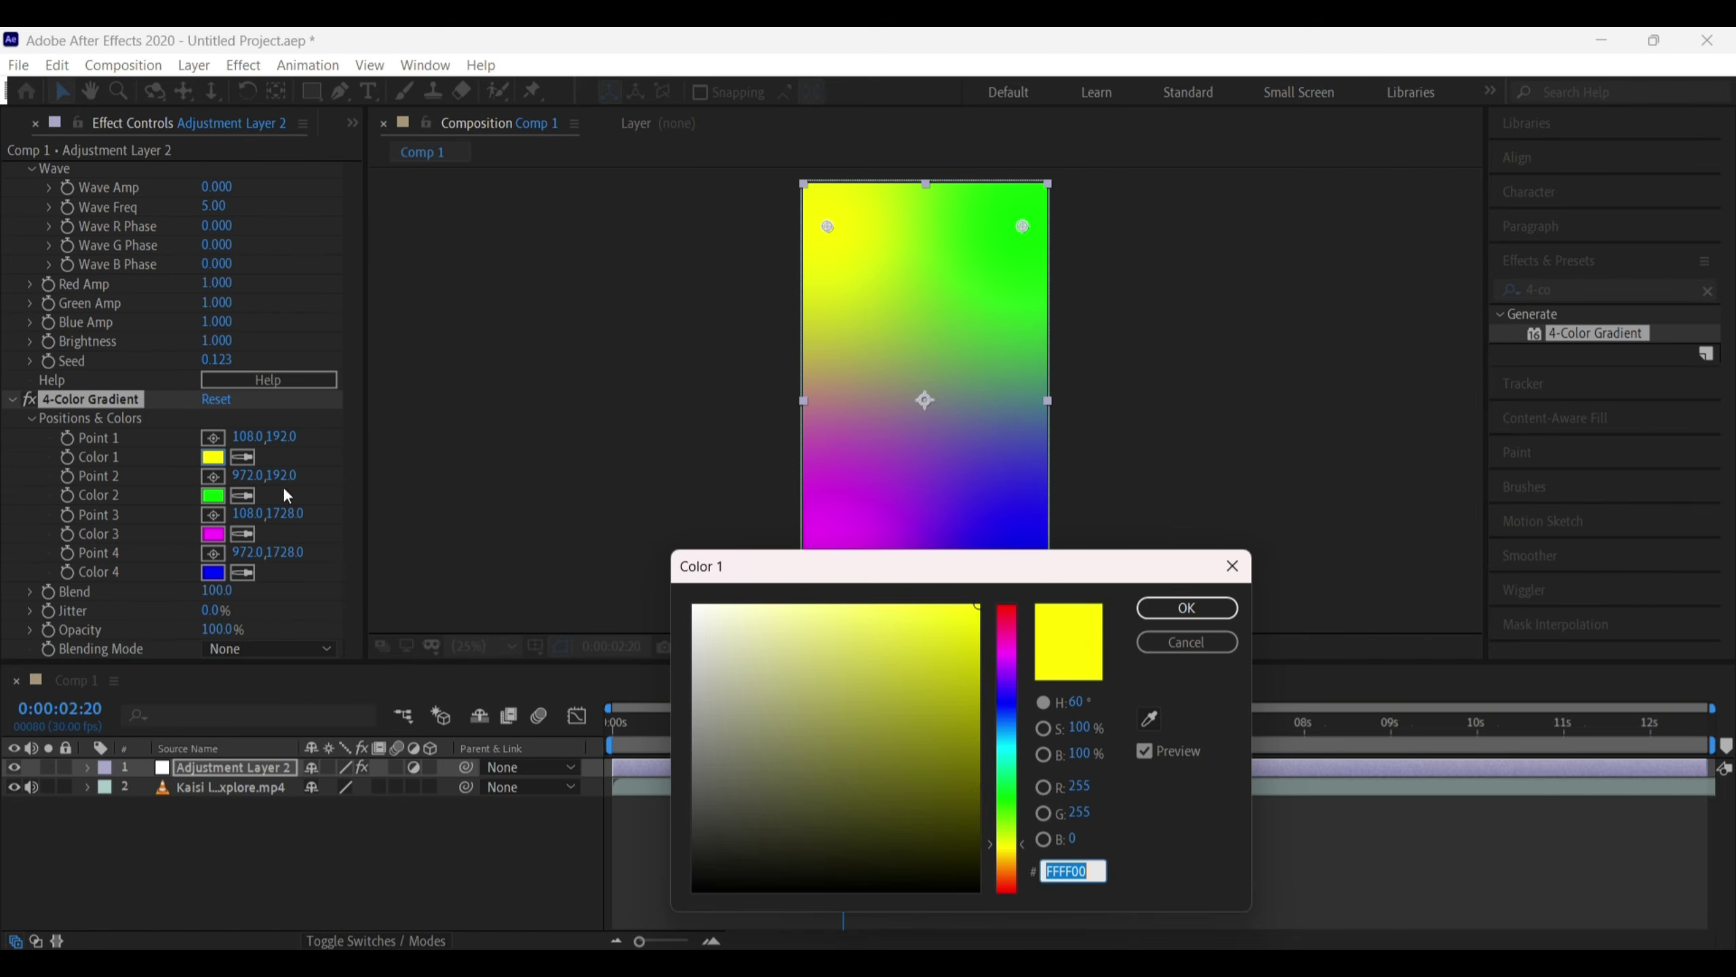
click(1013, 751)
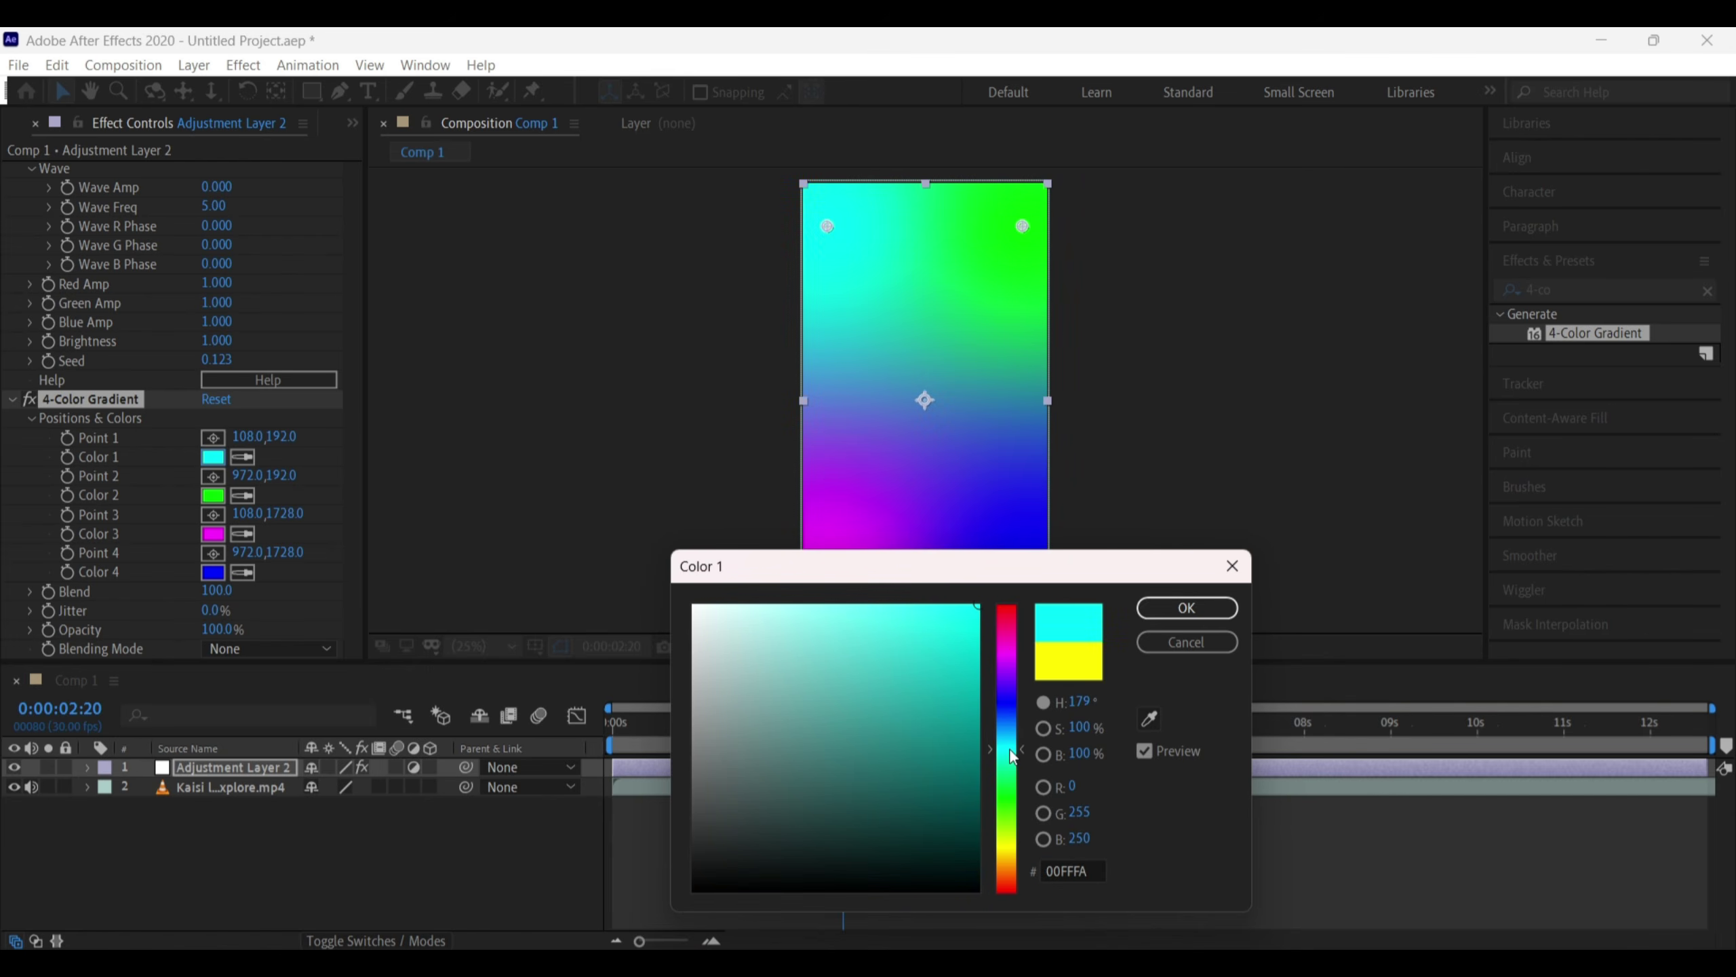
click(955, 625)
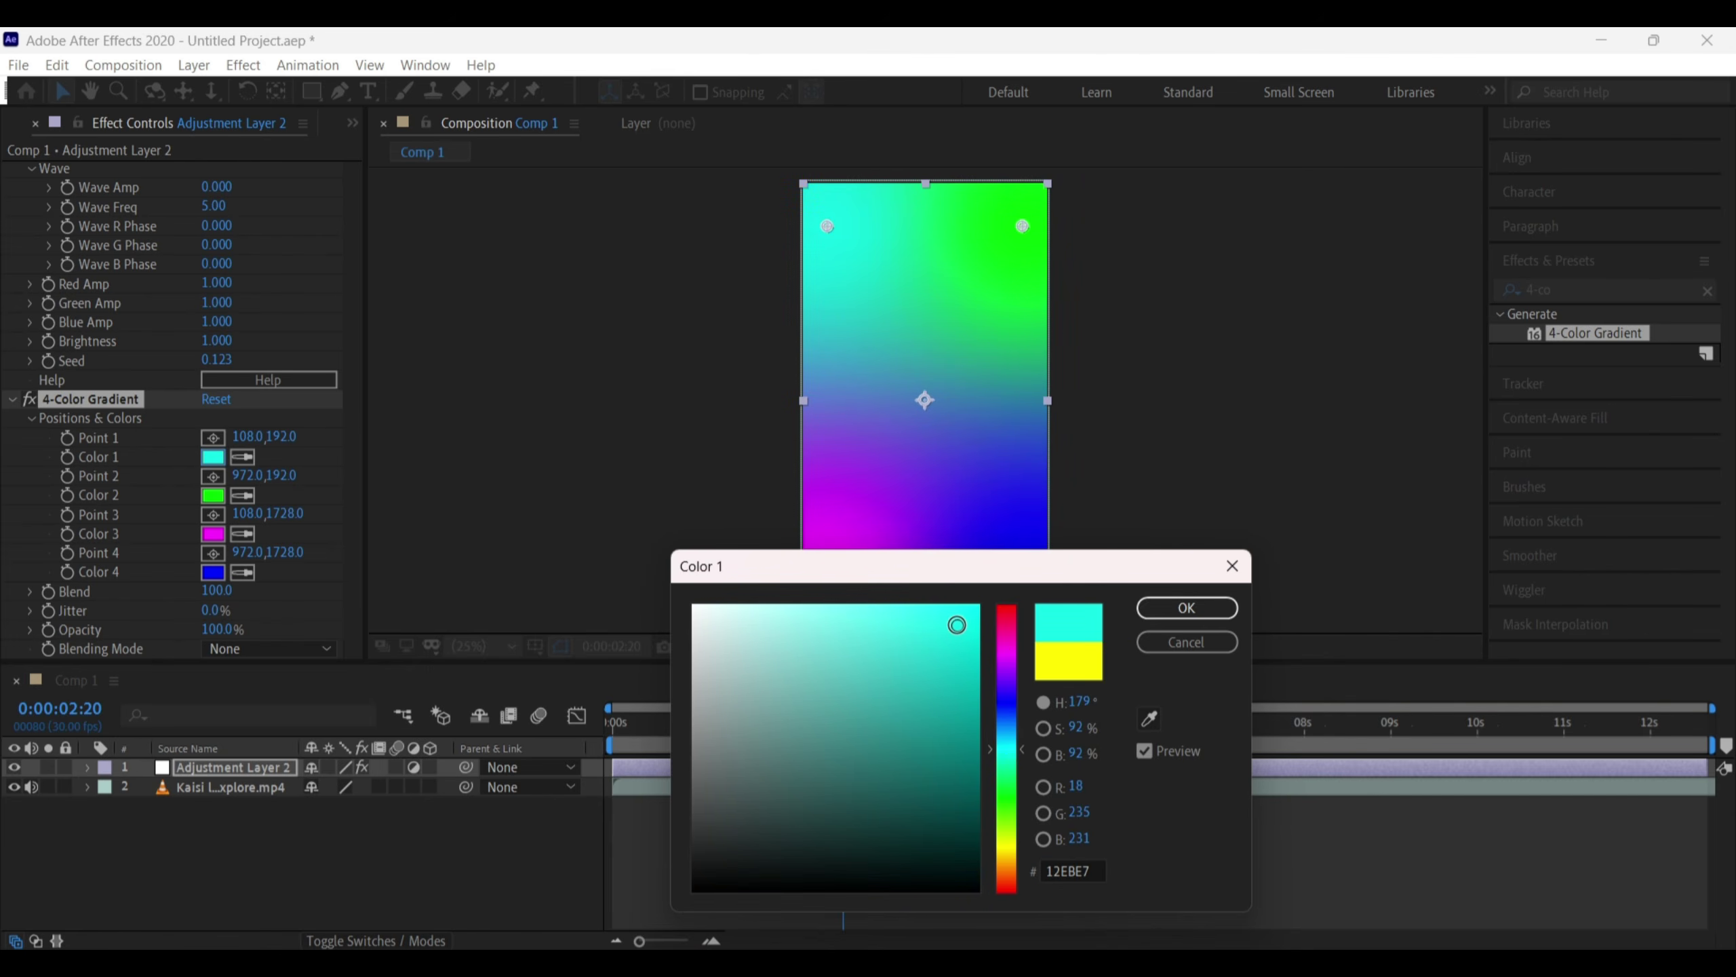
click(924, 621)
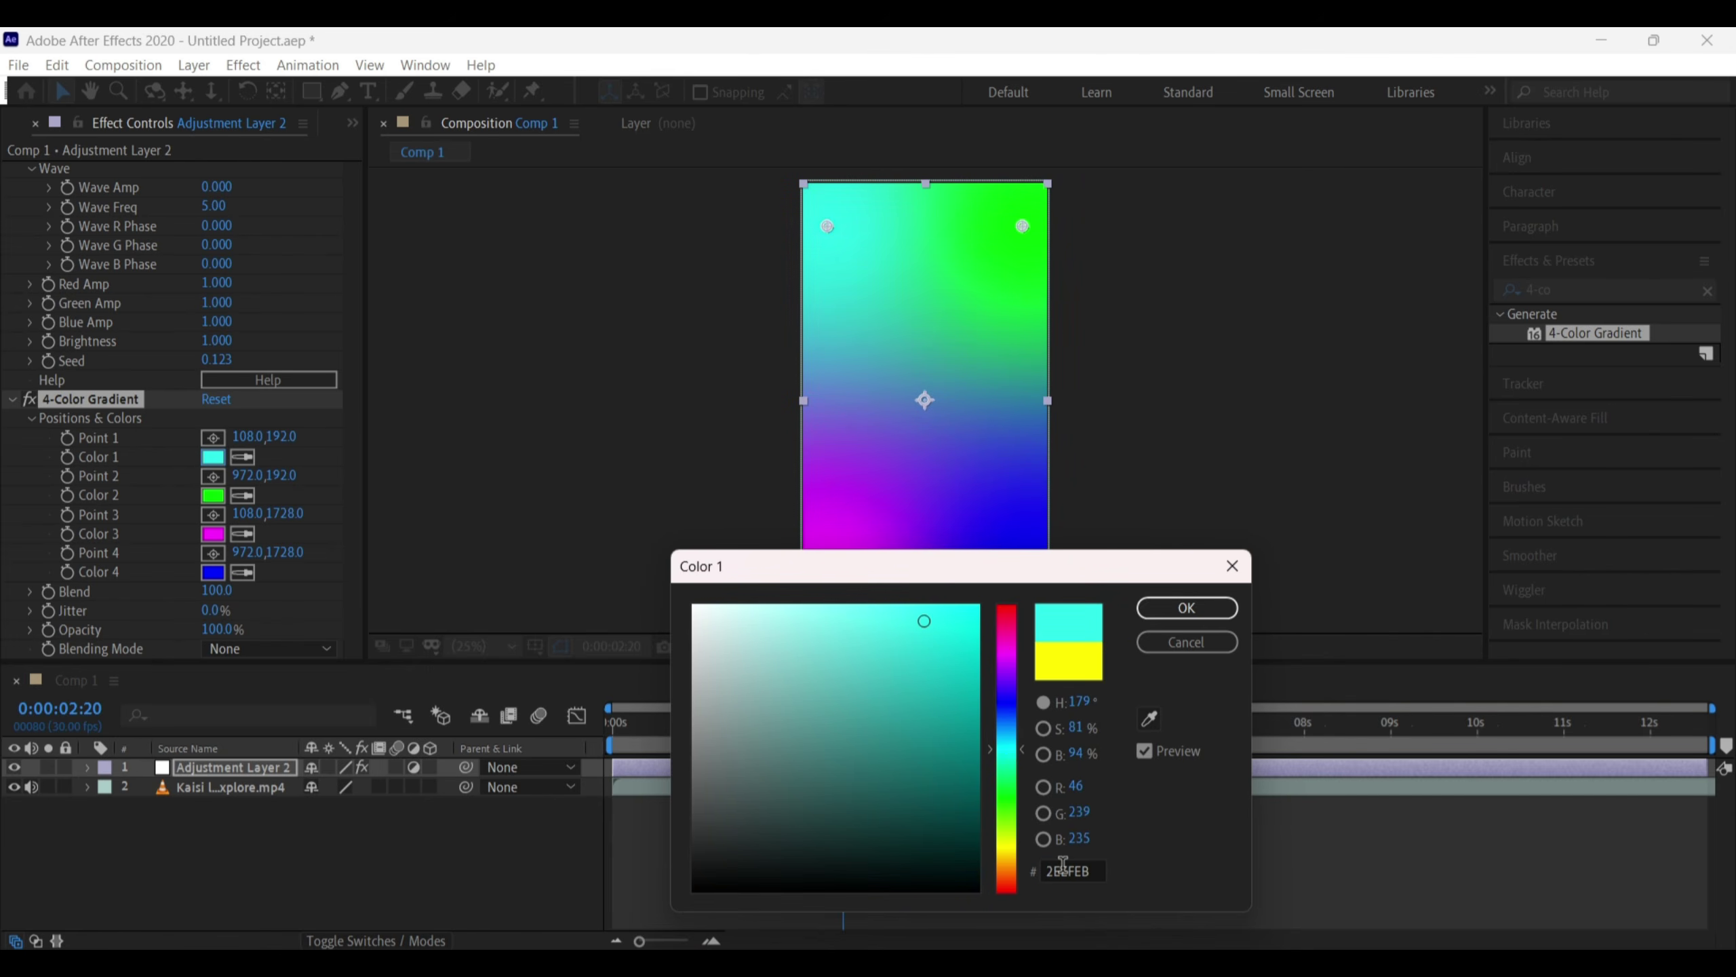
click(1096, 871)
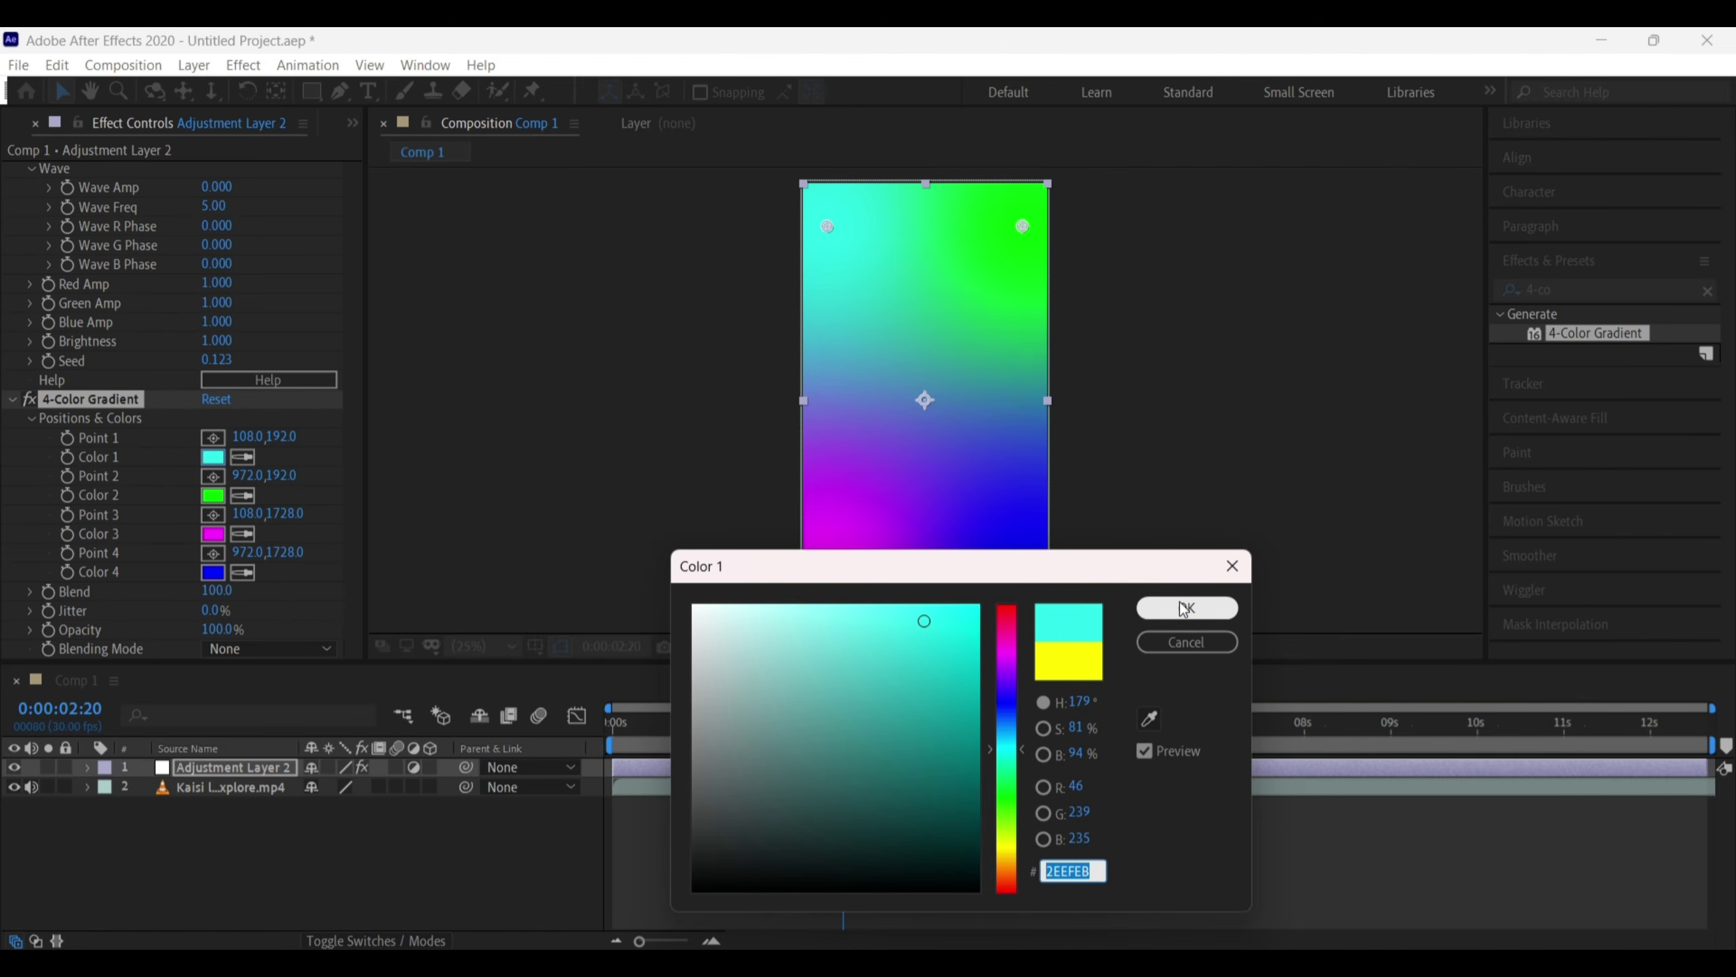
click(1187, 608)
Change the 4-Color Gradient's Color 2 to a light pink
click(206, 496)
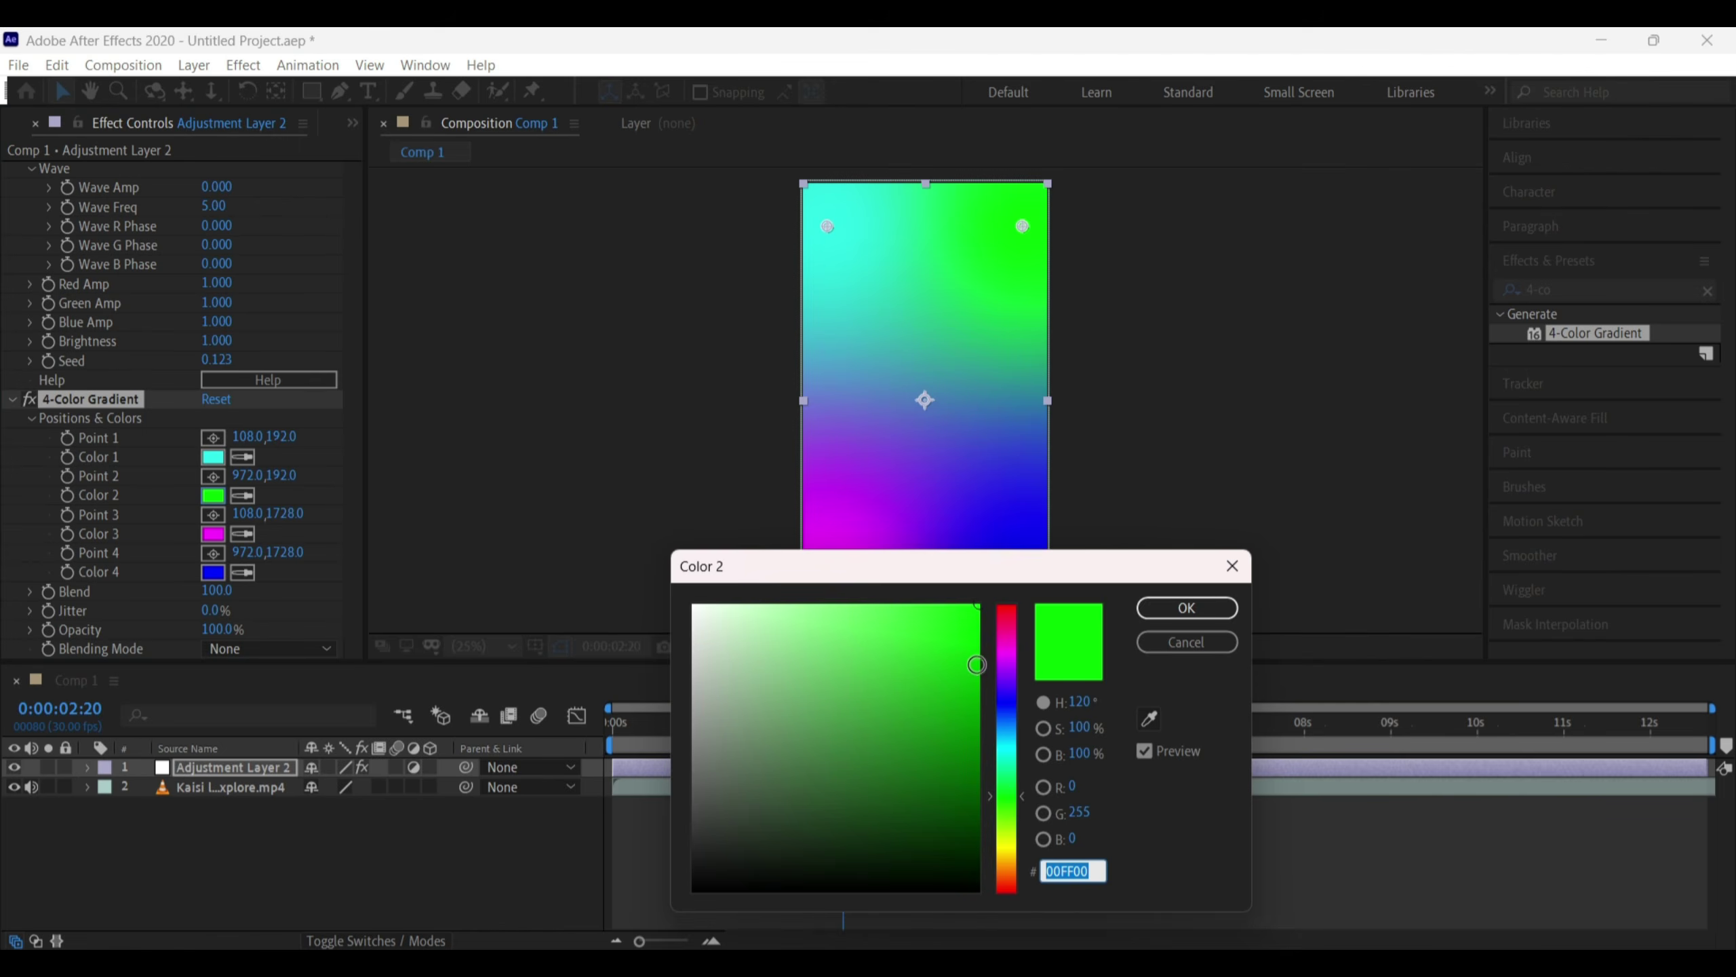
click(1000, 655)
mouse_move(773, 624)
mouse_down()
mouse_move(748, 616)
mouse_move(772, 616)
mouse_up()
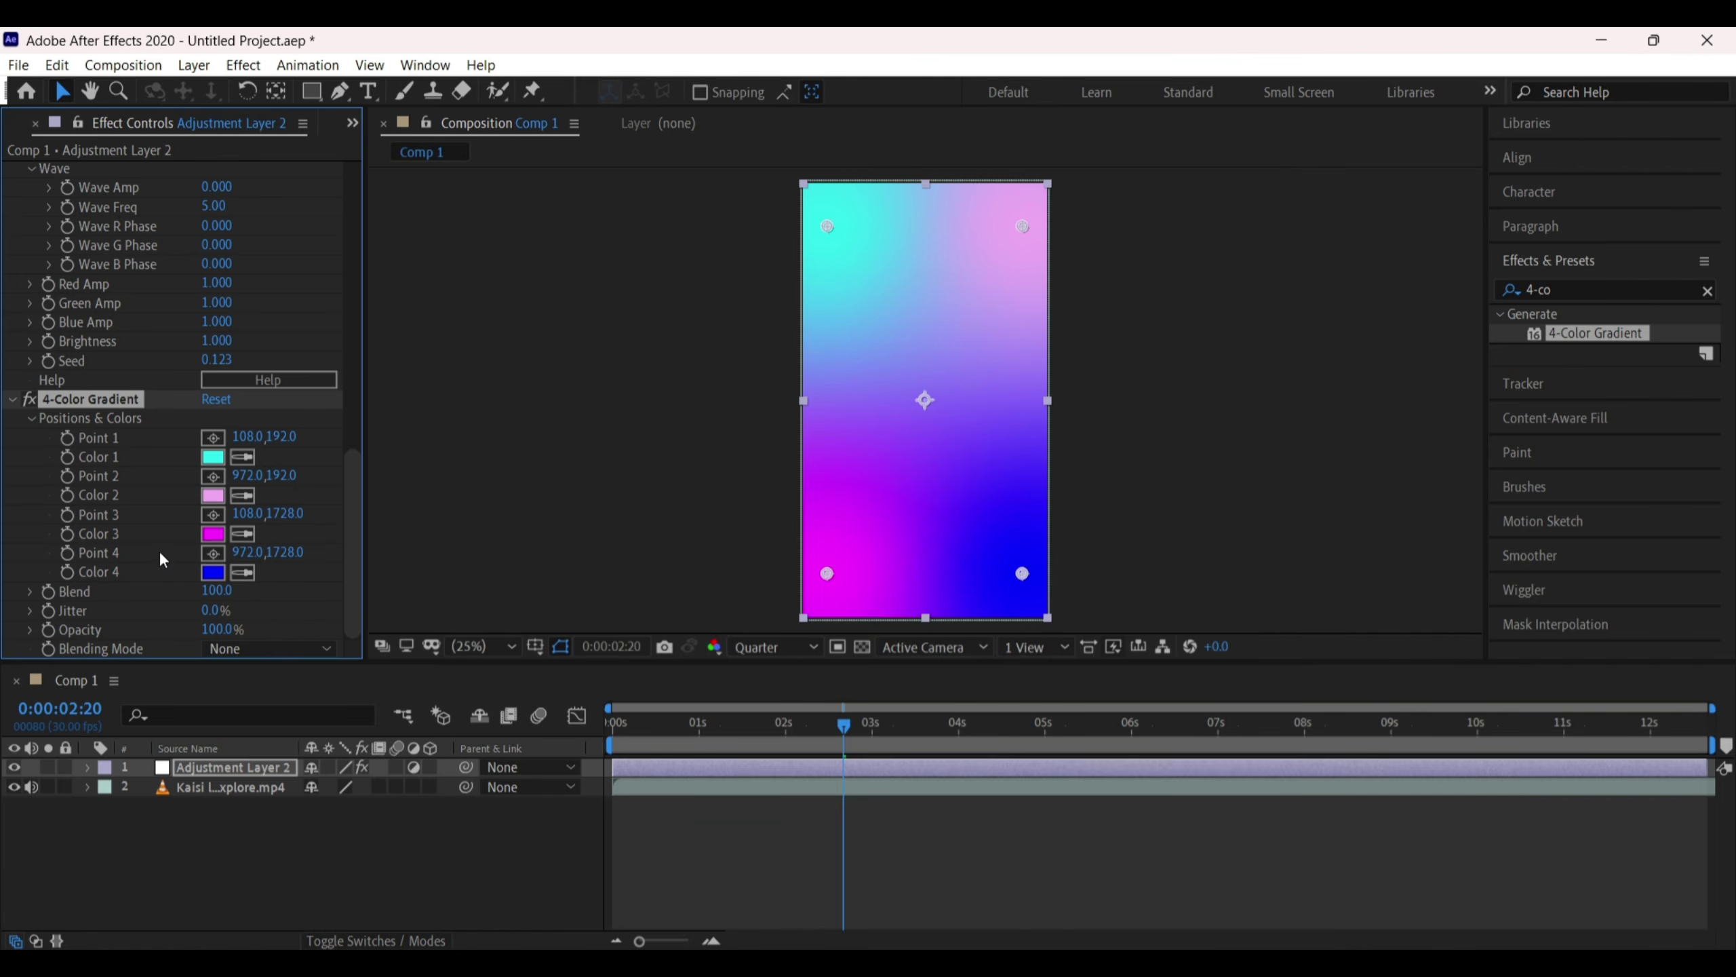
key(Return)
Change the 4-Color Gradient's Color 3 to the magenta shade ED46ED
click(212, 533)
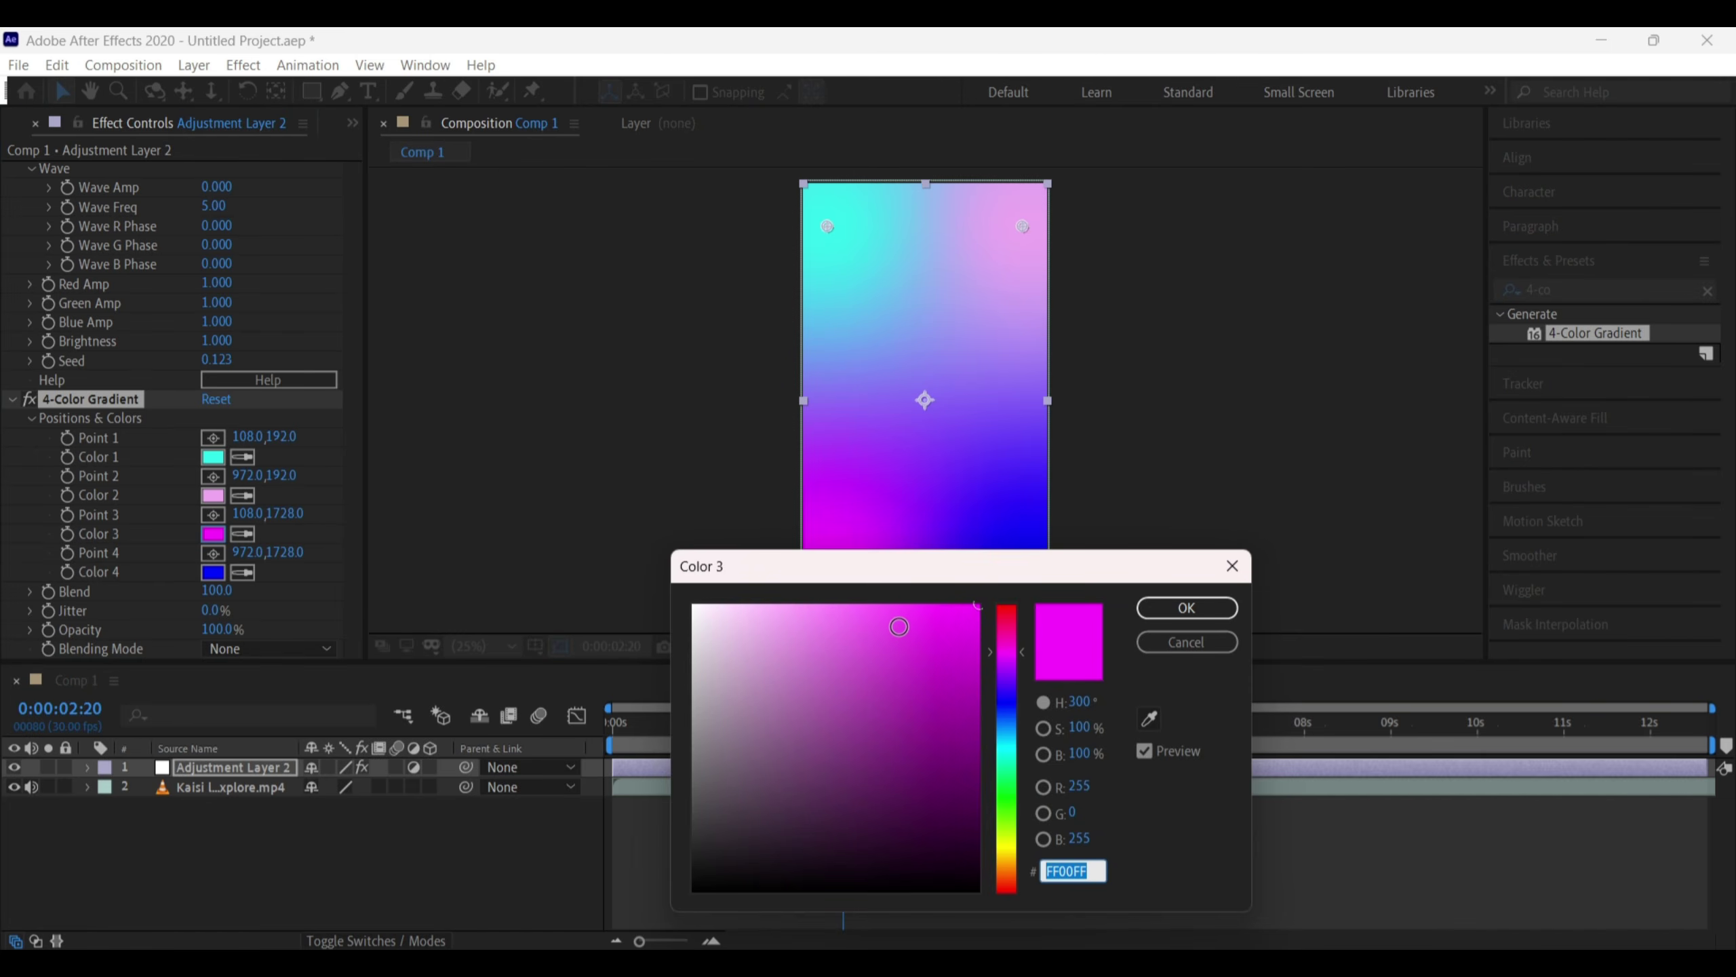
click(894, 622)
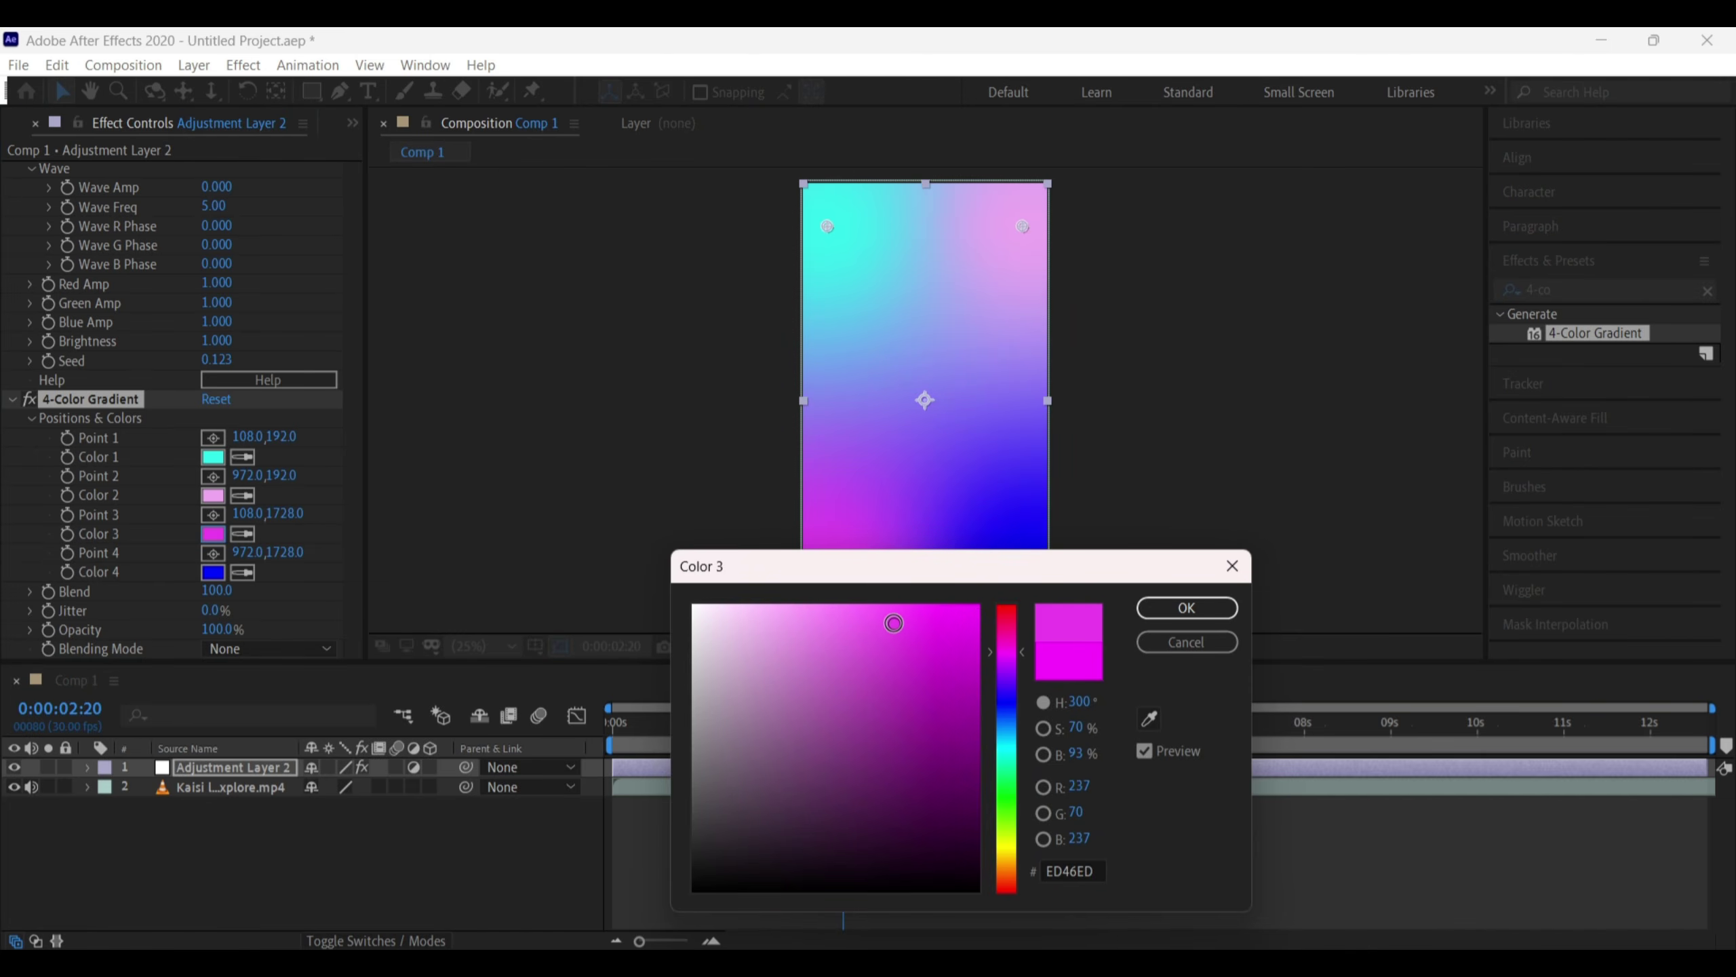
click(1173, 613)
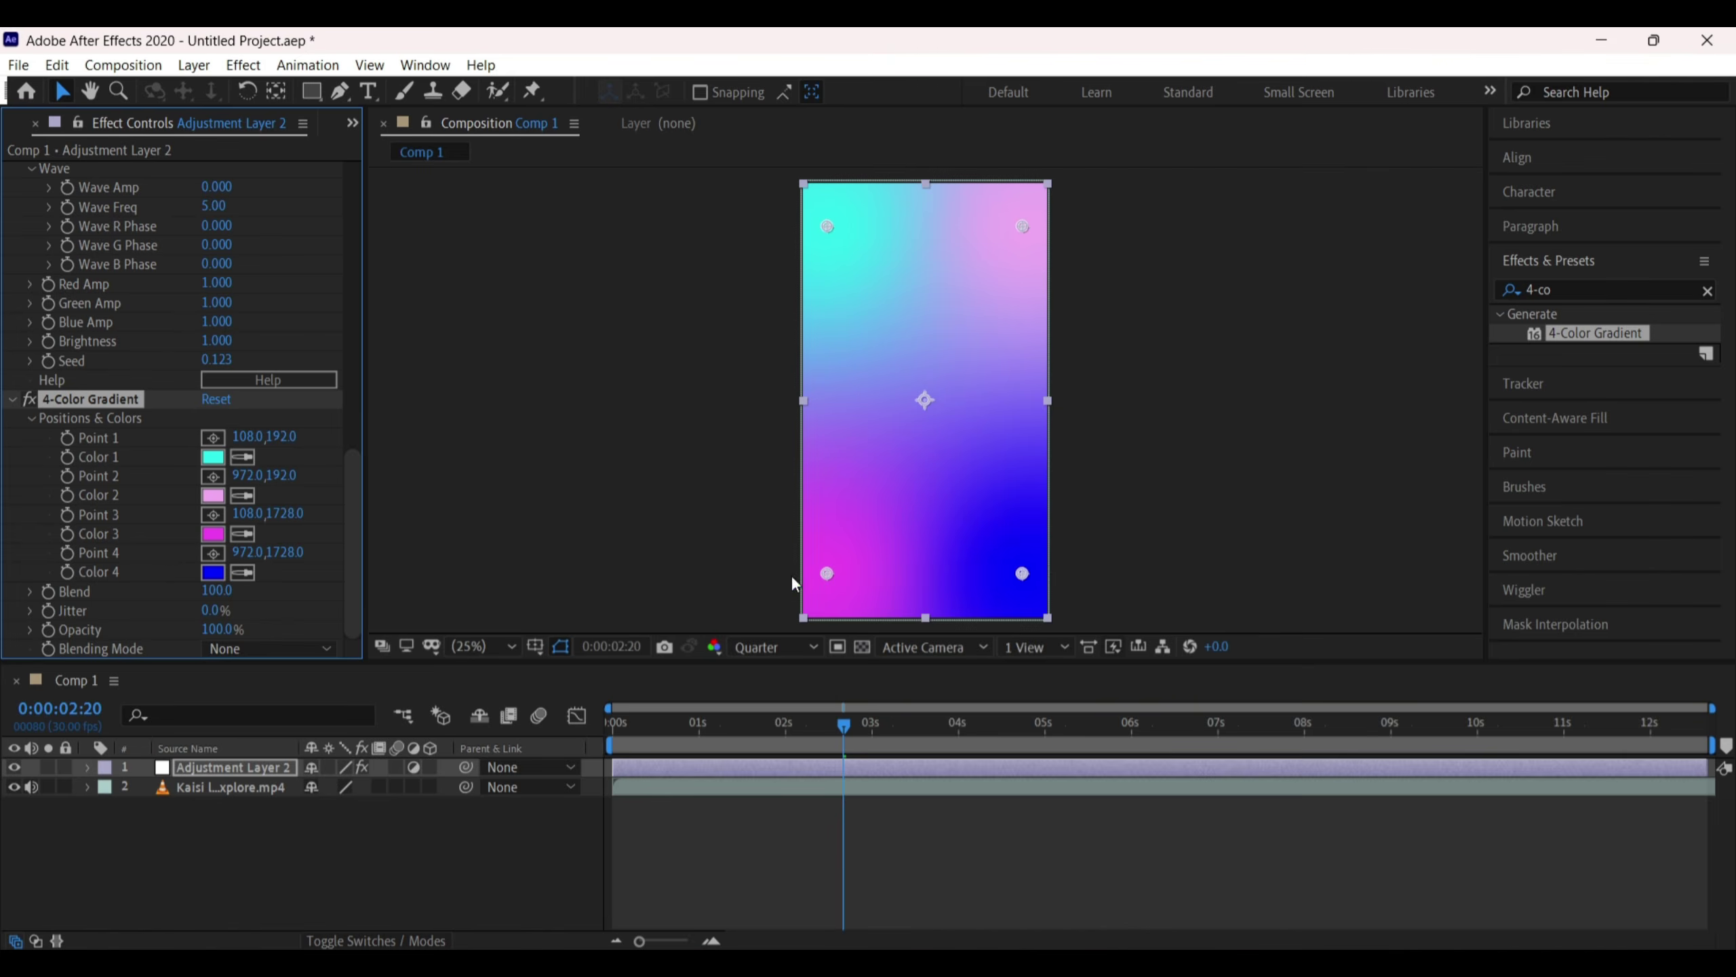
Match the 4-Color Gradient's Color 4 to Color 1 by sampling its cyan 2EEFEB with the eyedropper
click(213, 574)
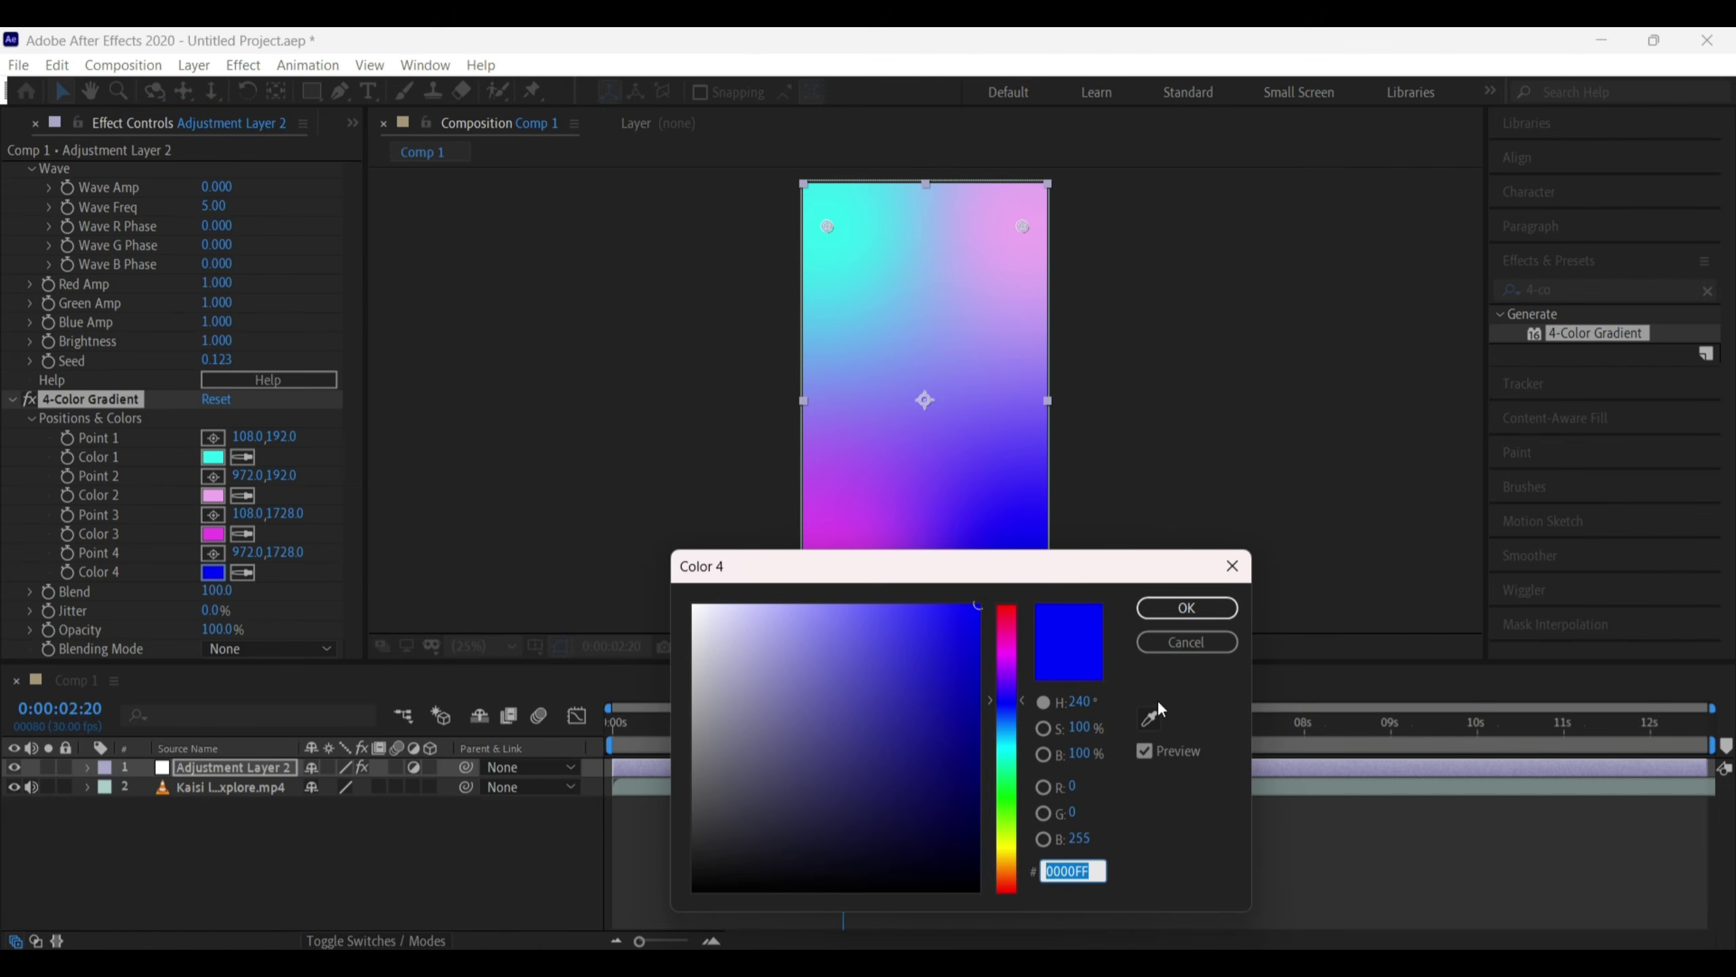
click(1150, 718)
click(205, 457)
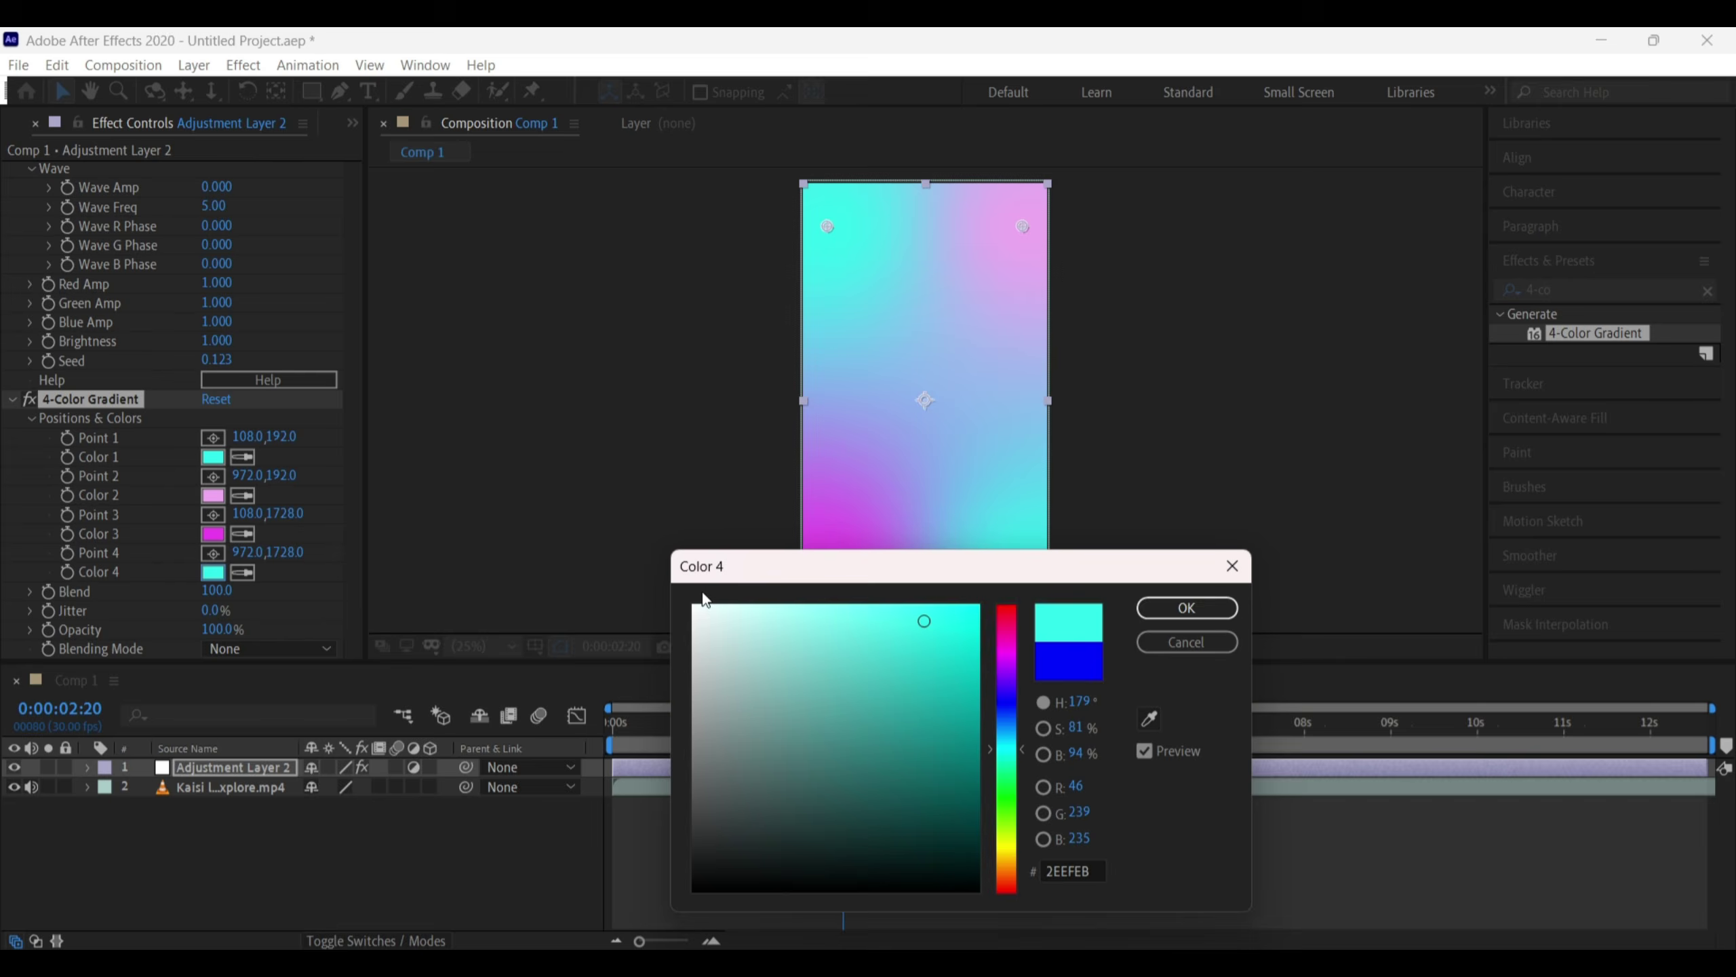
click(1187, 607)
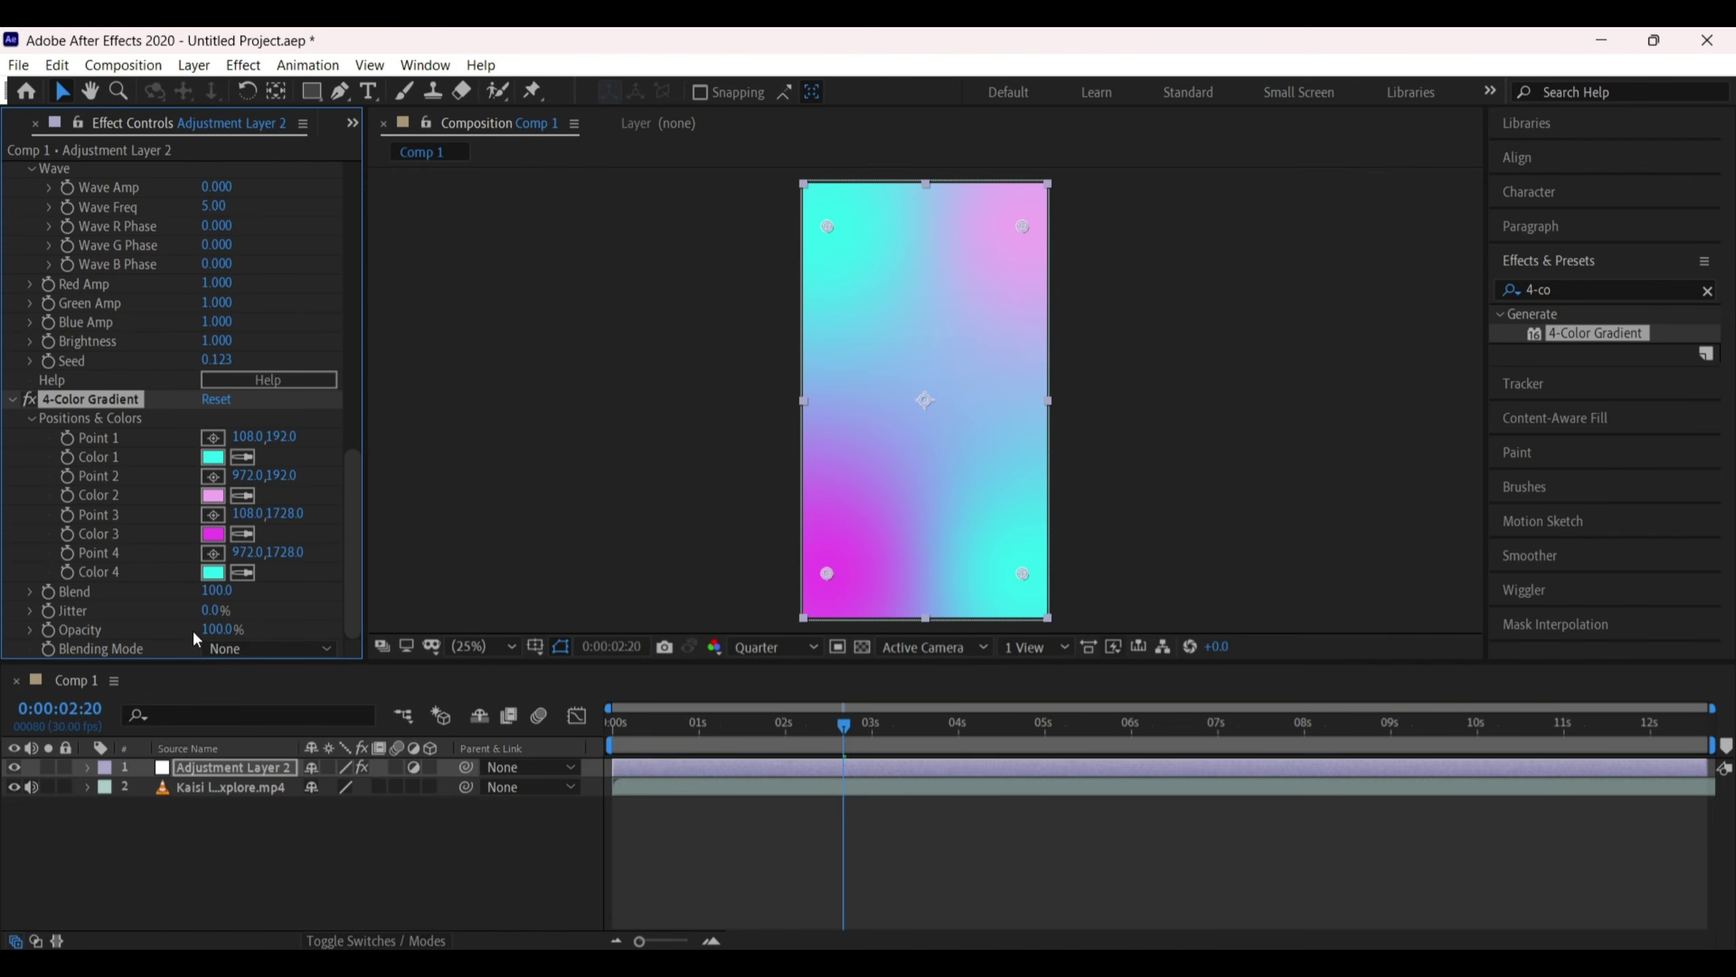
Set the 4-Color Gradient's blending mode to Soft Light and its opacity to 10%
click(300, 645)
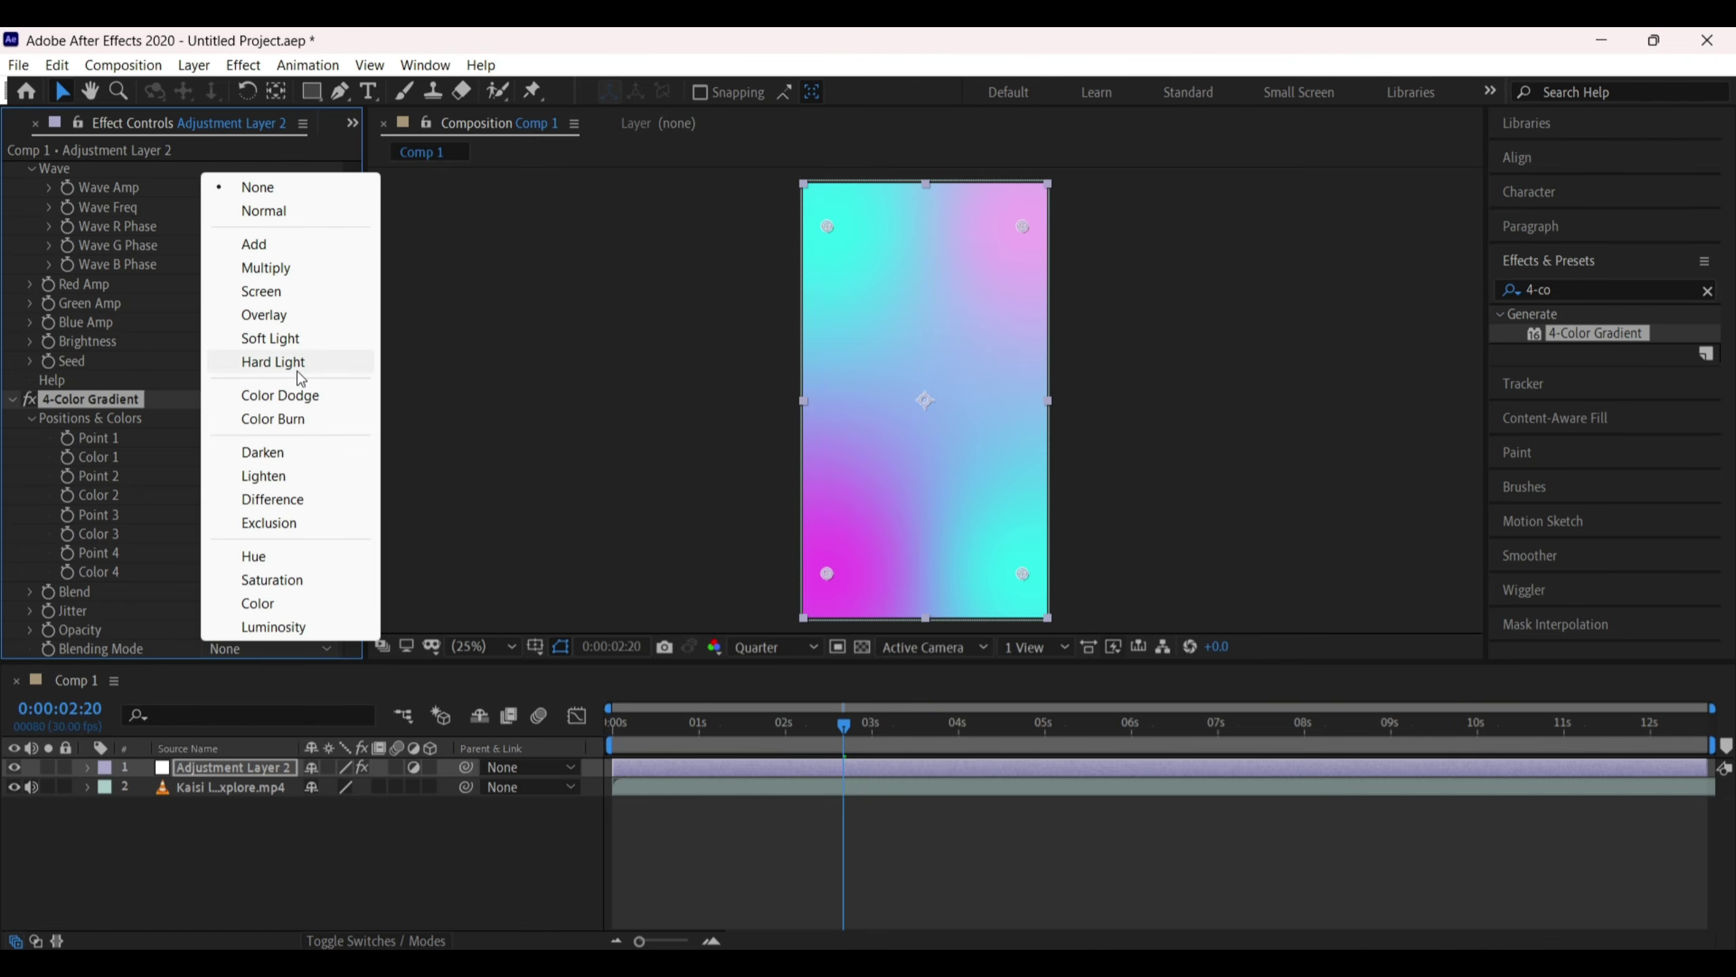
click(308, 340)
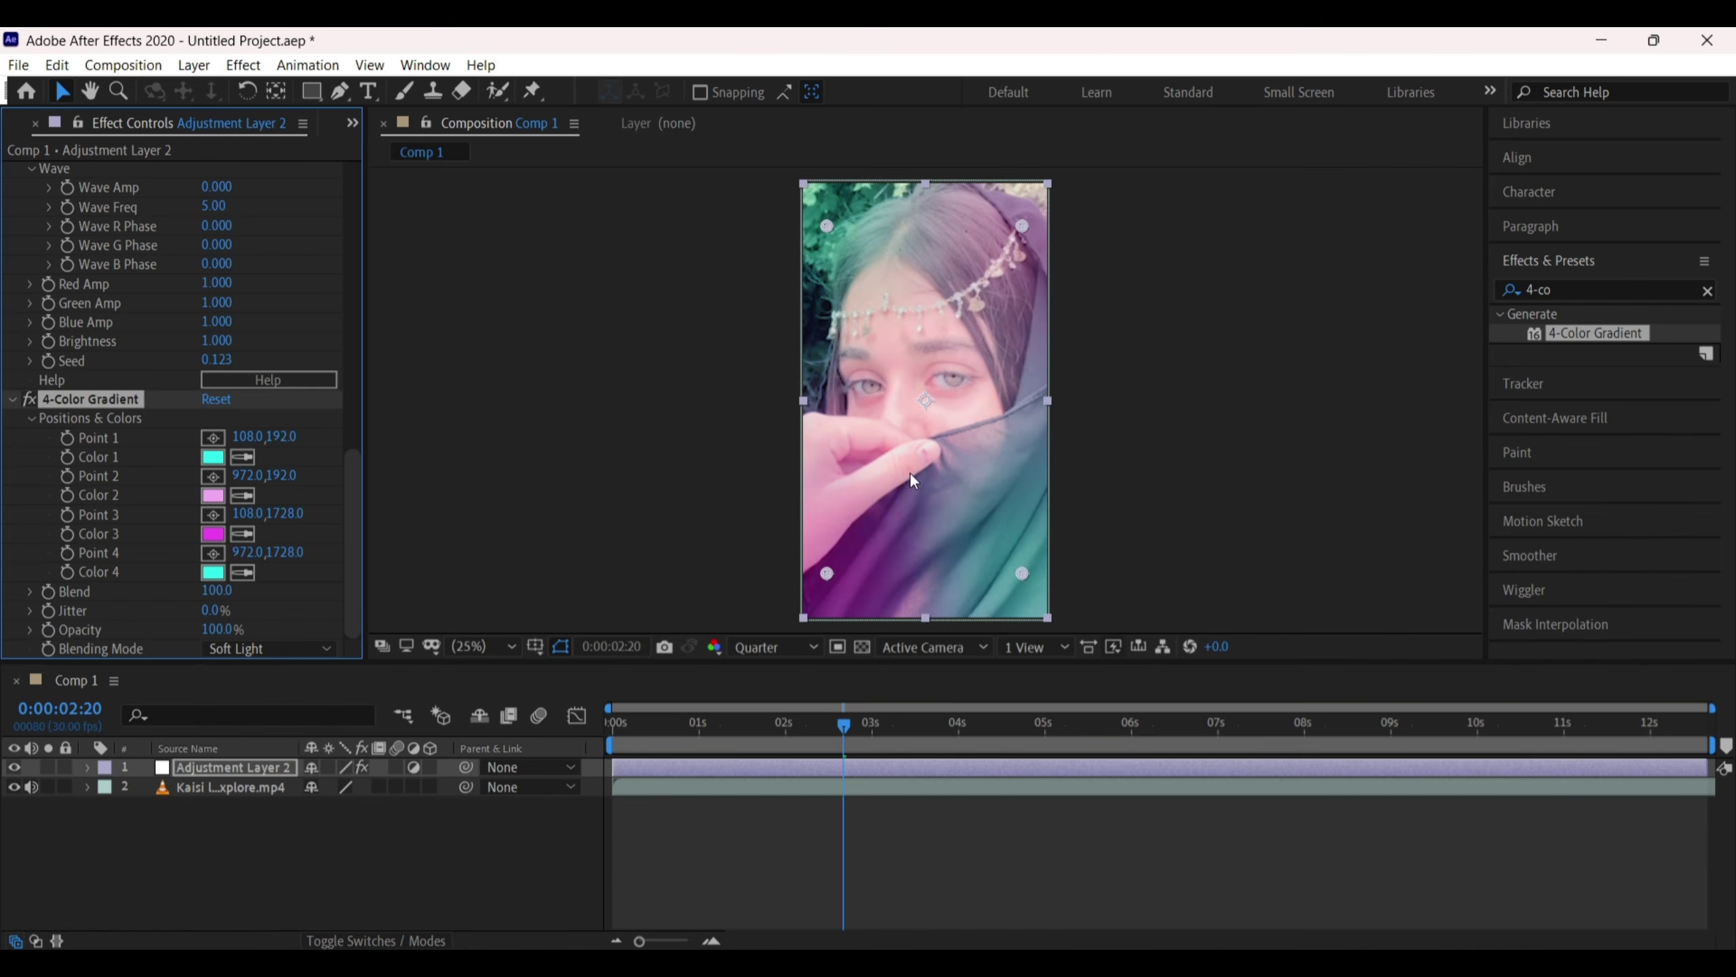
click(16, 772)
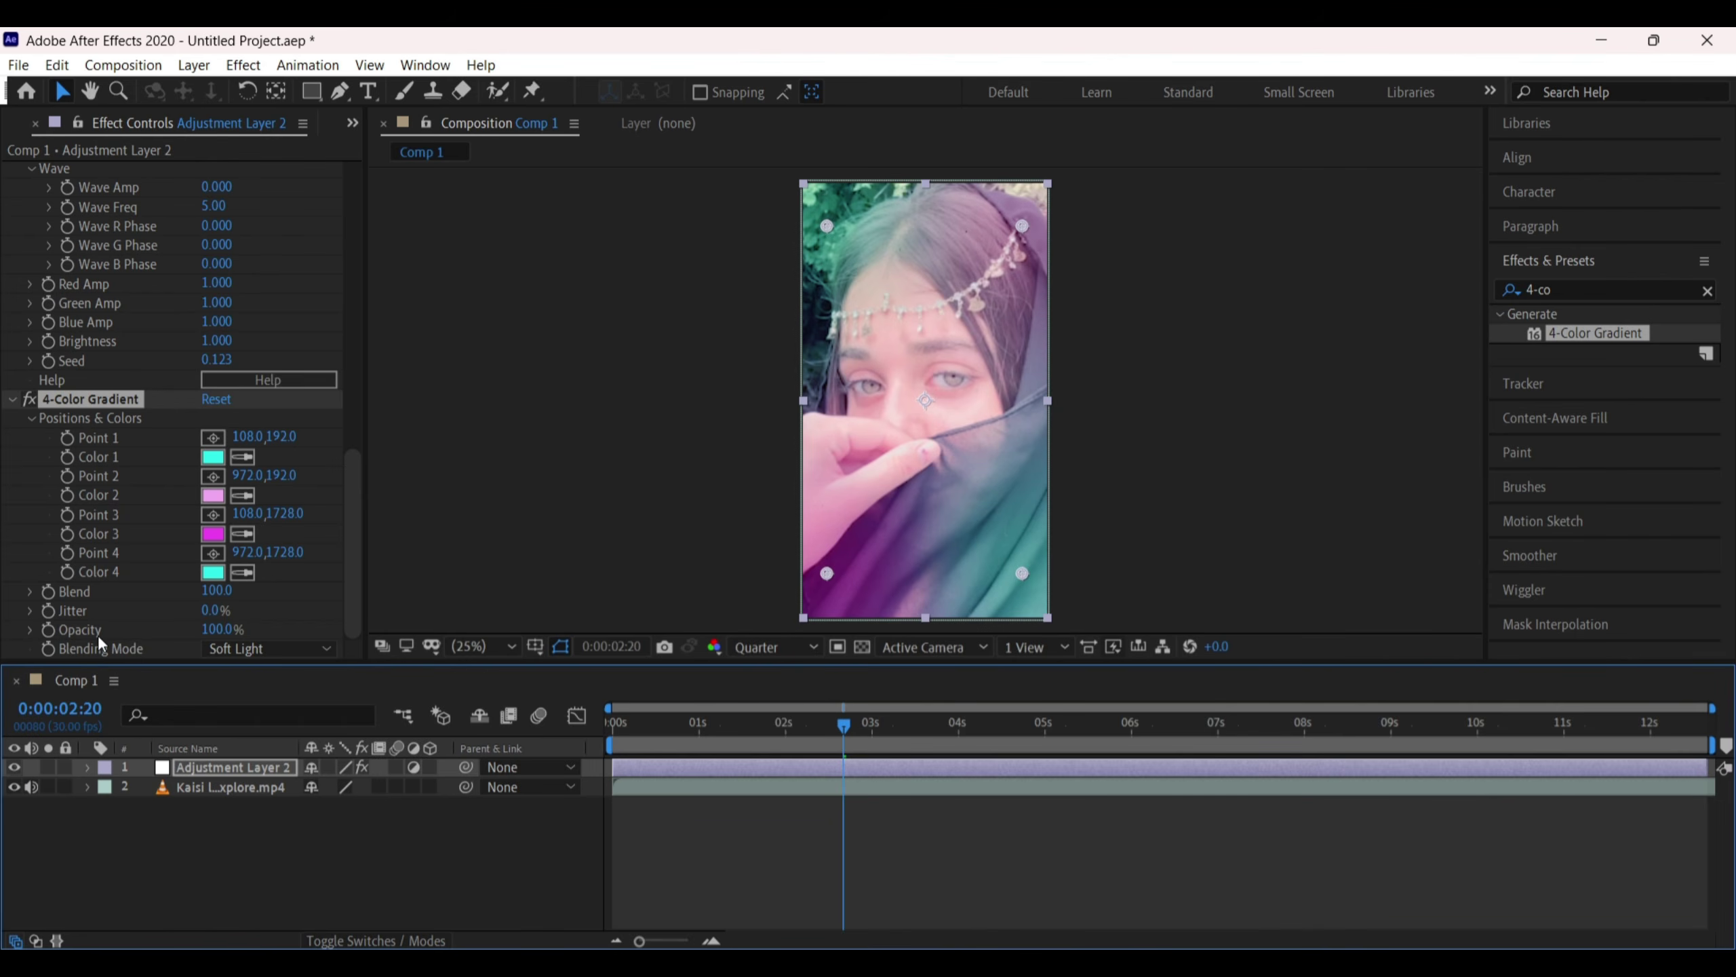
click(213, 628)
text(50)
key(Return)
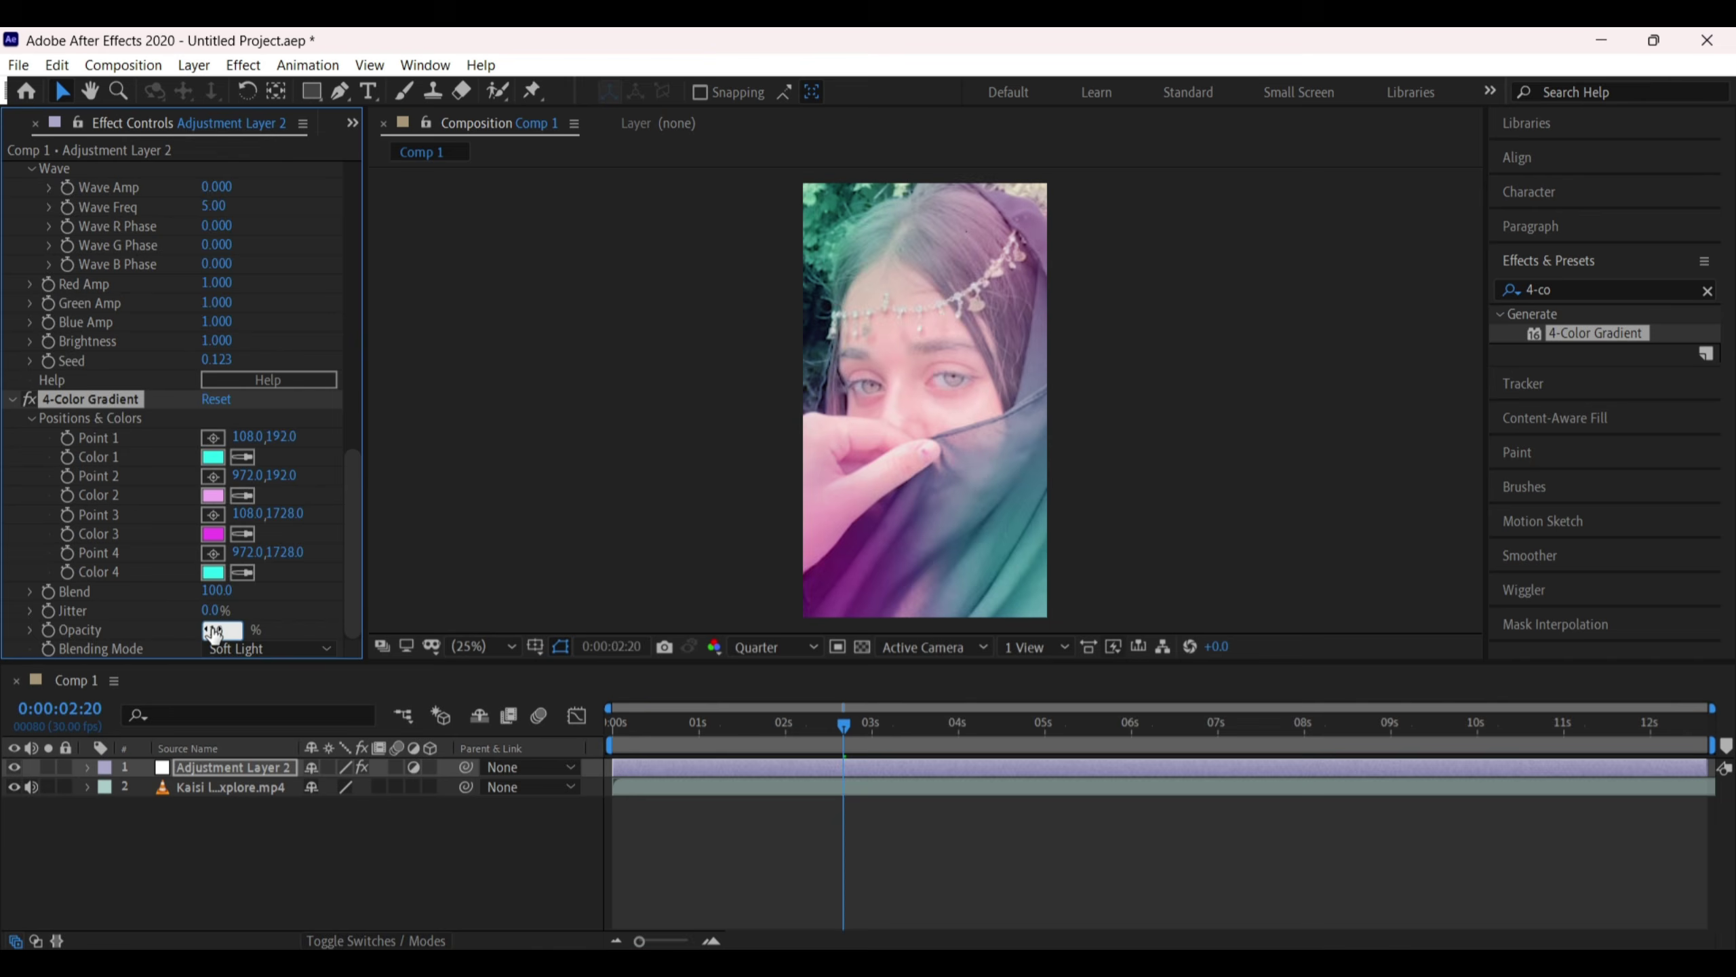
Set the S_FilmDamage Scratches value to 0
drag(207, 477, 240, 466)
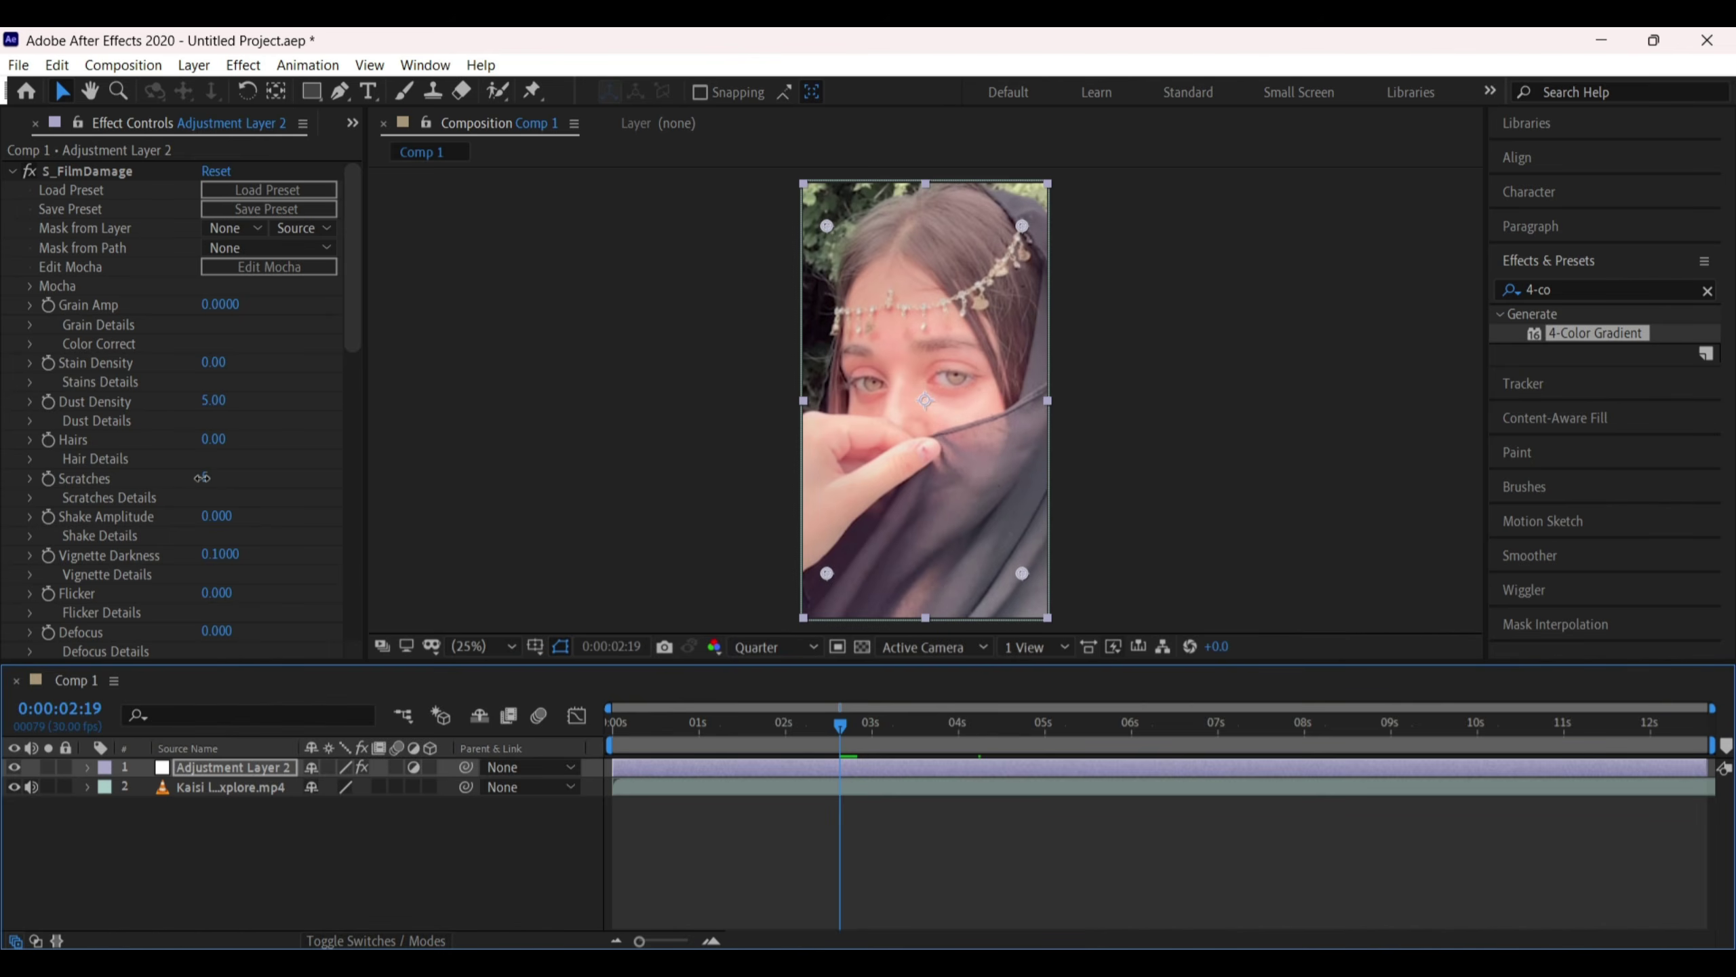
drag(209, 484, 152, 483)
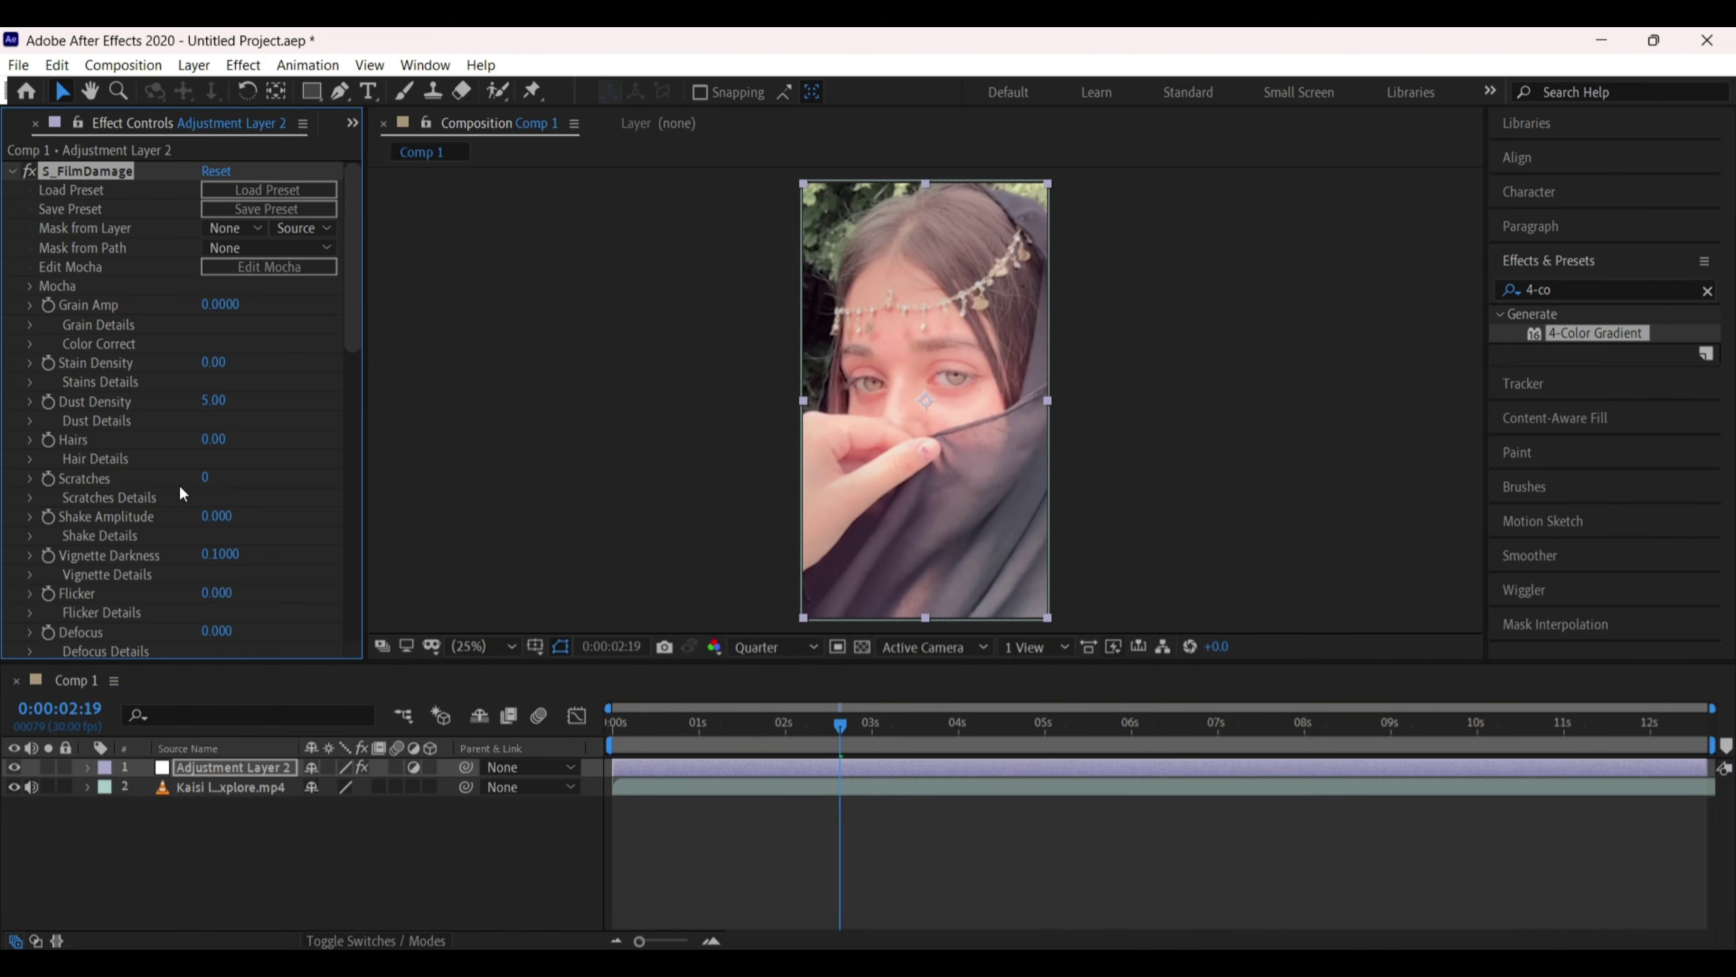
scroll(190, 468, down, 15)
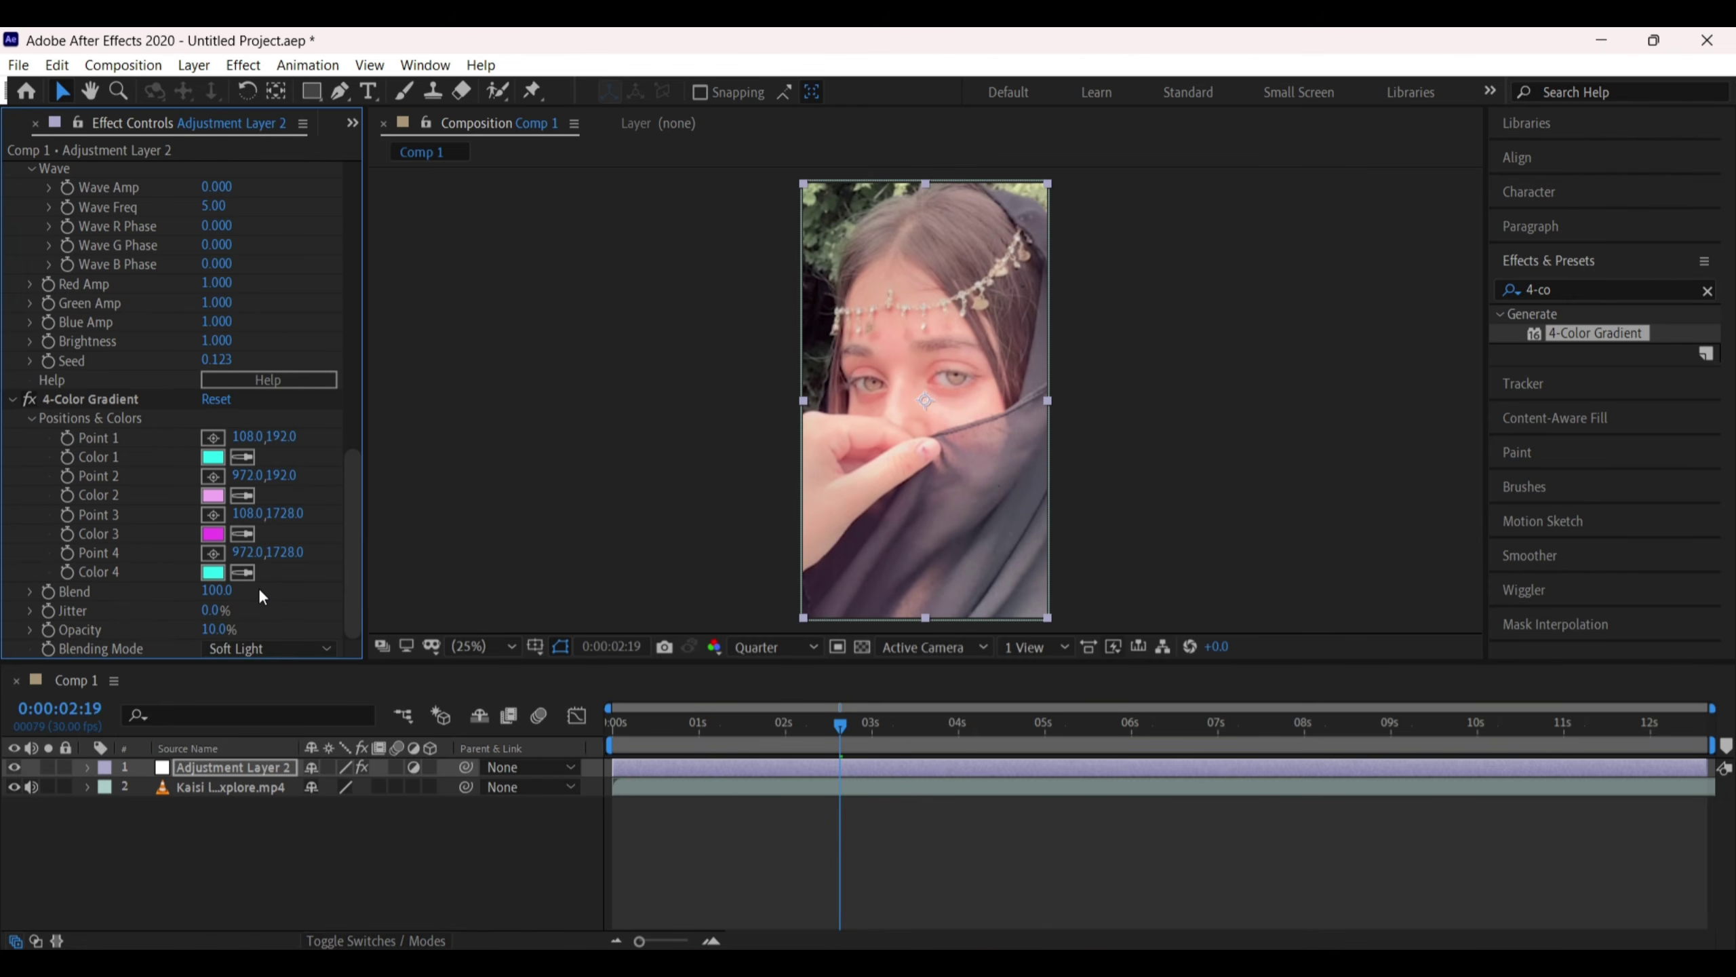
Add the Curves color correction effect to Adjustment Layer 2 and clear the effect search
click(1586, 288)
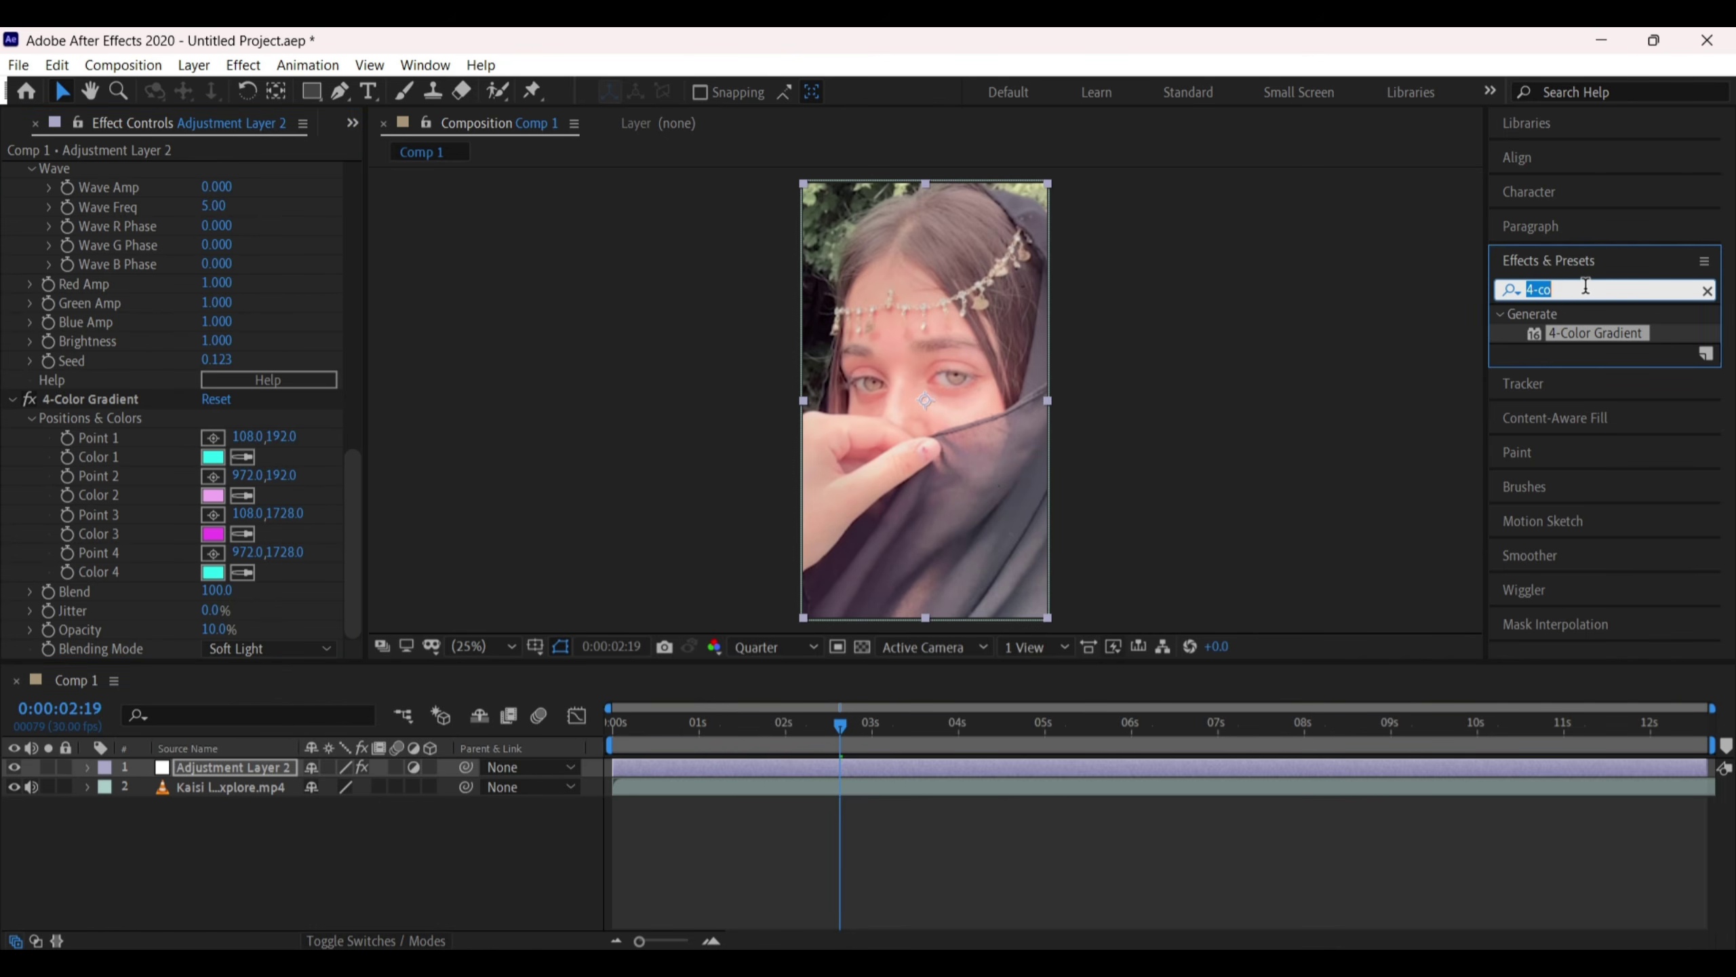
text(curv)
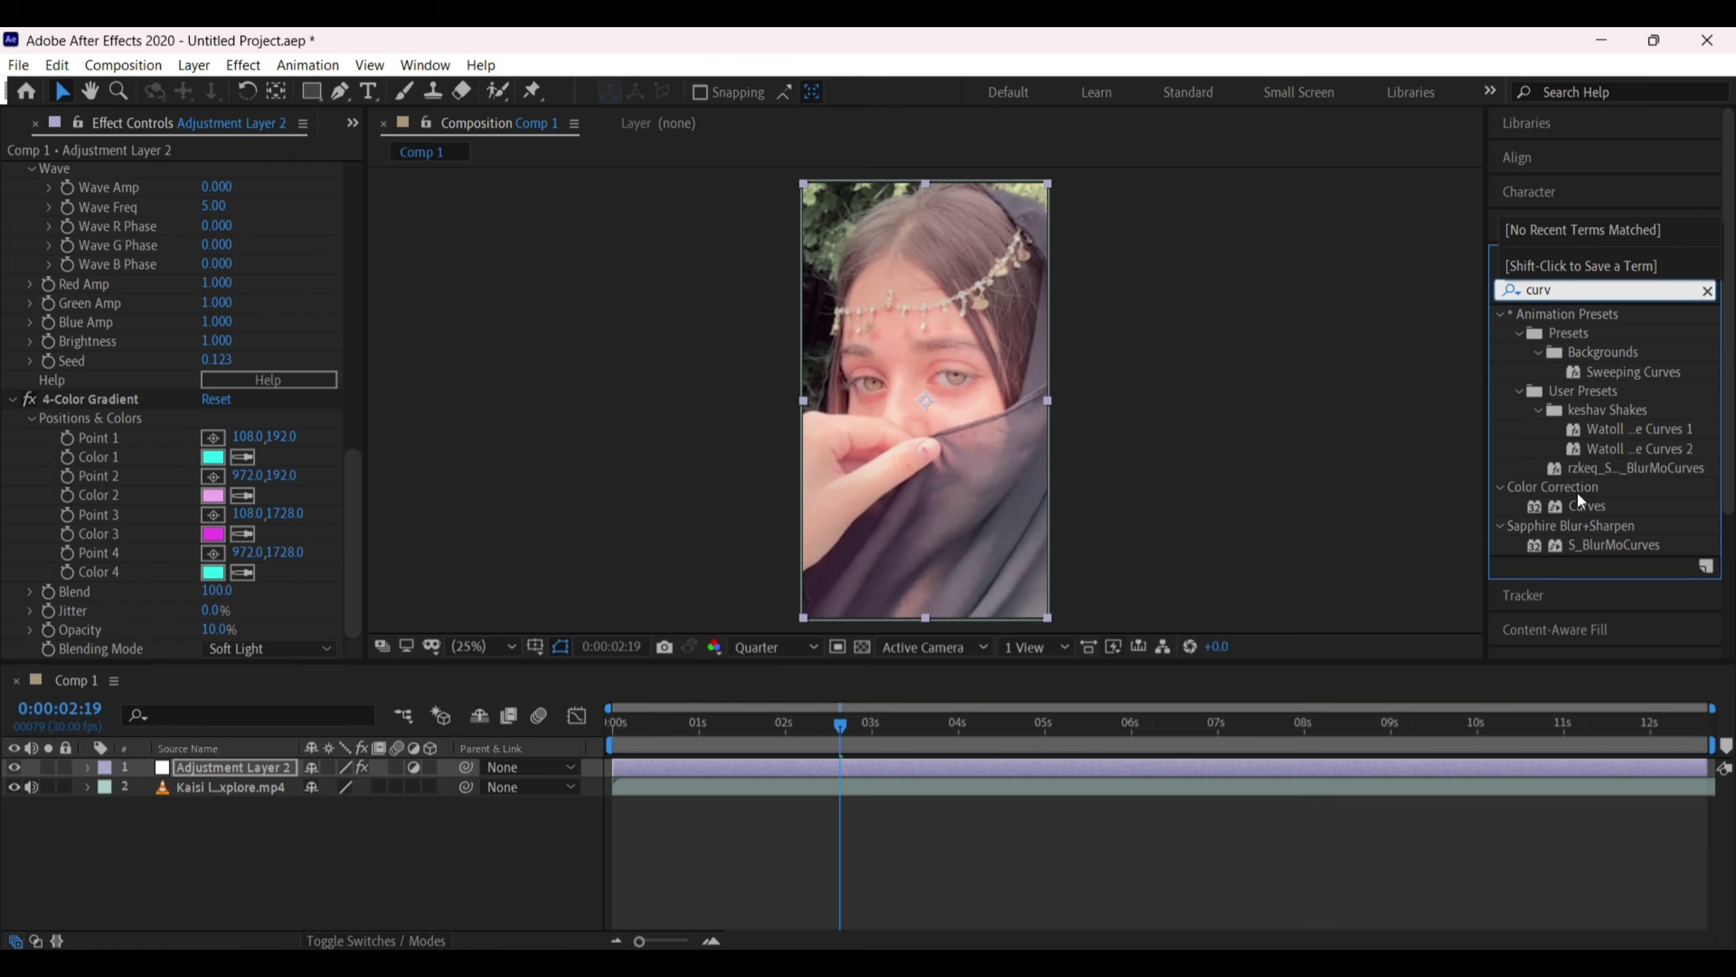
double_click(1585, 505)
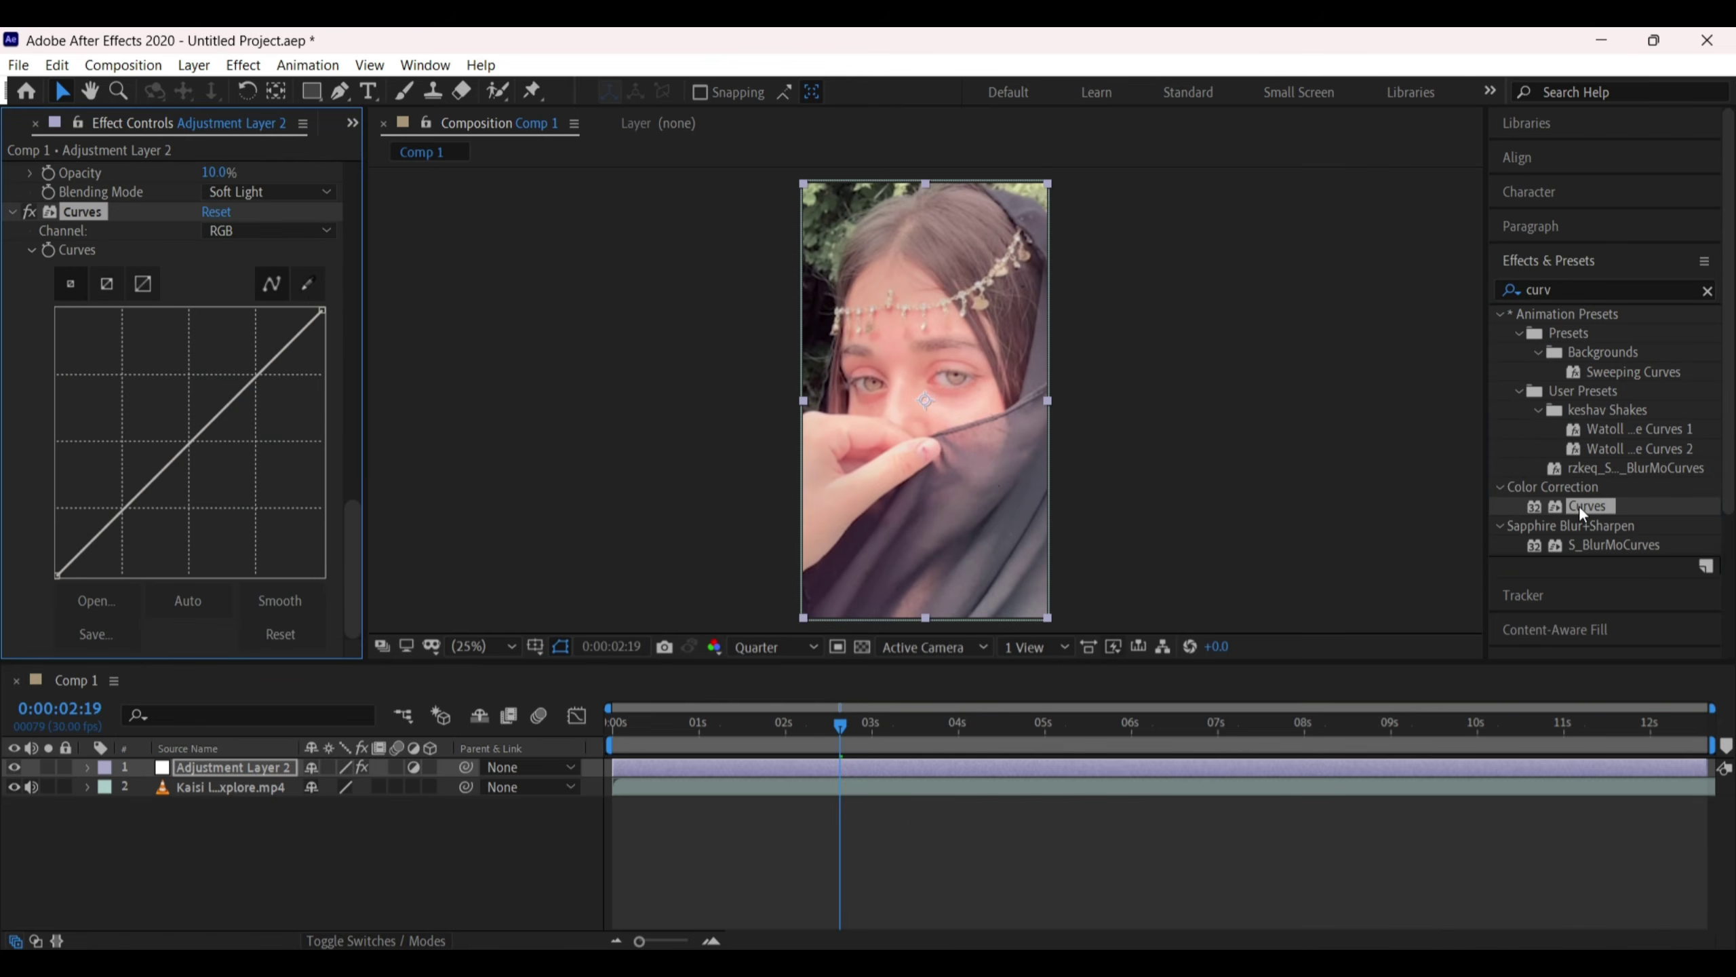
click(1710, 291)
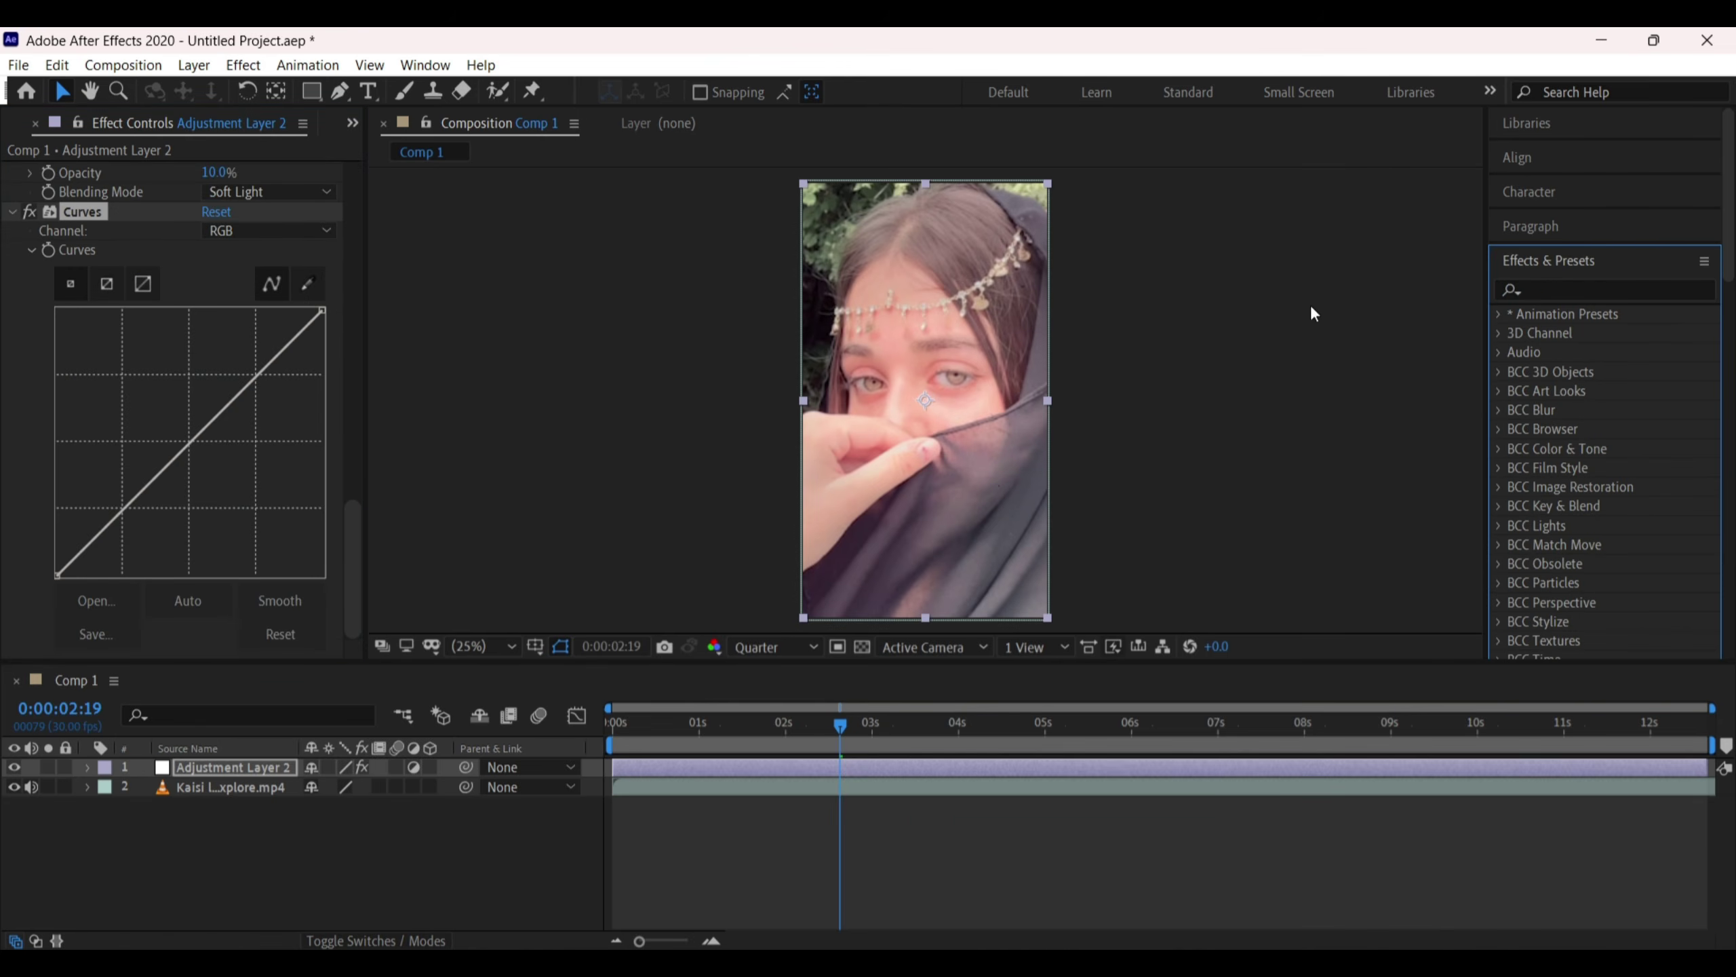
Try to darken the image by pulling the middle of the RGB curve downward
click(245, 384)
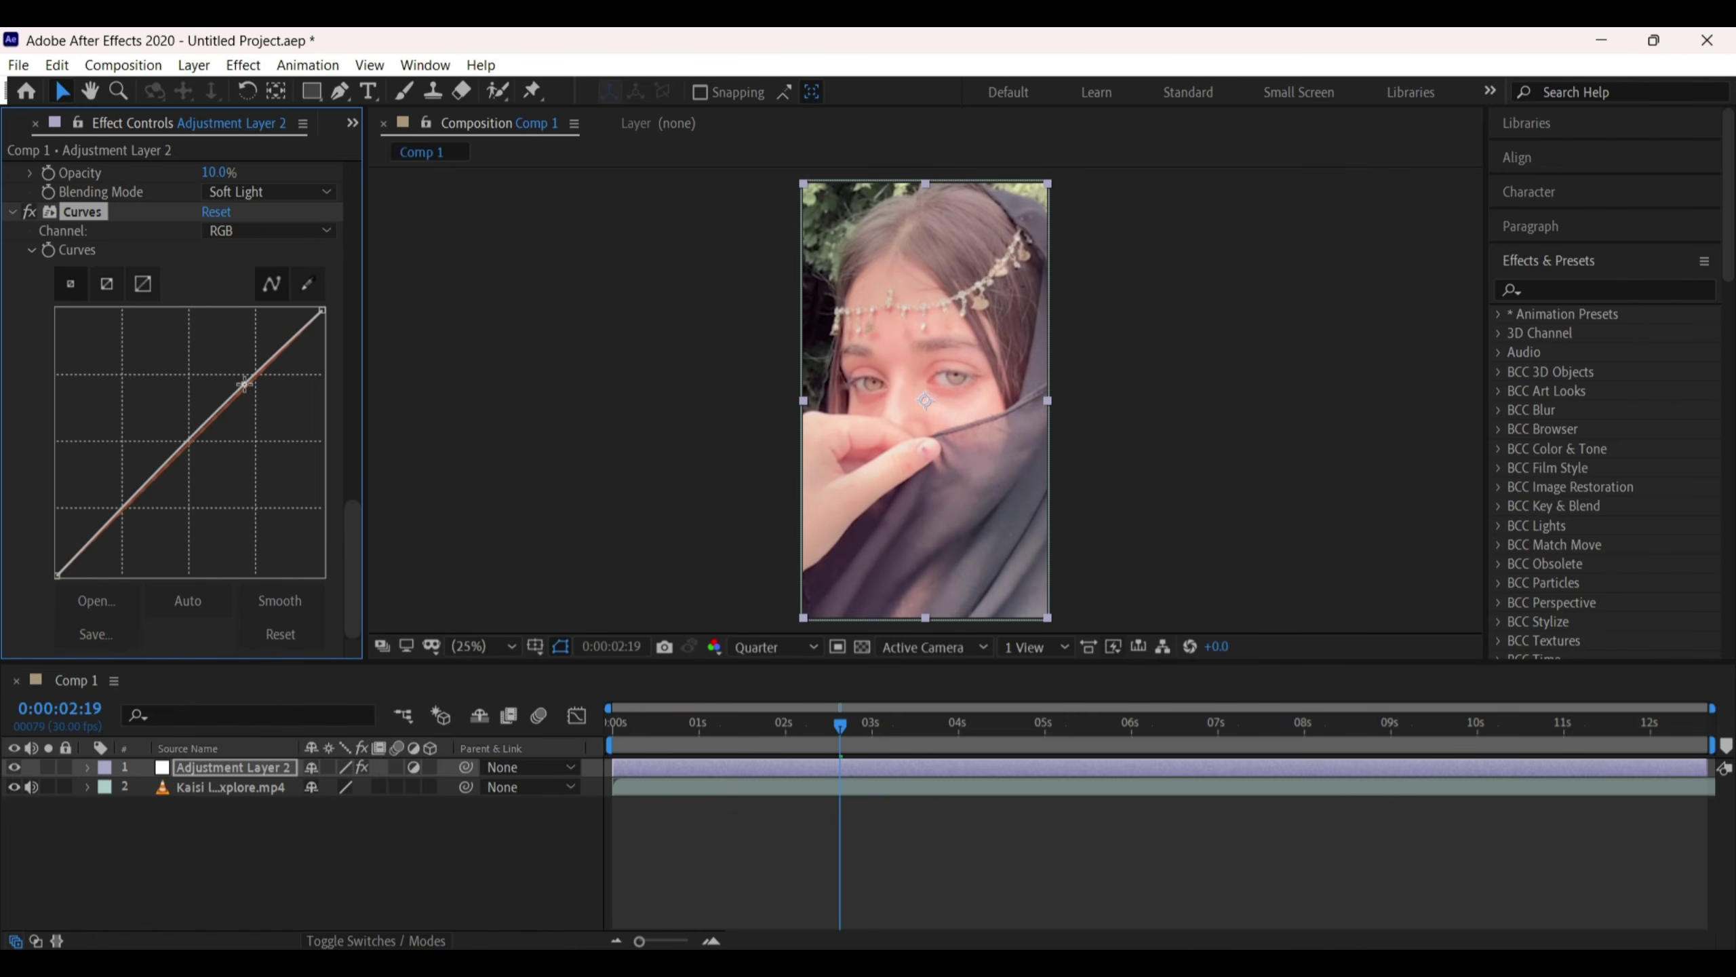
drag(245, 384, 261, 385)
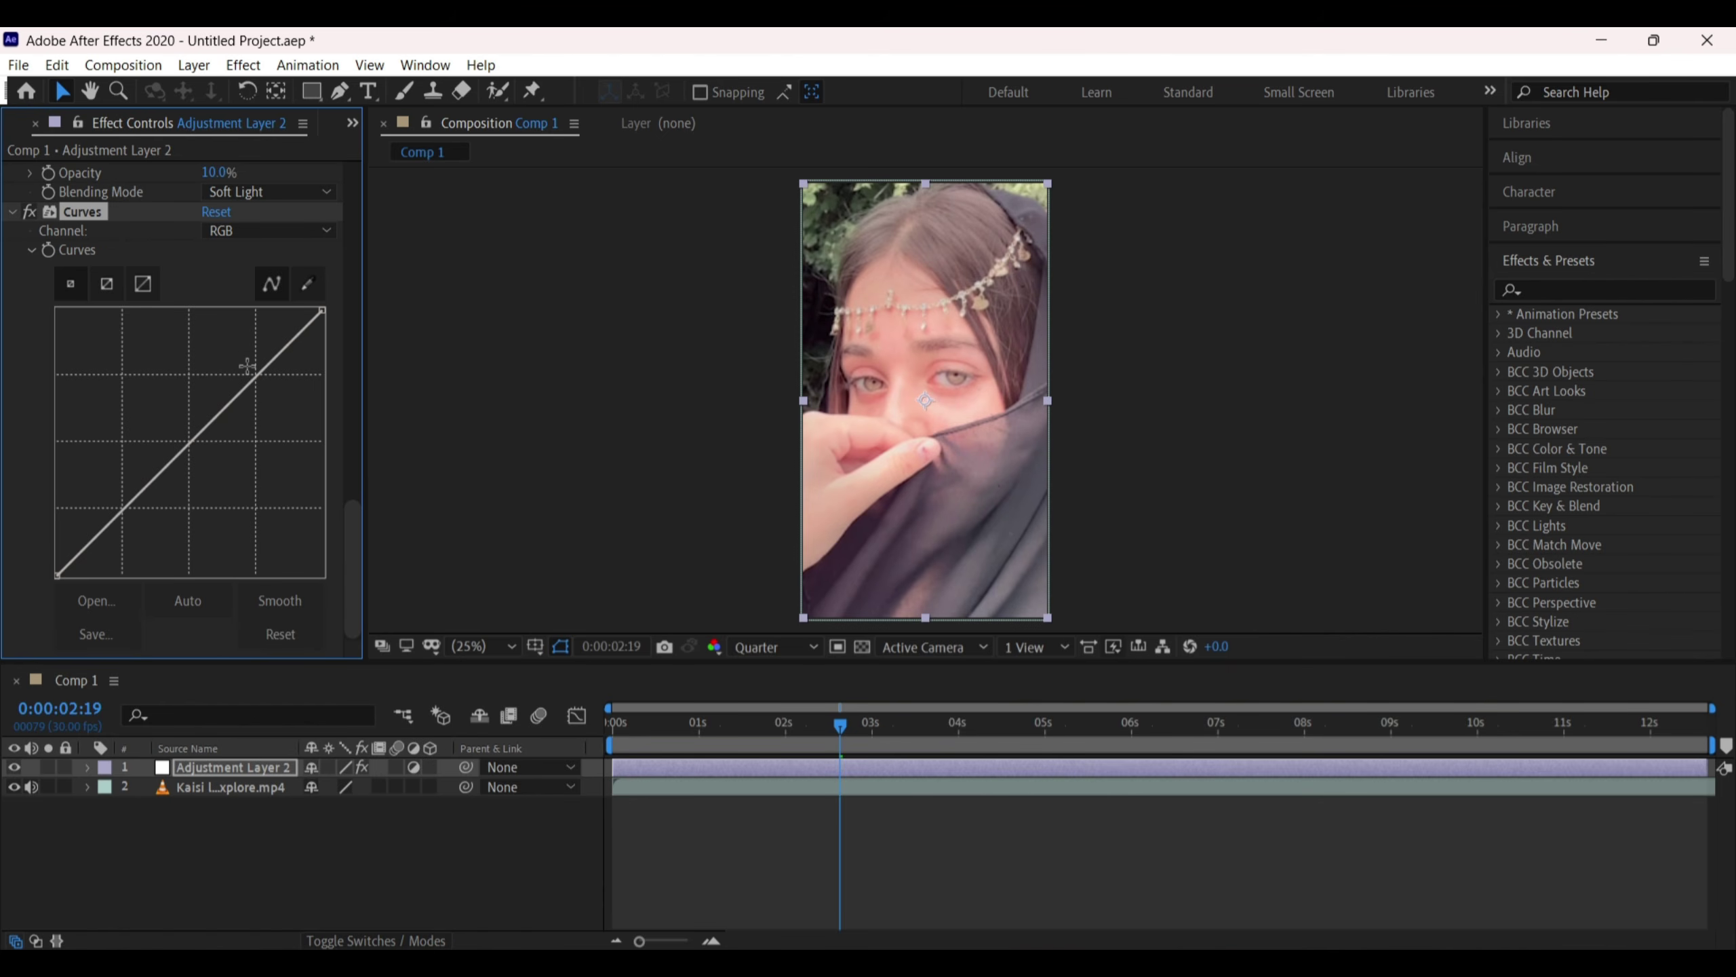
drag(252, 370, 206, 480)
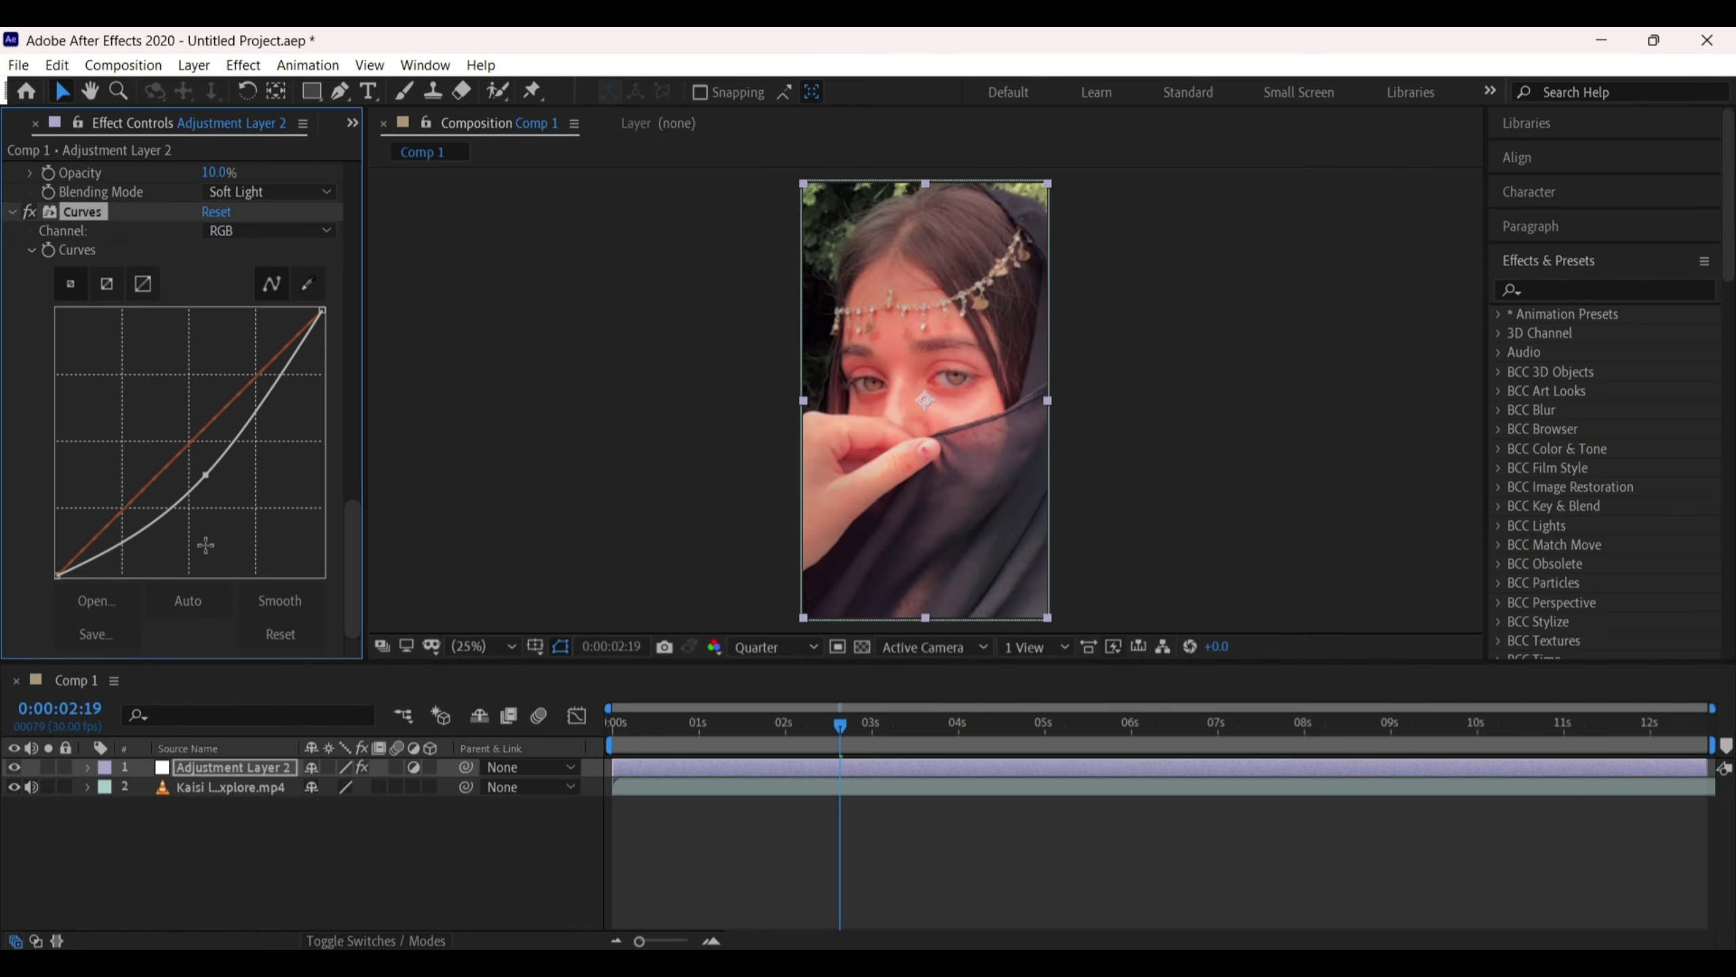
Auto-correct the Curves effect at 0:00:05:28, and preview the result at 0:00:00:16 and 0:00:02:07
drag(1076, 740, 1129, 744)
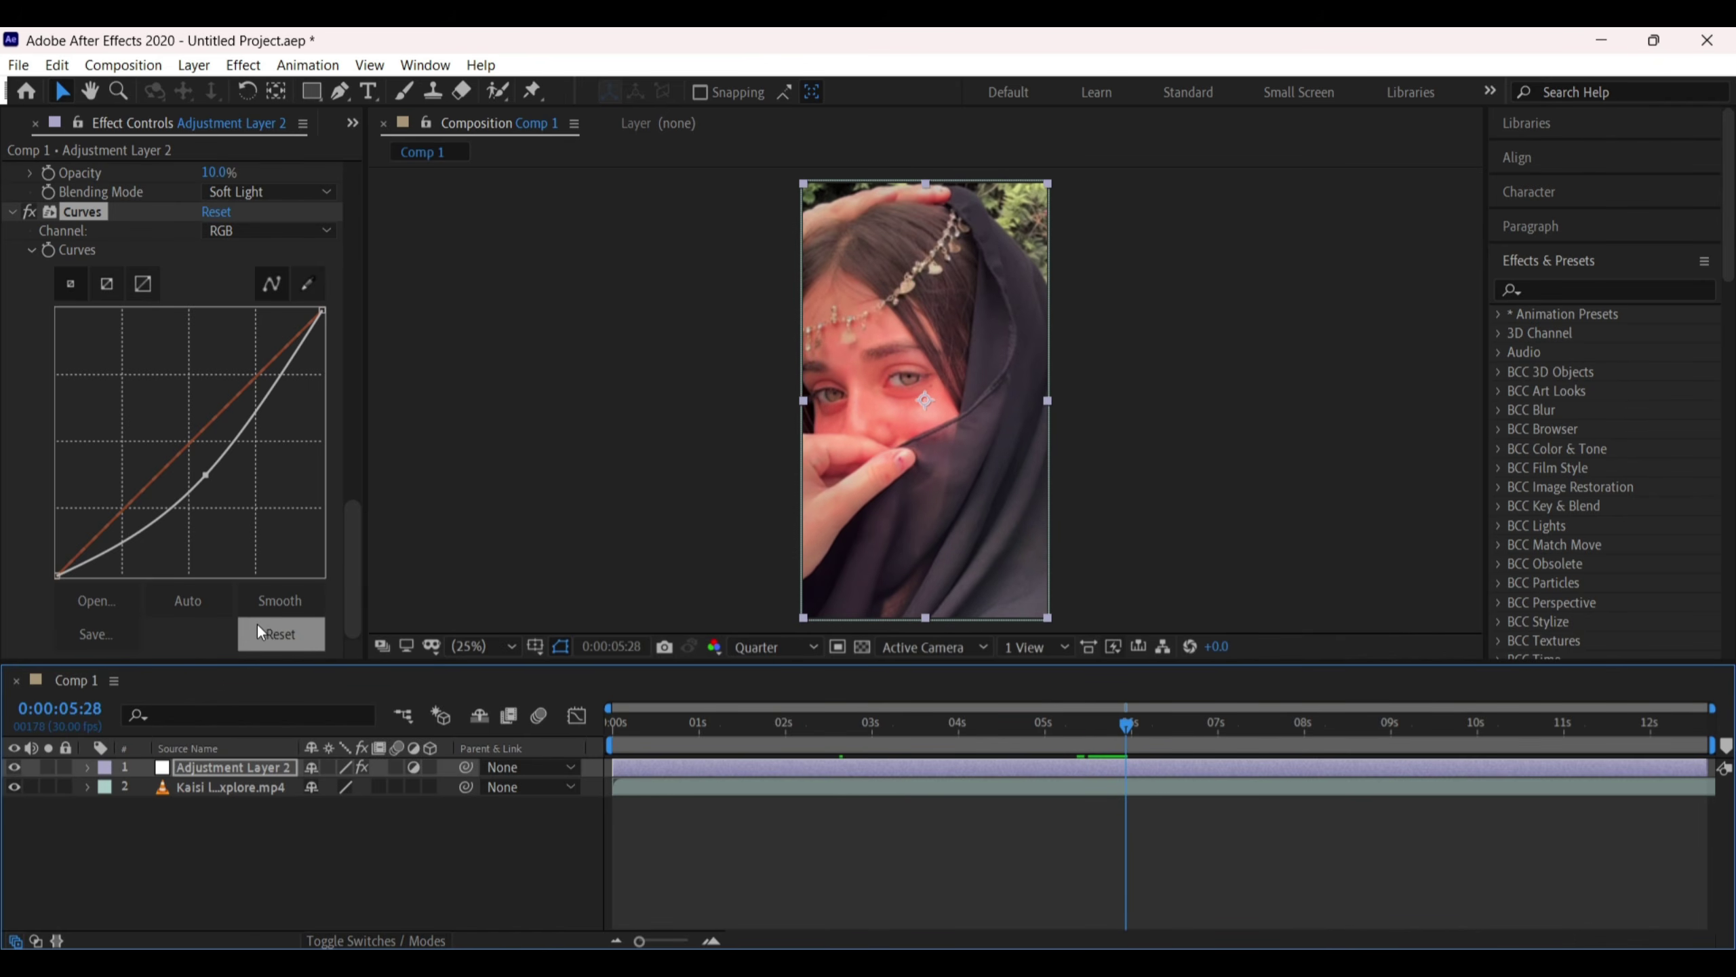
click(204, 605)
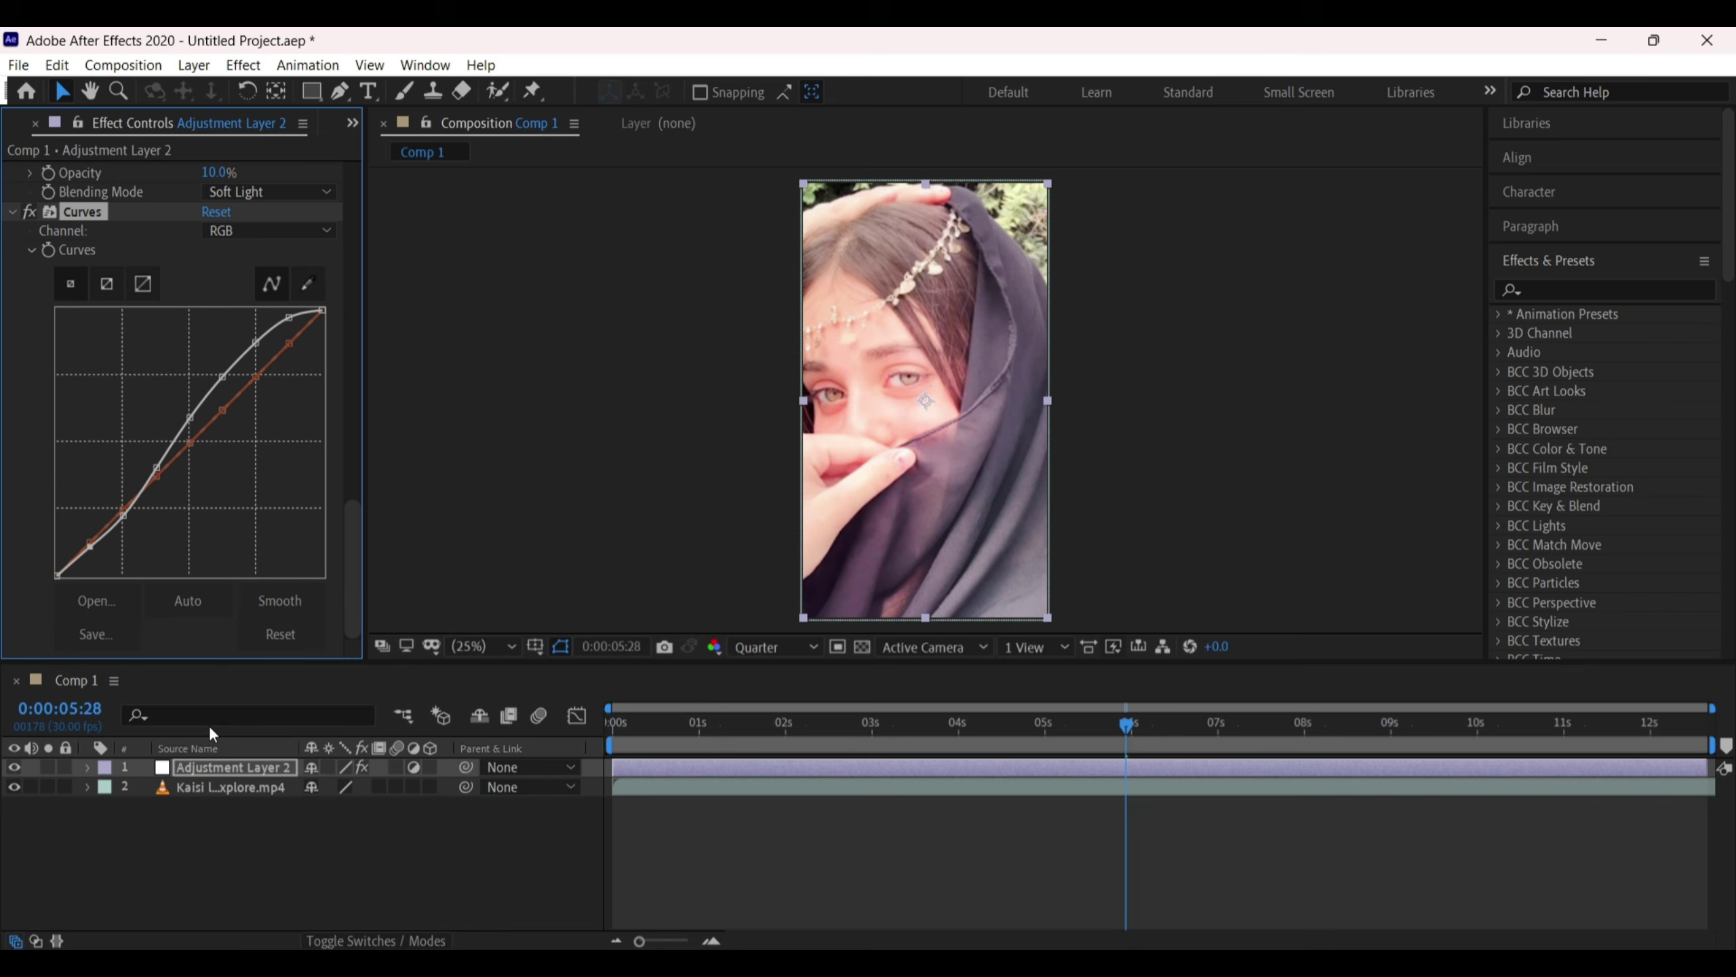
drag(730, 736, 660, 744)
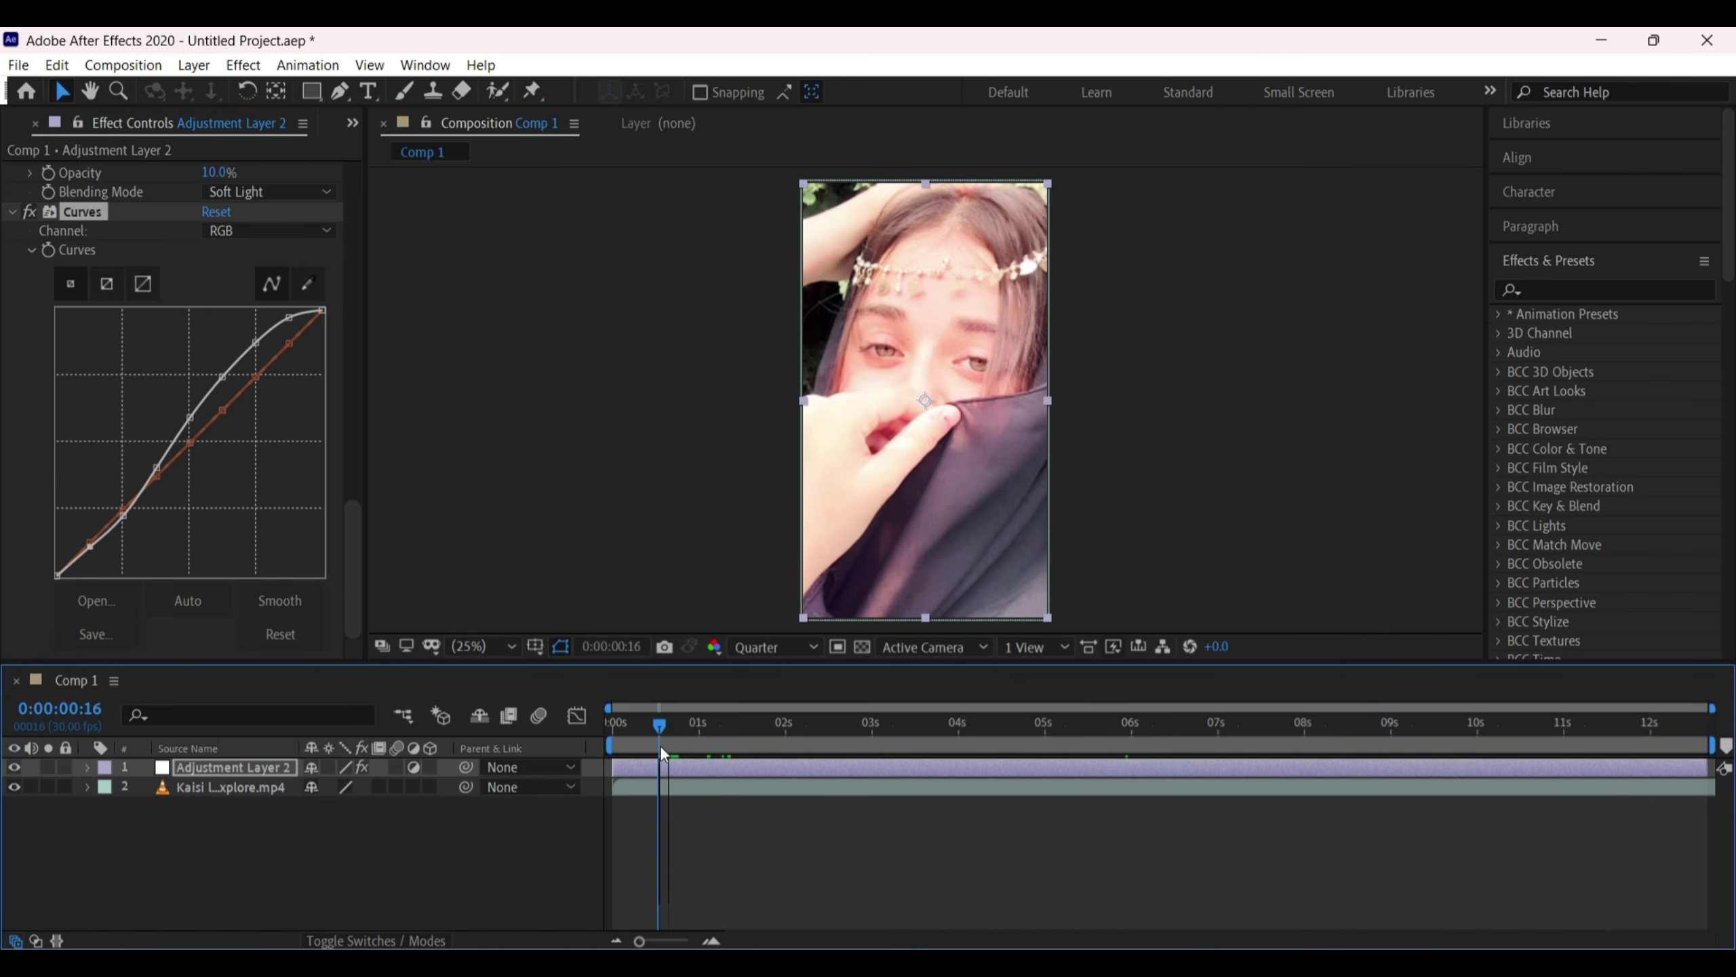
drag(794, 741, 805, 743)
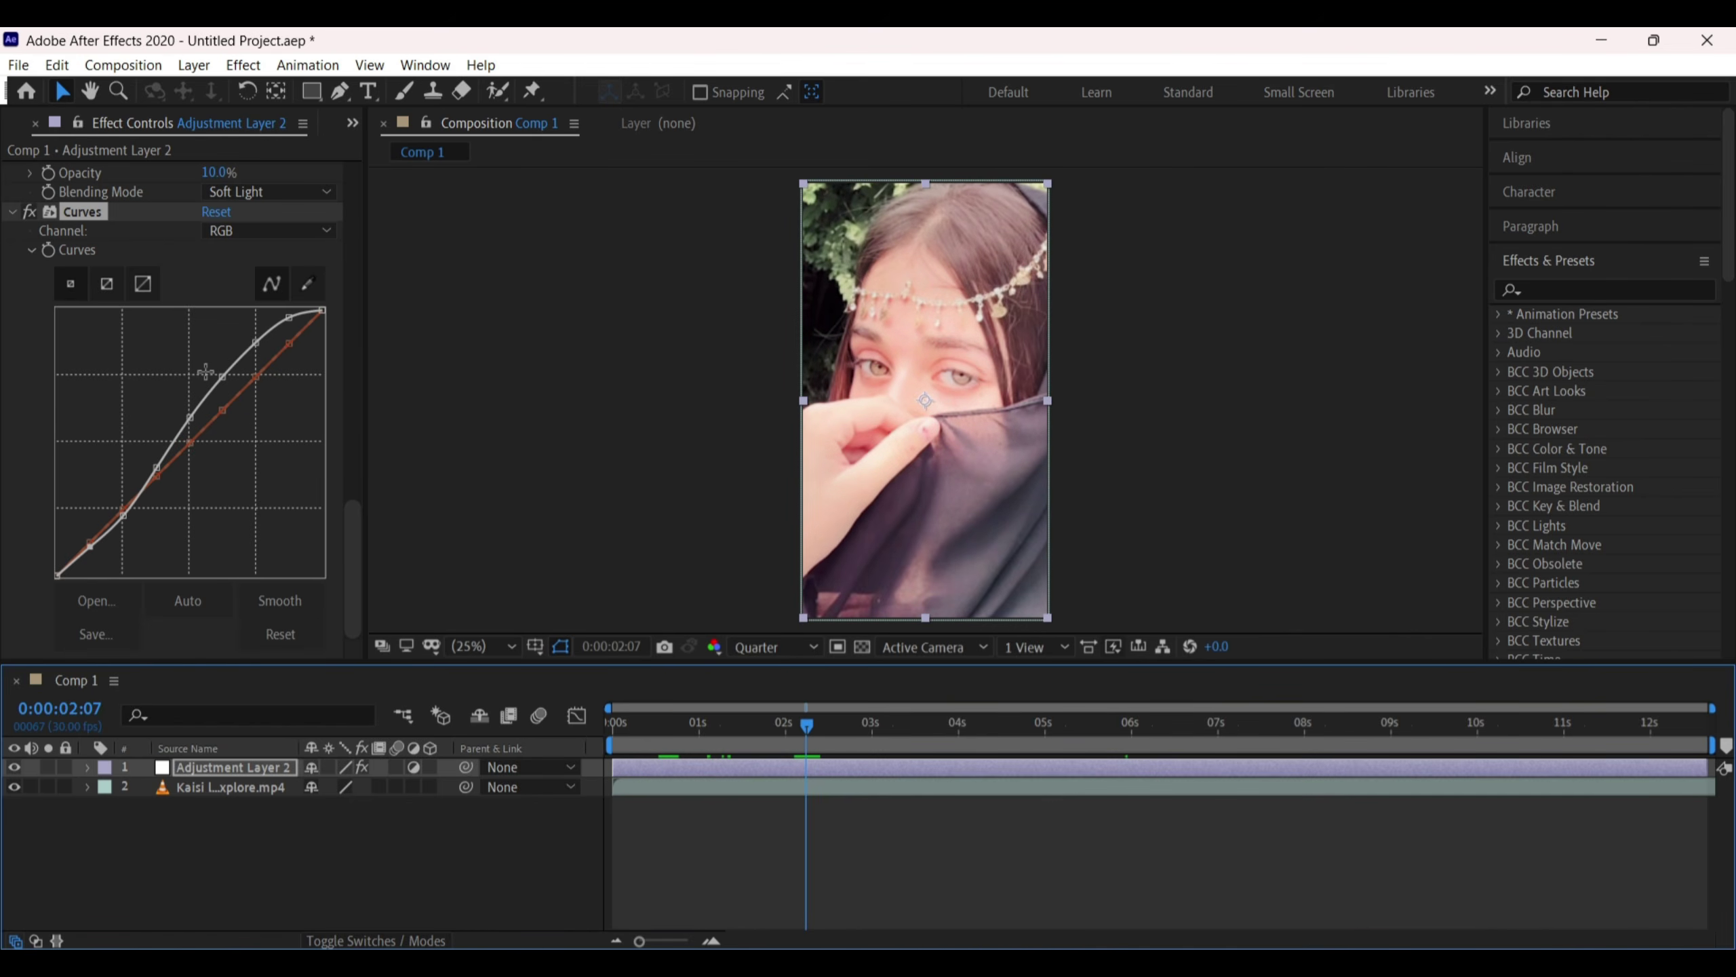
Soften the auto-corrected RGB curve by shifting its highlight, midtone and upper shadow points slightly to the right
drag(223, 375, 197, 418)
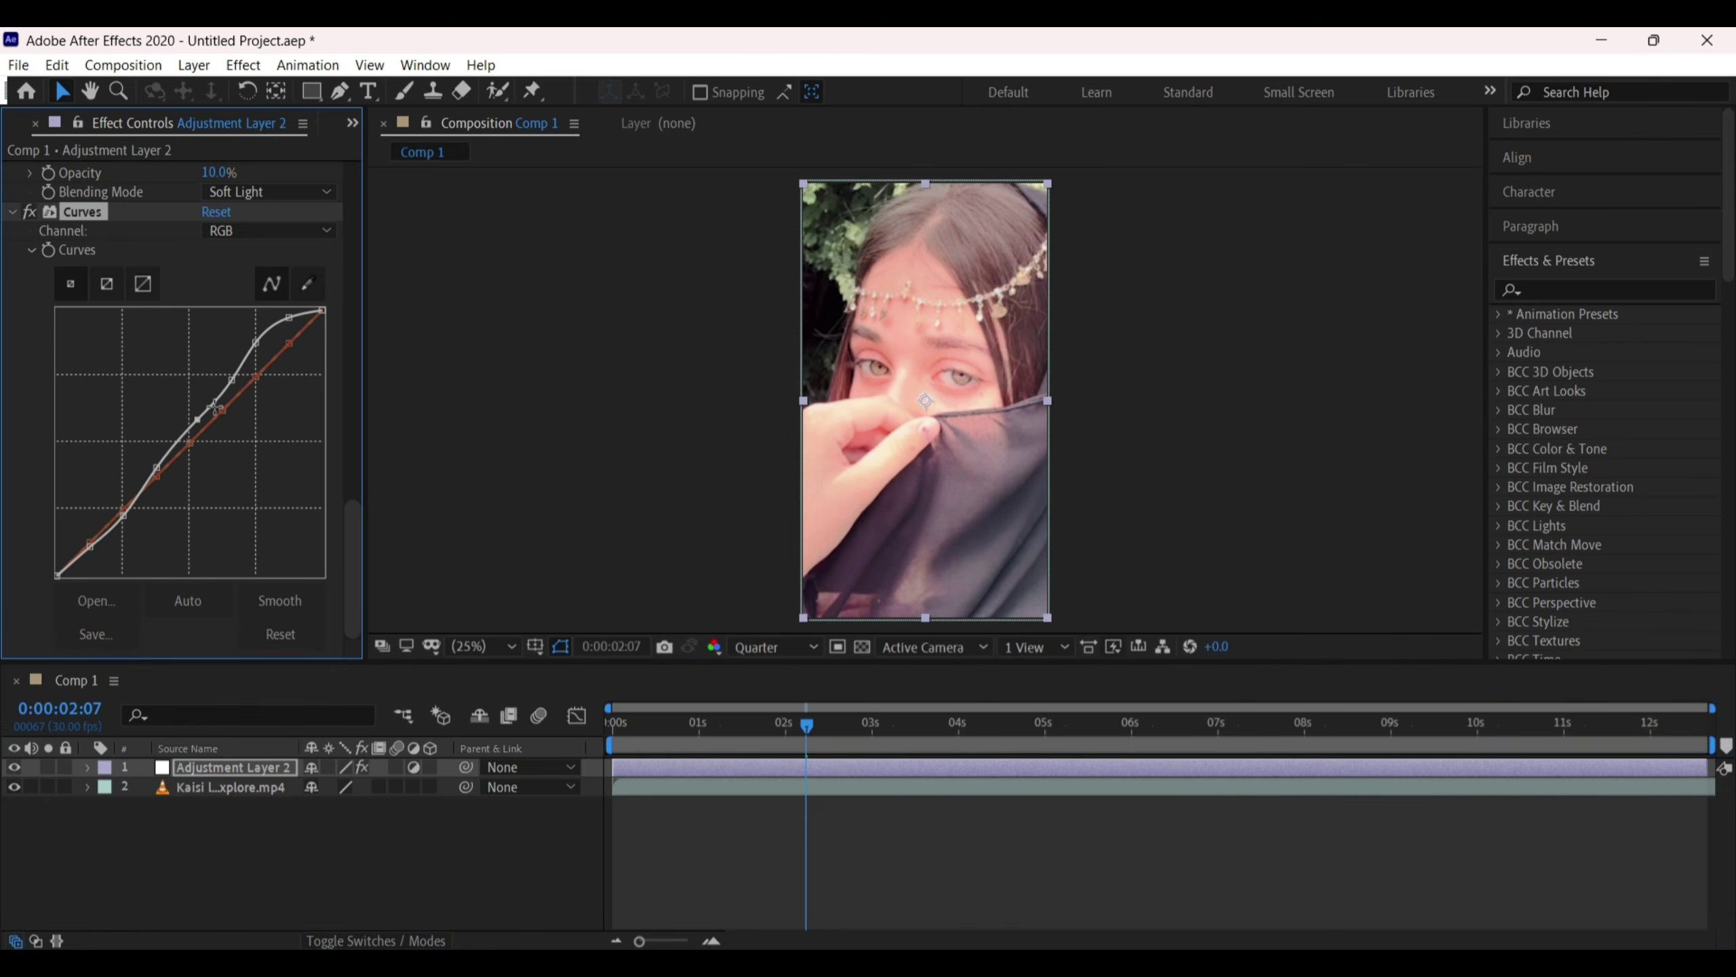
drag(257, 341, 296, 330)
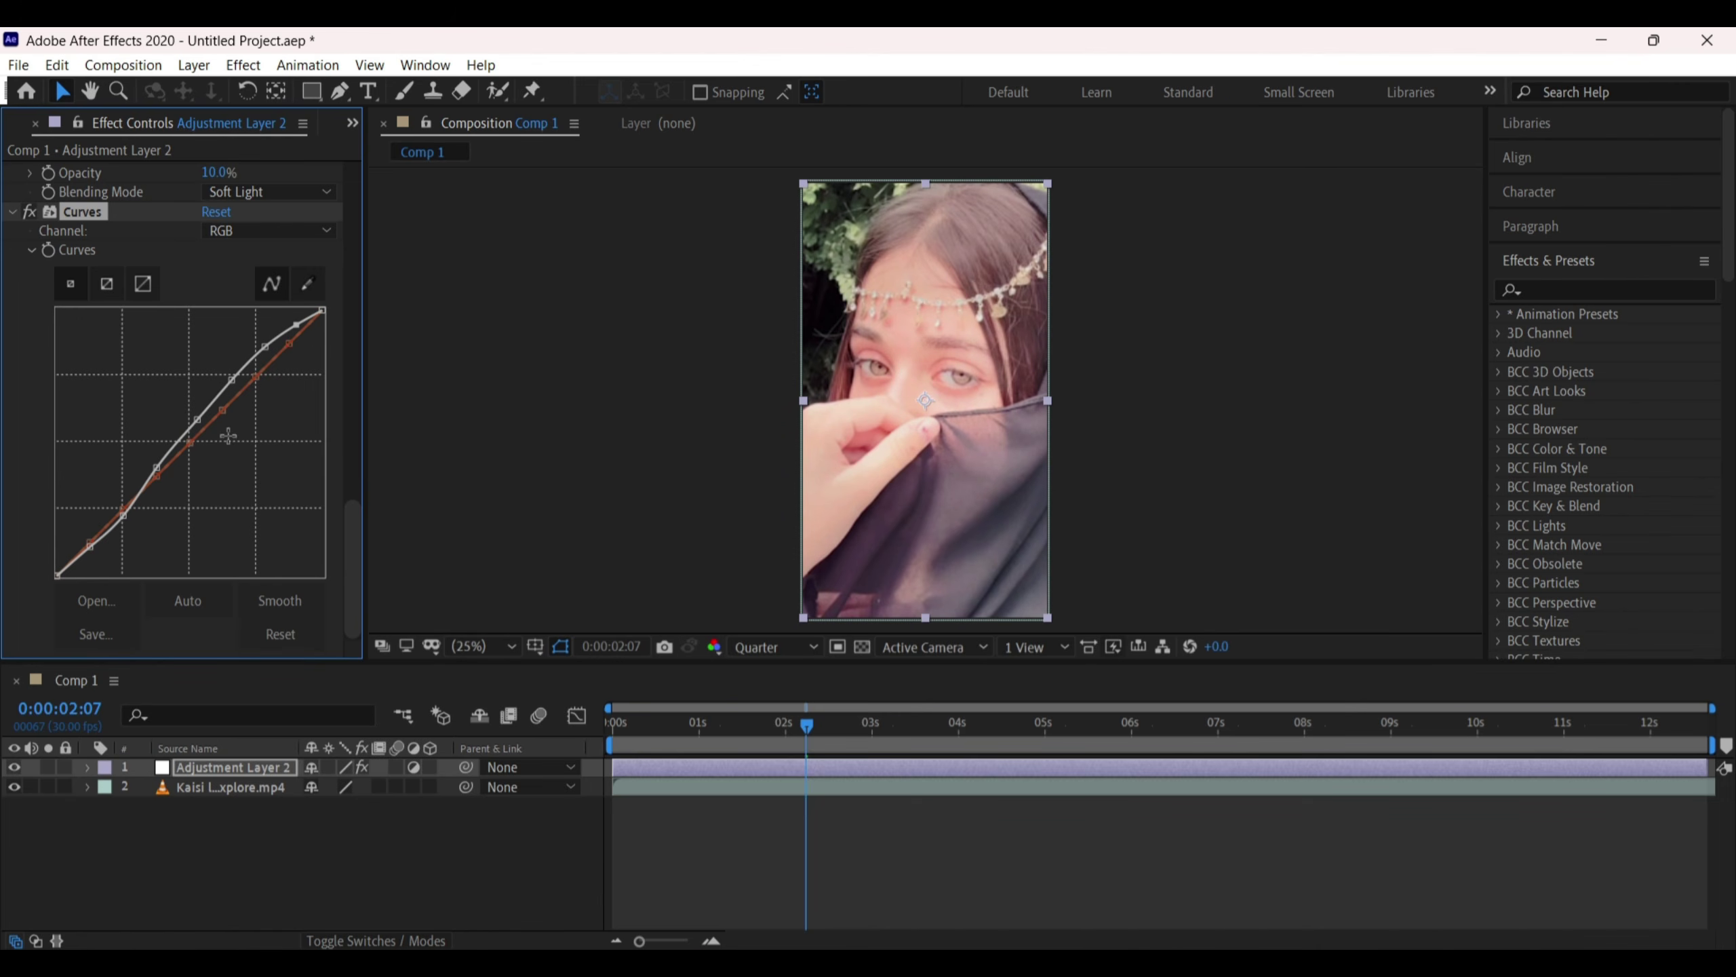
drag(158, 469, 163, 472)
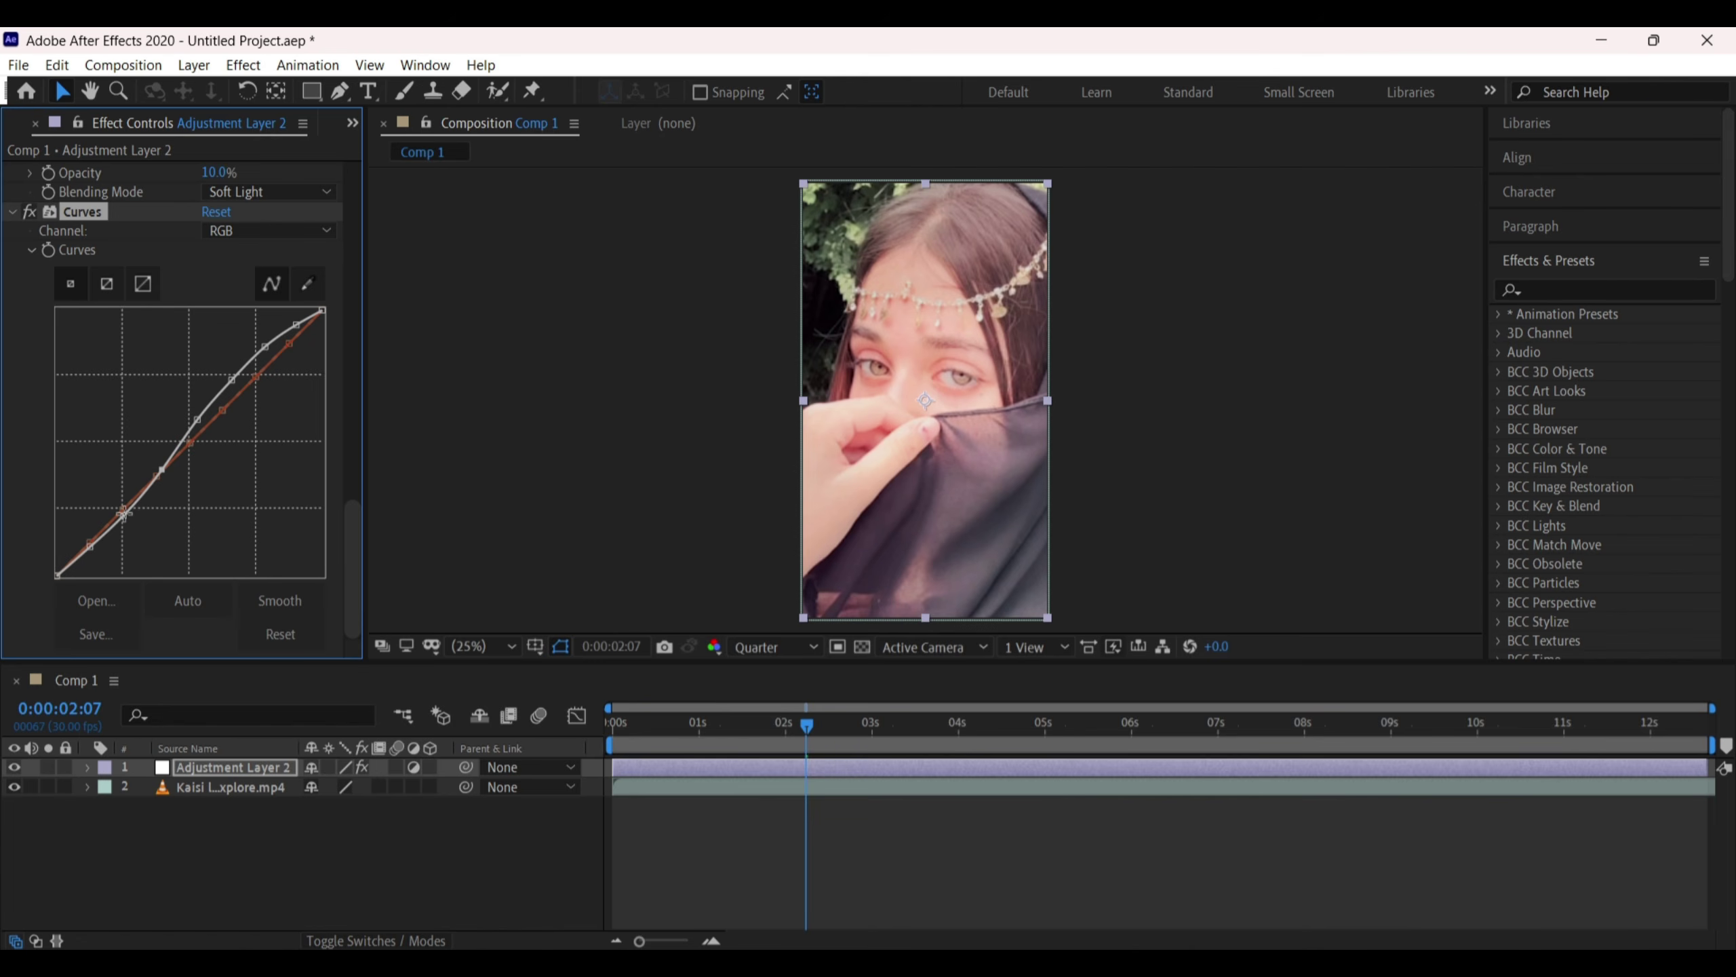
mouse_move(124, 514)
mouse_down()
mouse_move(160, 538)
mouse_move(150, 571)
mouse_move(147, 497)
mouse_up()
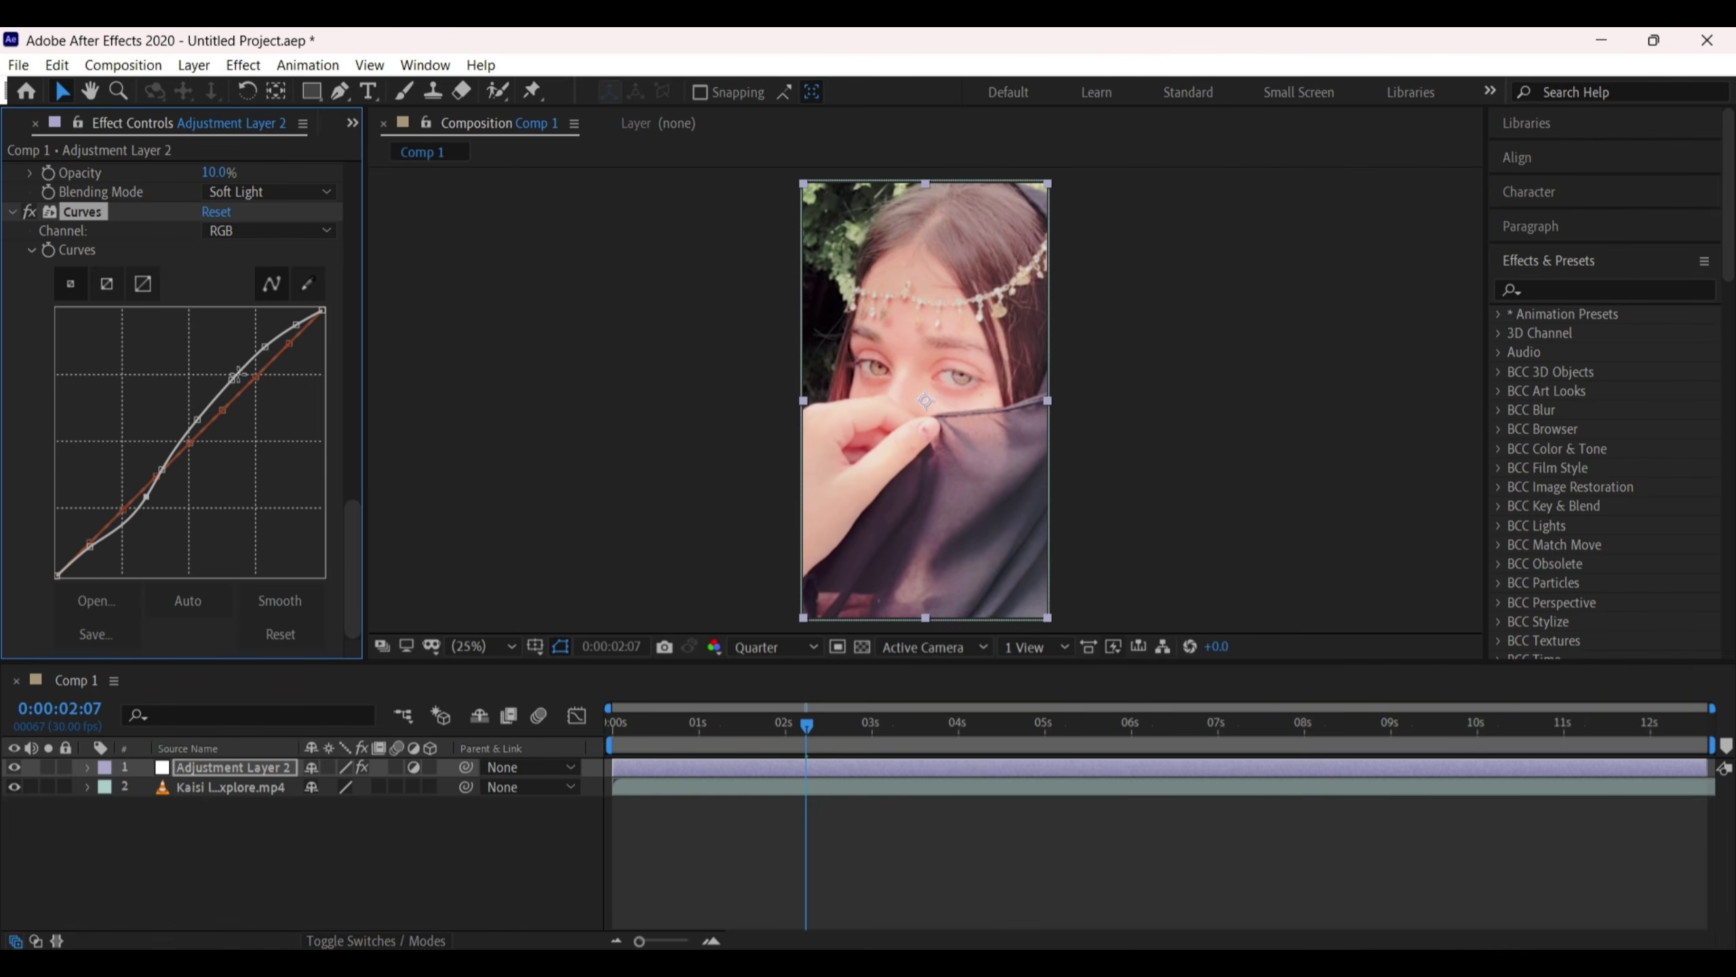
mouse_move(236, 375)
mouse_down()
mouse_move(218, 358)
mouse_move(230, 381)
mouse_up()
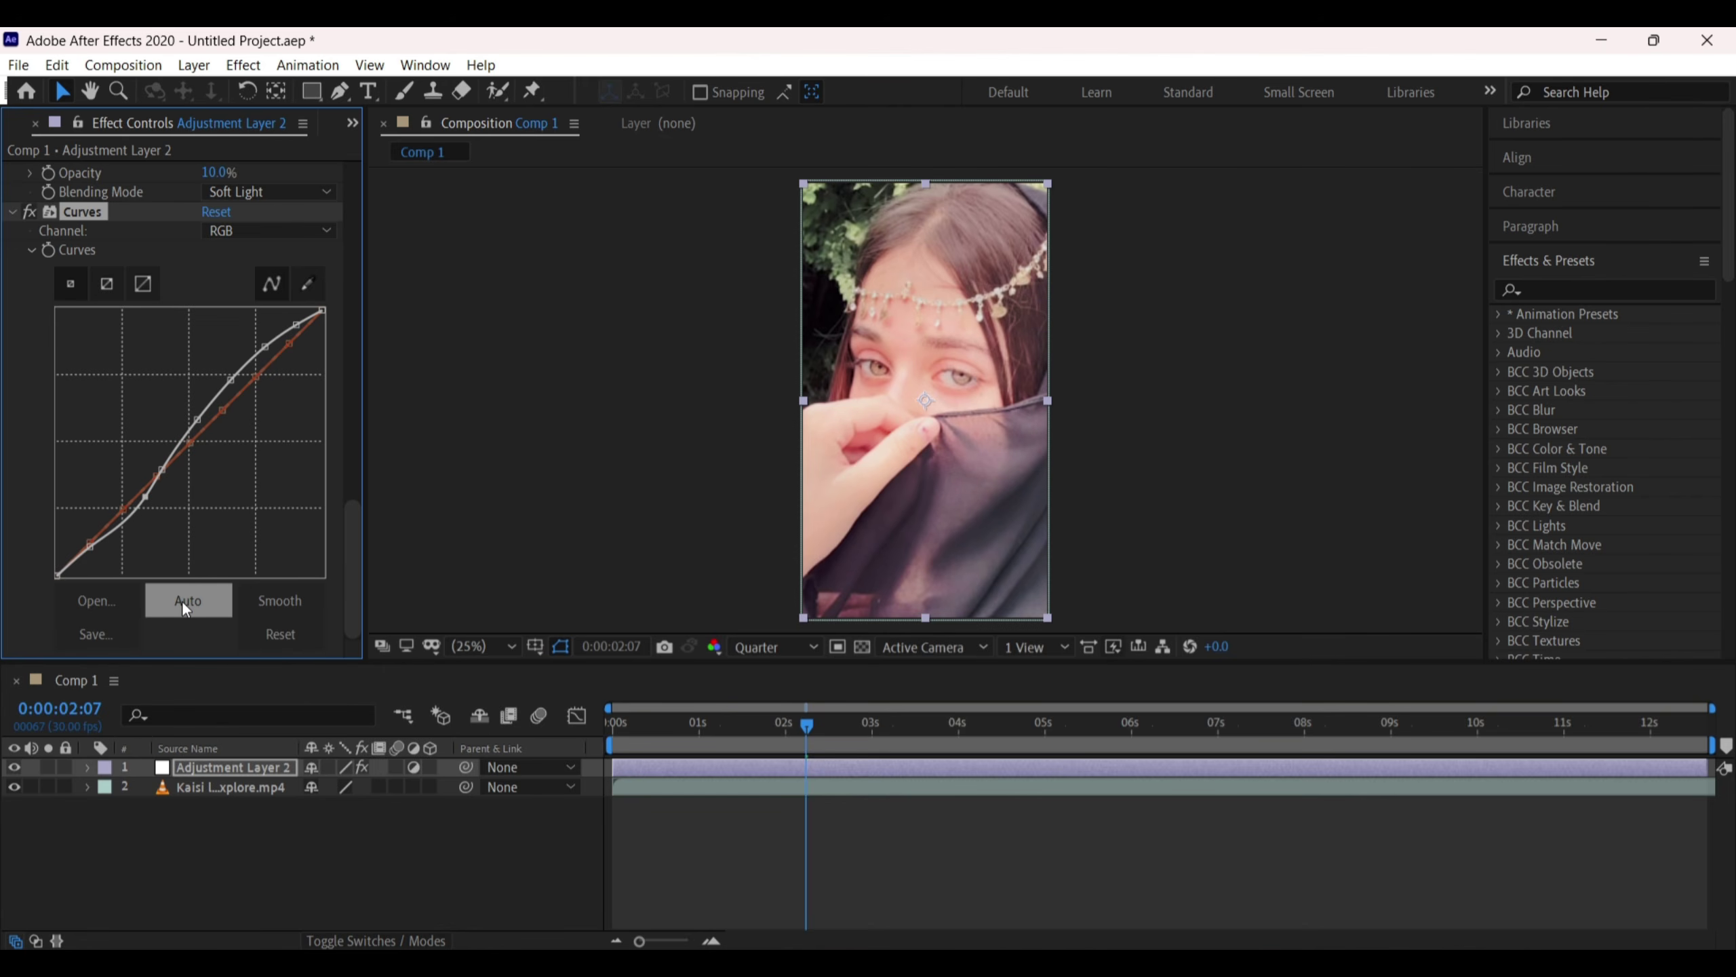
click(902, 744)
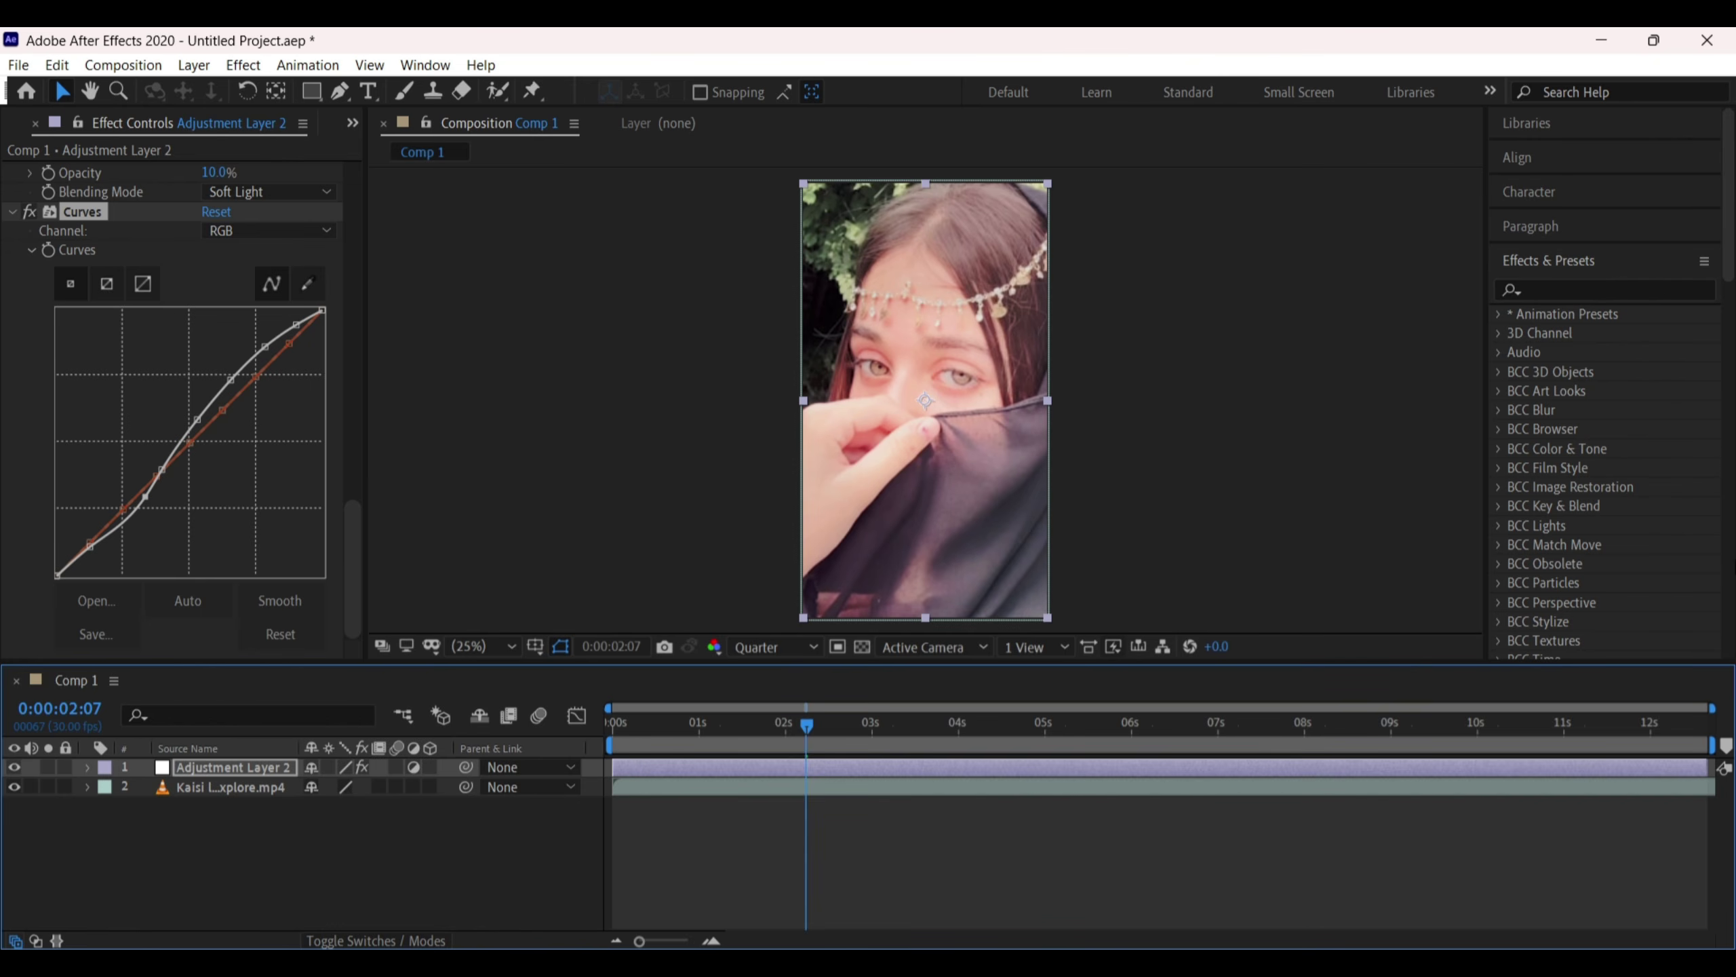
Add the Magic Bullet Looks effect to Adjustment Layer 2 and open its look editor
click(1643, 287)
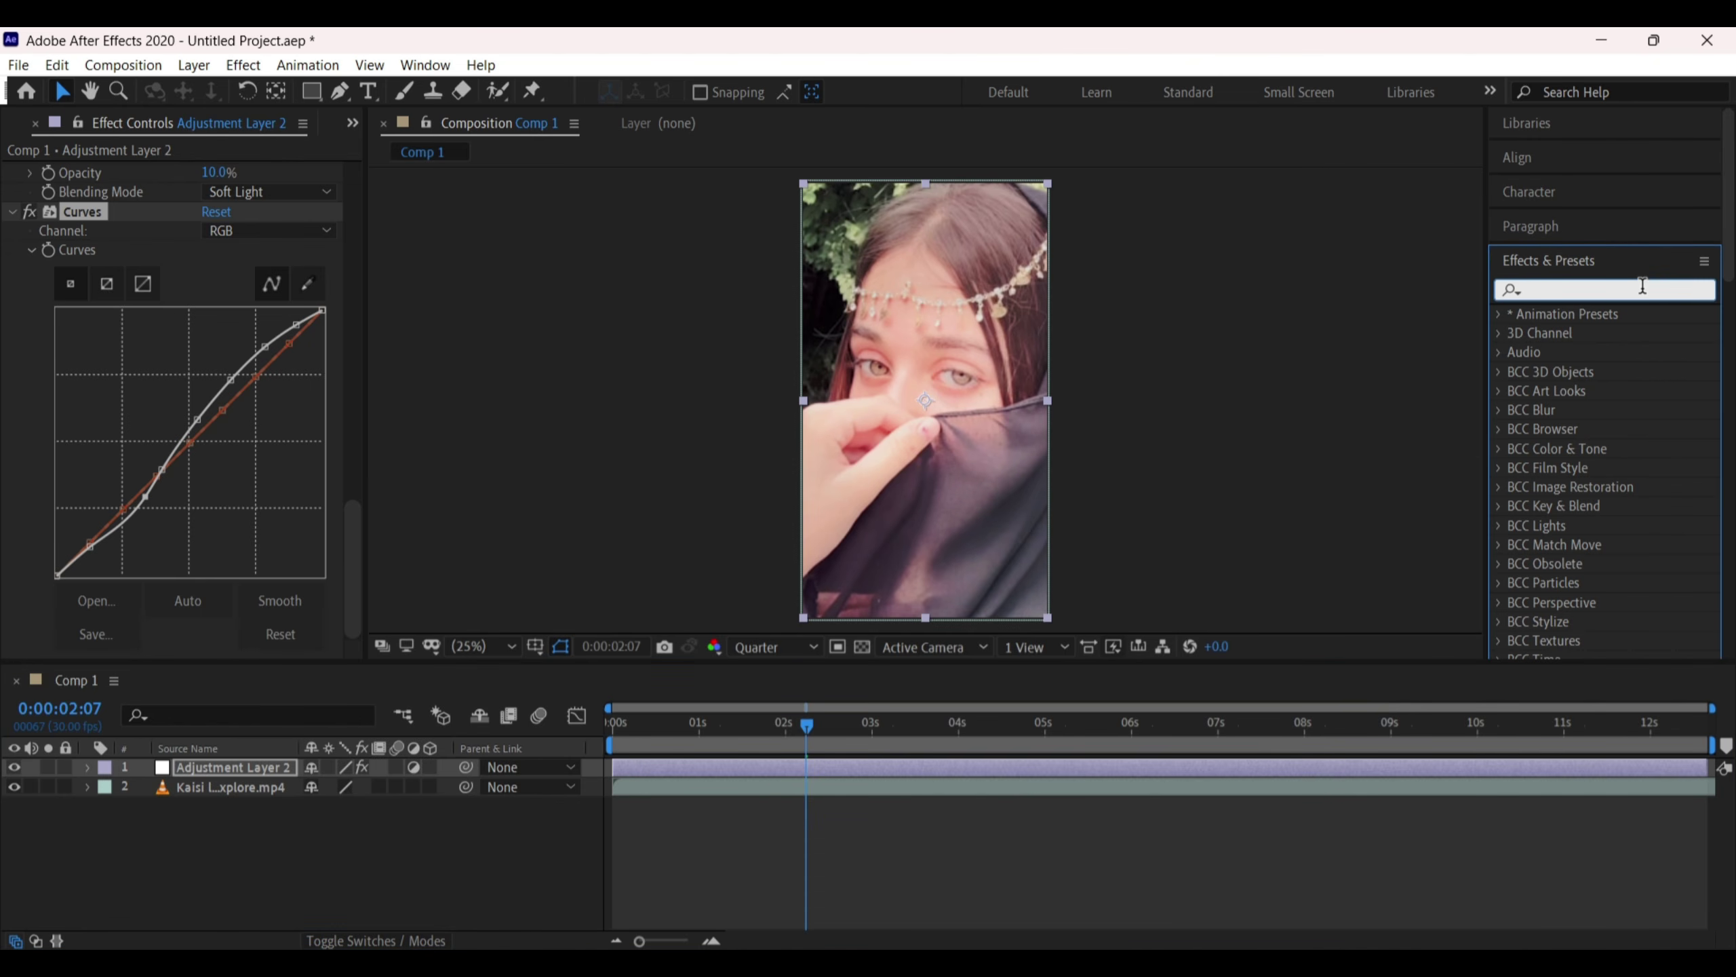
text(looks)
double_click(1583, 341)
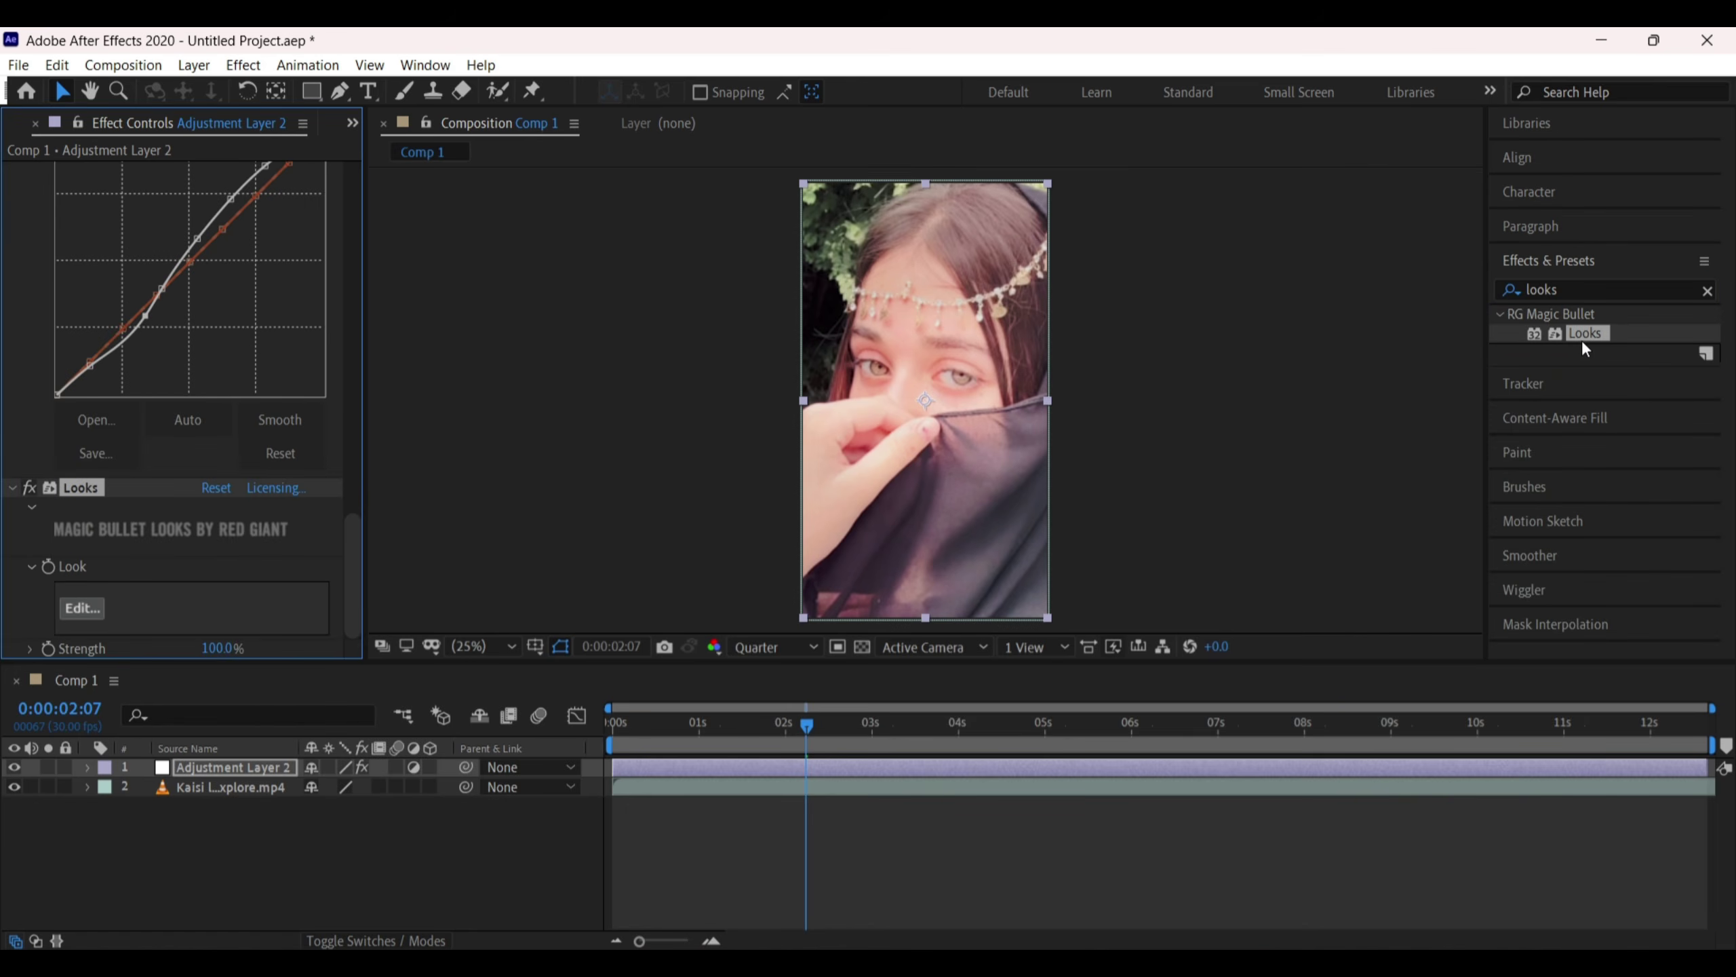
click(80, 608)
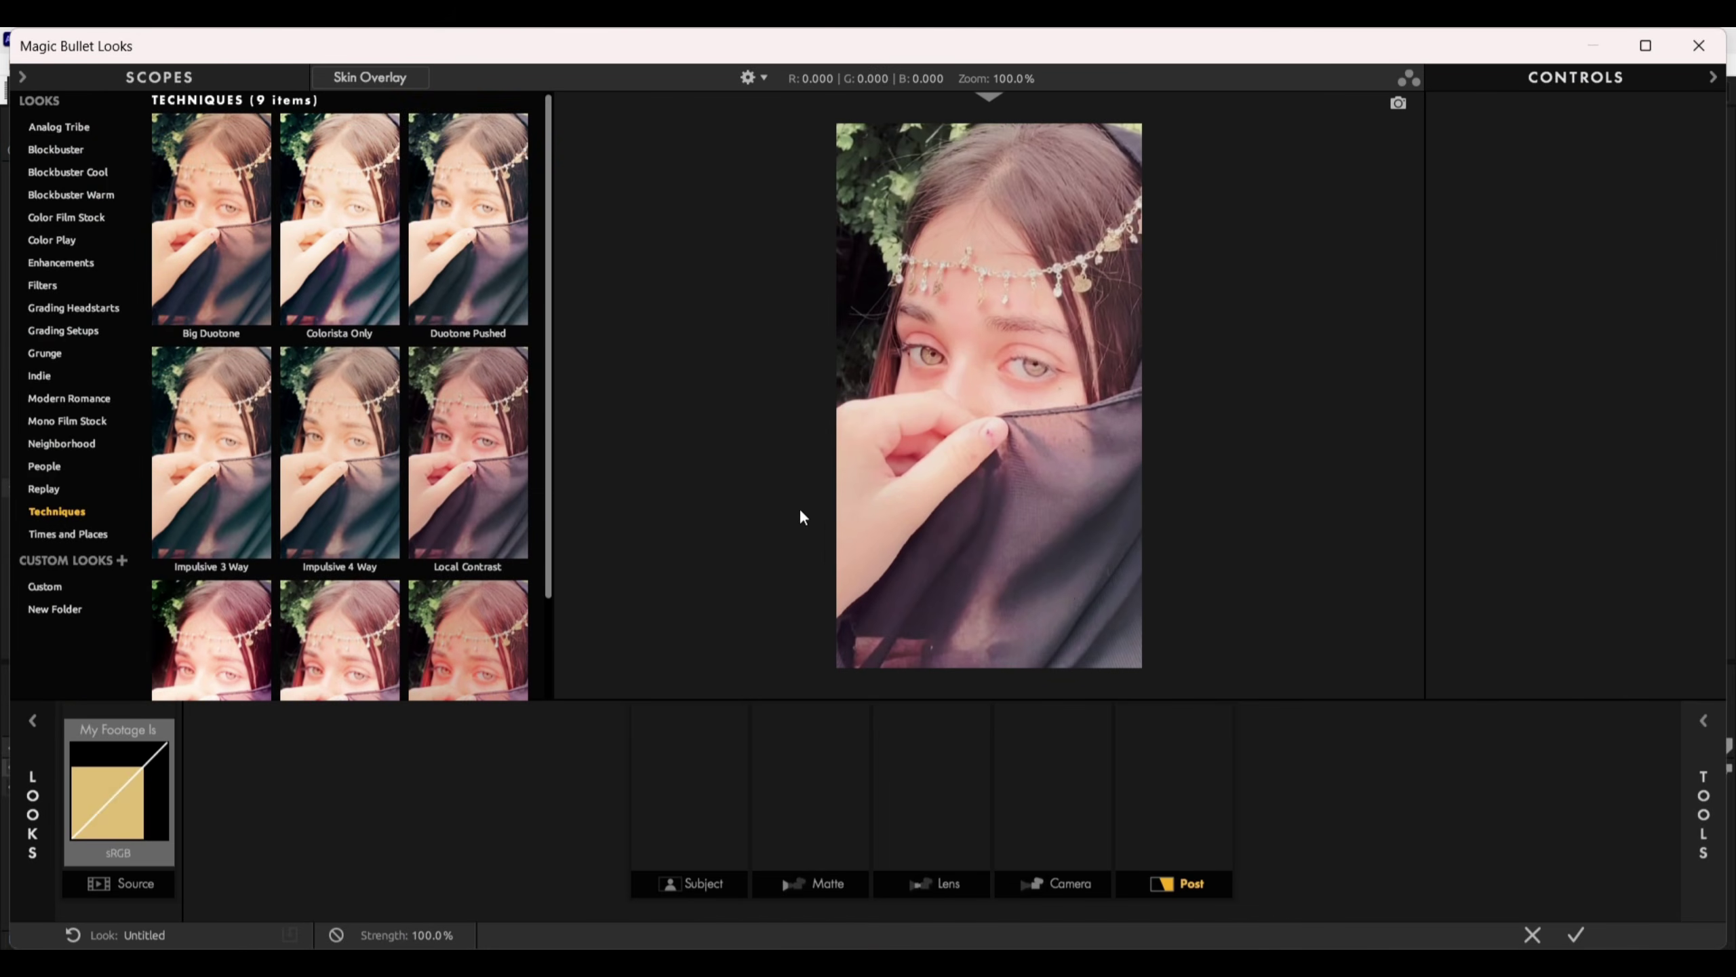
Maximise the Looks editor and apply the Cat Eye Relight look from the Filters category
scroll(1094, 449, up, 5)
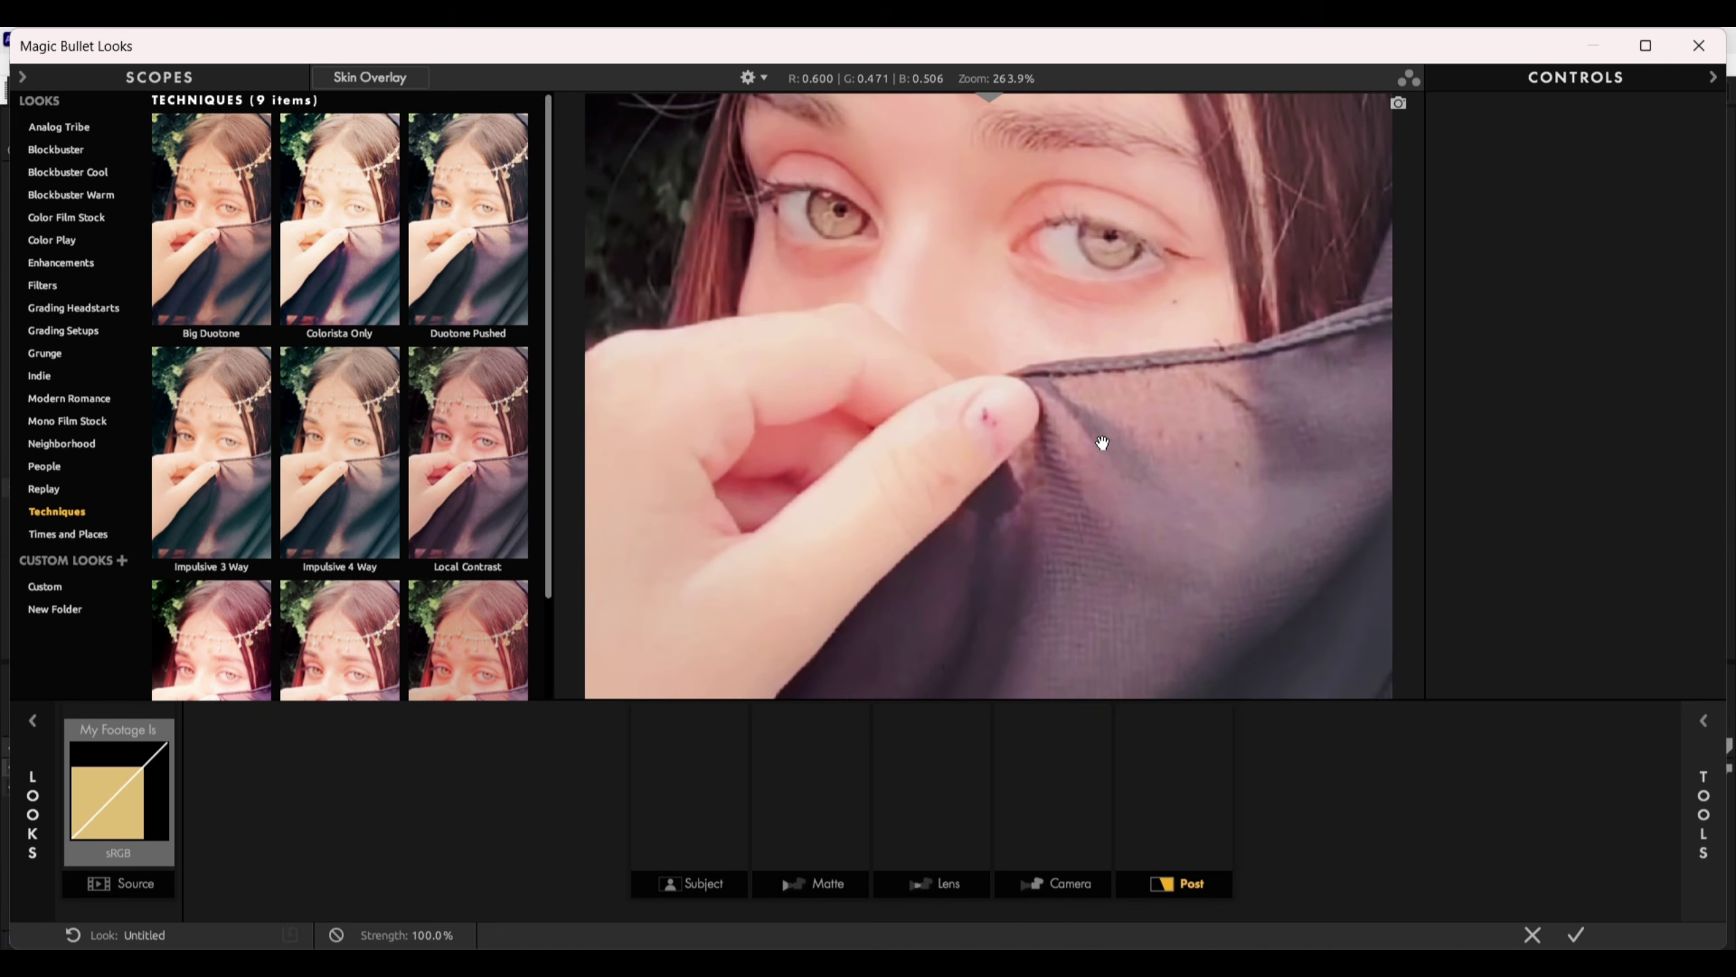
scroll(1087, 459, down, 6)
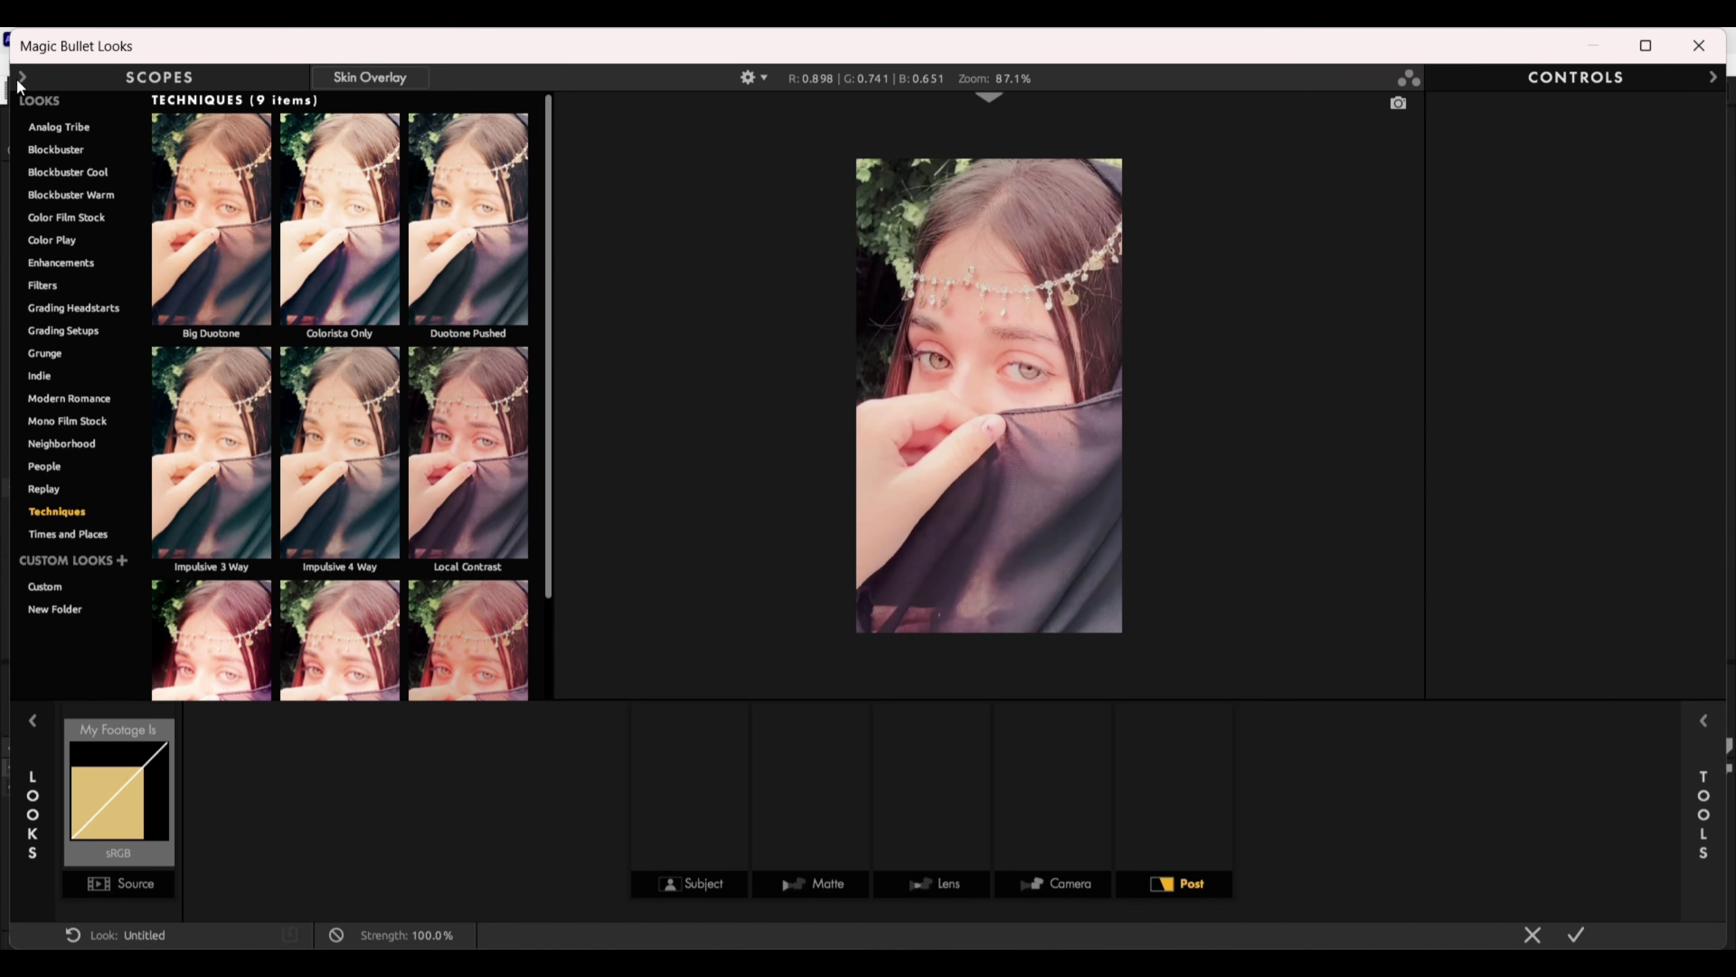
double_click(653, 46)
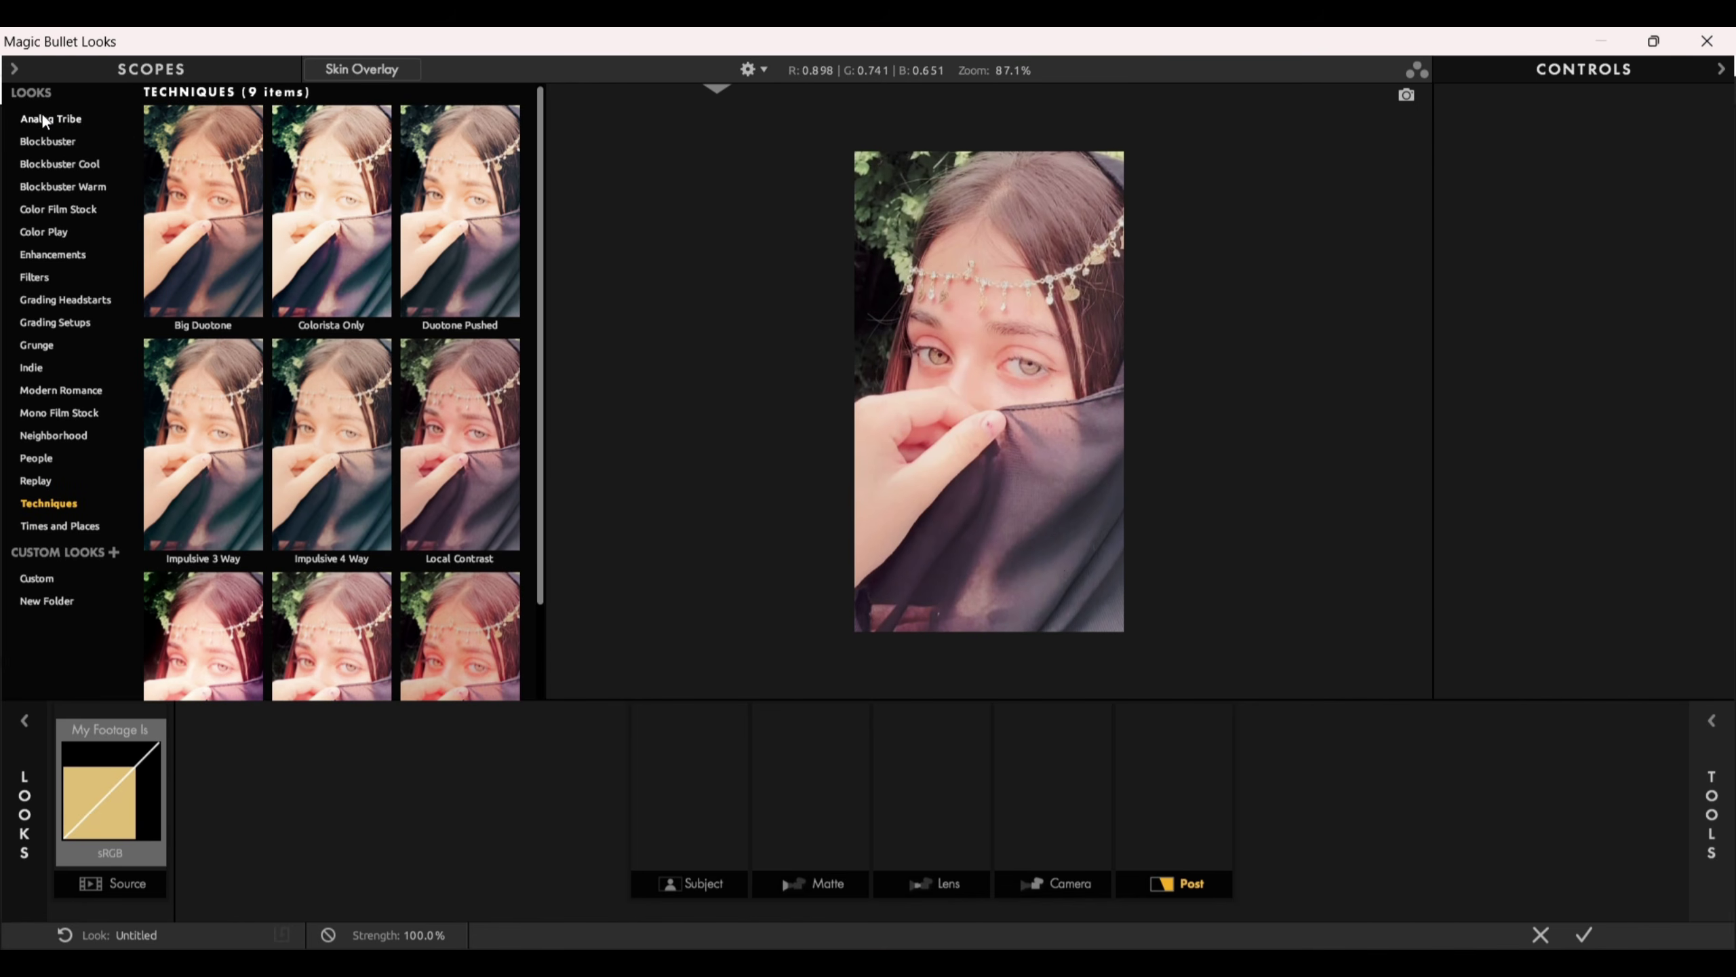
click(44, 276)
click(51, 253)
click(41, 277)
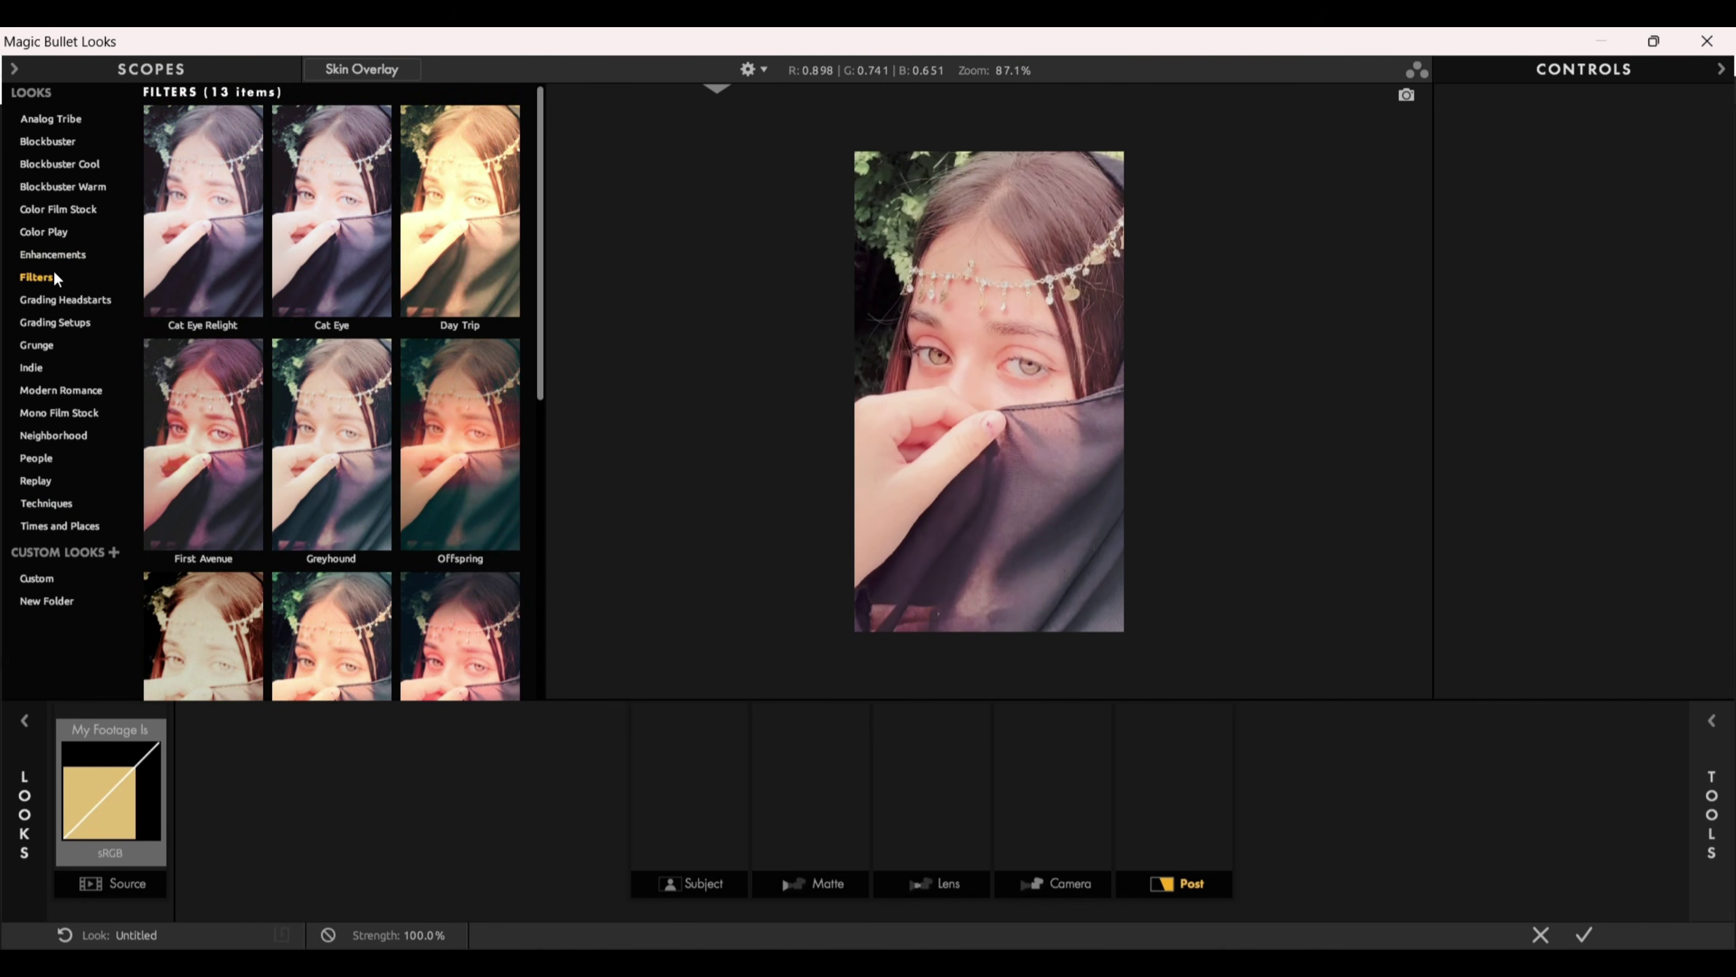
click(167, 239)
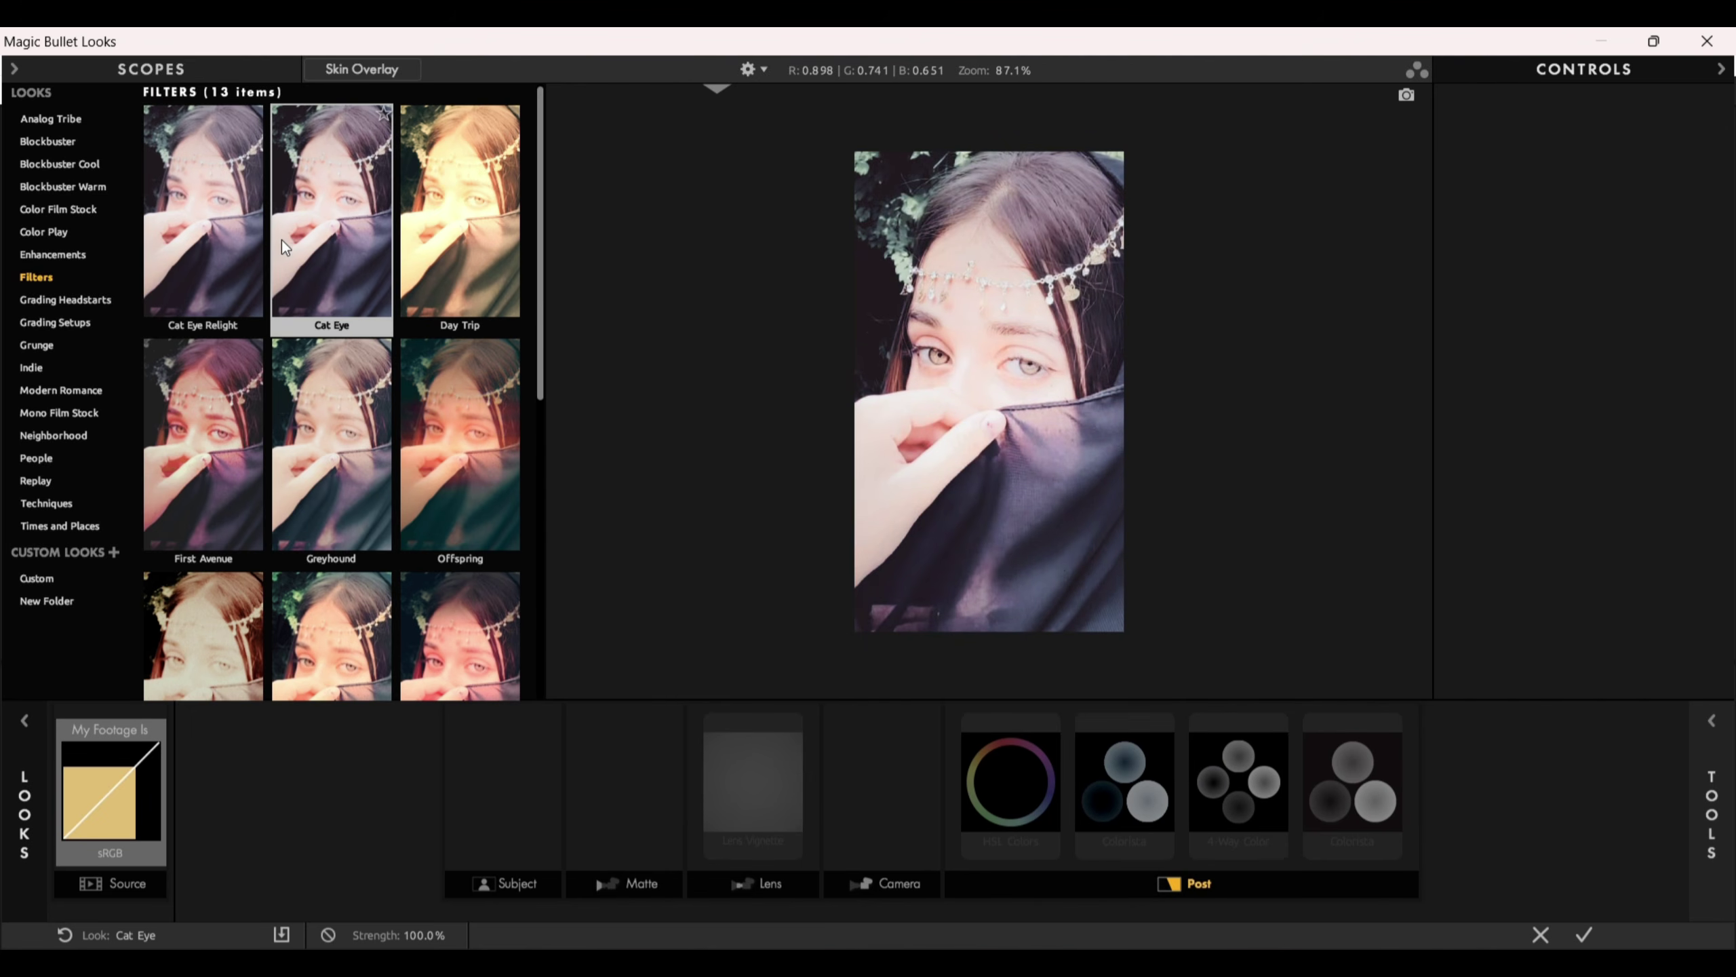
click(340, 265)
click(178, 249)
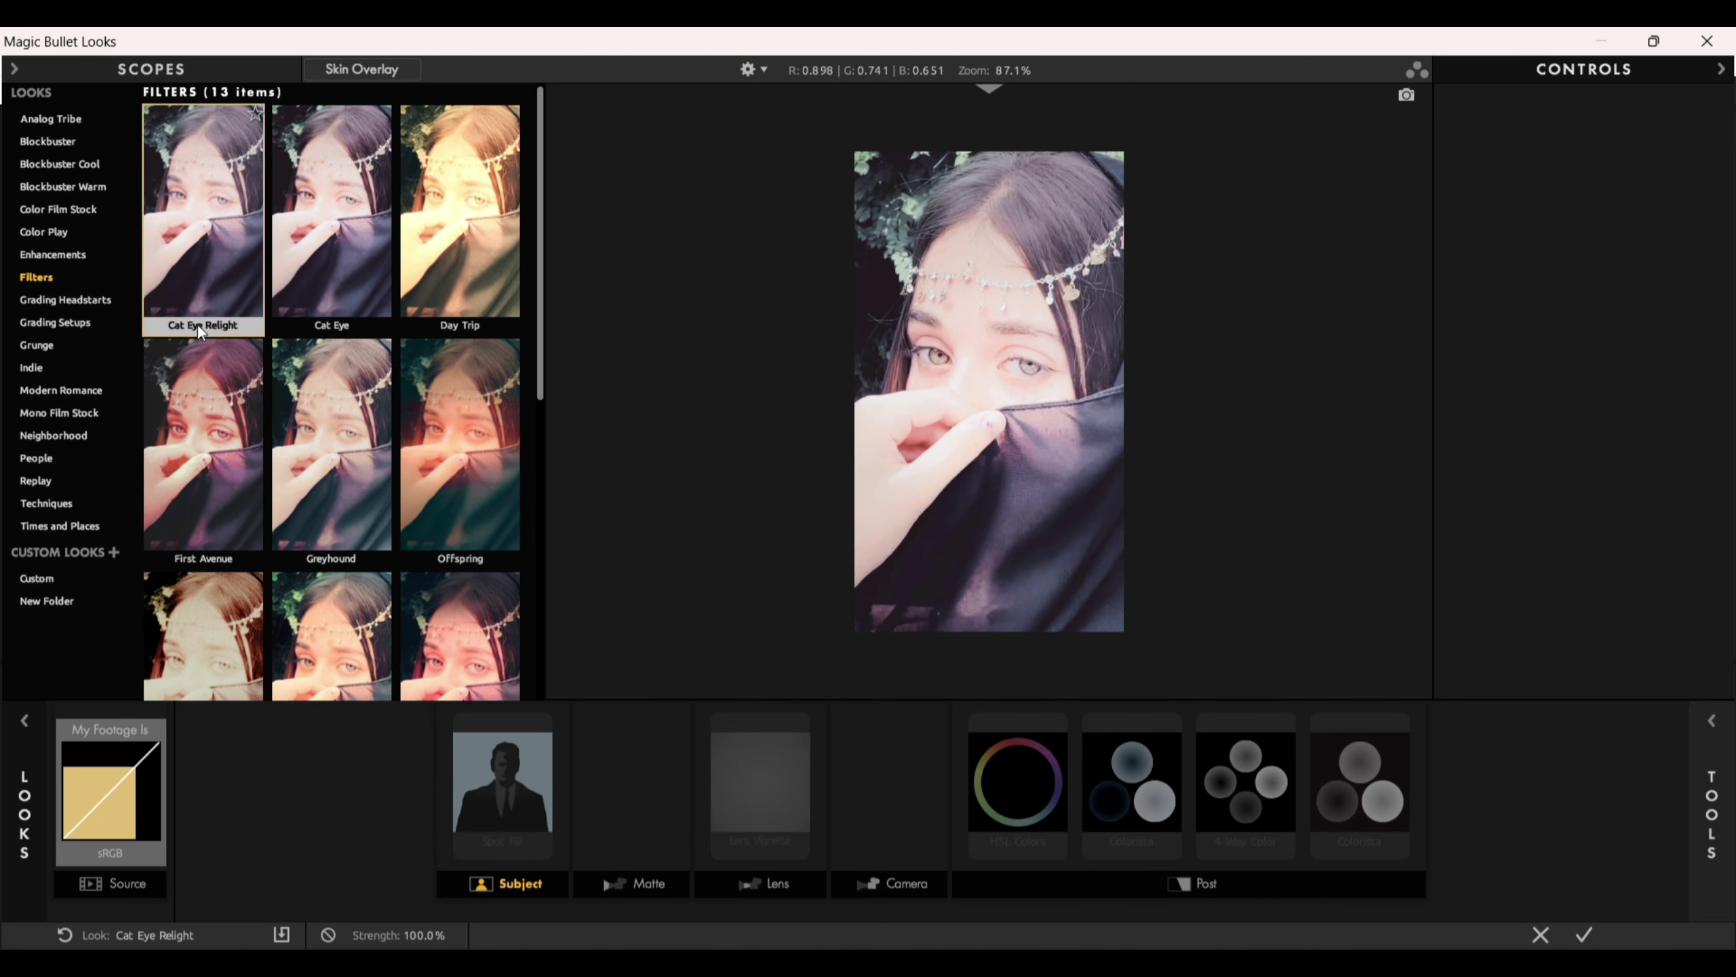
Set the look's Spot Fill amount to 0% and increase the Lens Vignette's Vignette value
click(503, 787)
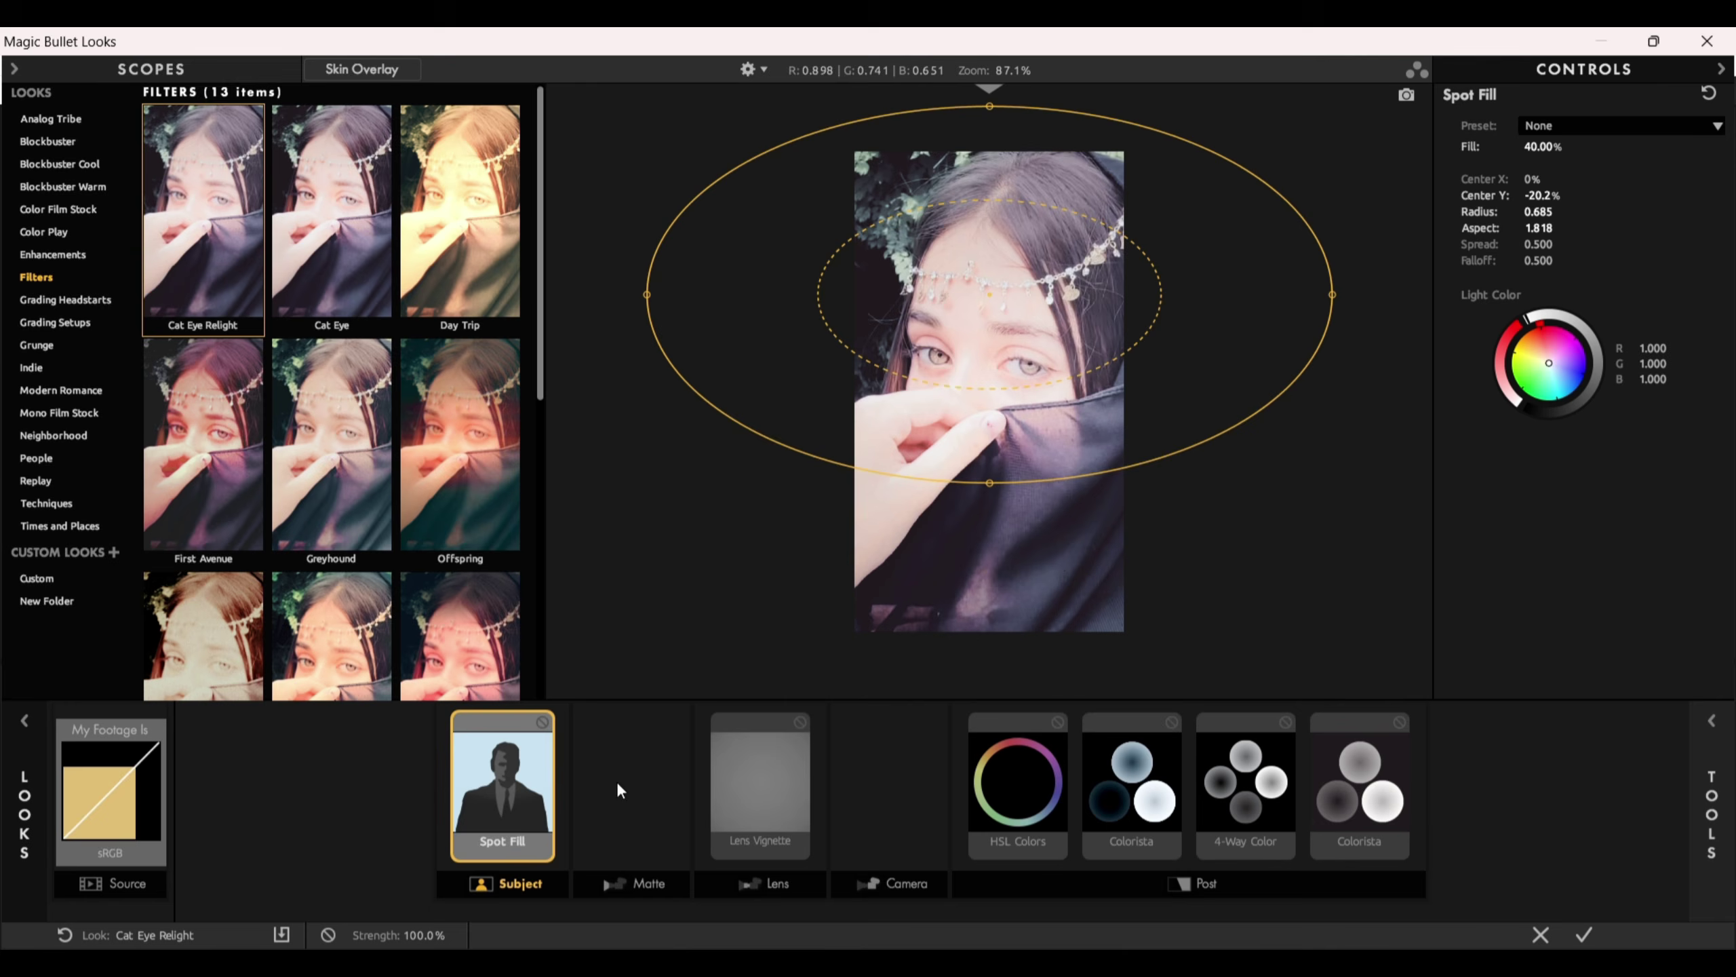
click(779, 814)
click(1047, 809)
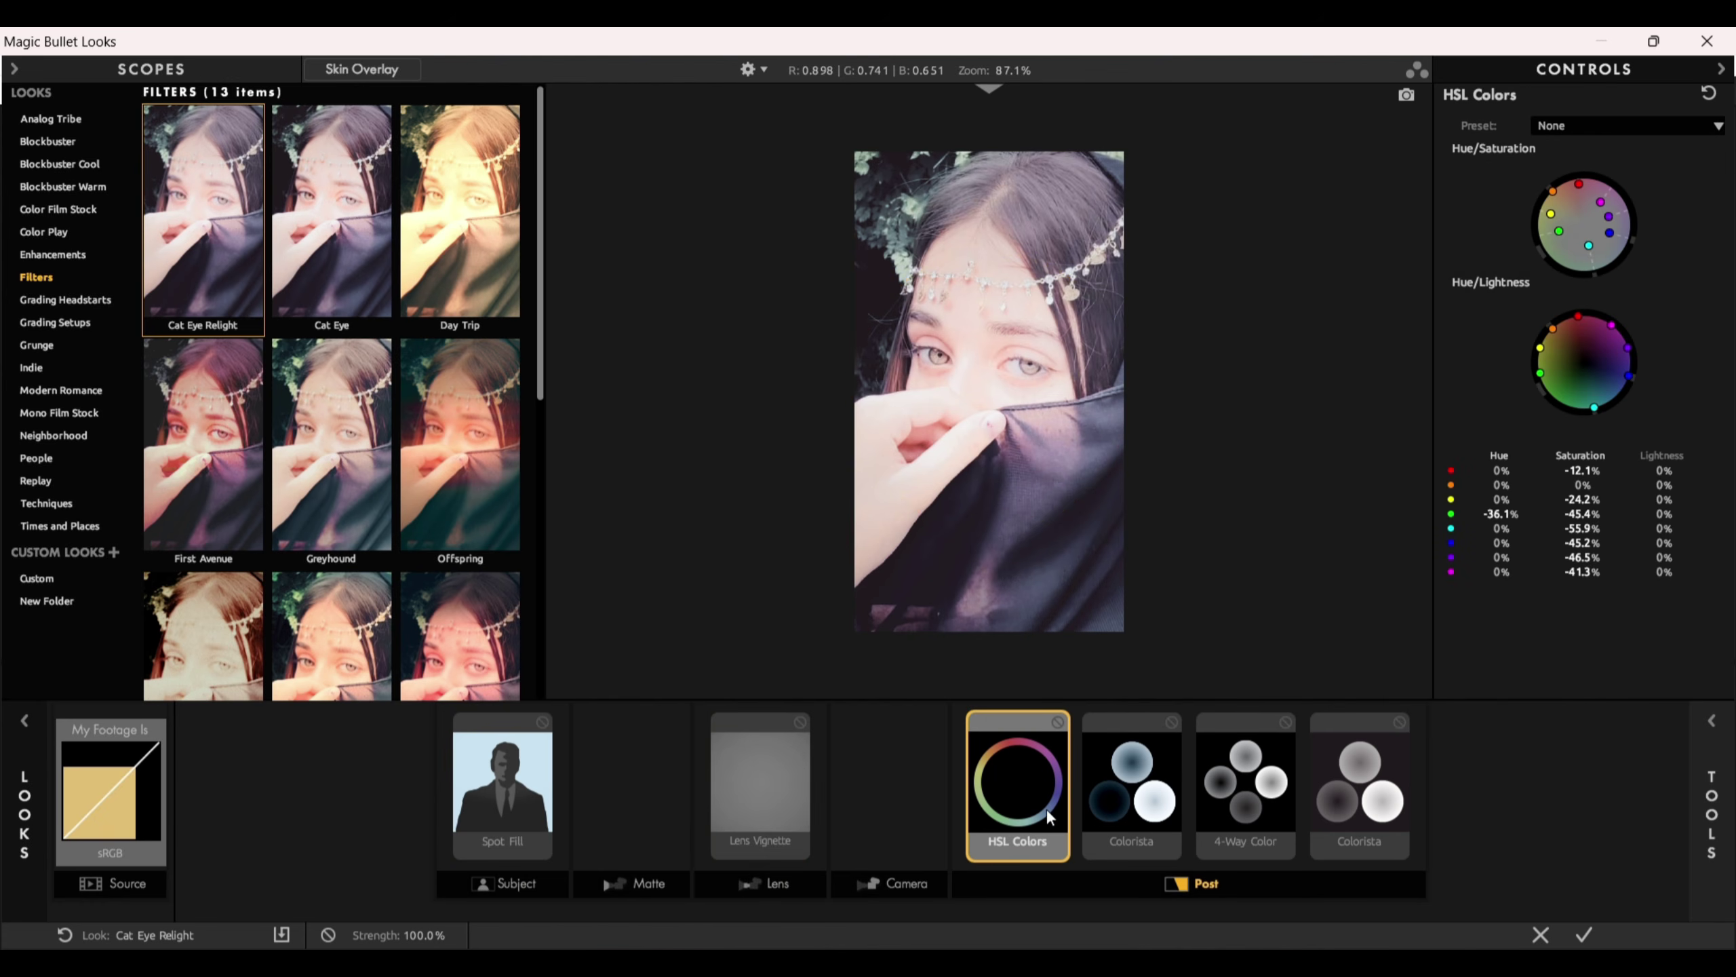
click(504, 812)
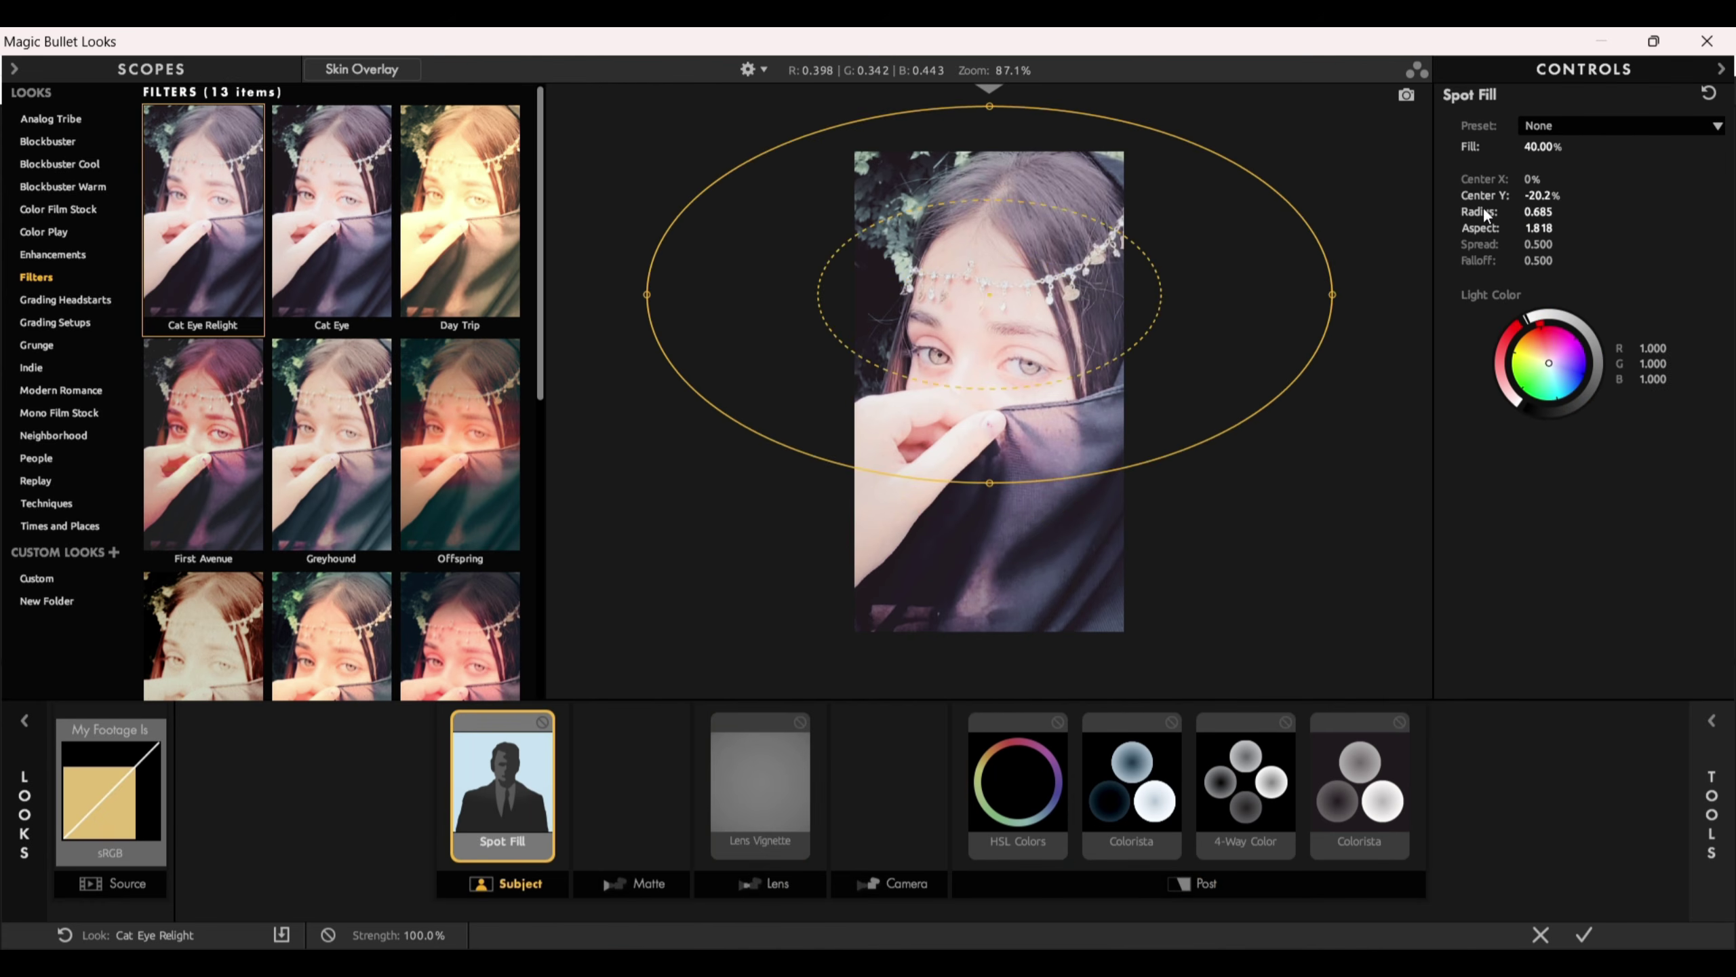
drag(1541, 148, 1388, 148)
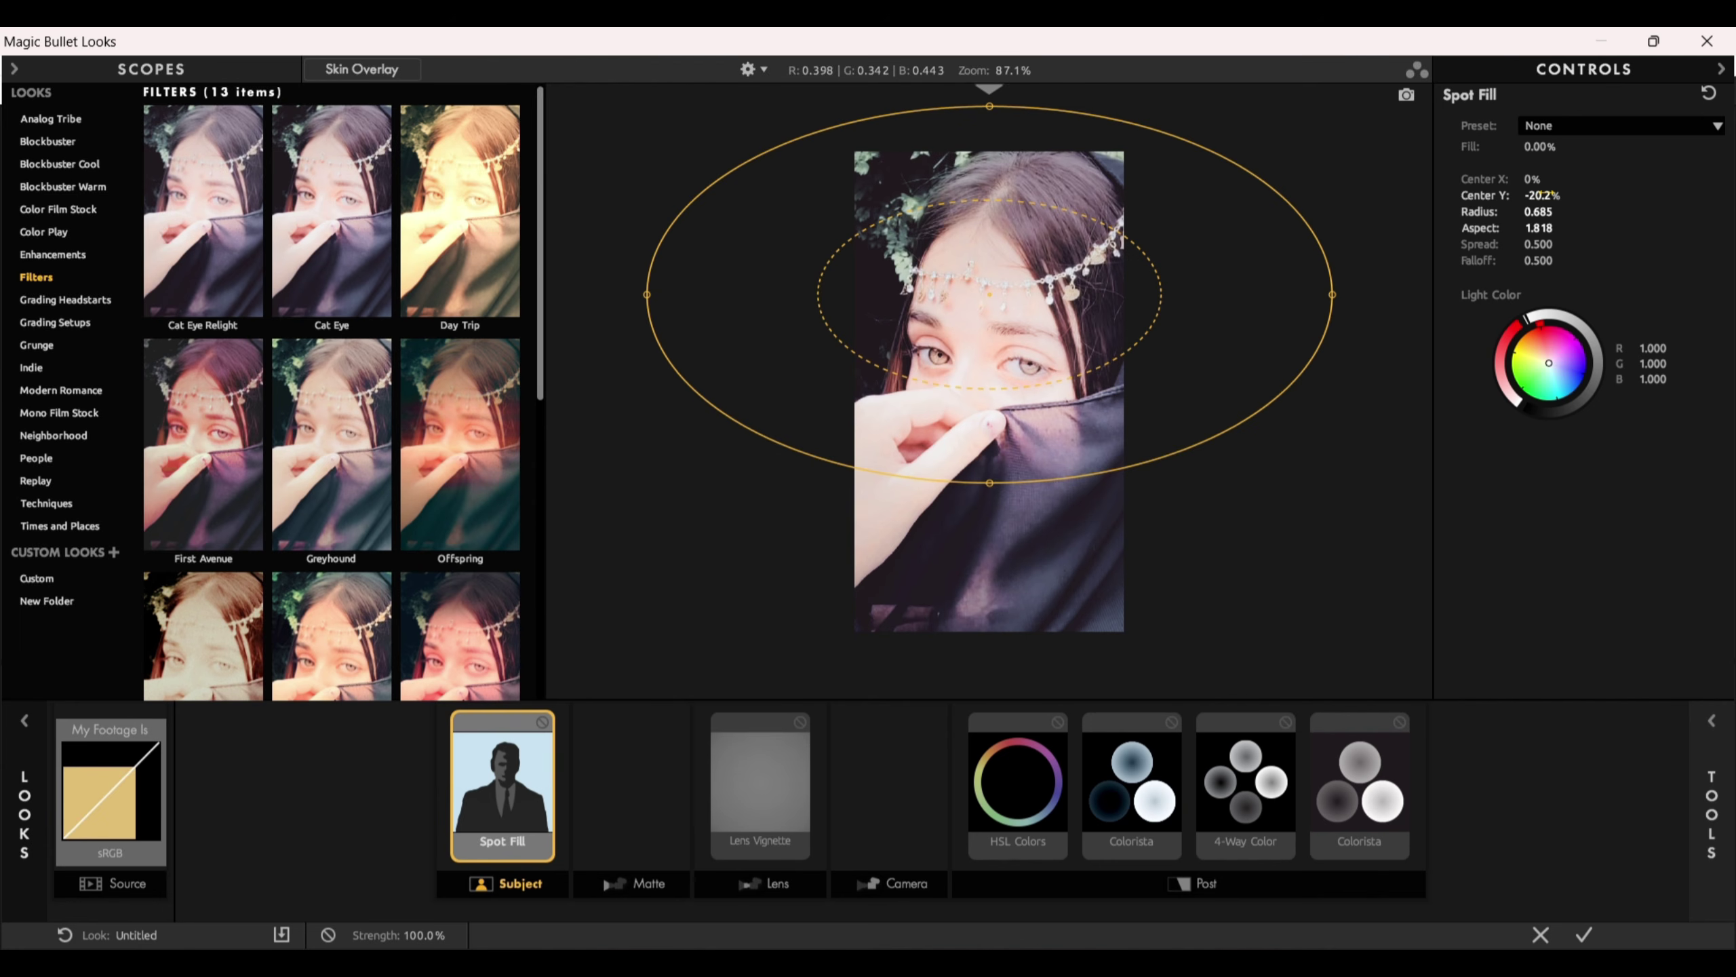
click(790, 797)
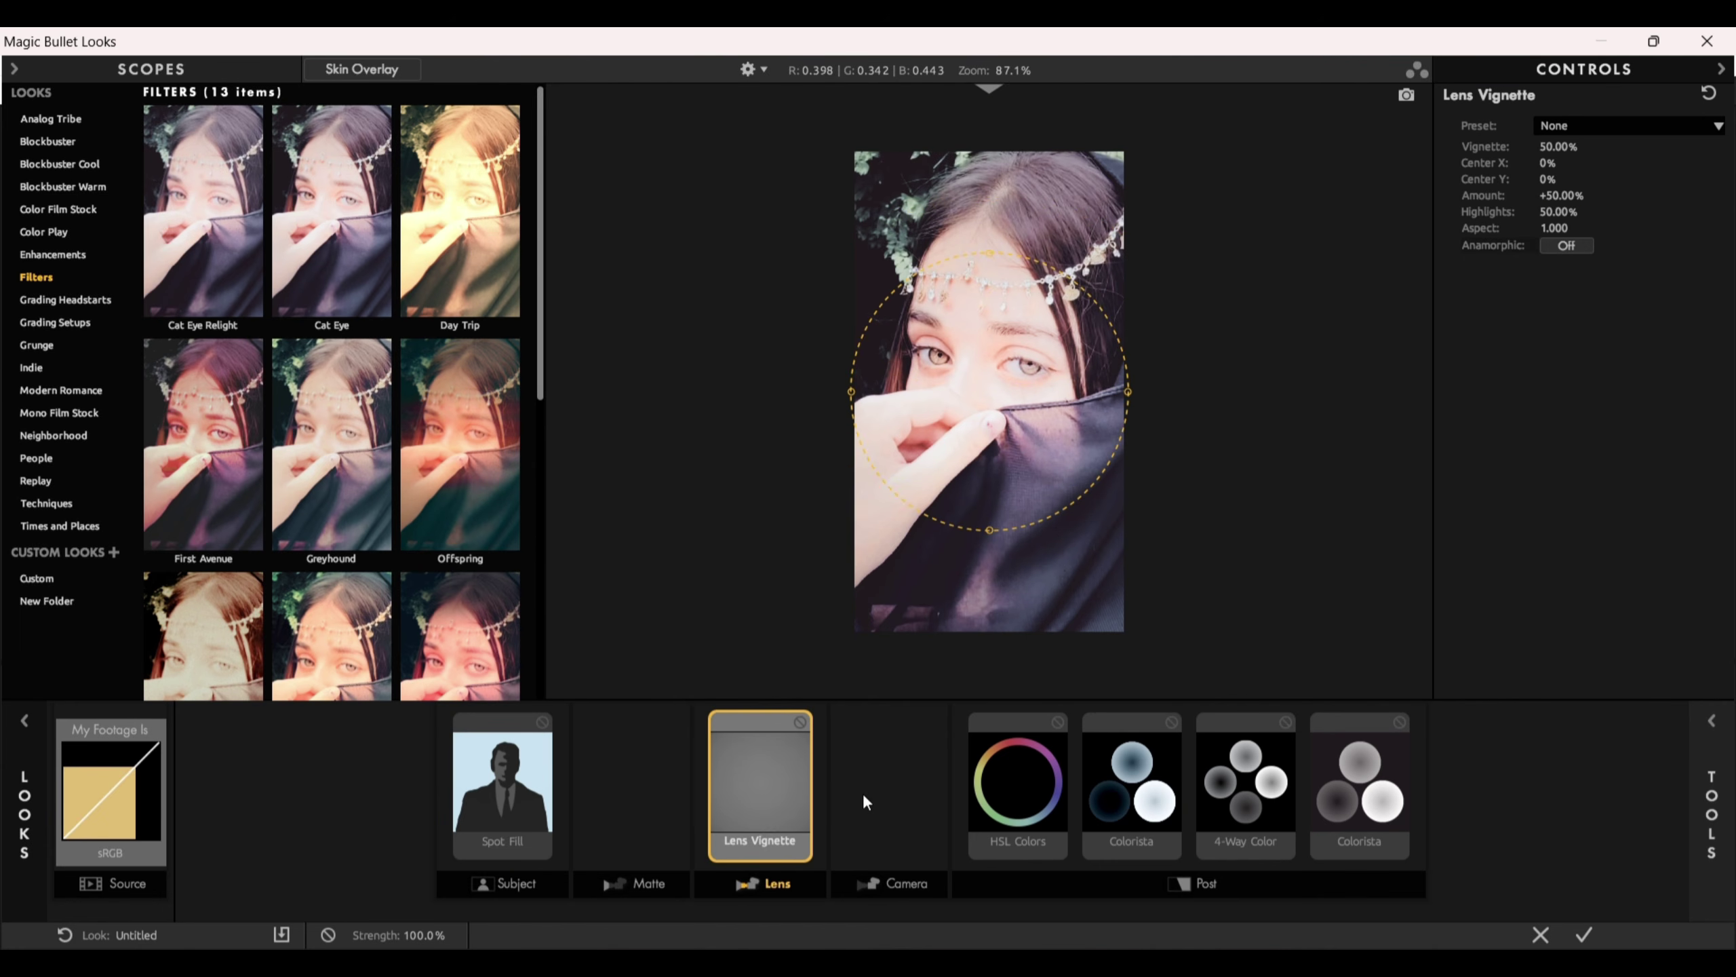
drag(1558, 147, 1654, 147)
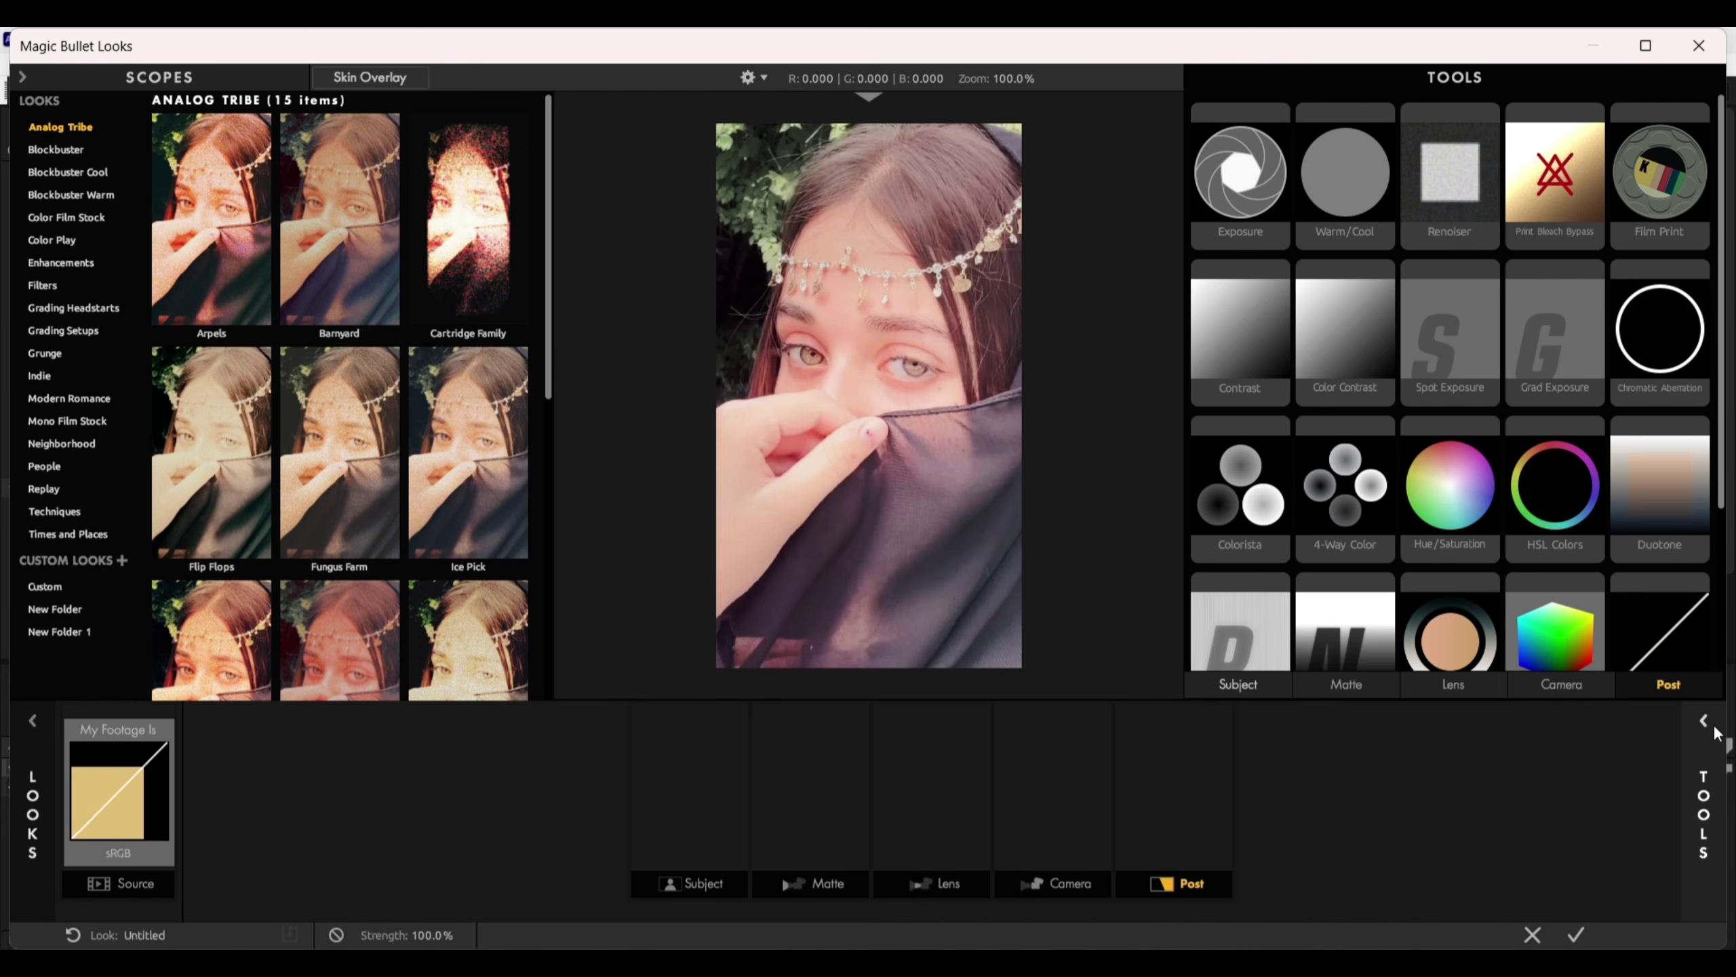
Maximise the Looks editor window and bring up the library of individual tools
click(1712, 727)
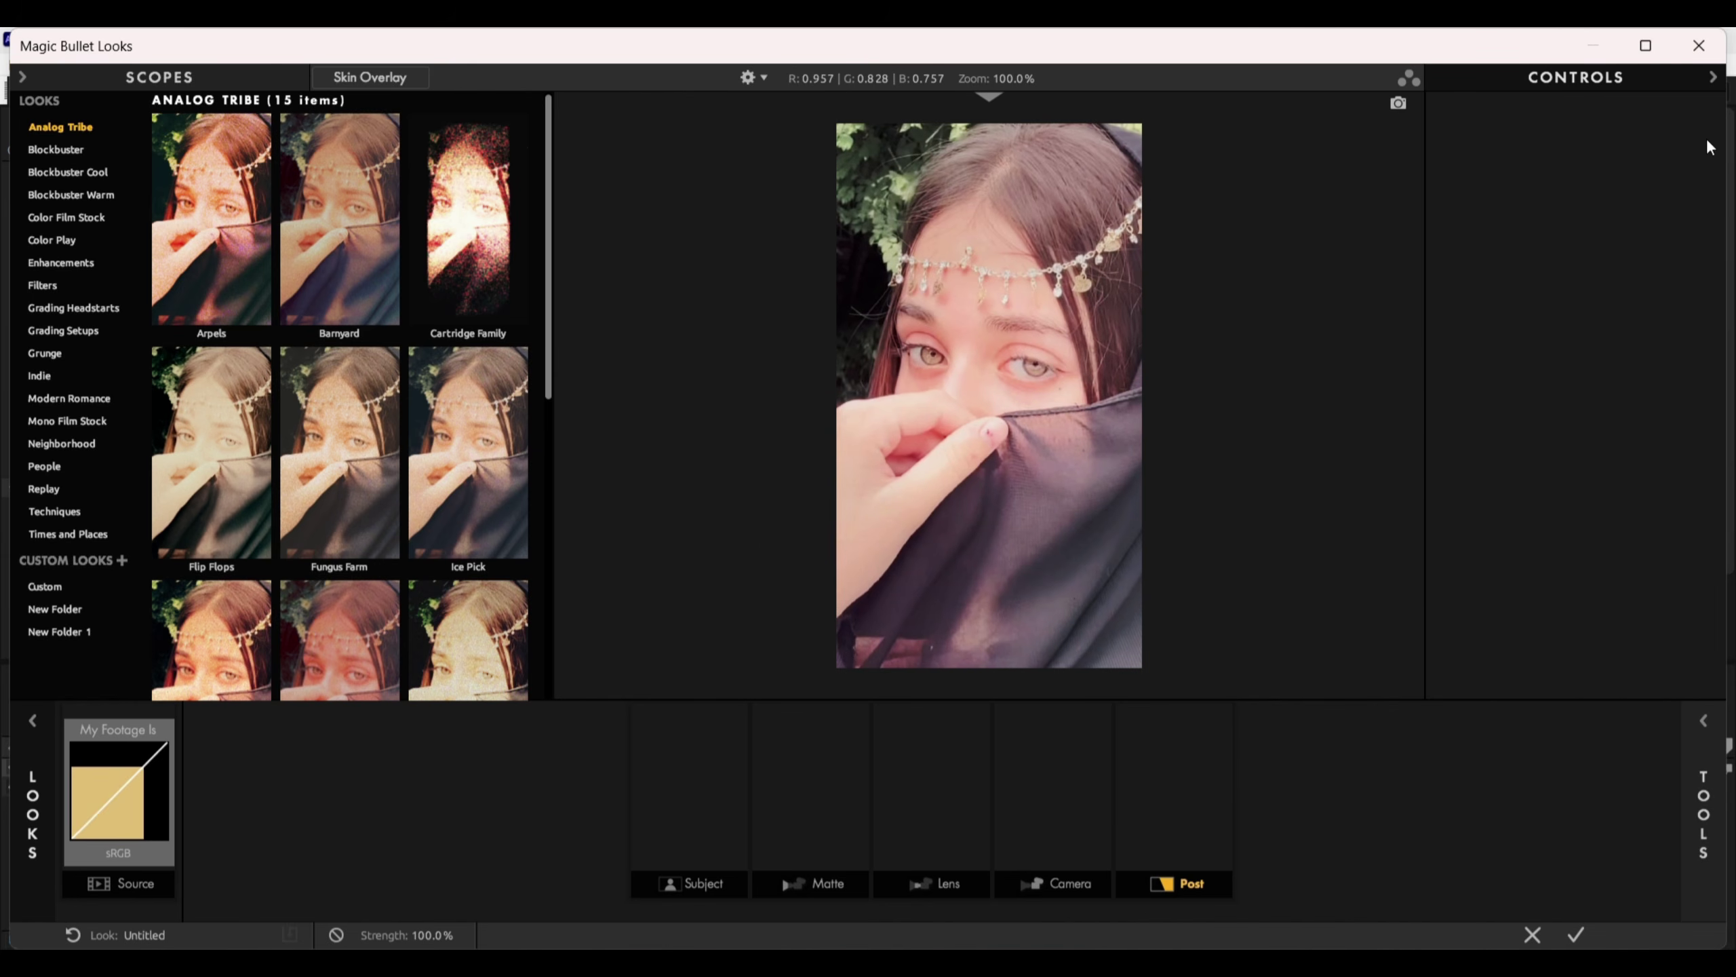
double_click(1429, 46)
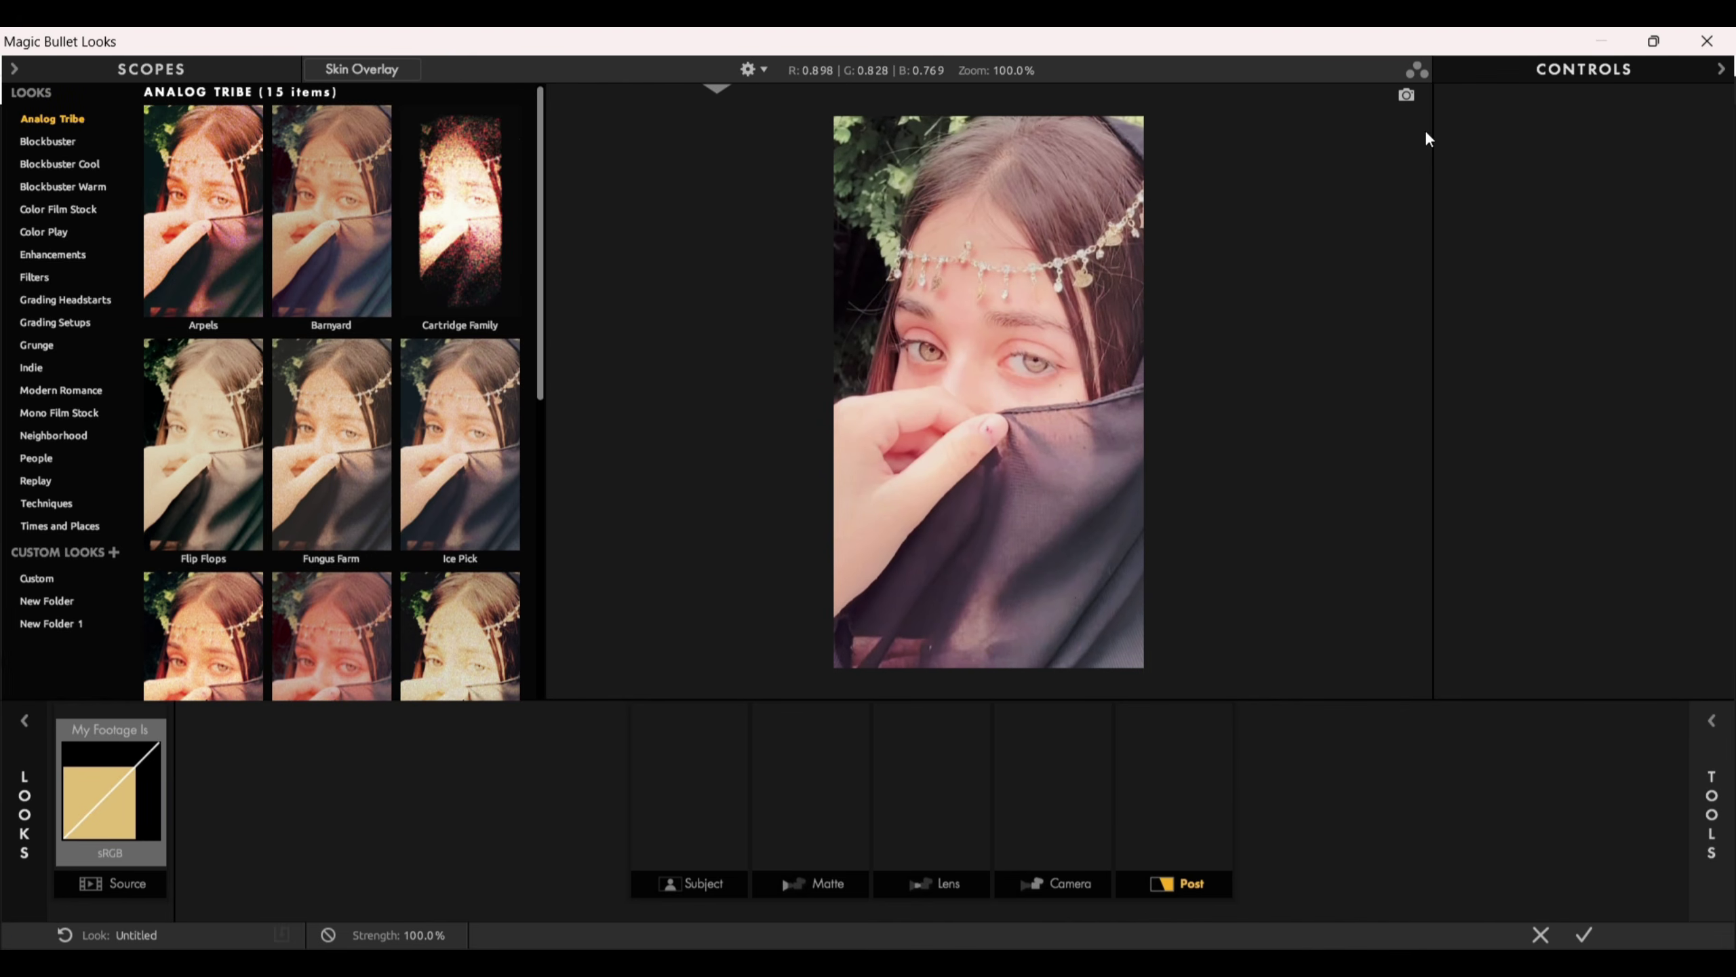
click(1700, 774)
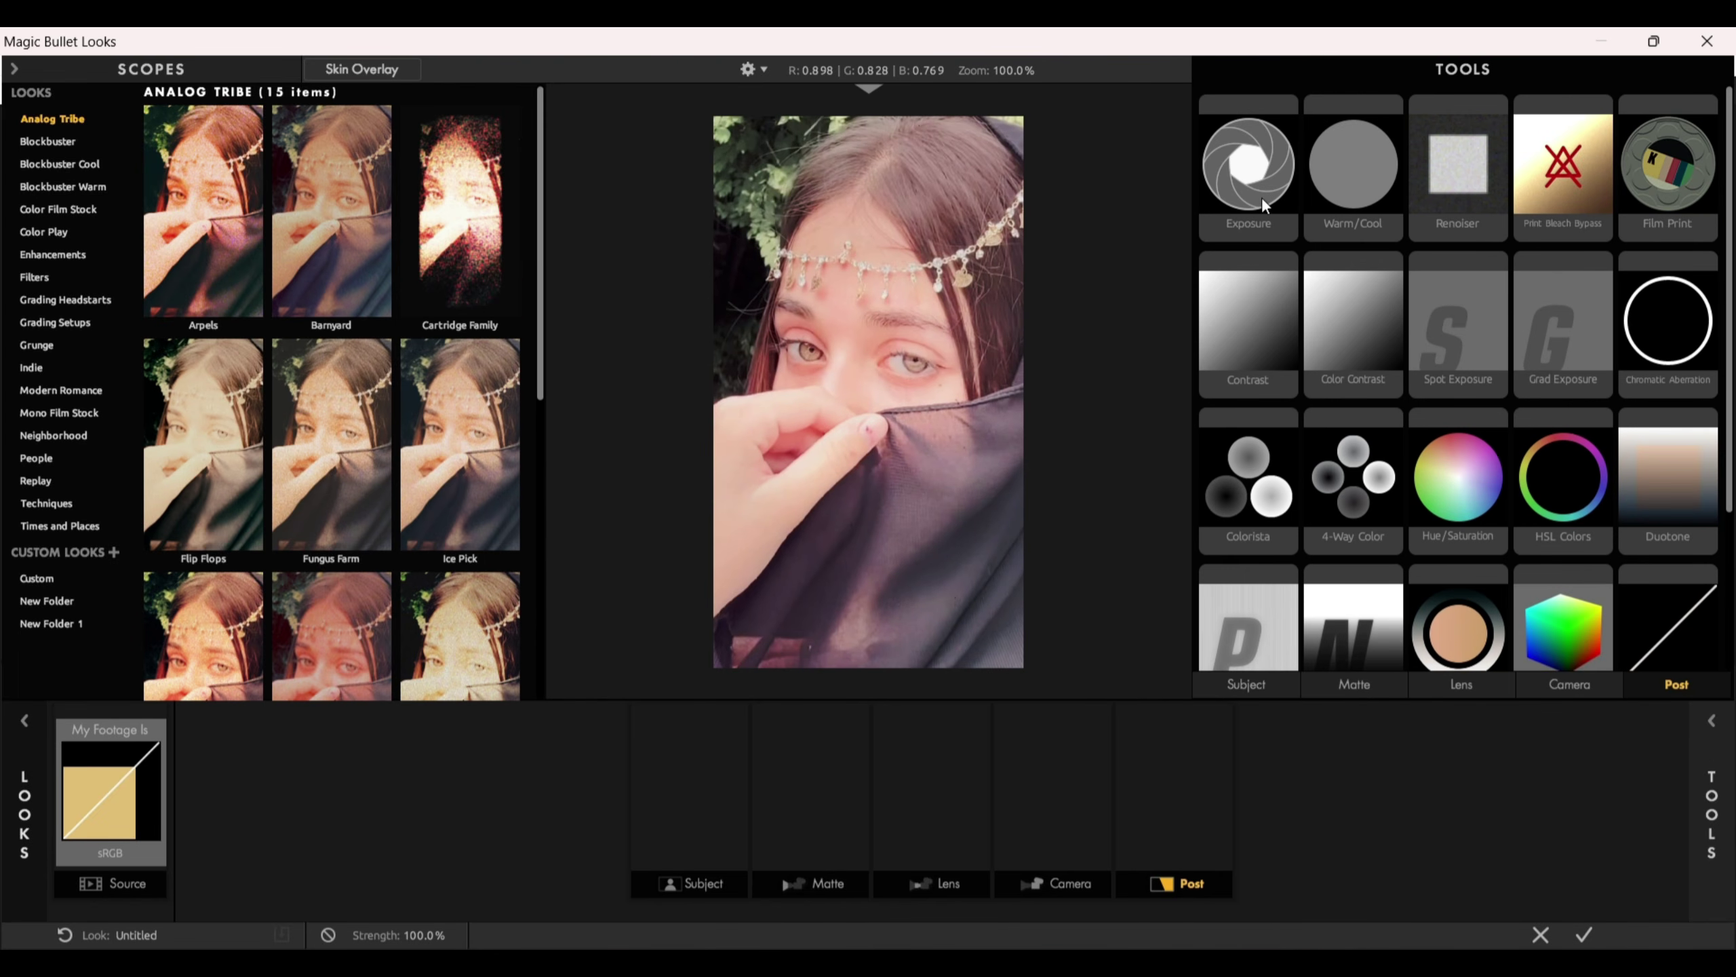
Browse the tool categories and add an Exposure tool to the Subject stage of the look
drag(1253, 180, 1388, 305)
click(1272, 689)
click(1373, 684)
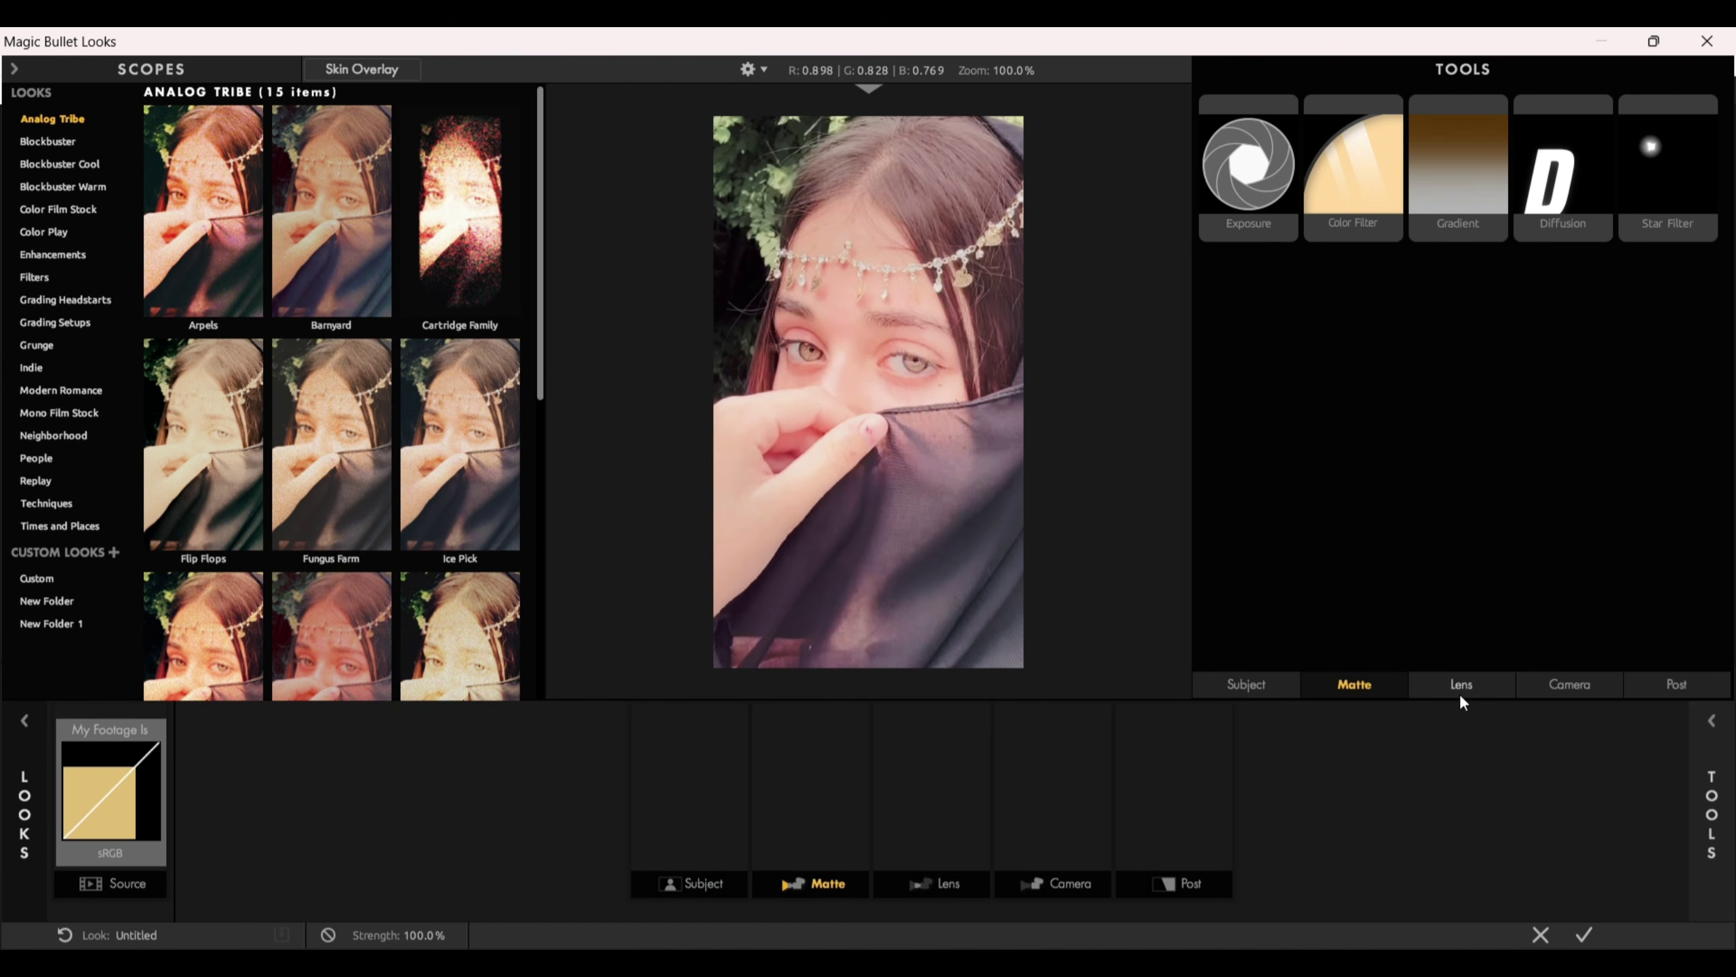
click(1464, 689)
click(1560, 684)
click(1644, 686)
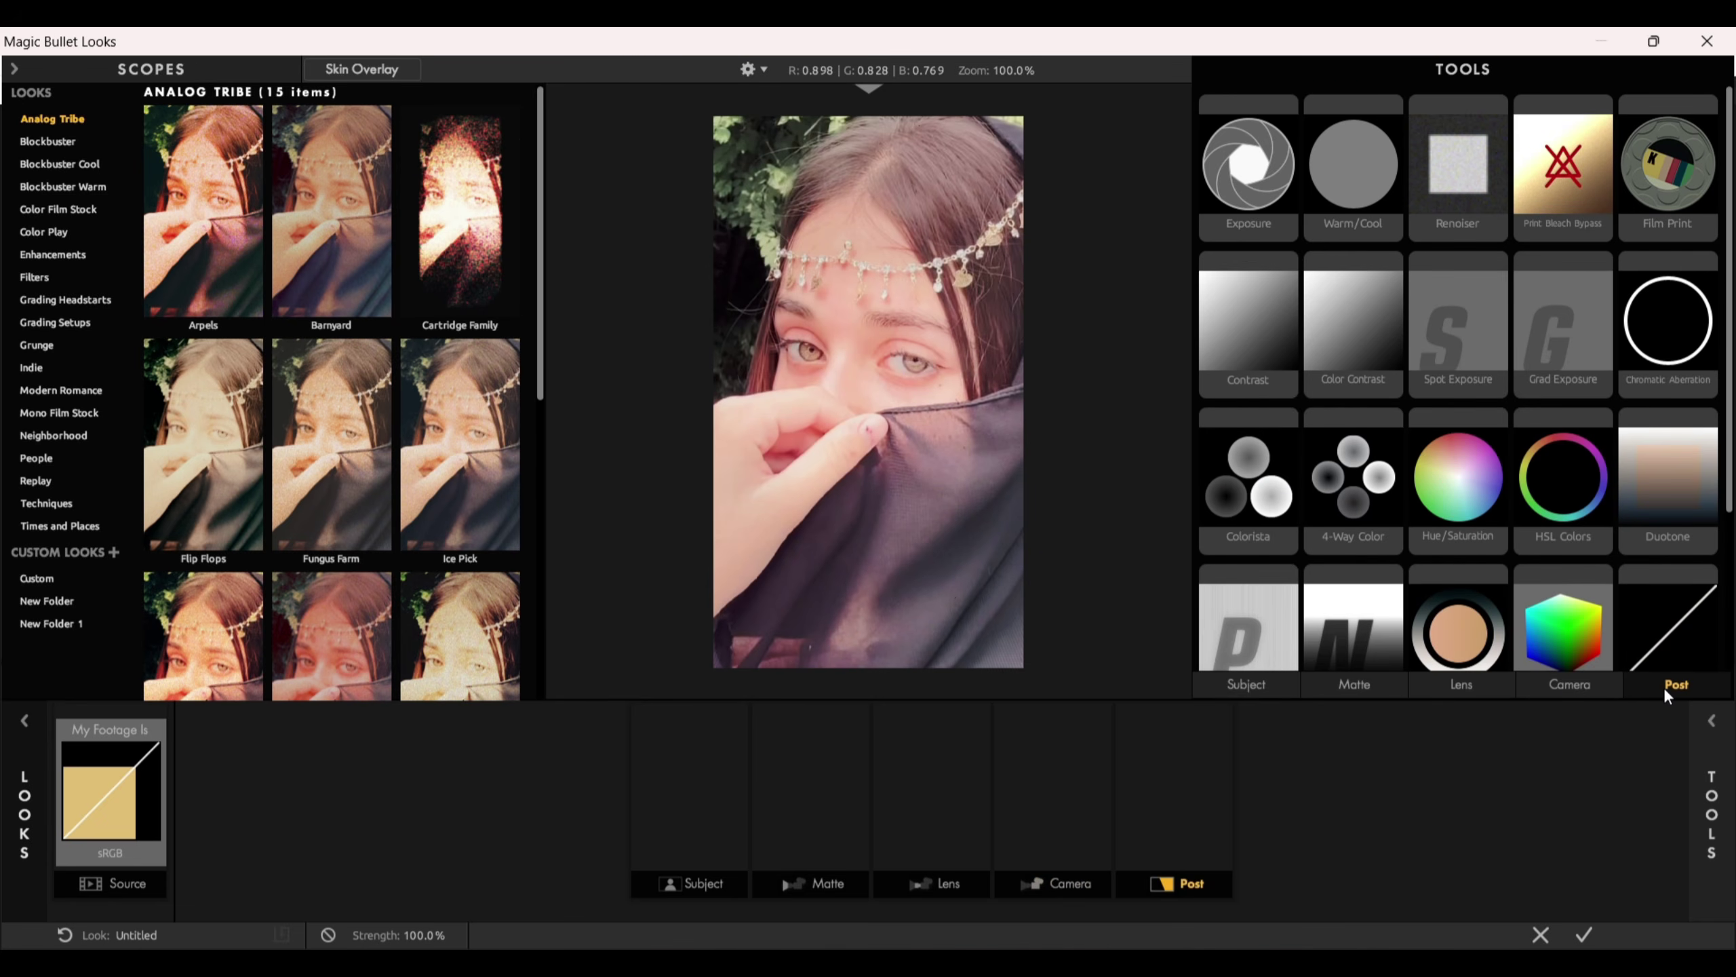
drag(1249, 167, 691, 761)
click(688, 765)
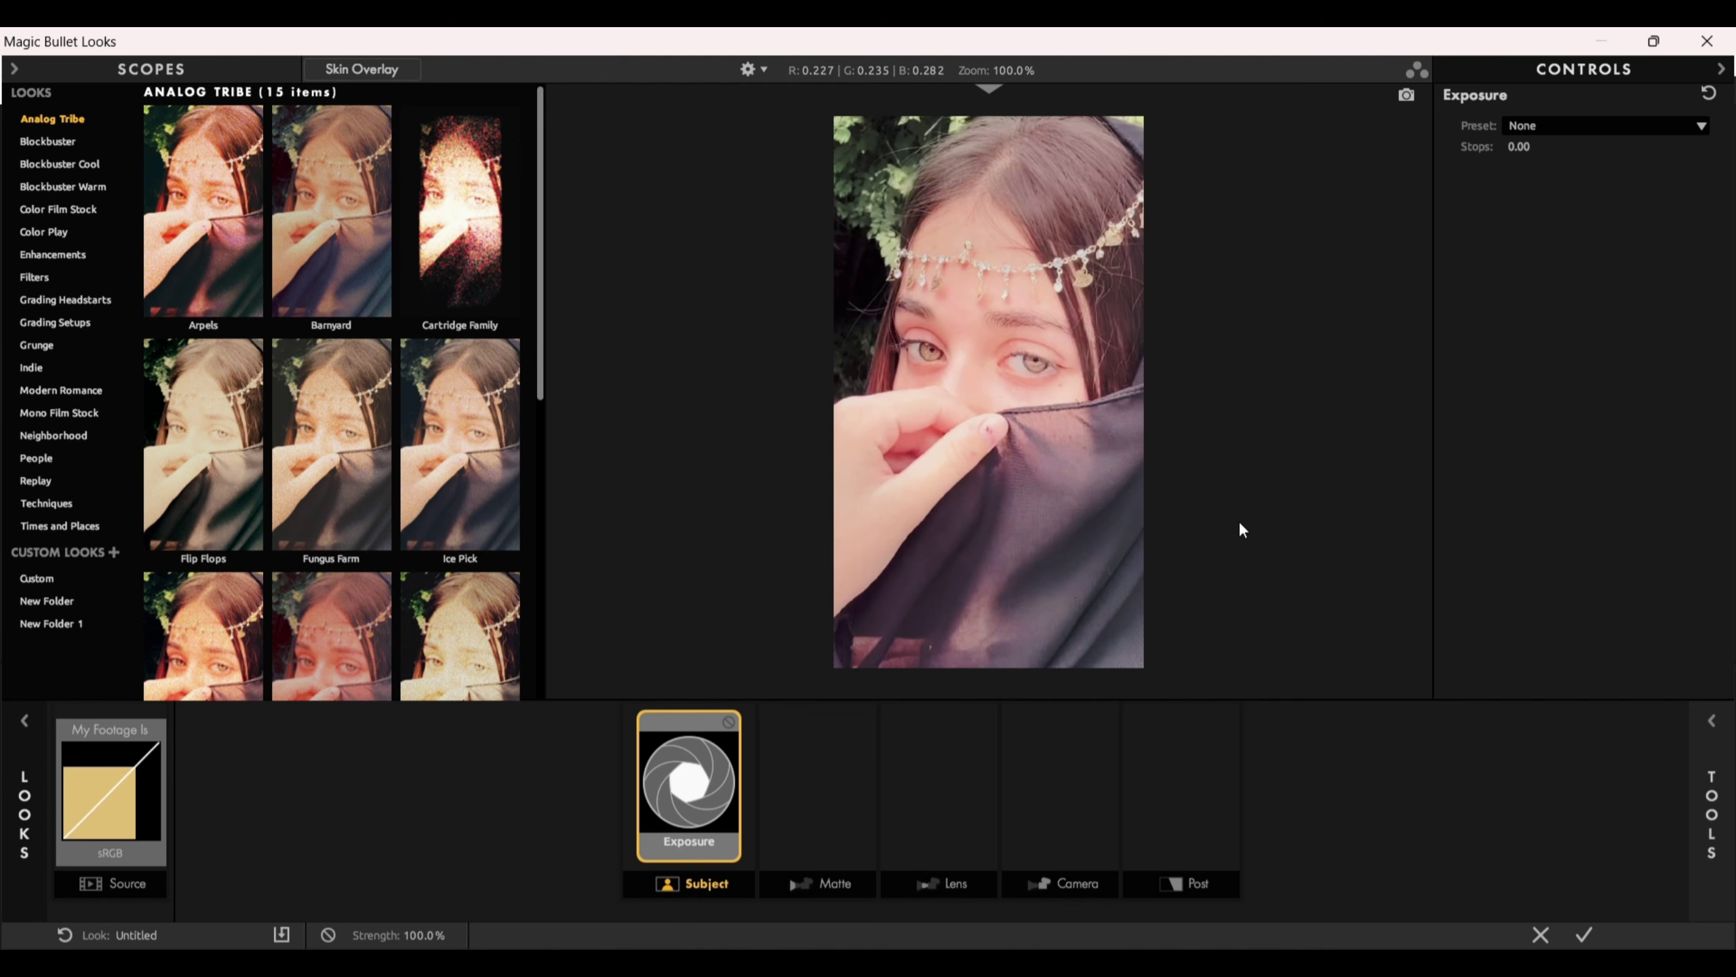
Add Spot Exposure, Colorista, Pop and Hue/Saturation to the Subject stage and a Color Filter to the Matte stage
click(1712, 813)
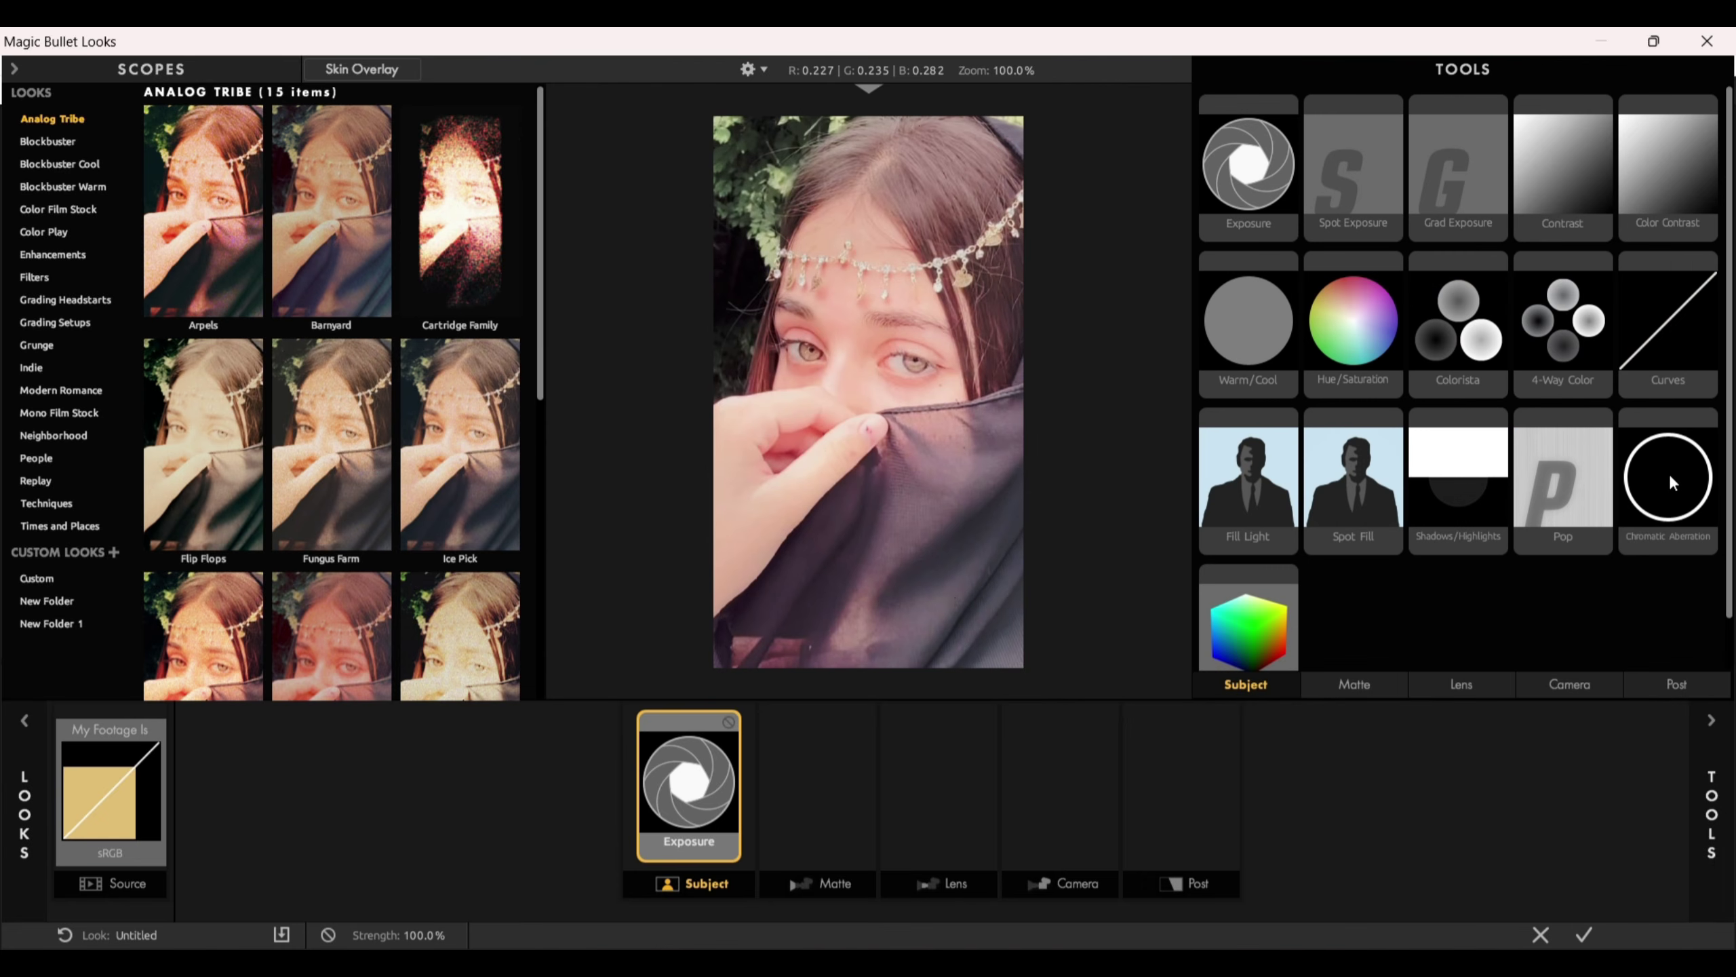
mouse_move(1372, 165)
mouse_down()
mouse_move(1437, 334)
mouse_move(1169, 497)
mouse_move(982, 769)
mouse_move(806, 788)
mouse_up()
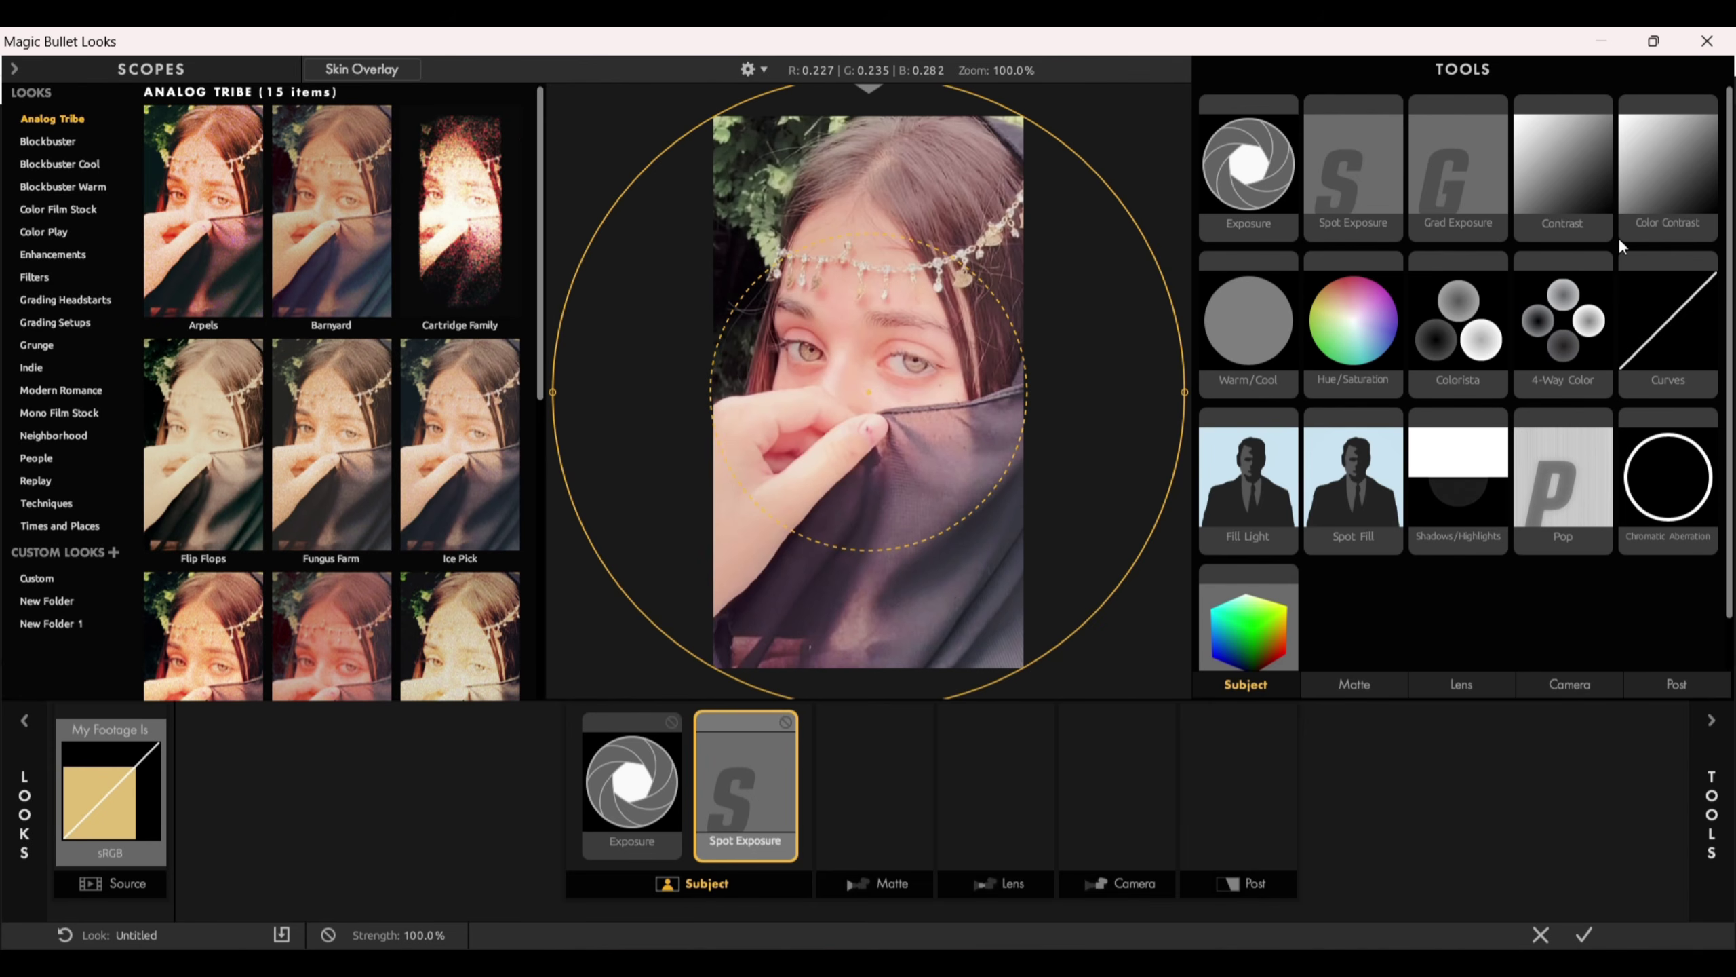
scroll(1471, 426, down, 1)
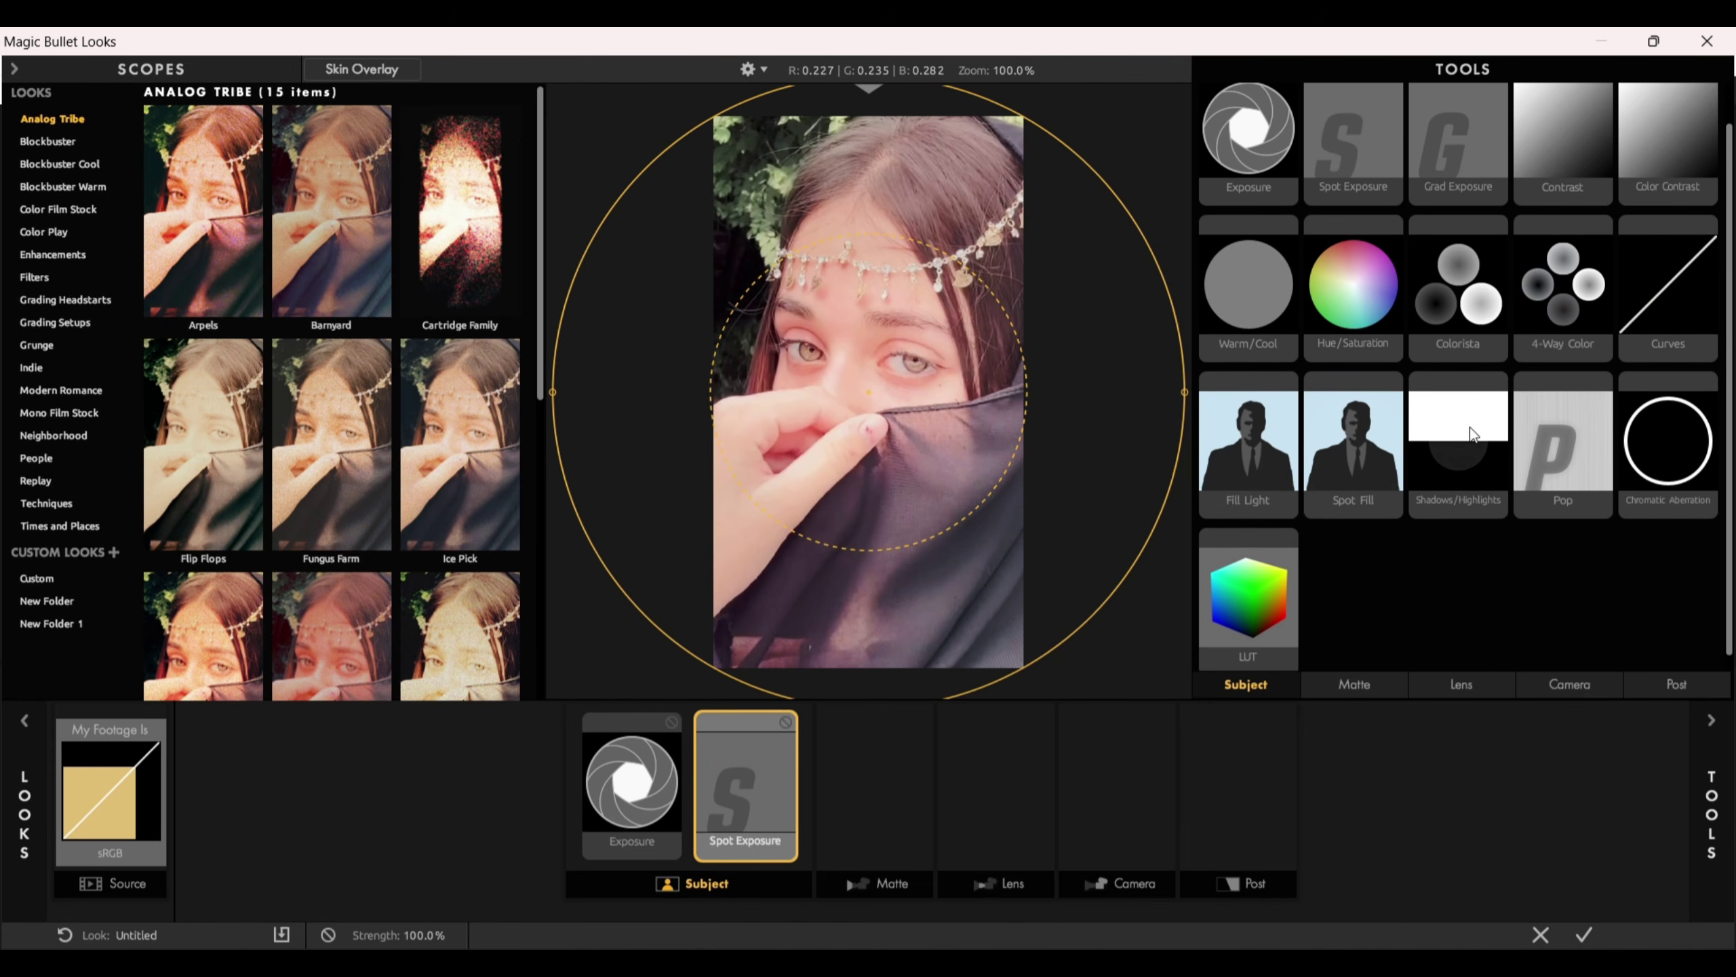
drag(1568, 345, 793, 841)
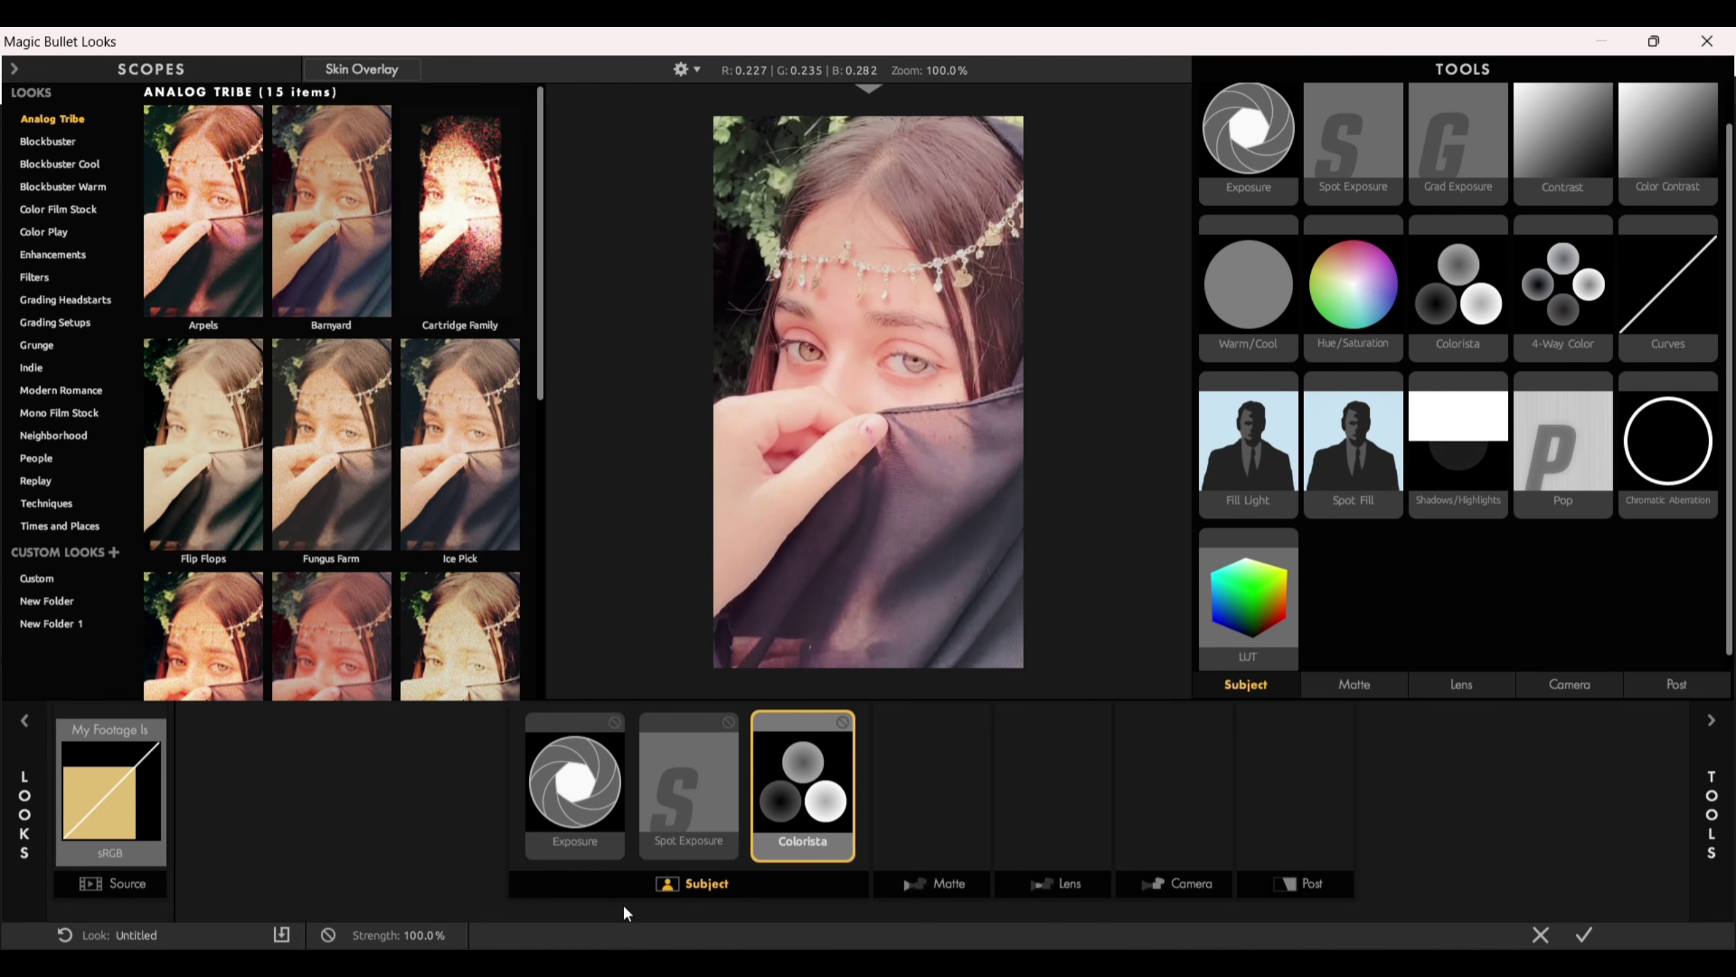
drag(1572, 426, 858, 827)
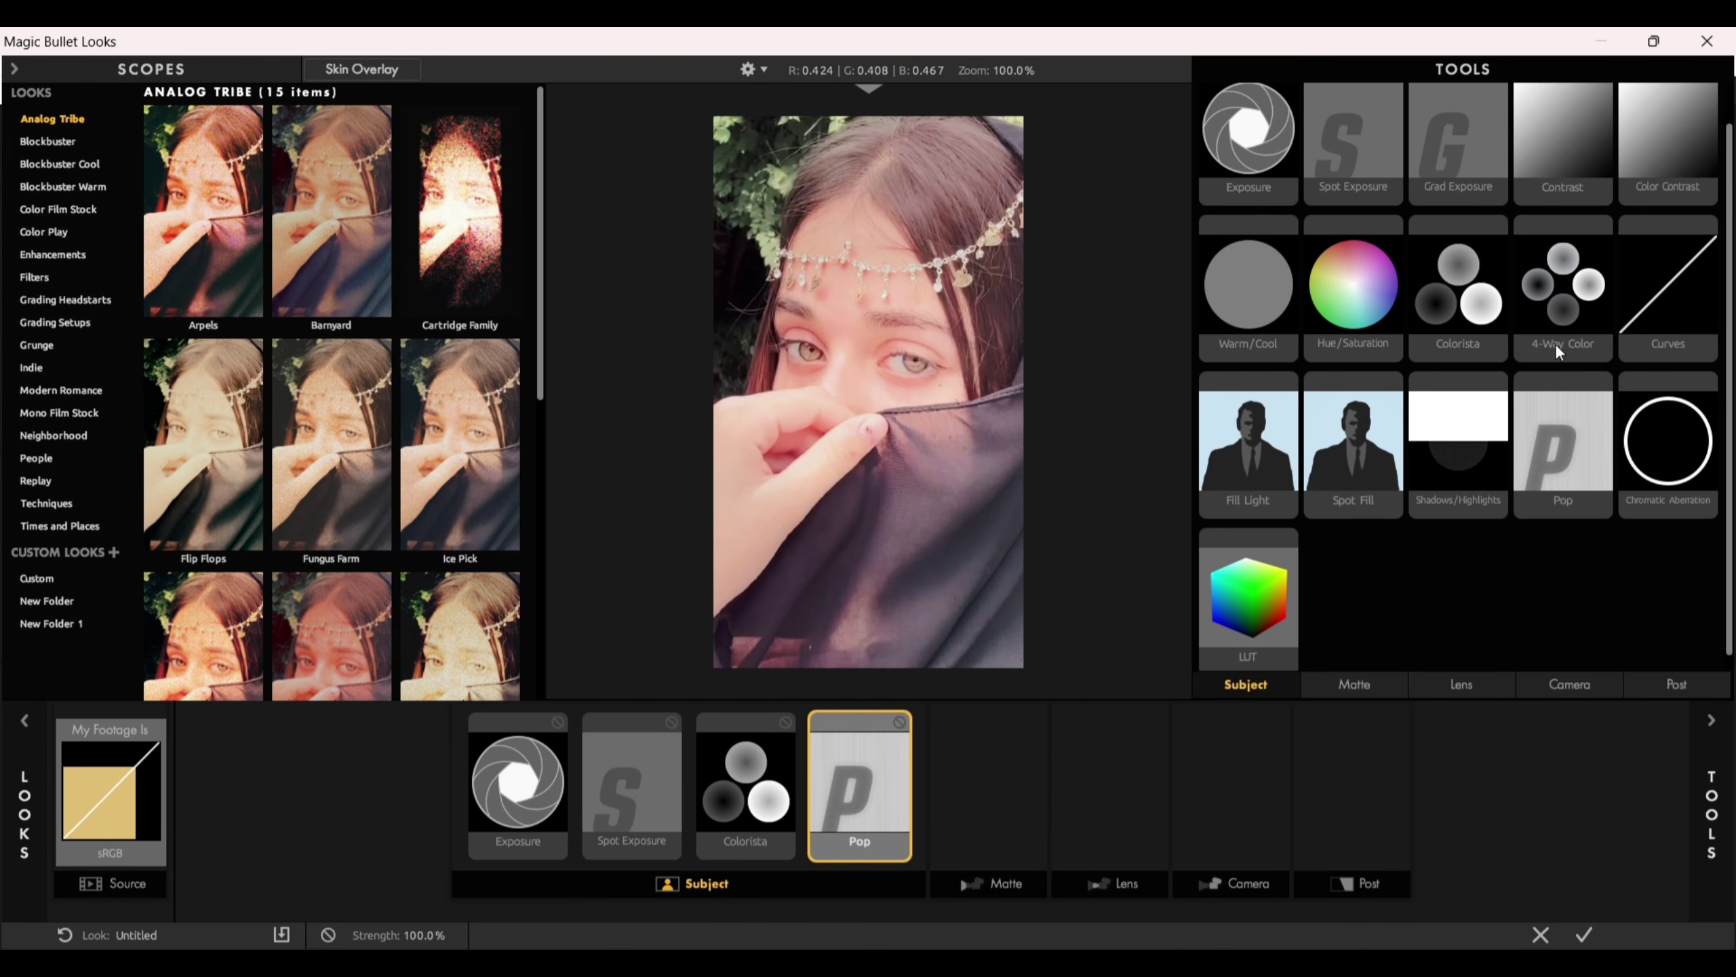
drag(1398, 277, 916, 787)
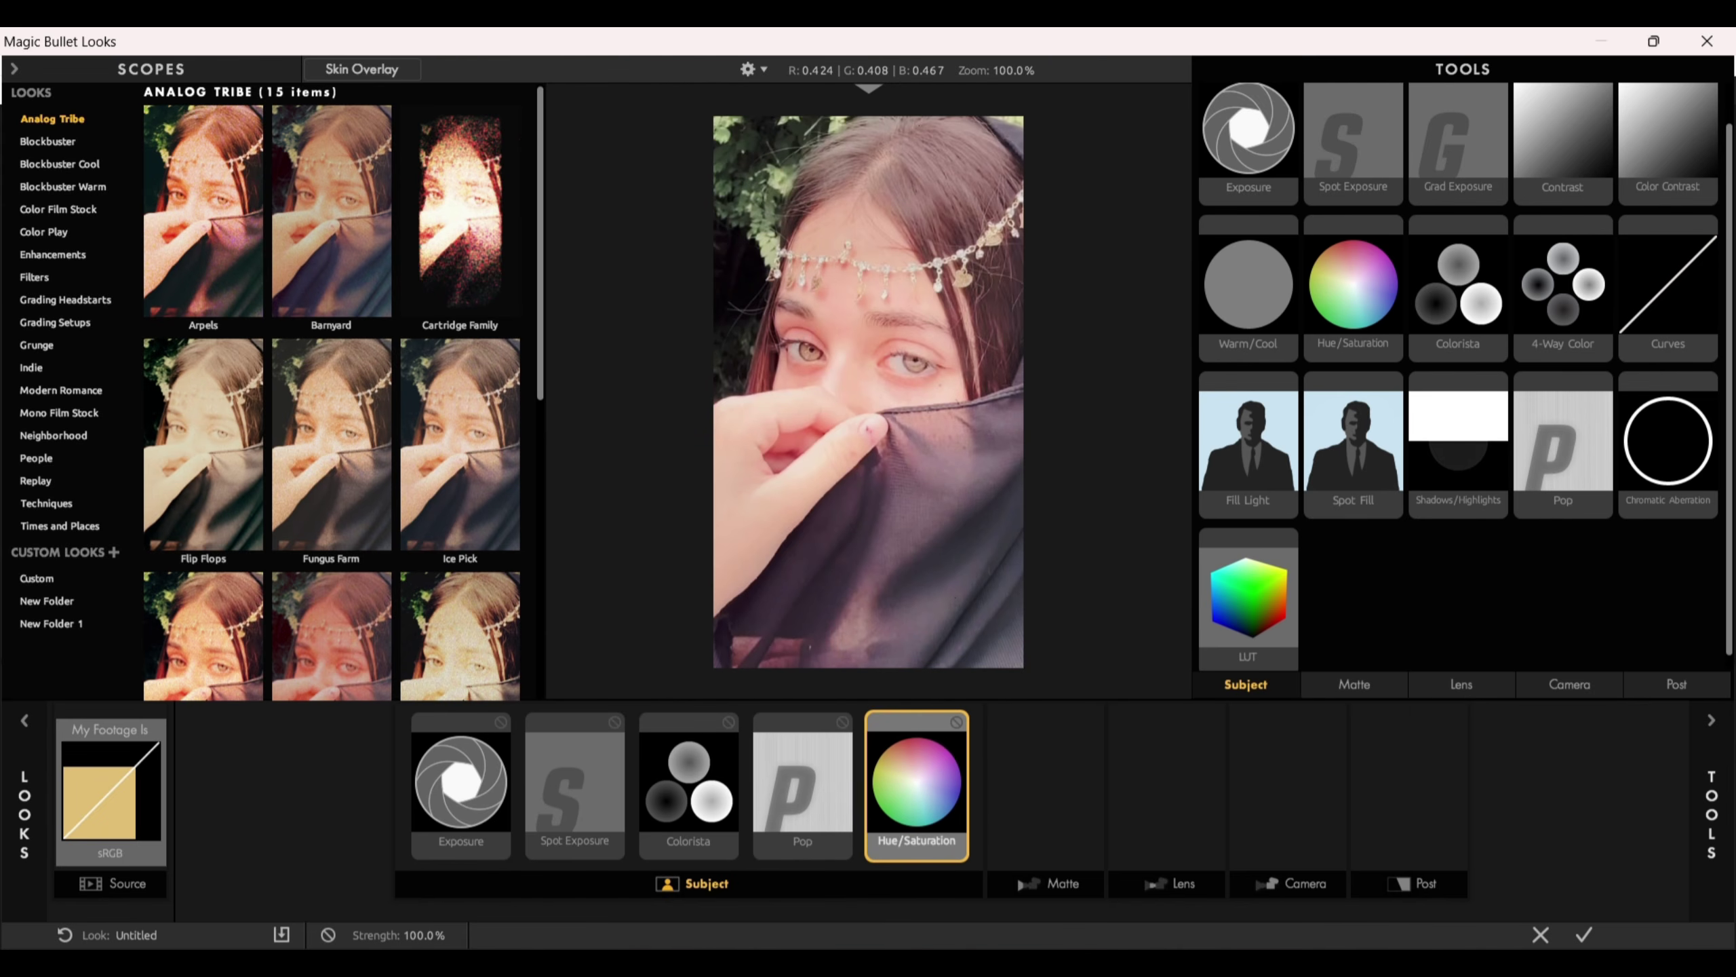
click(1407, 684)
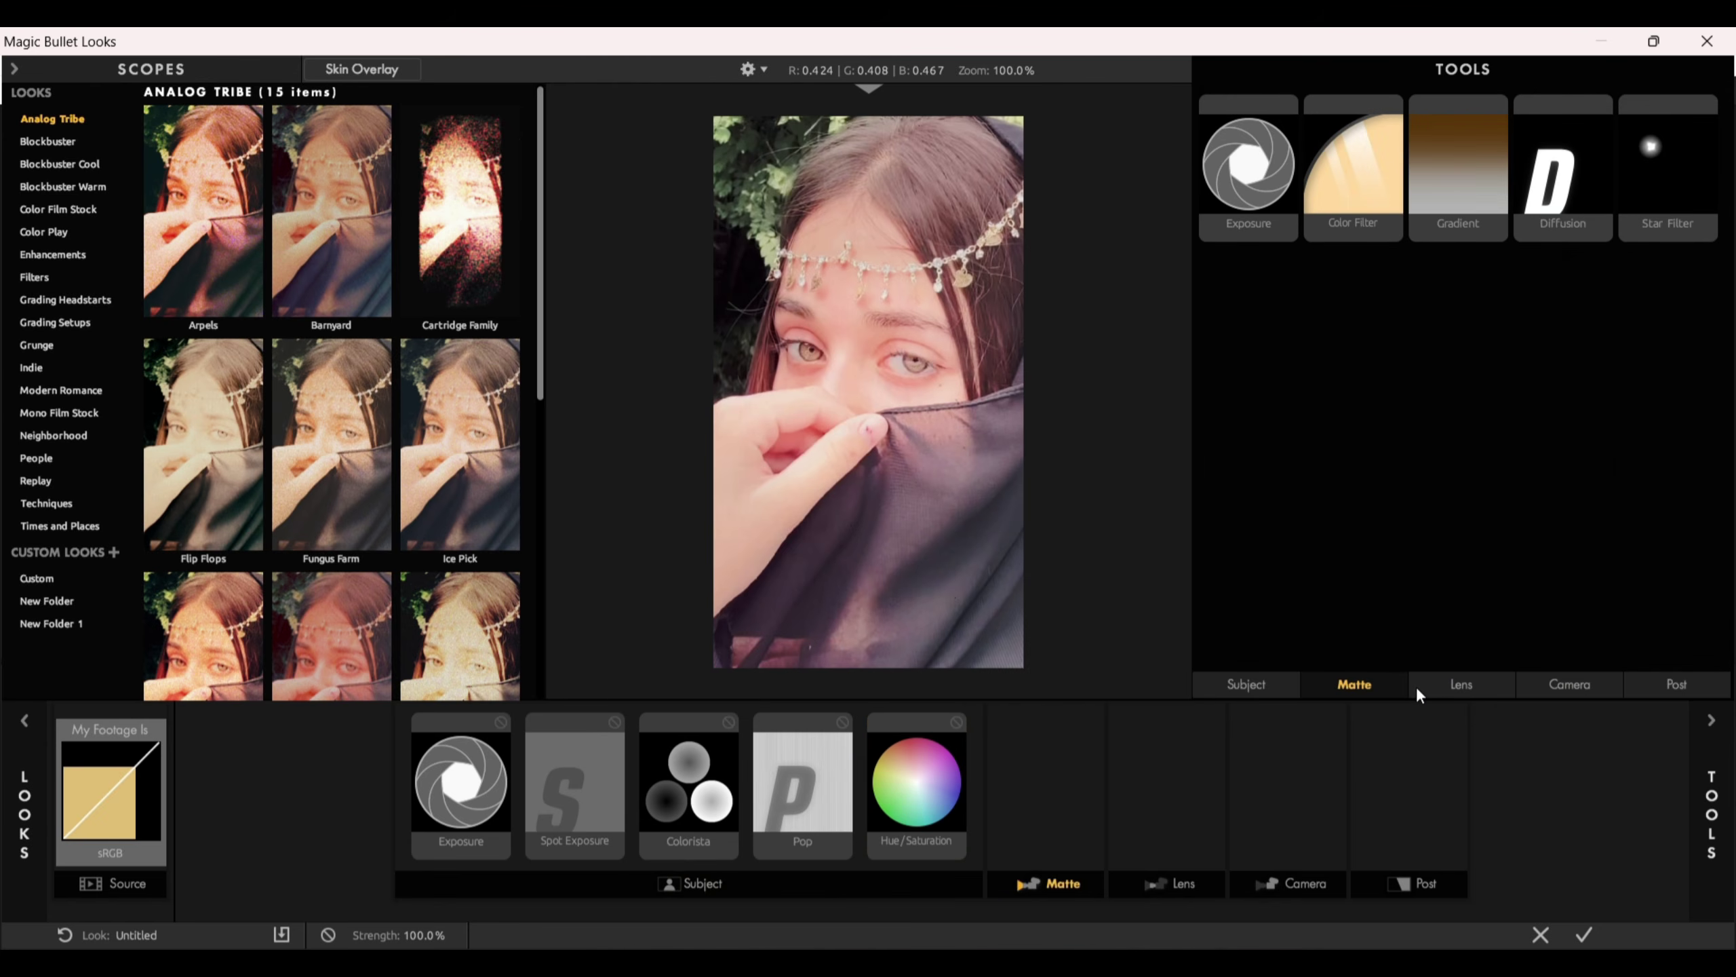
drag(1339, 166, 997, 743)
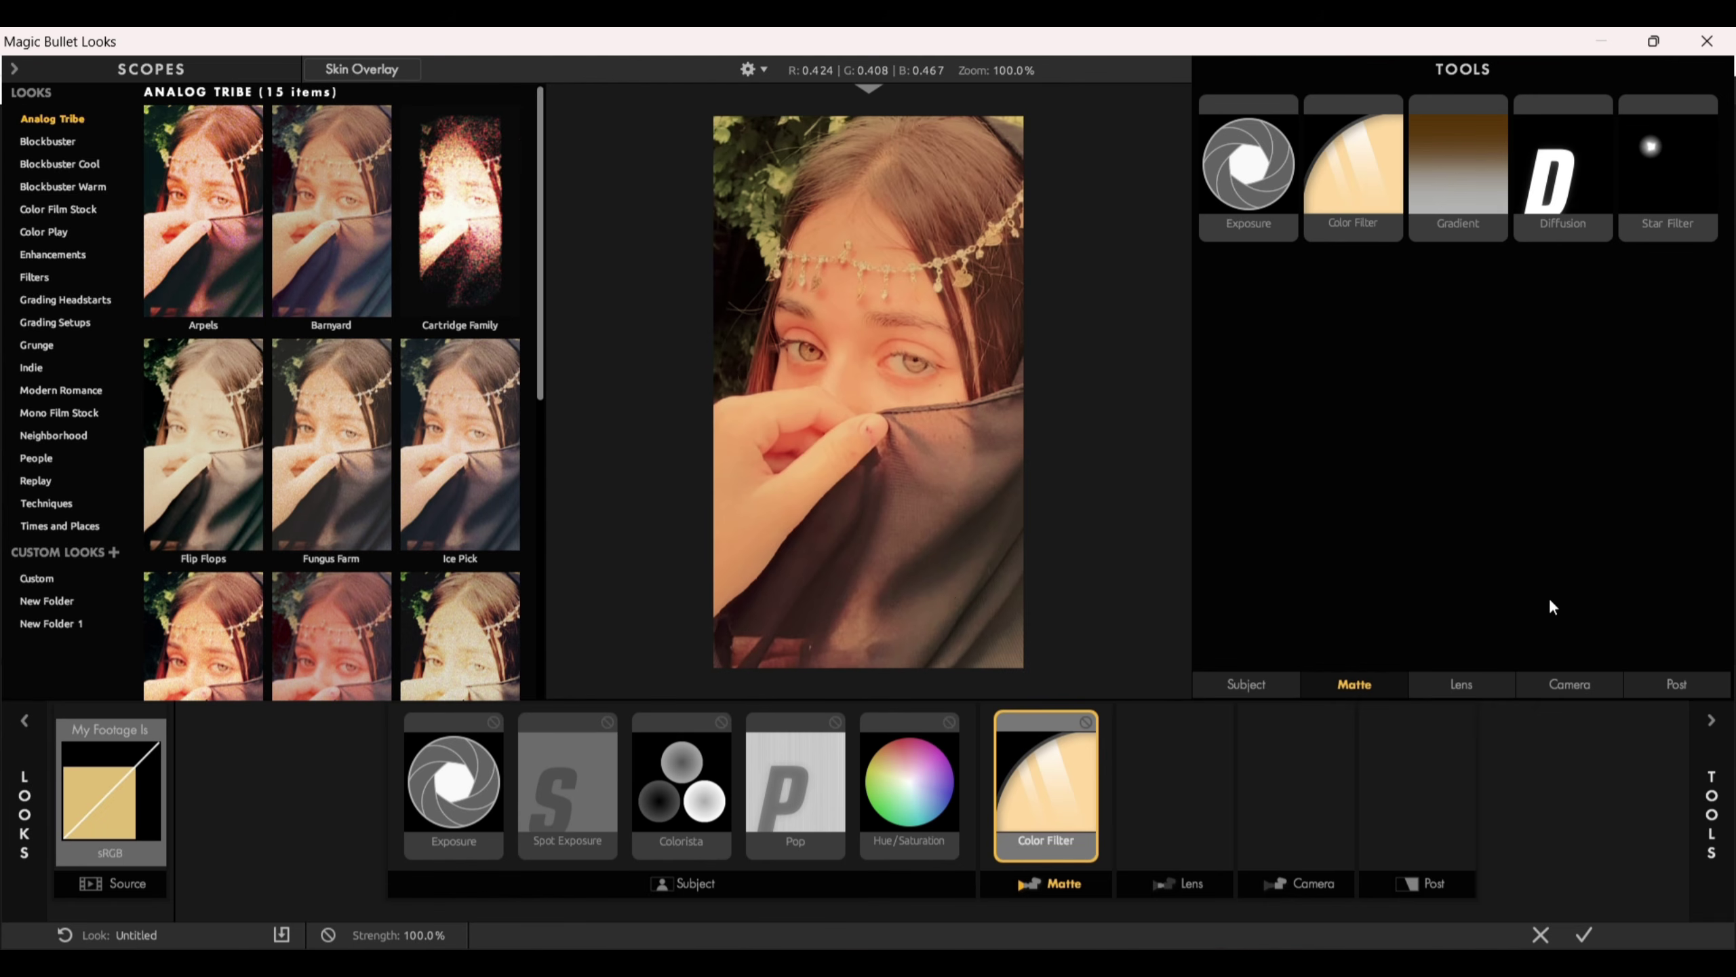
Look through the Post tools, and add Haze/Flare and Lens Vignette to the Lens stage
click(1574, 686)
click(1650, 684)
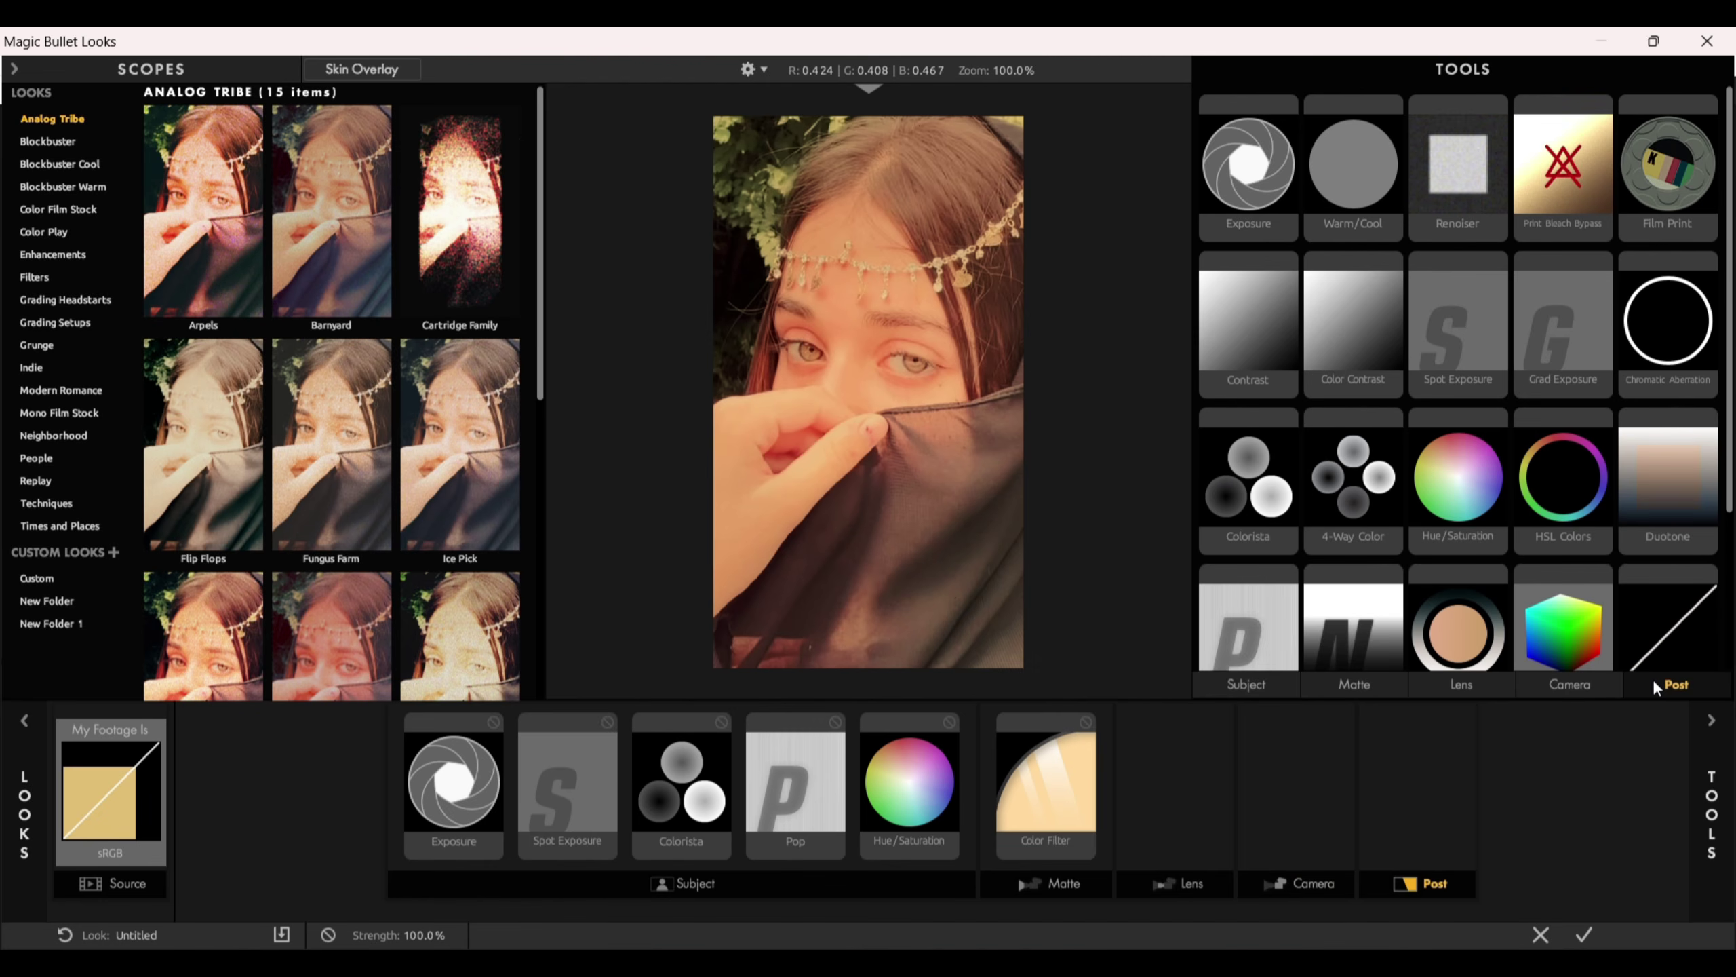
scroll(1617, 462, down, 2)
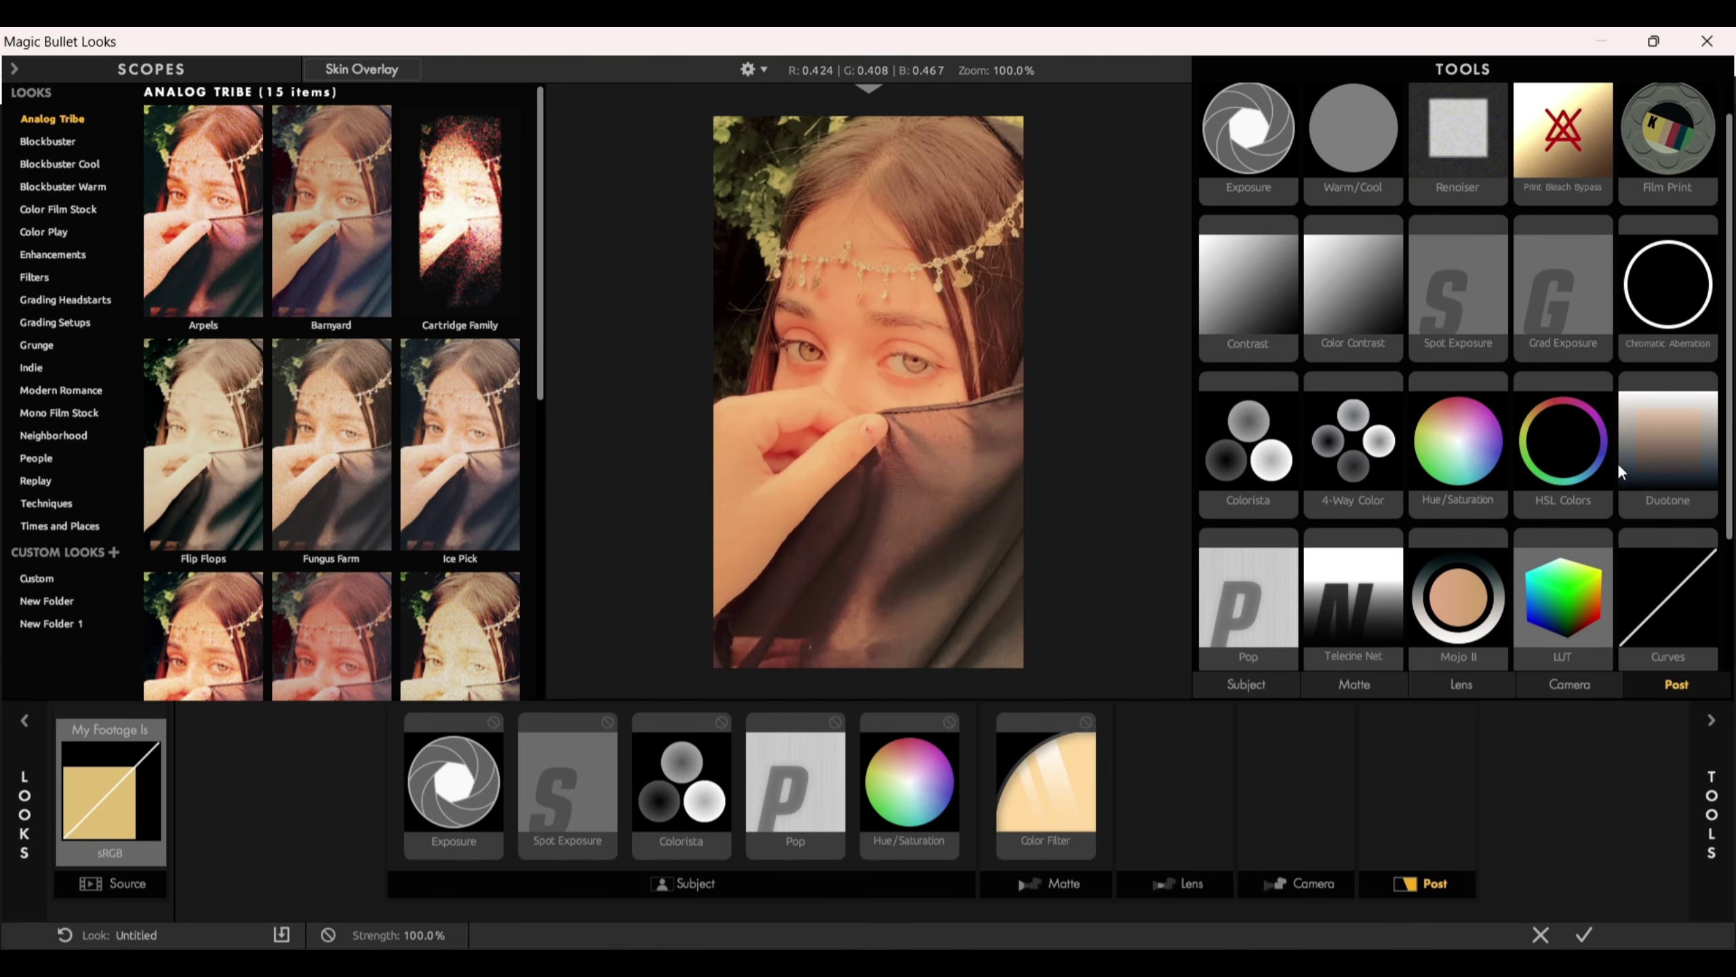
scroll(1617, 462, down, 2)
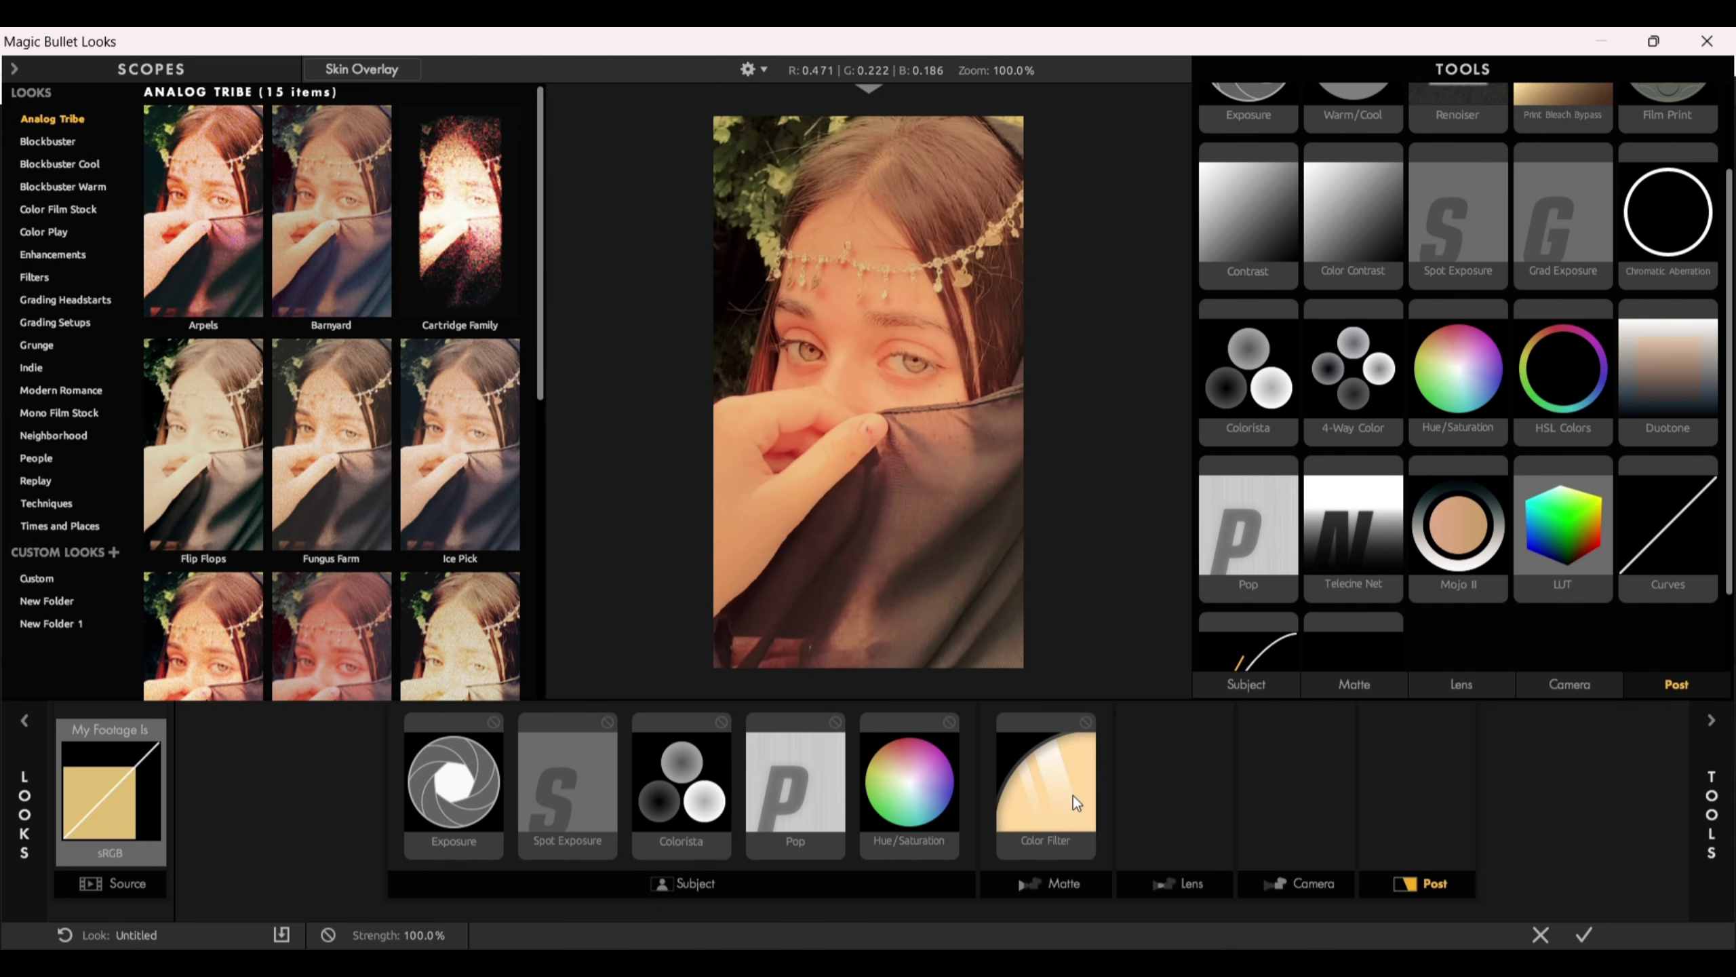
scroll(1345, 442, up, 2)
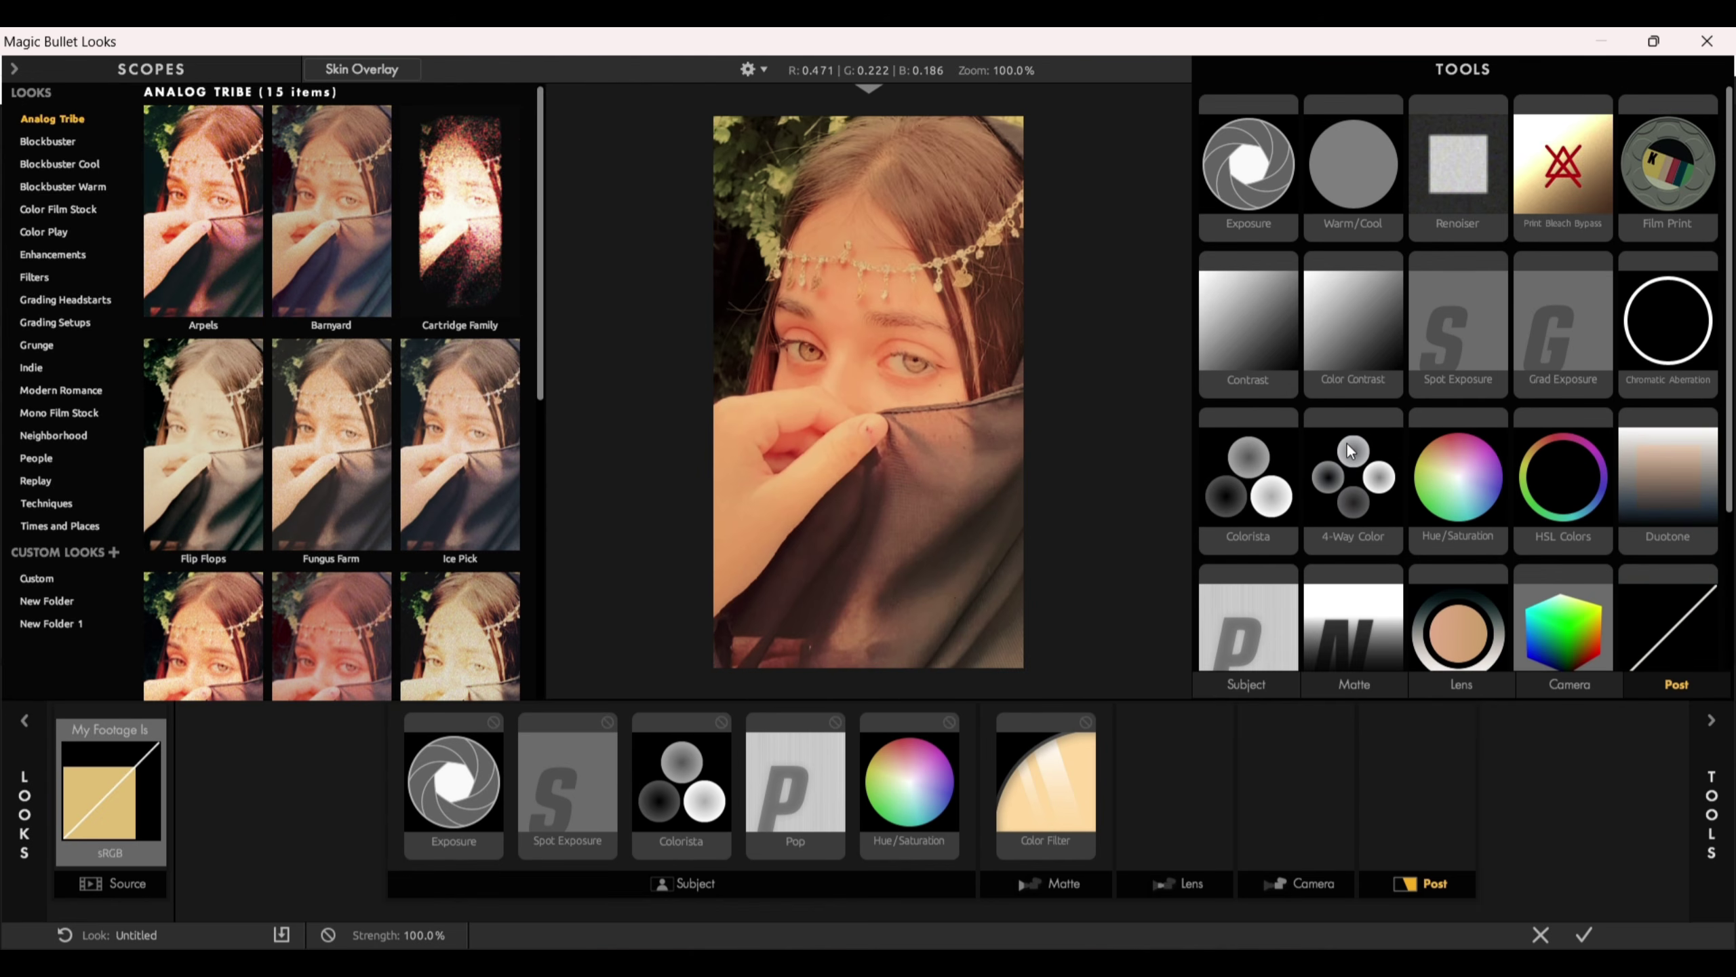
scroll(1345, 442, down, 3)
scroll(1455, 570, up, 2)
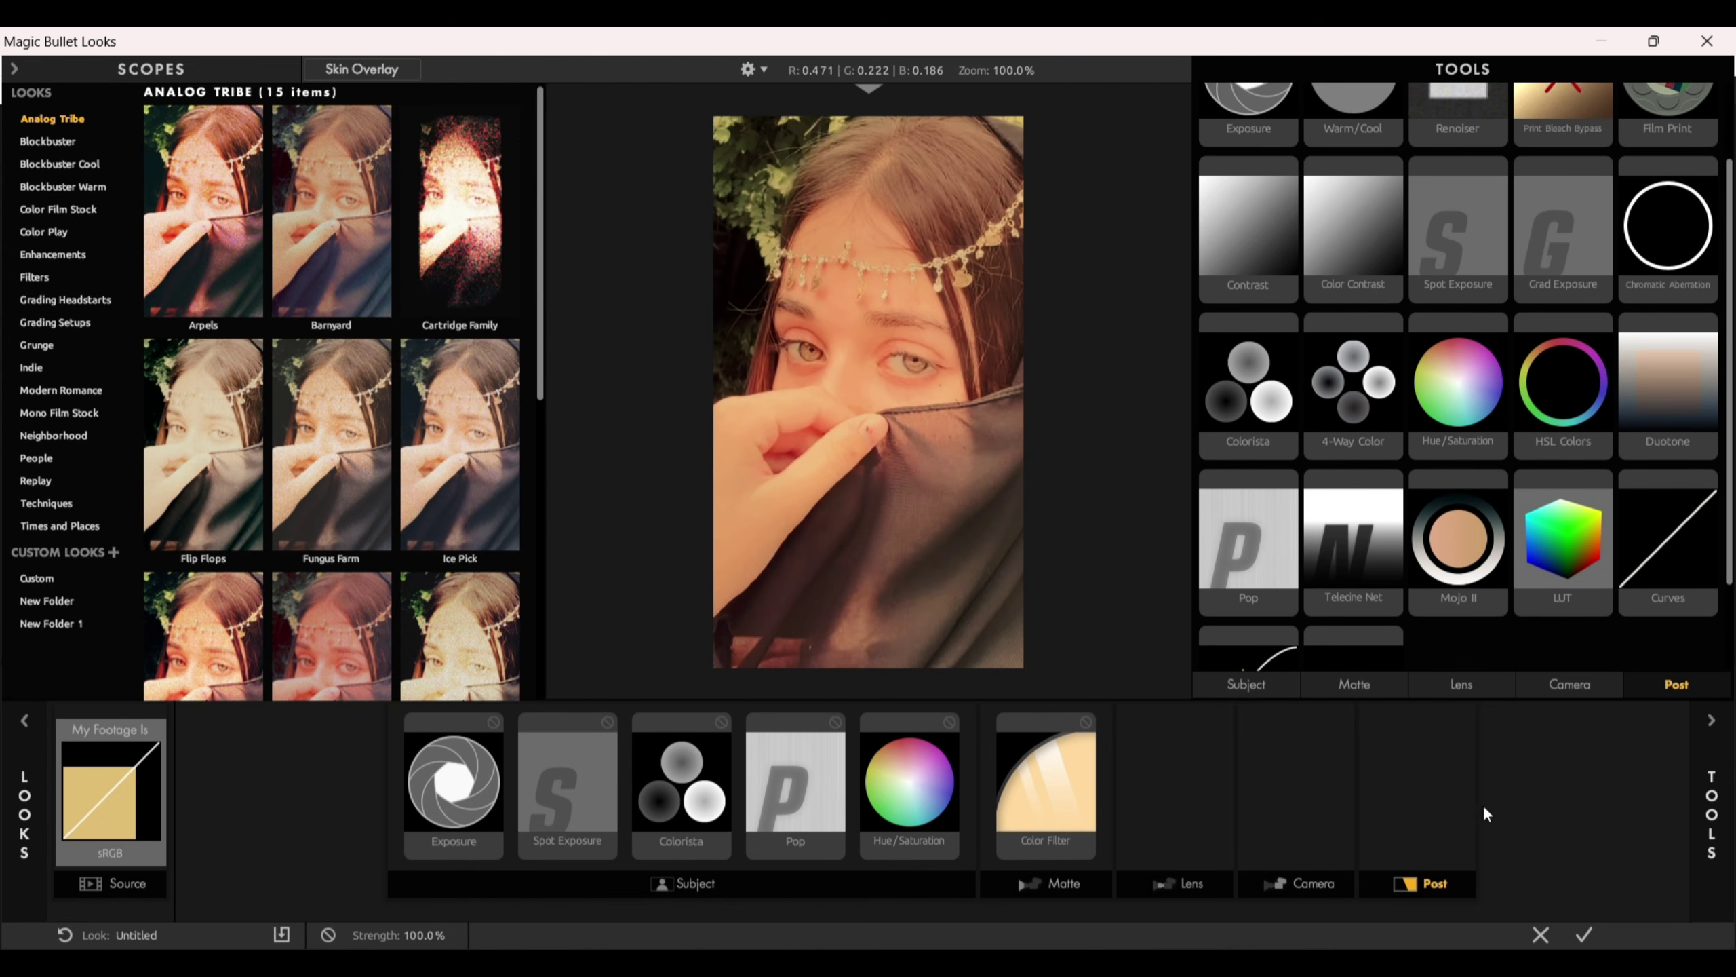
click(1478, 684)
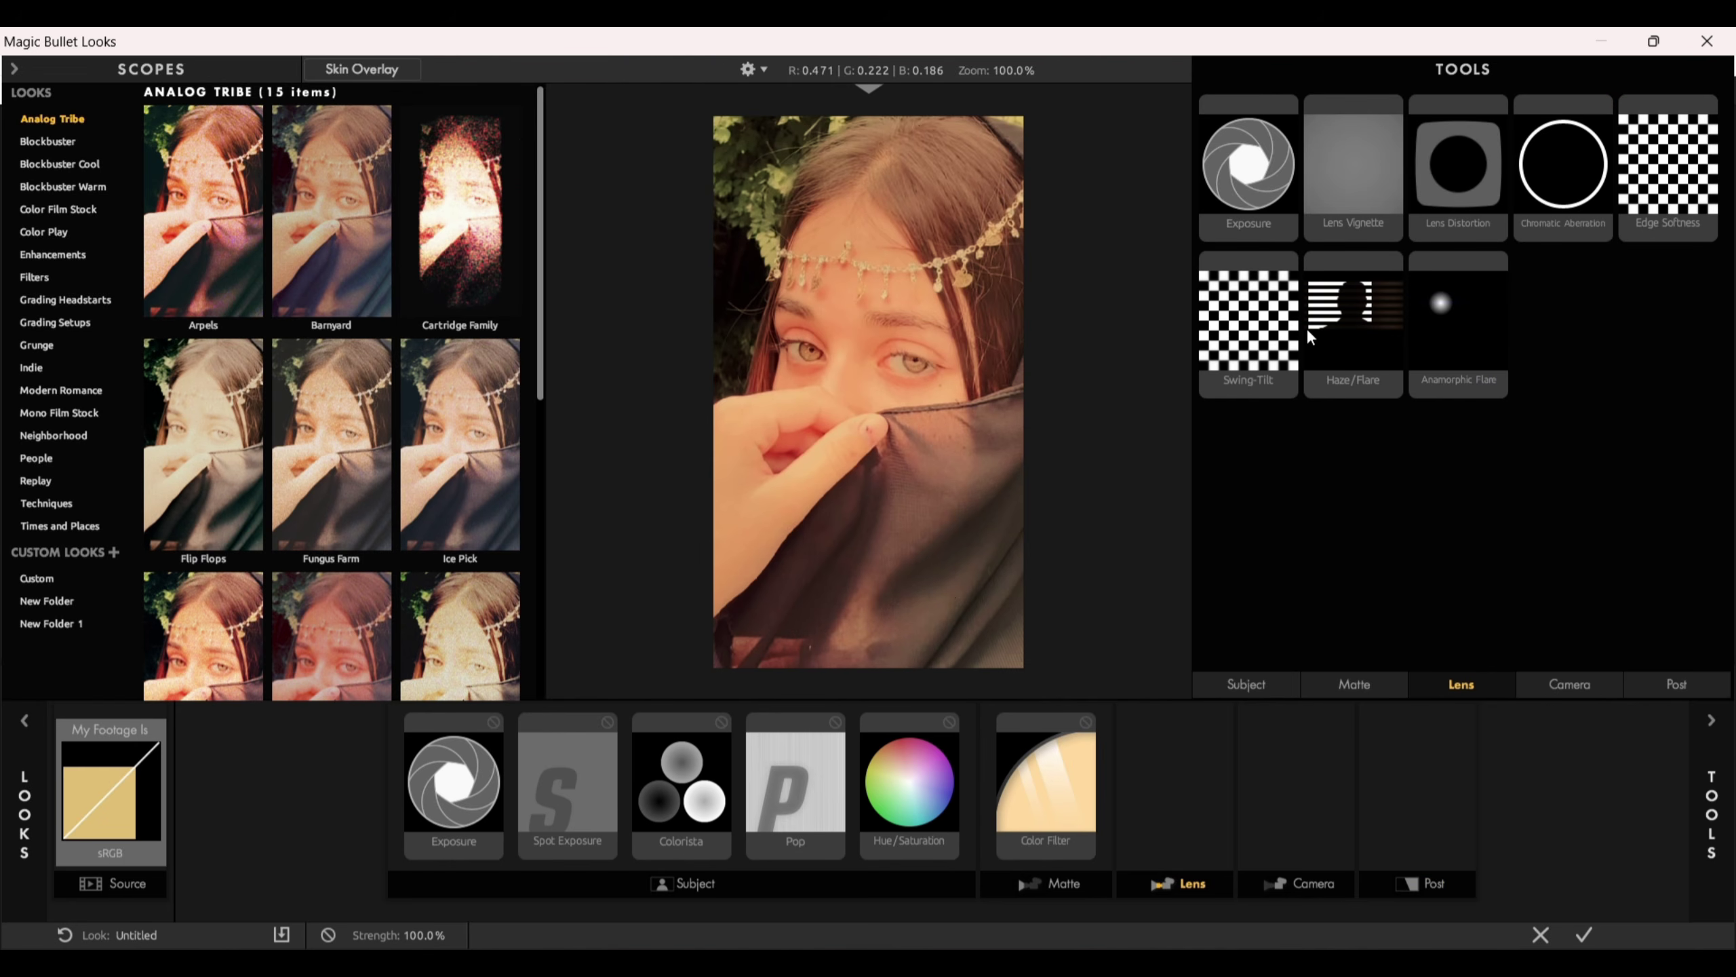
drag(1339, 331, 1121, 793)
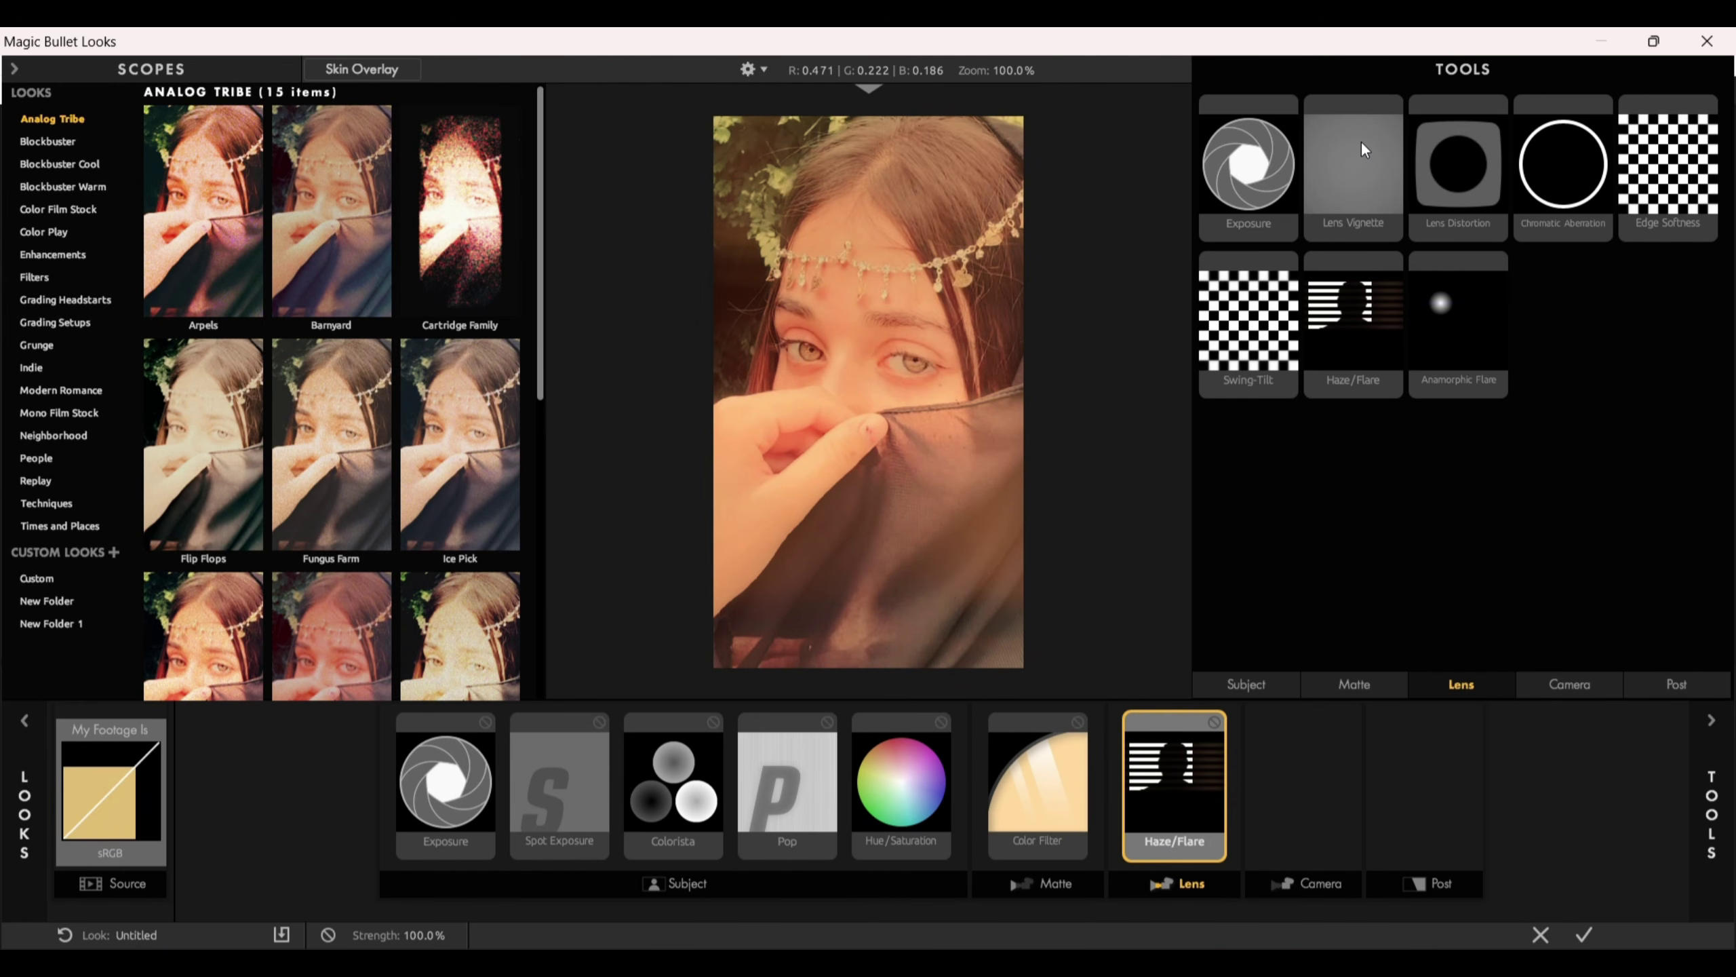
drag(1364, 151, 1231, 787)
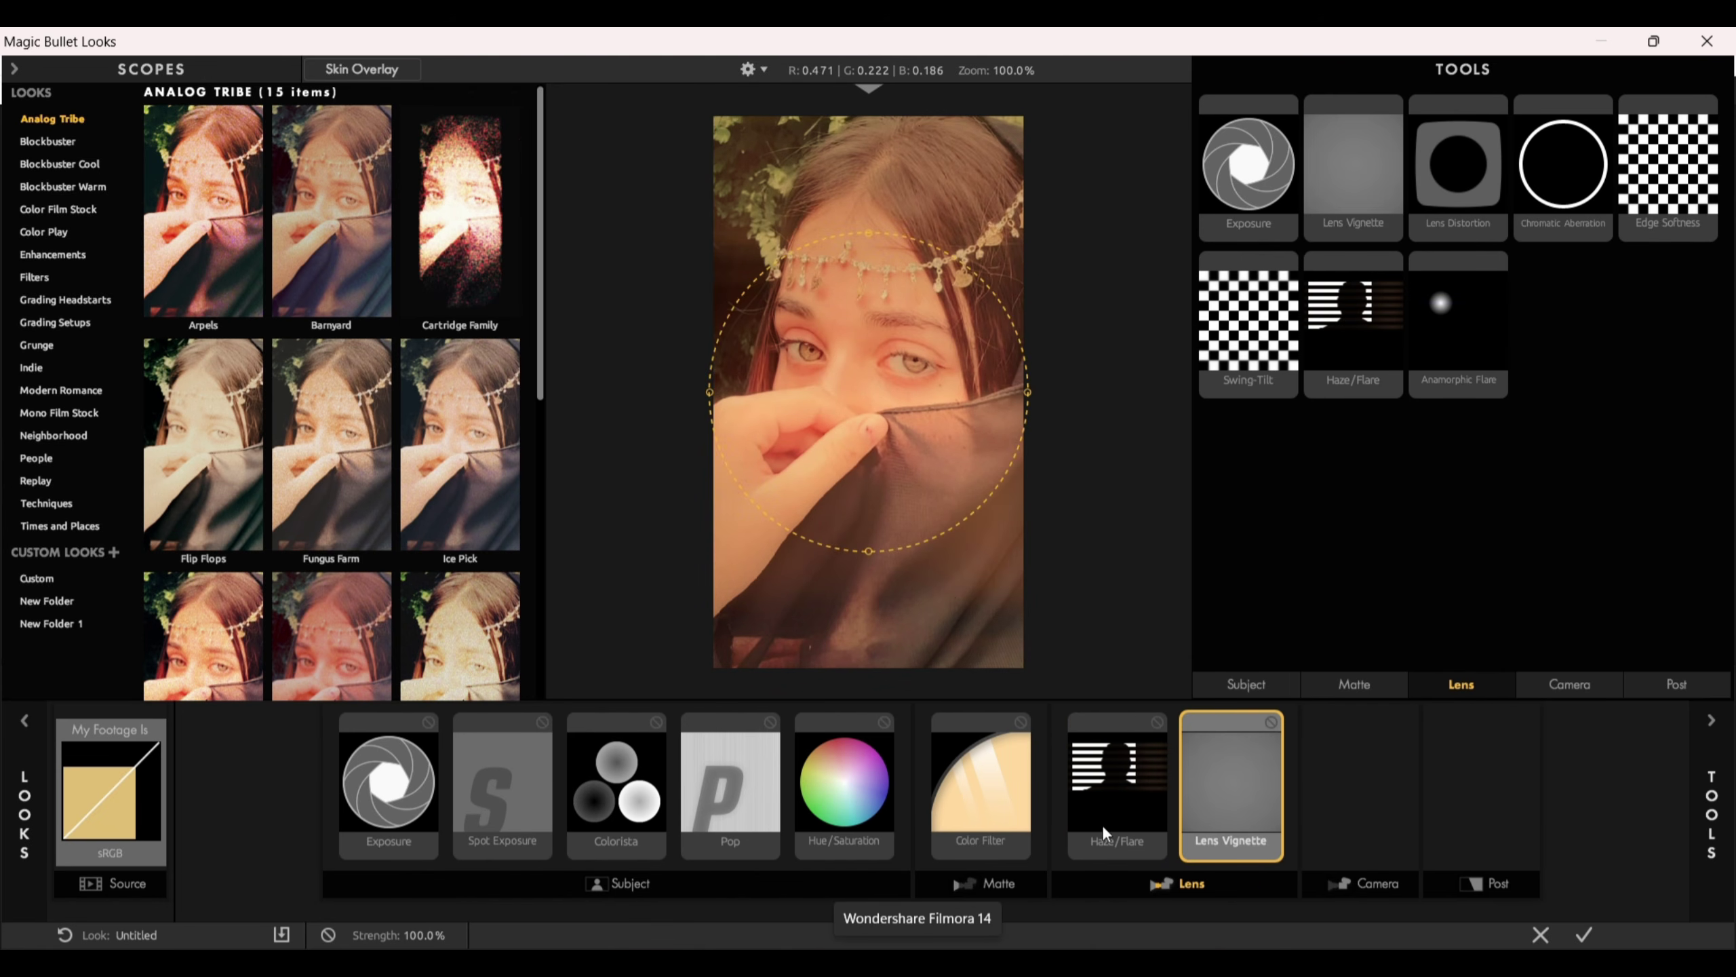
Add the Mojo II tool to the Post stage of the look
click(1663, 693)
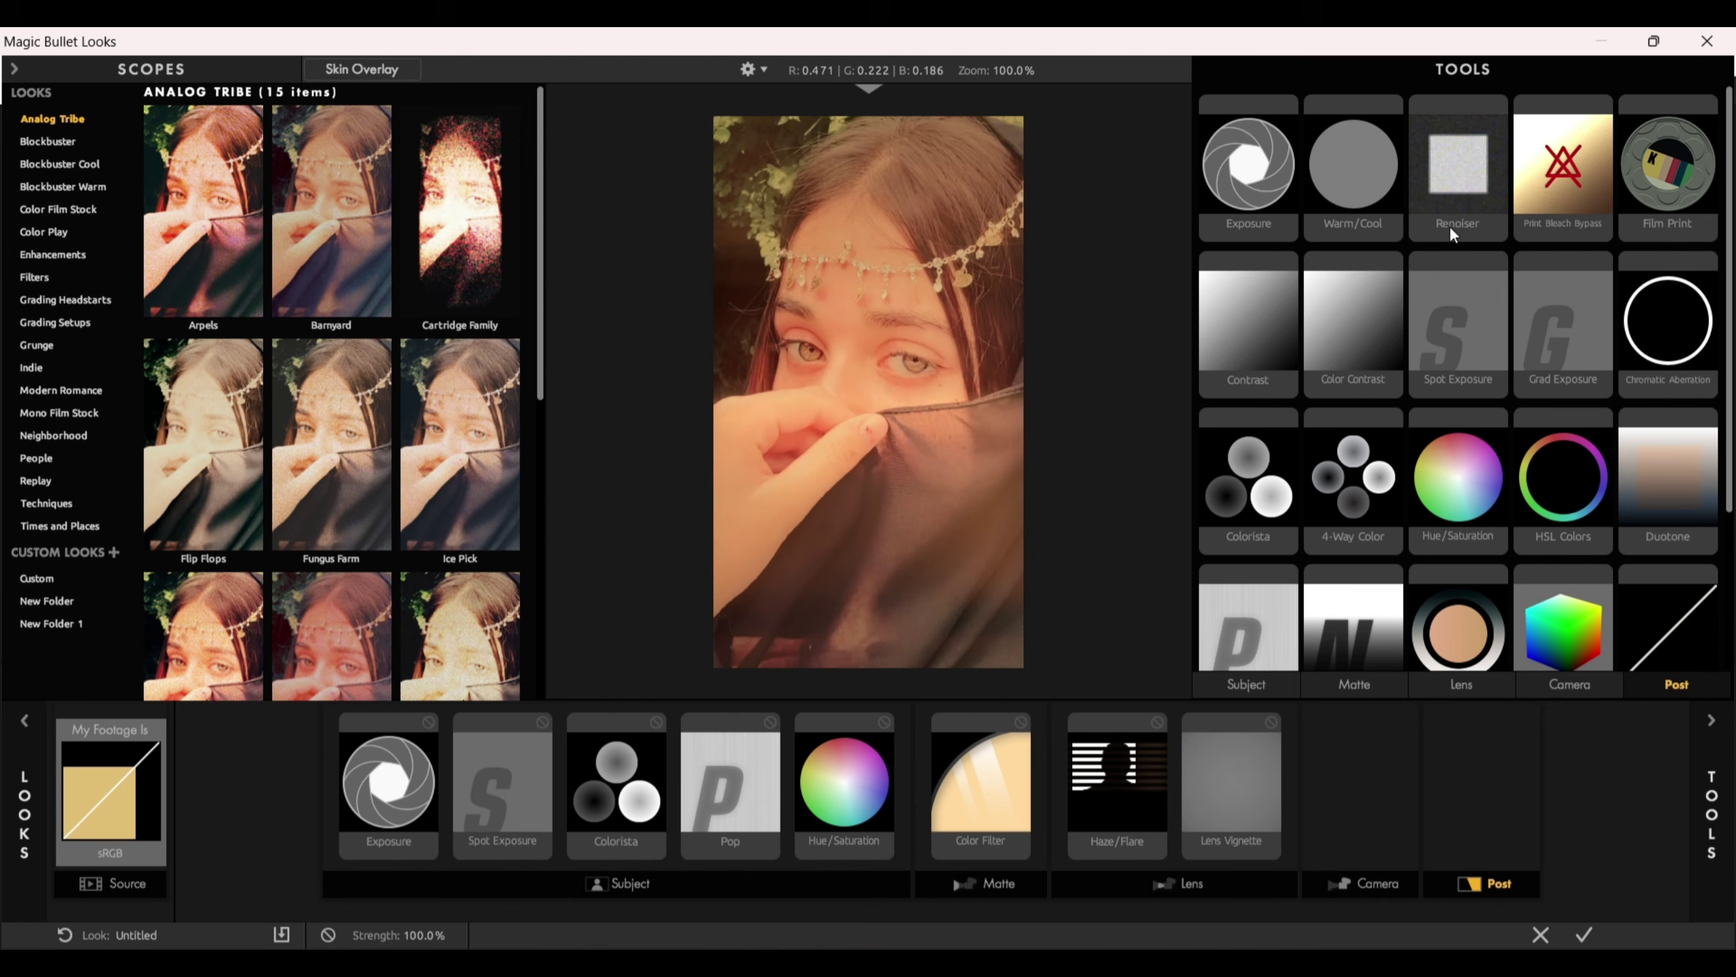
scroll(1525, 565, down, 3)
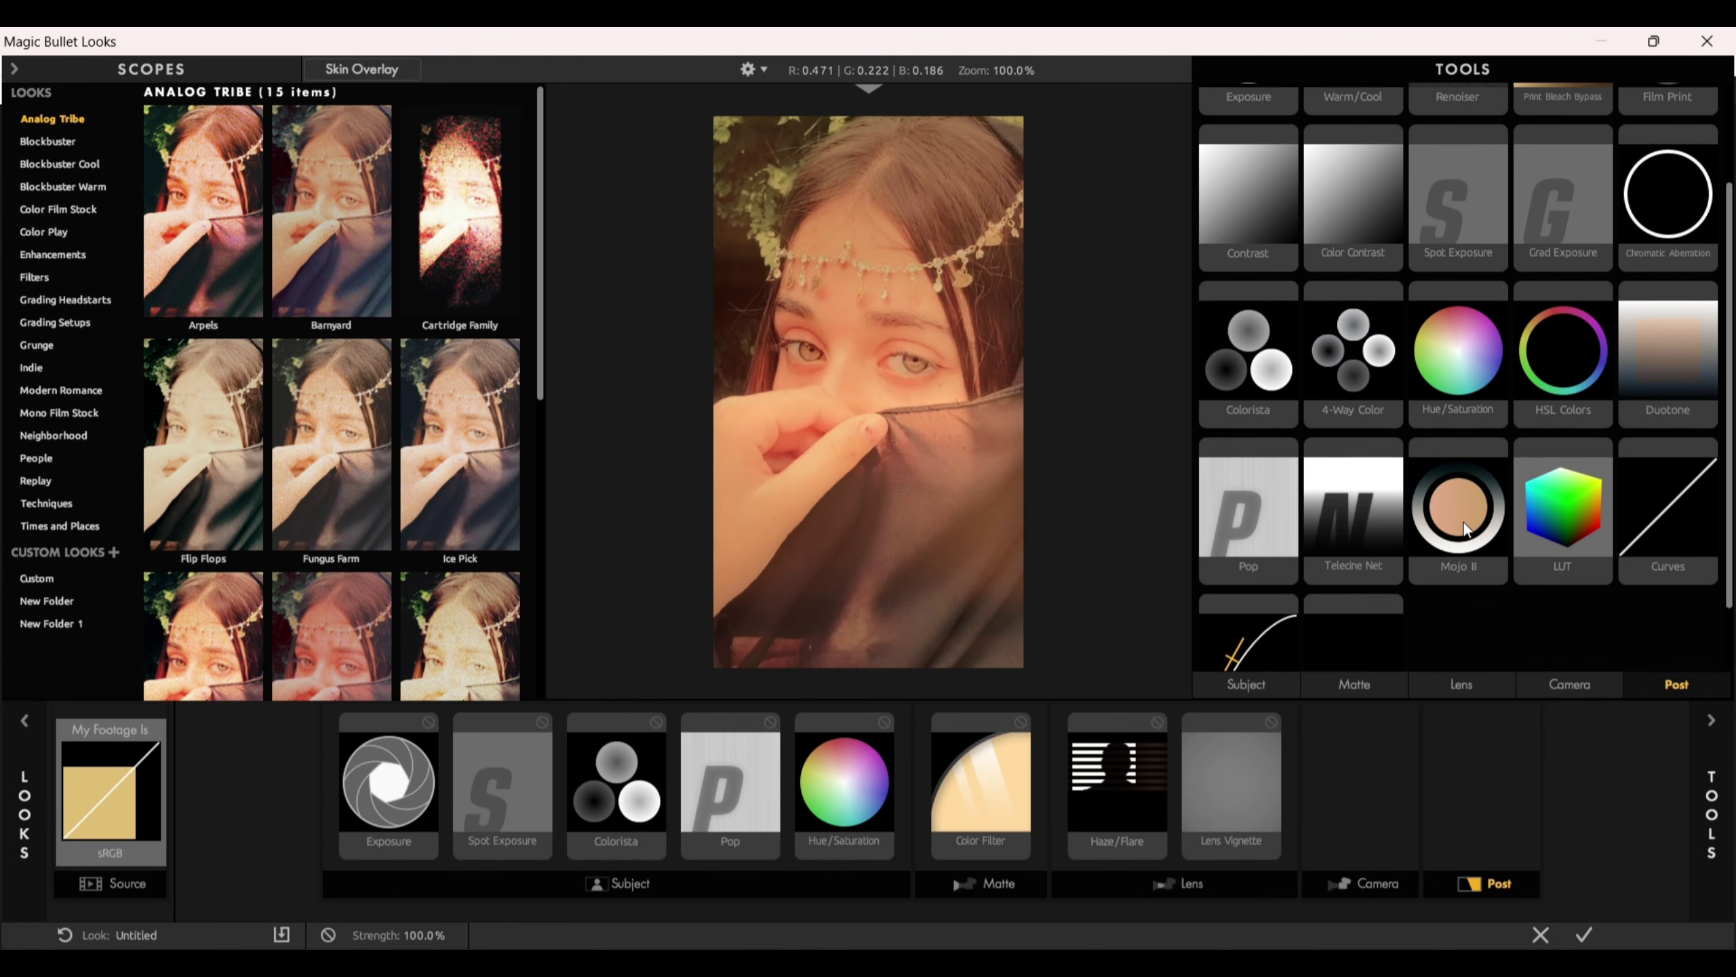
scroll(1469, 526, down, 1)
drag(1451, 492, 1339, 830)
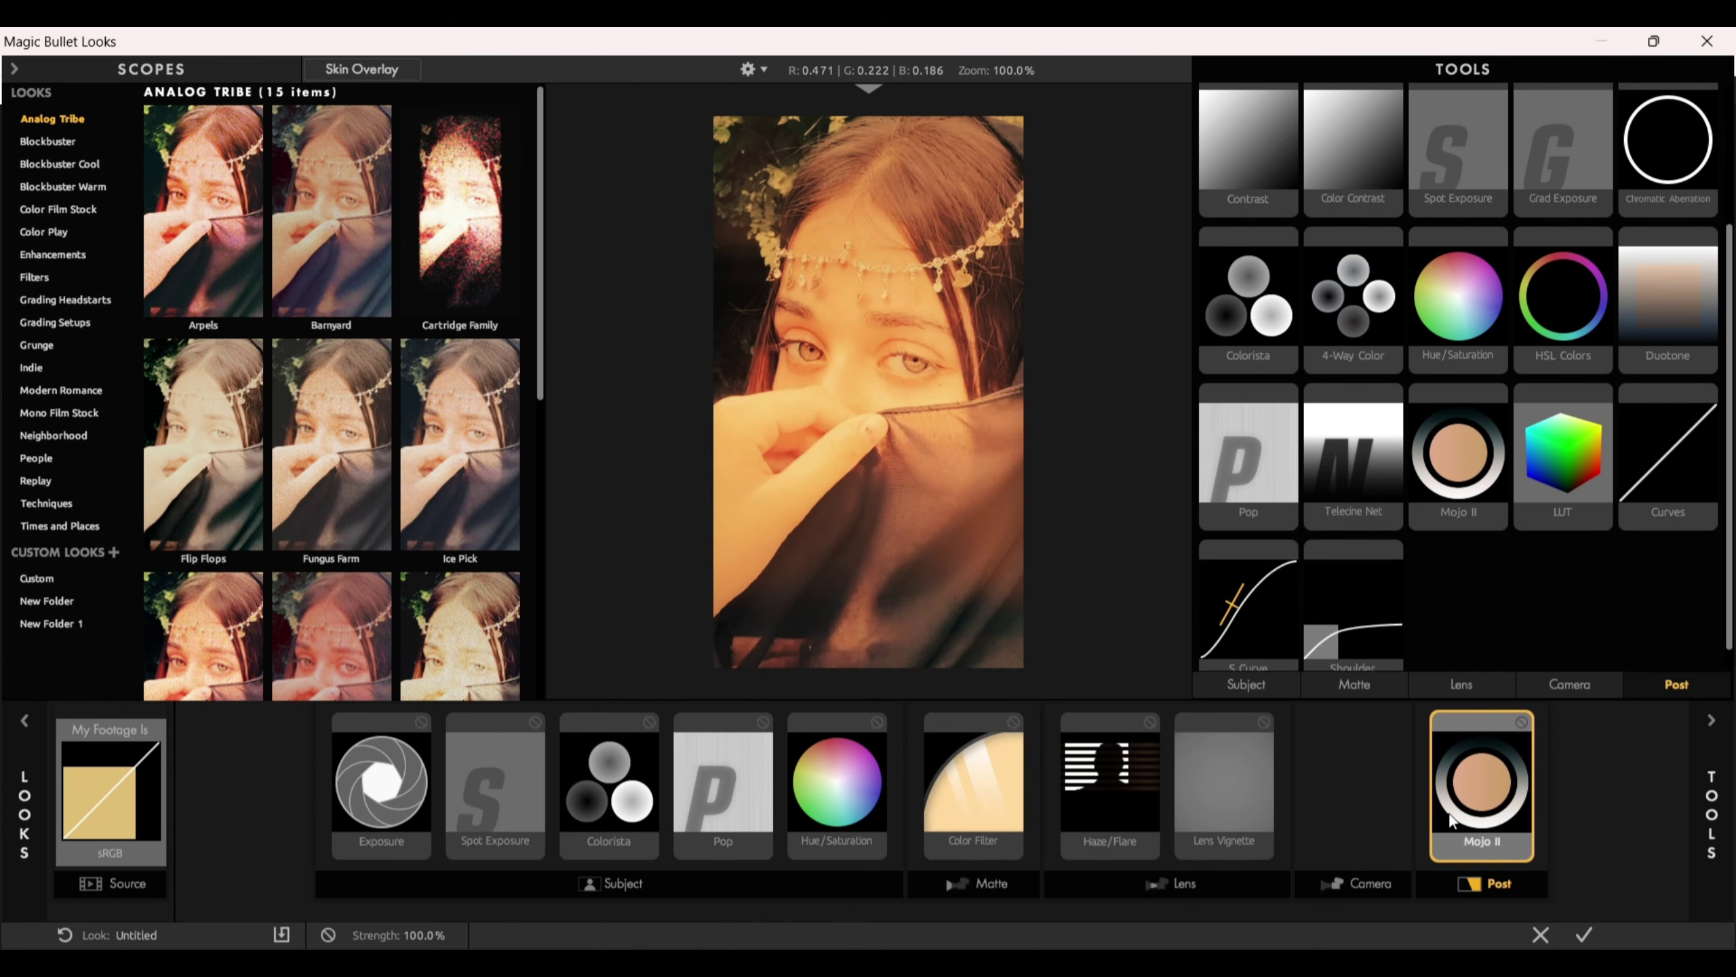
Set the Stops value of the Subject stage's Exposure tool to +0.10
click(1711, 814)
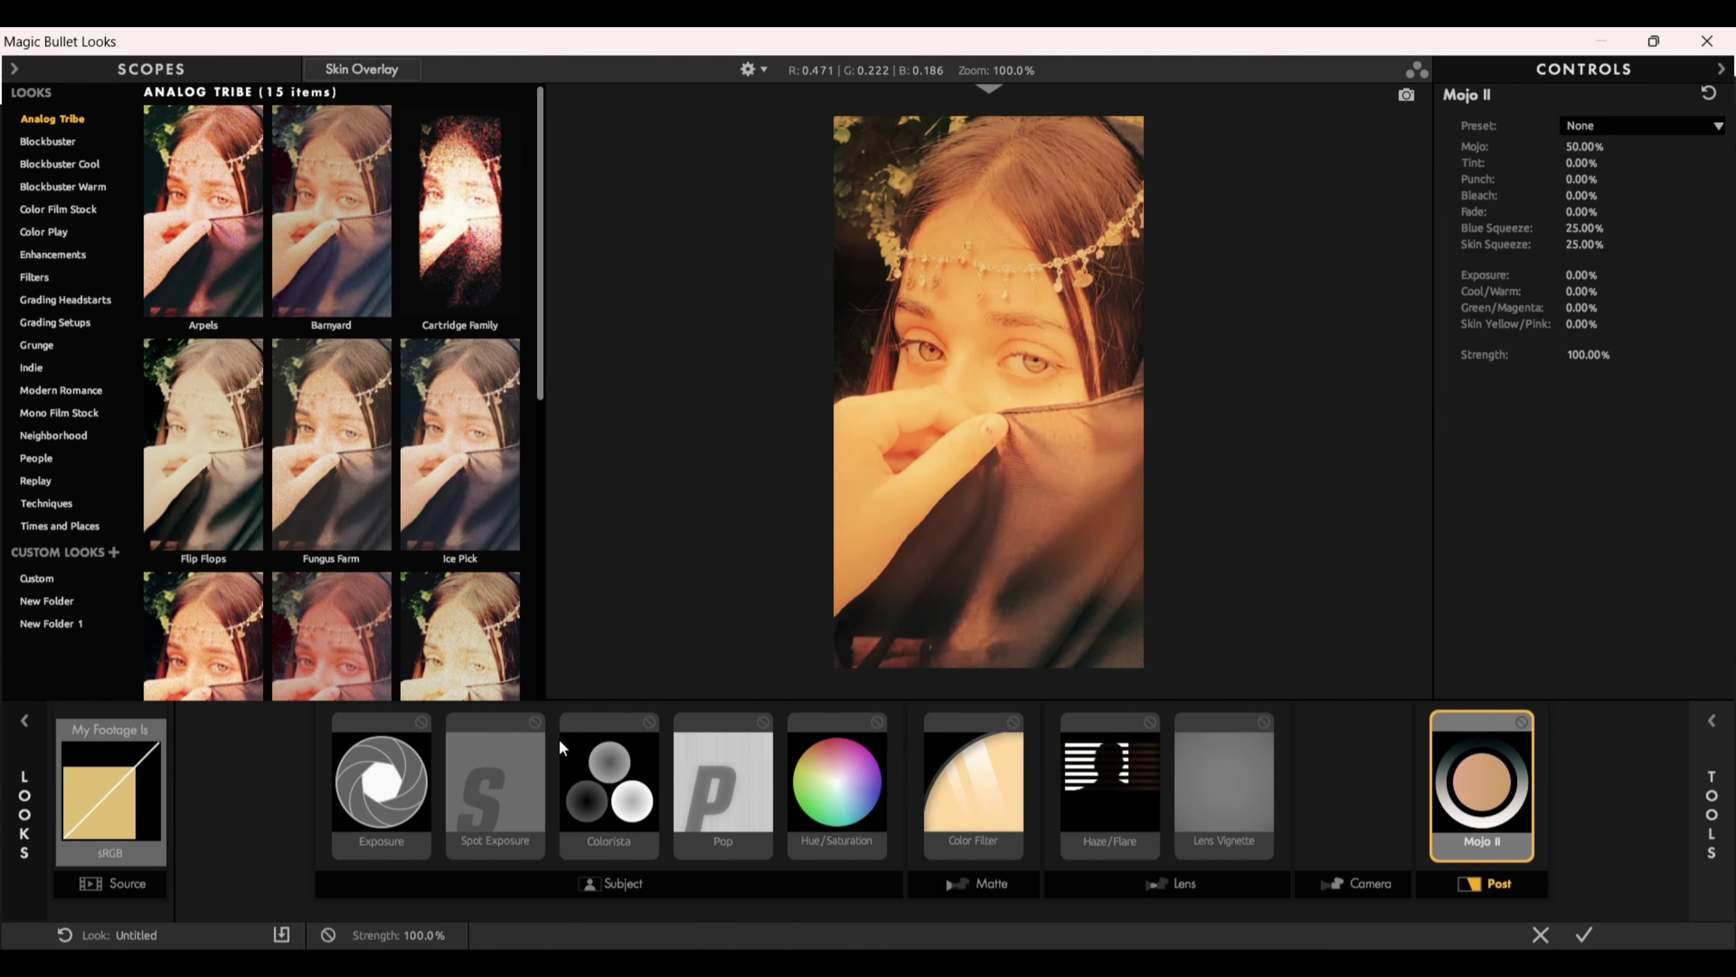
click(422, 789)
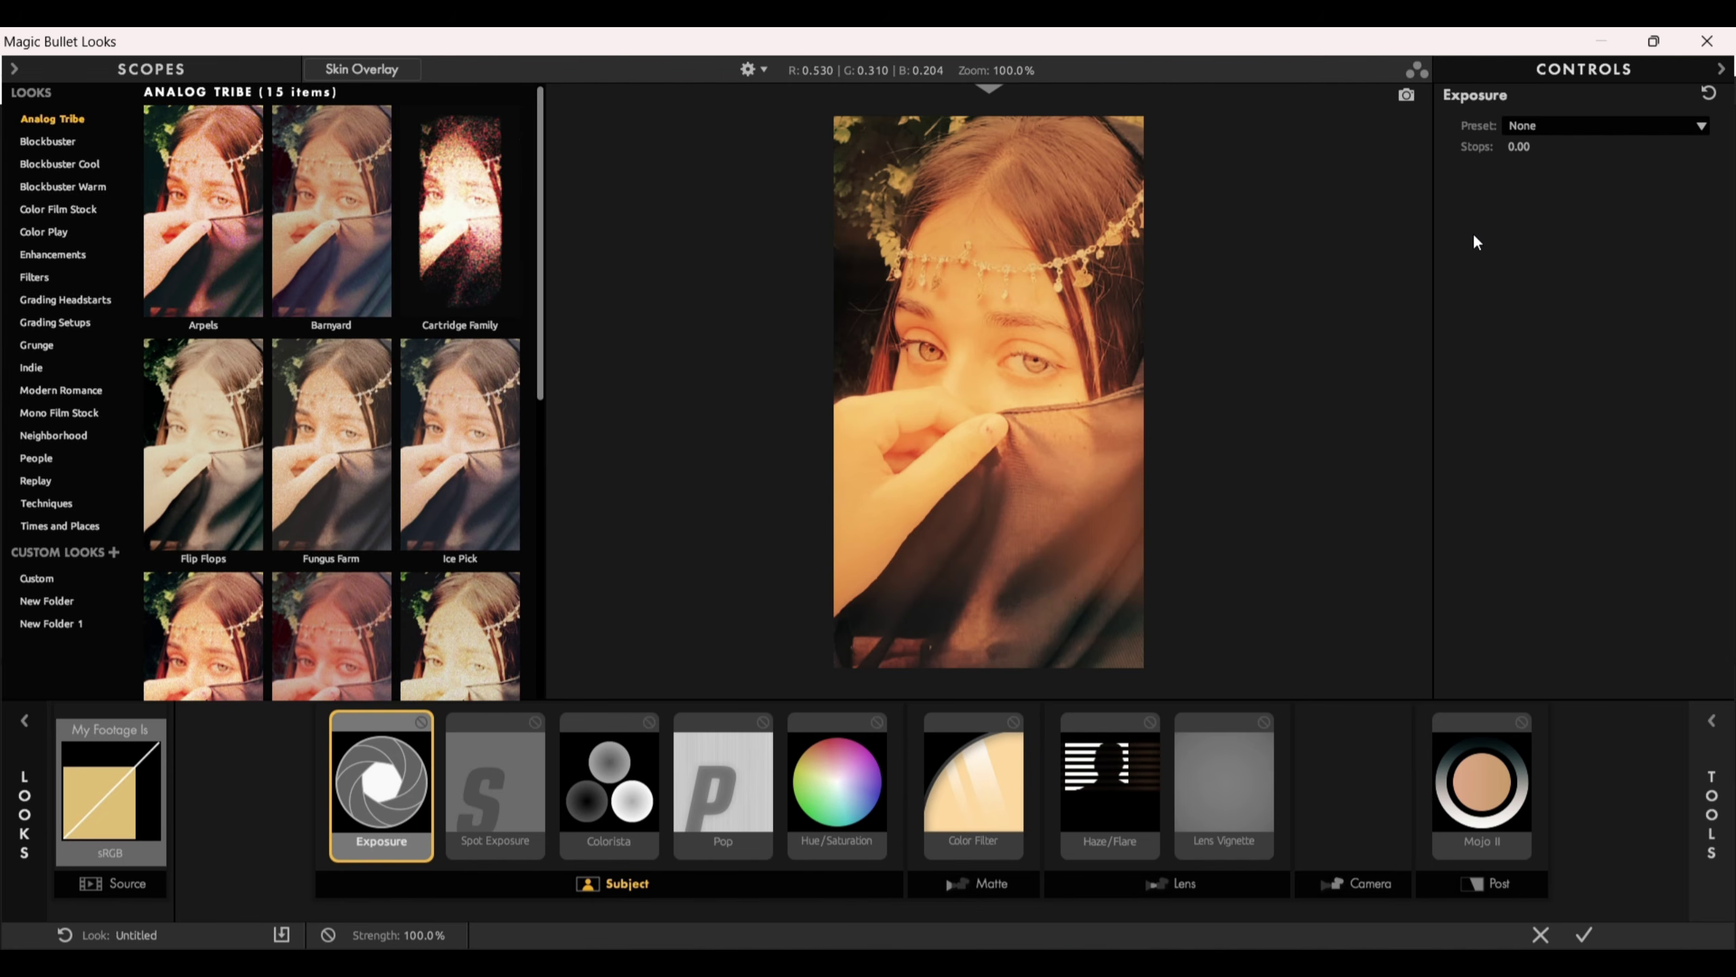
drag(1521, 146, 1535, 282)
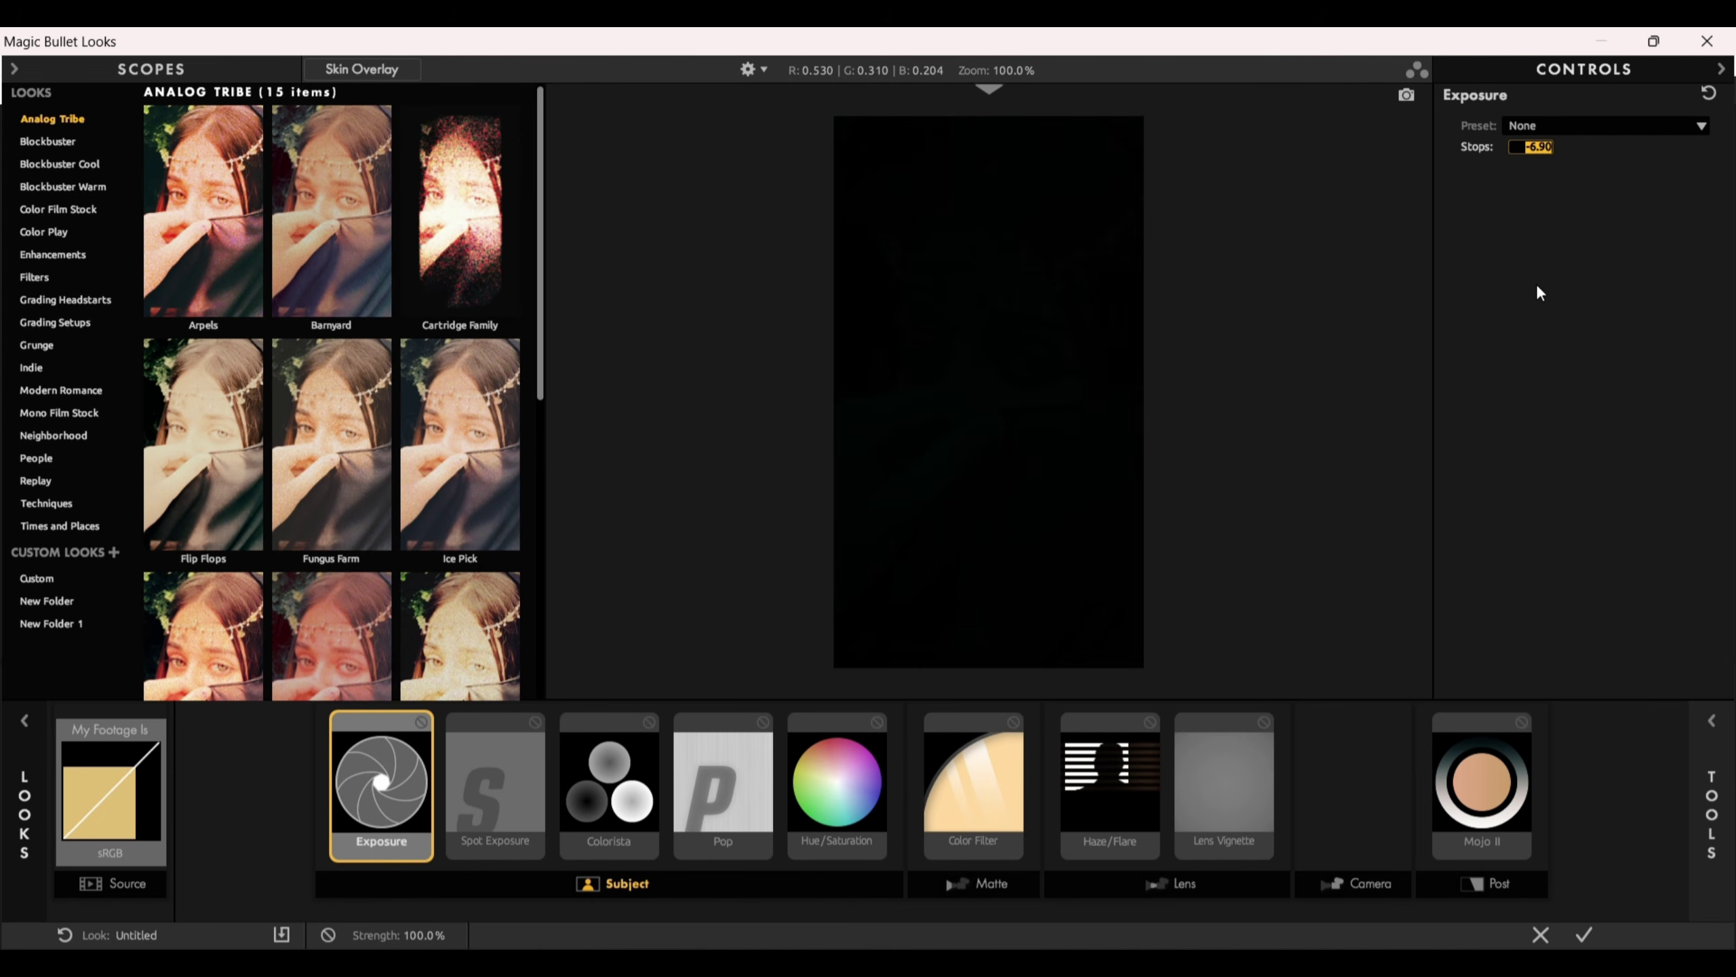
text(0.10)
key(Return)
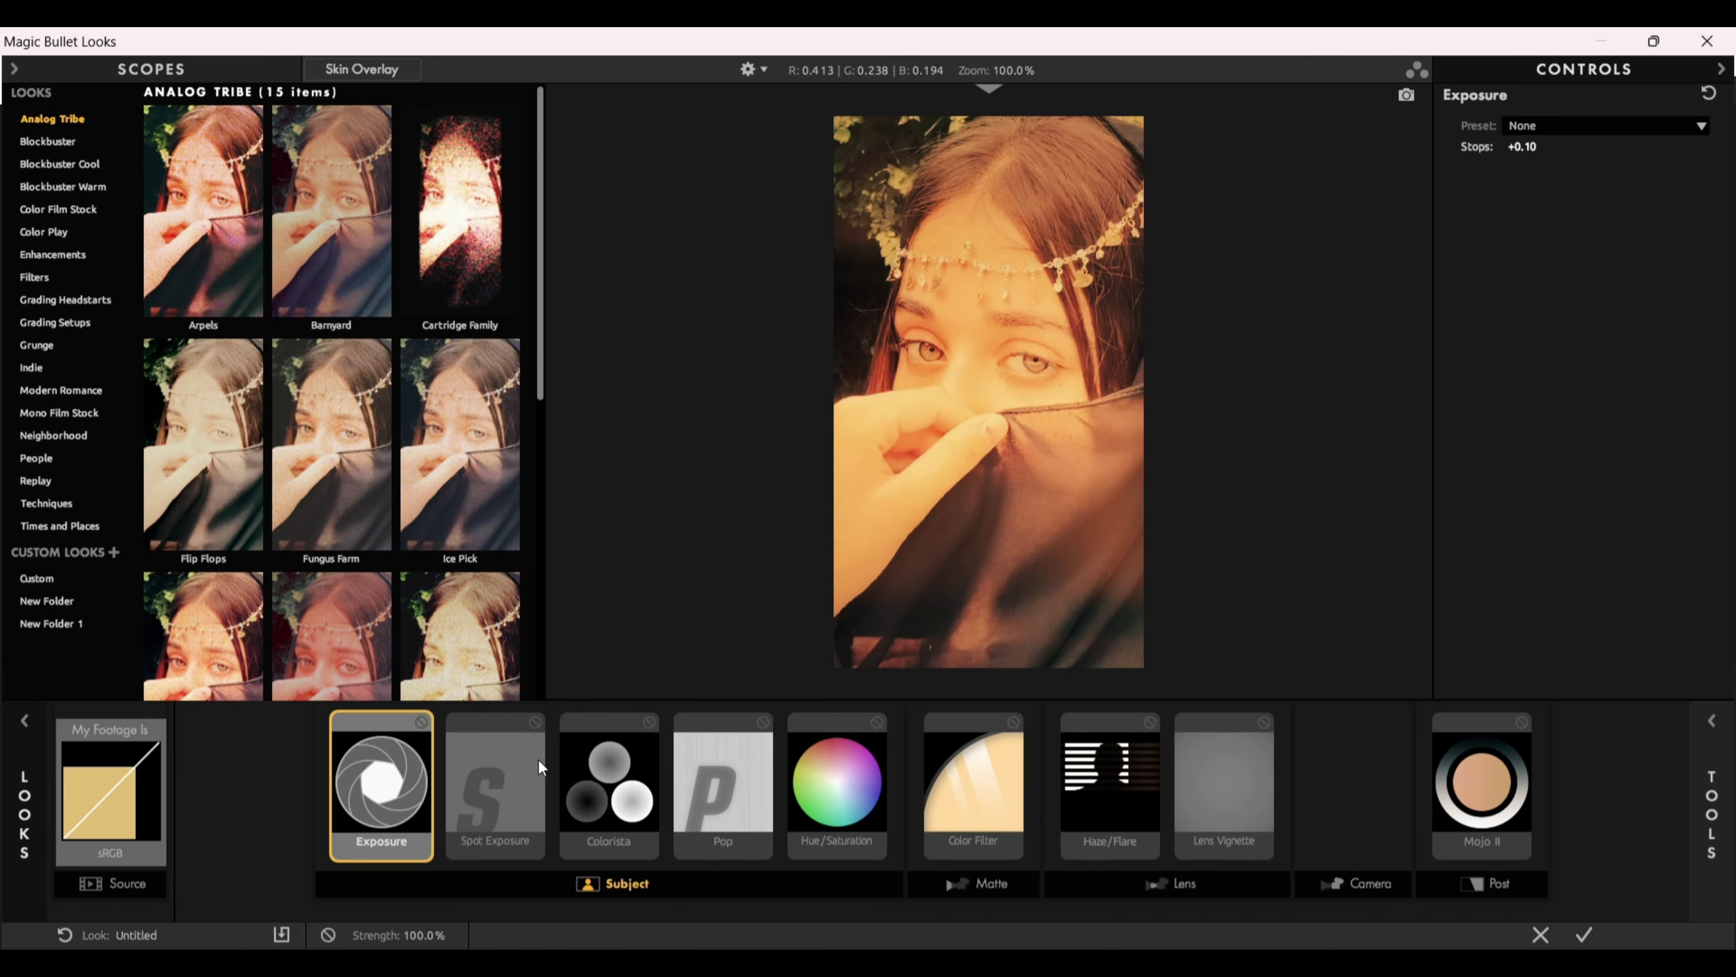
Set the Spot Exposure tool's Stops to +0.30 and shift its Center X to about +63.8%
click(492, 812)
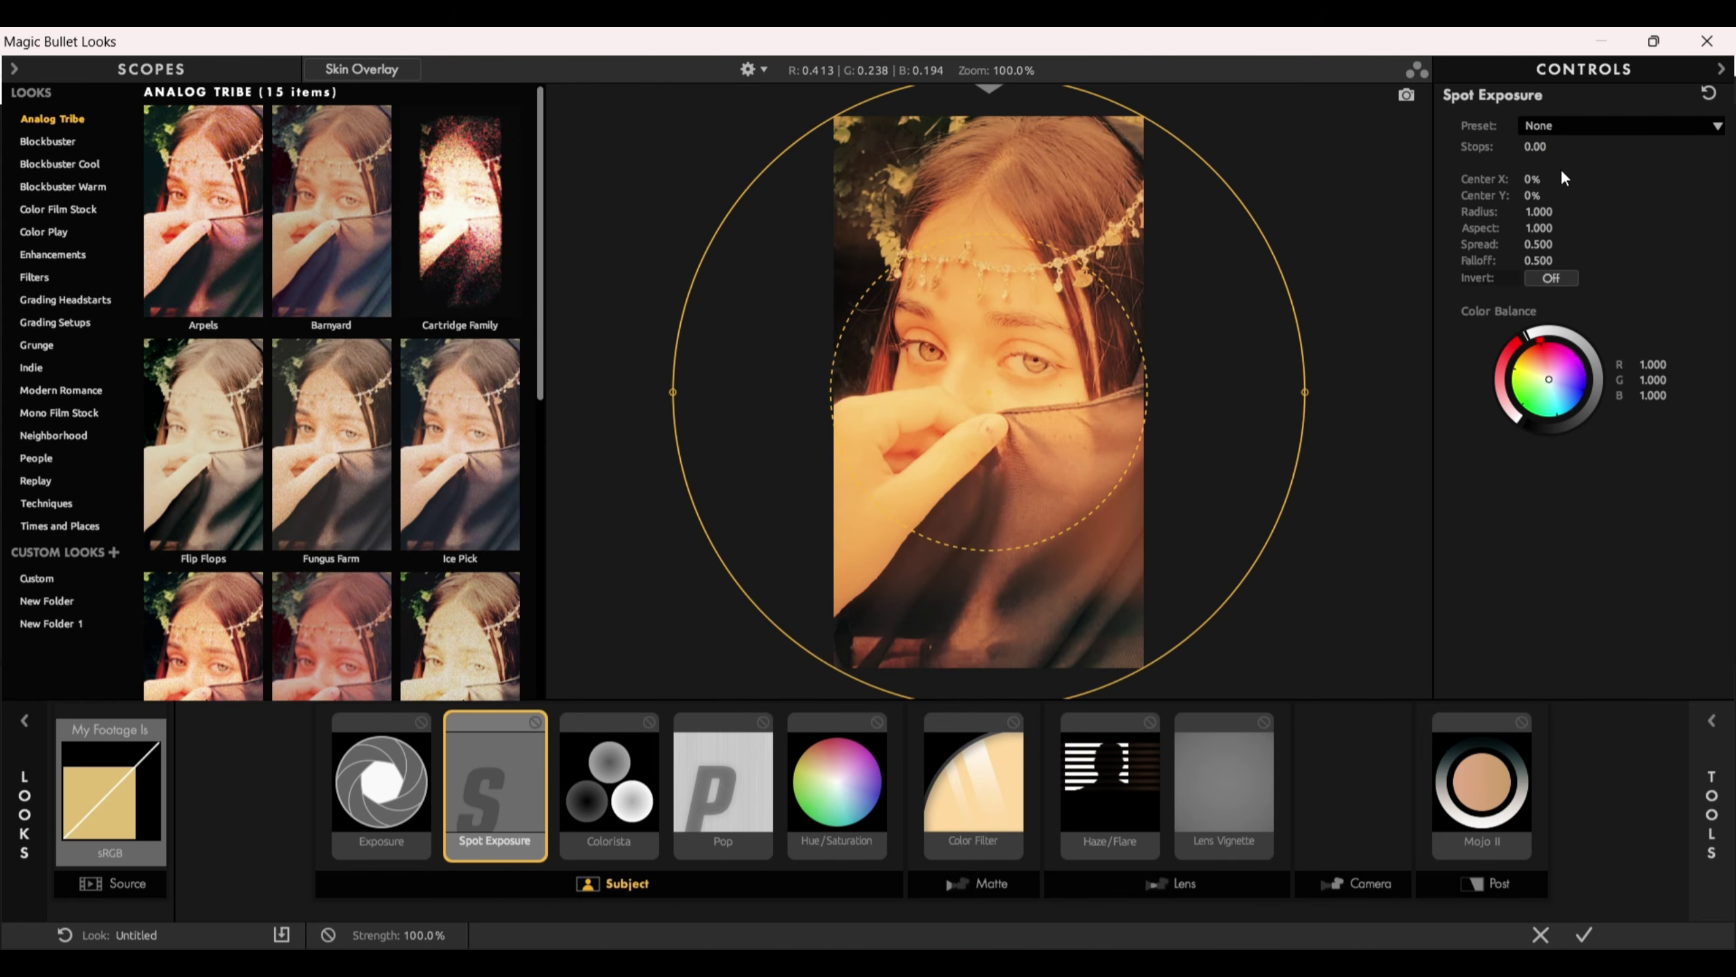
drag(1536, 146, 1547, 146)
click(1530, 148)
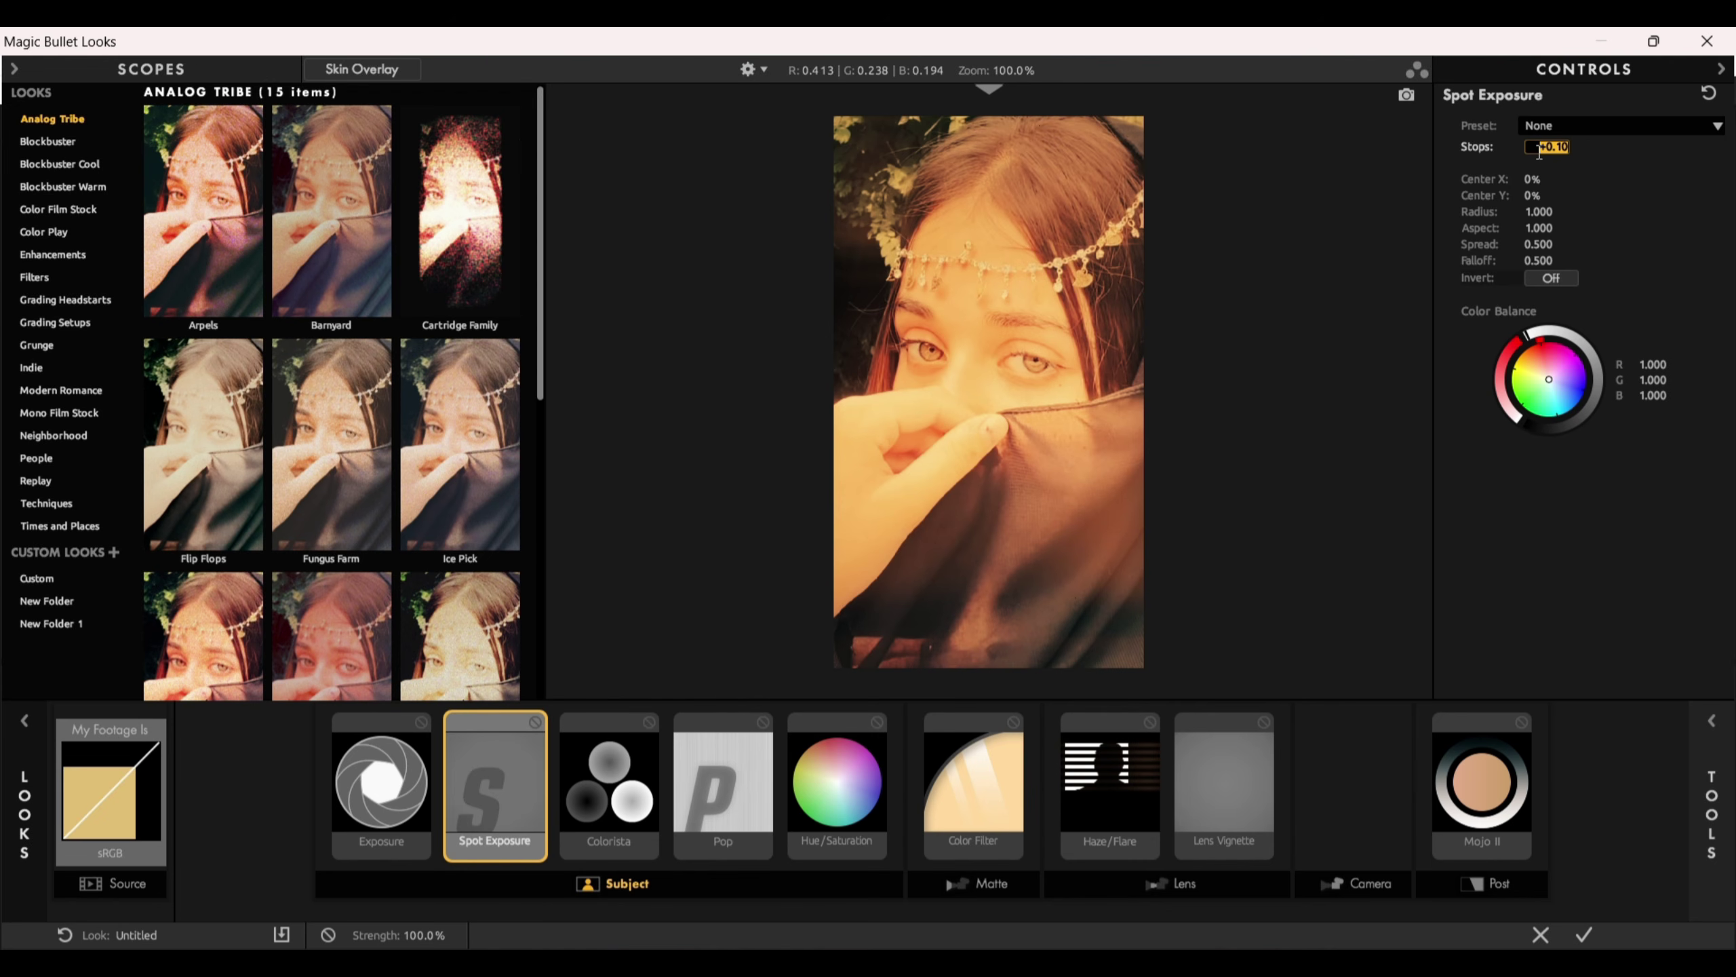
key(BackSpace)
text(0.3)
key(Return)
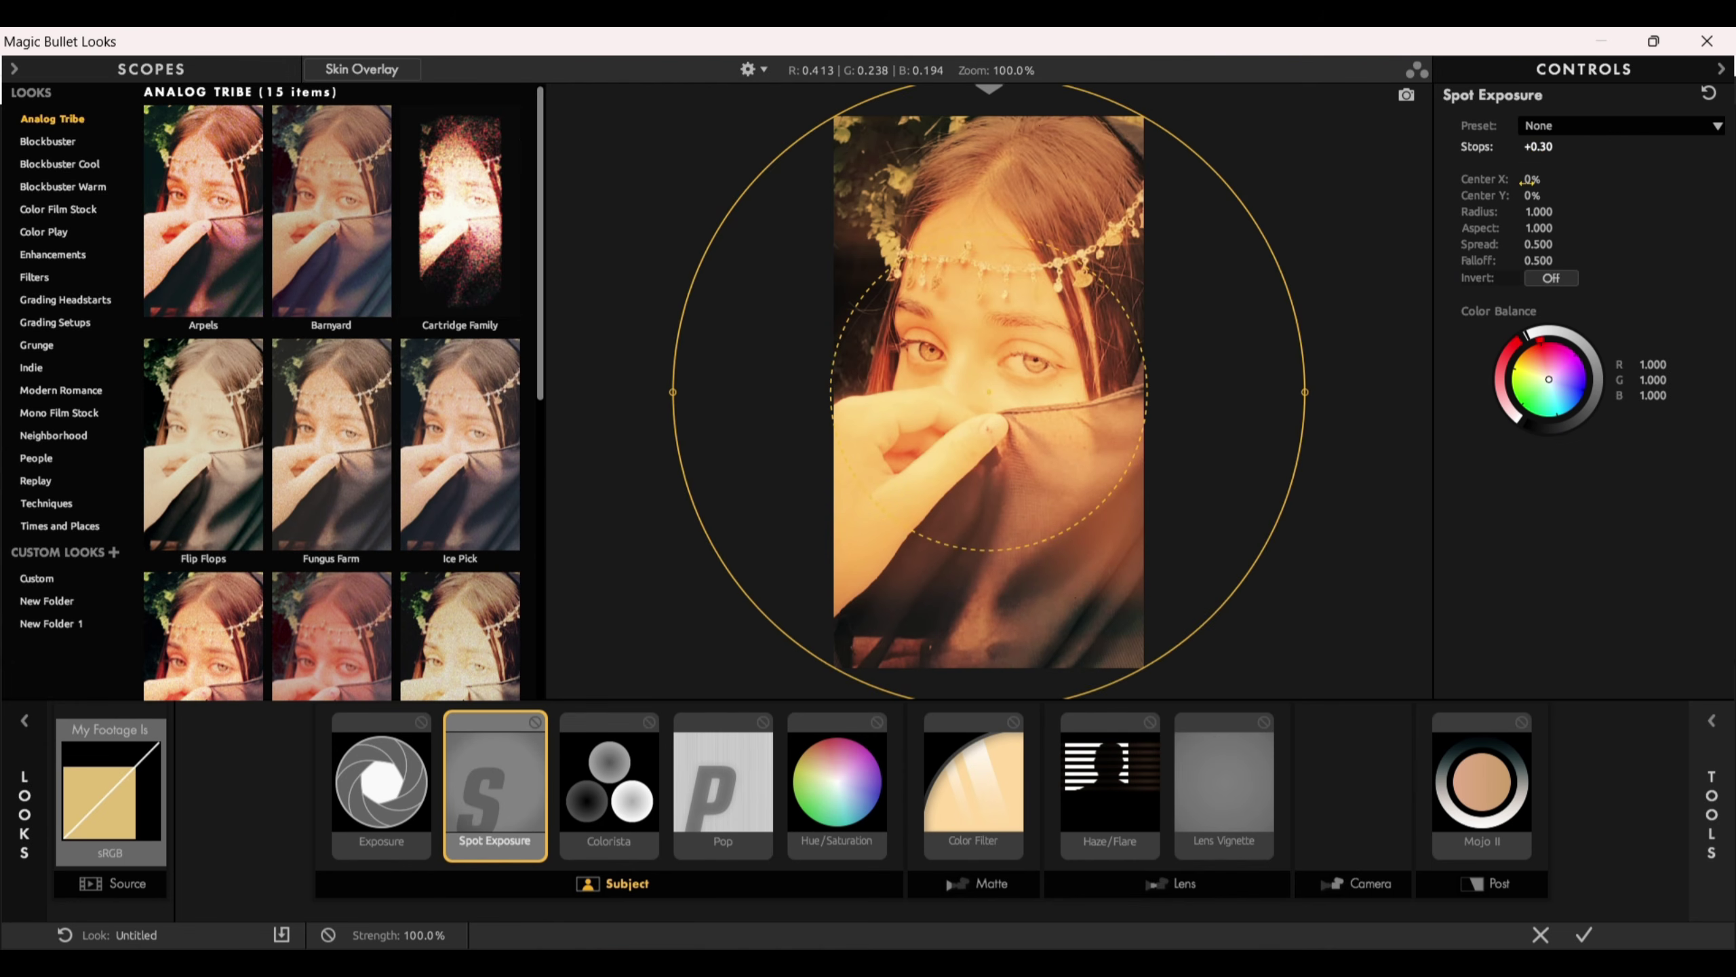
drag(1524, 179, 1591, 180)
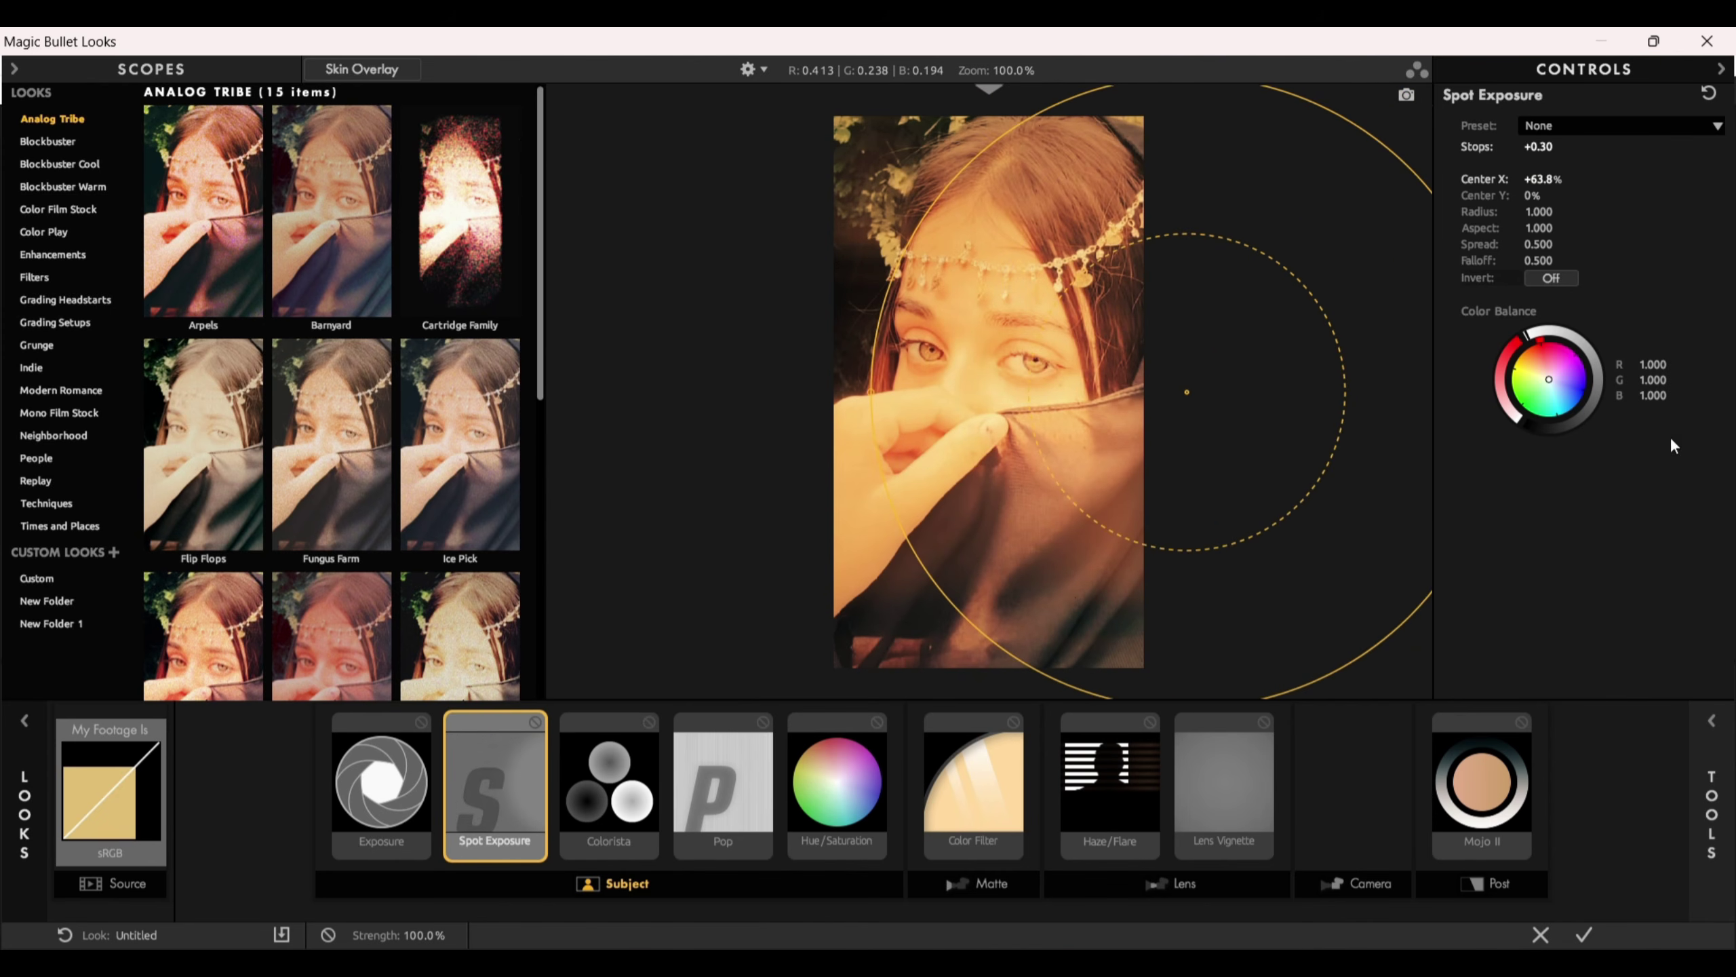
Disable the Color Filter tool and switch Mojo II off and back on to compare the preview
click(1014, 723)
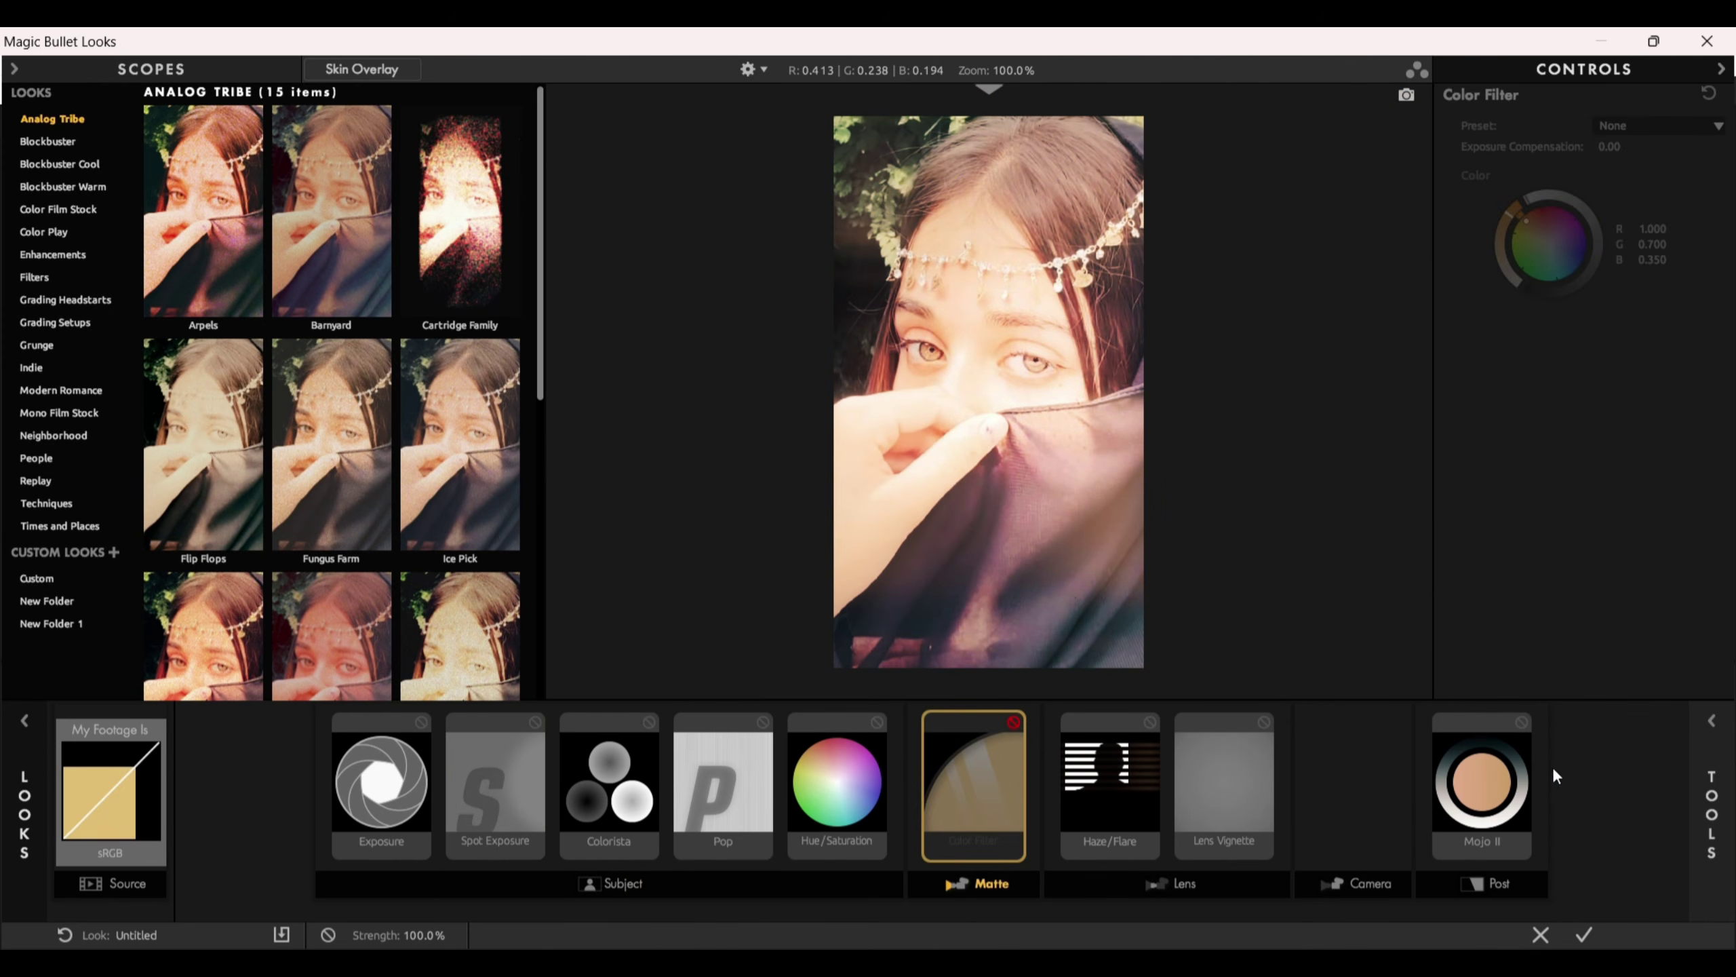
click(1525, 725)
click(1525, 725)
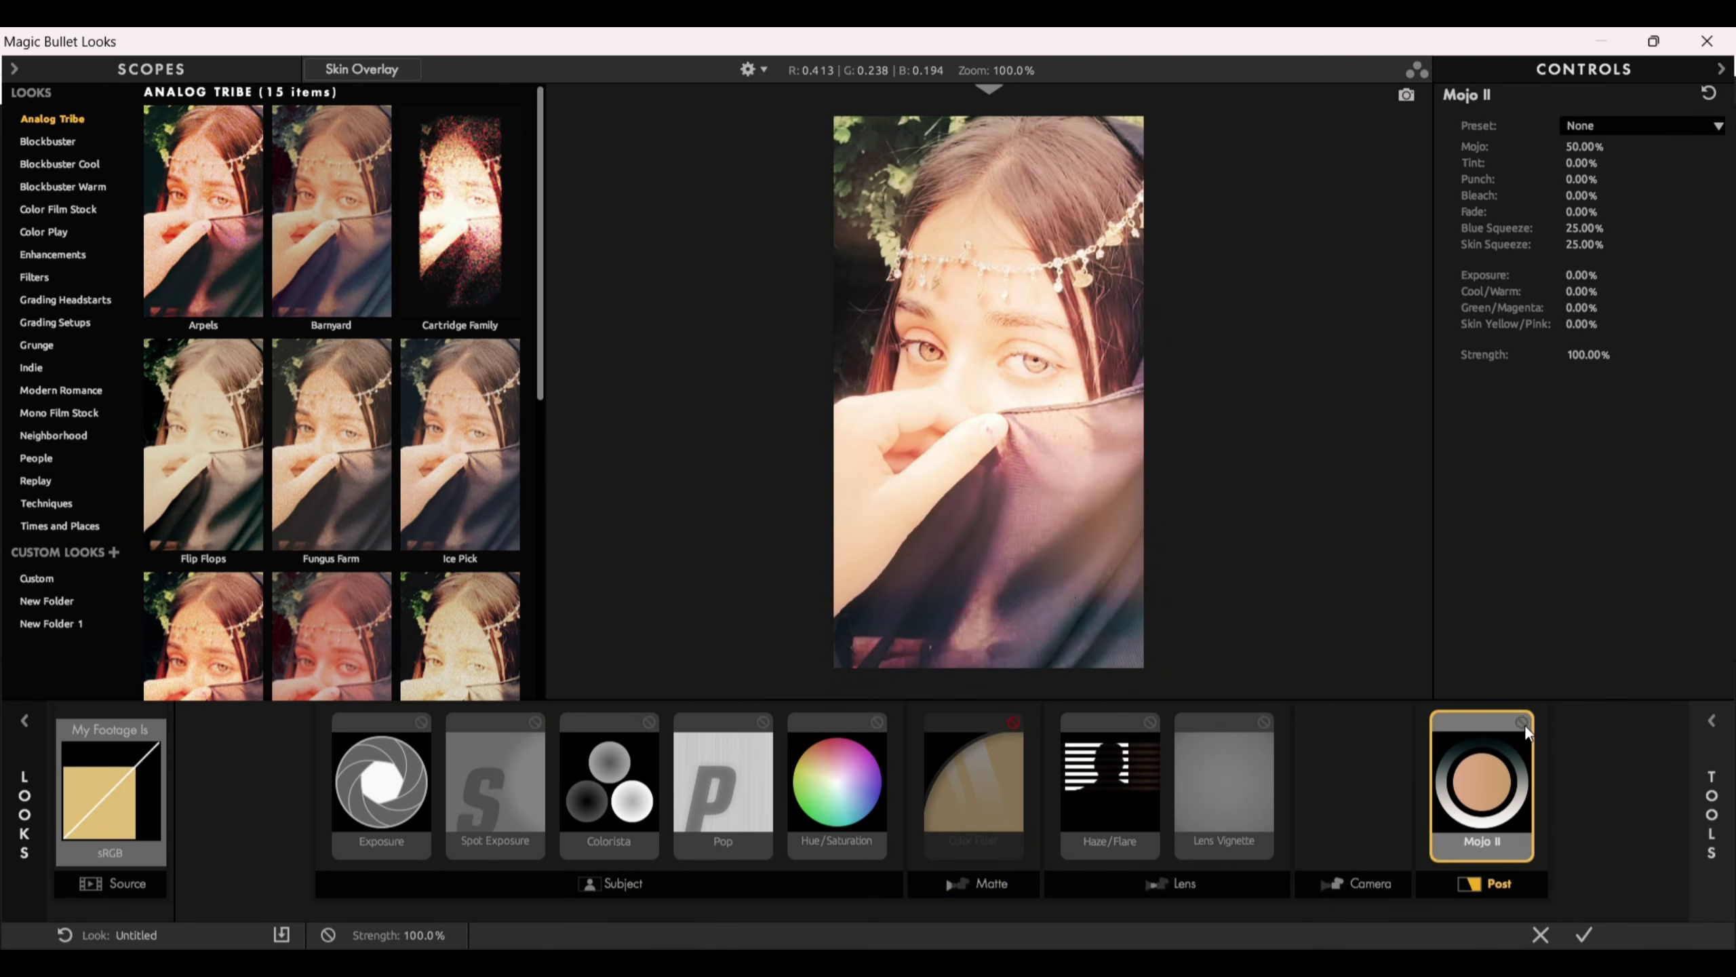
Try the Spot Exposure tool with Radius about 1.034 and its center at about X +7.3%, Y +4.9%
click(490, 767)
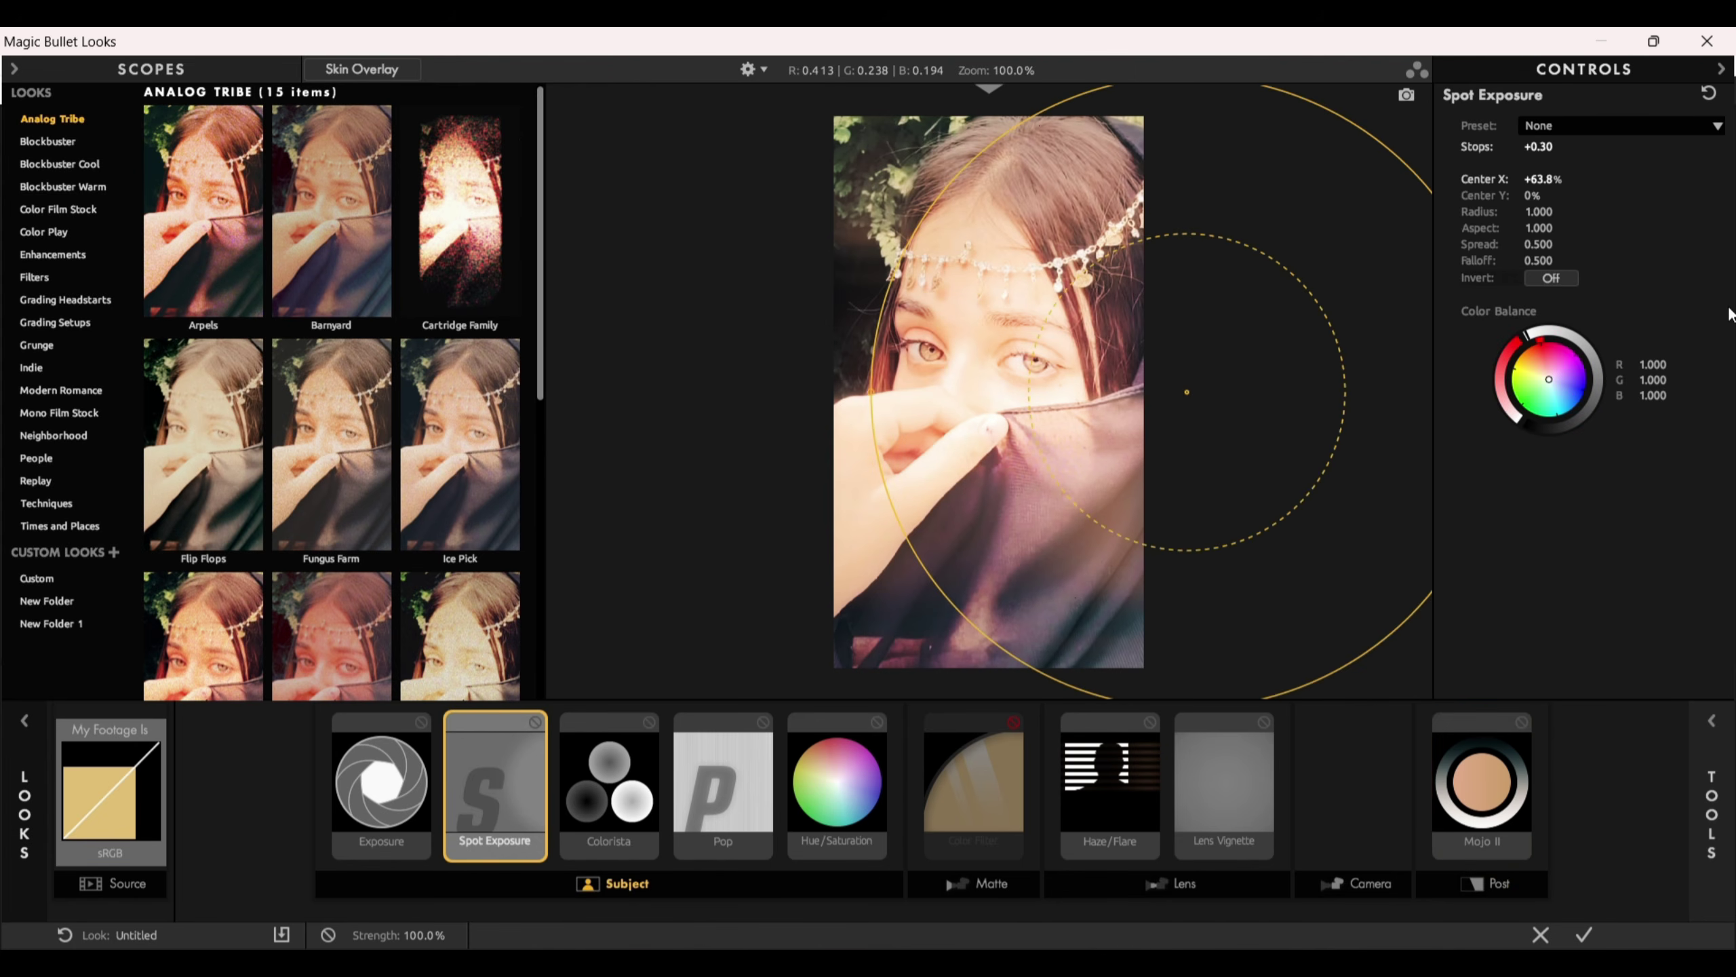
drag(1162, 400, 1001, 611)
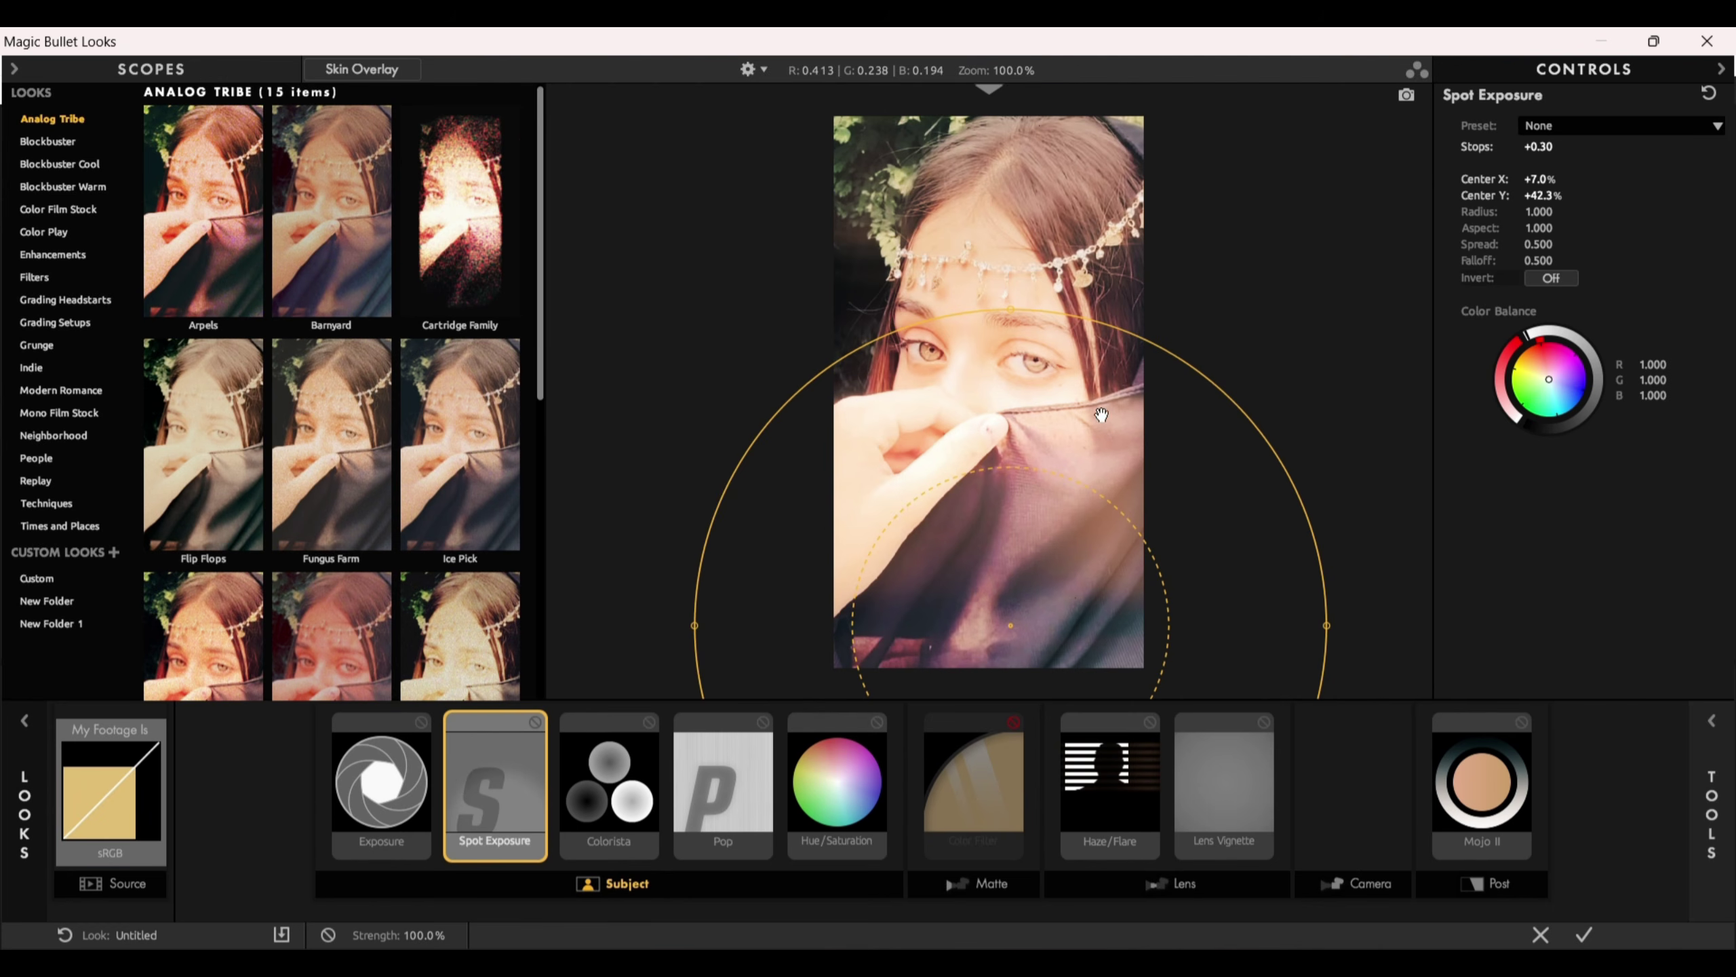
drag(1134, 337, 1144, 327)
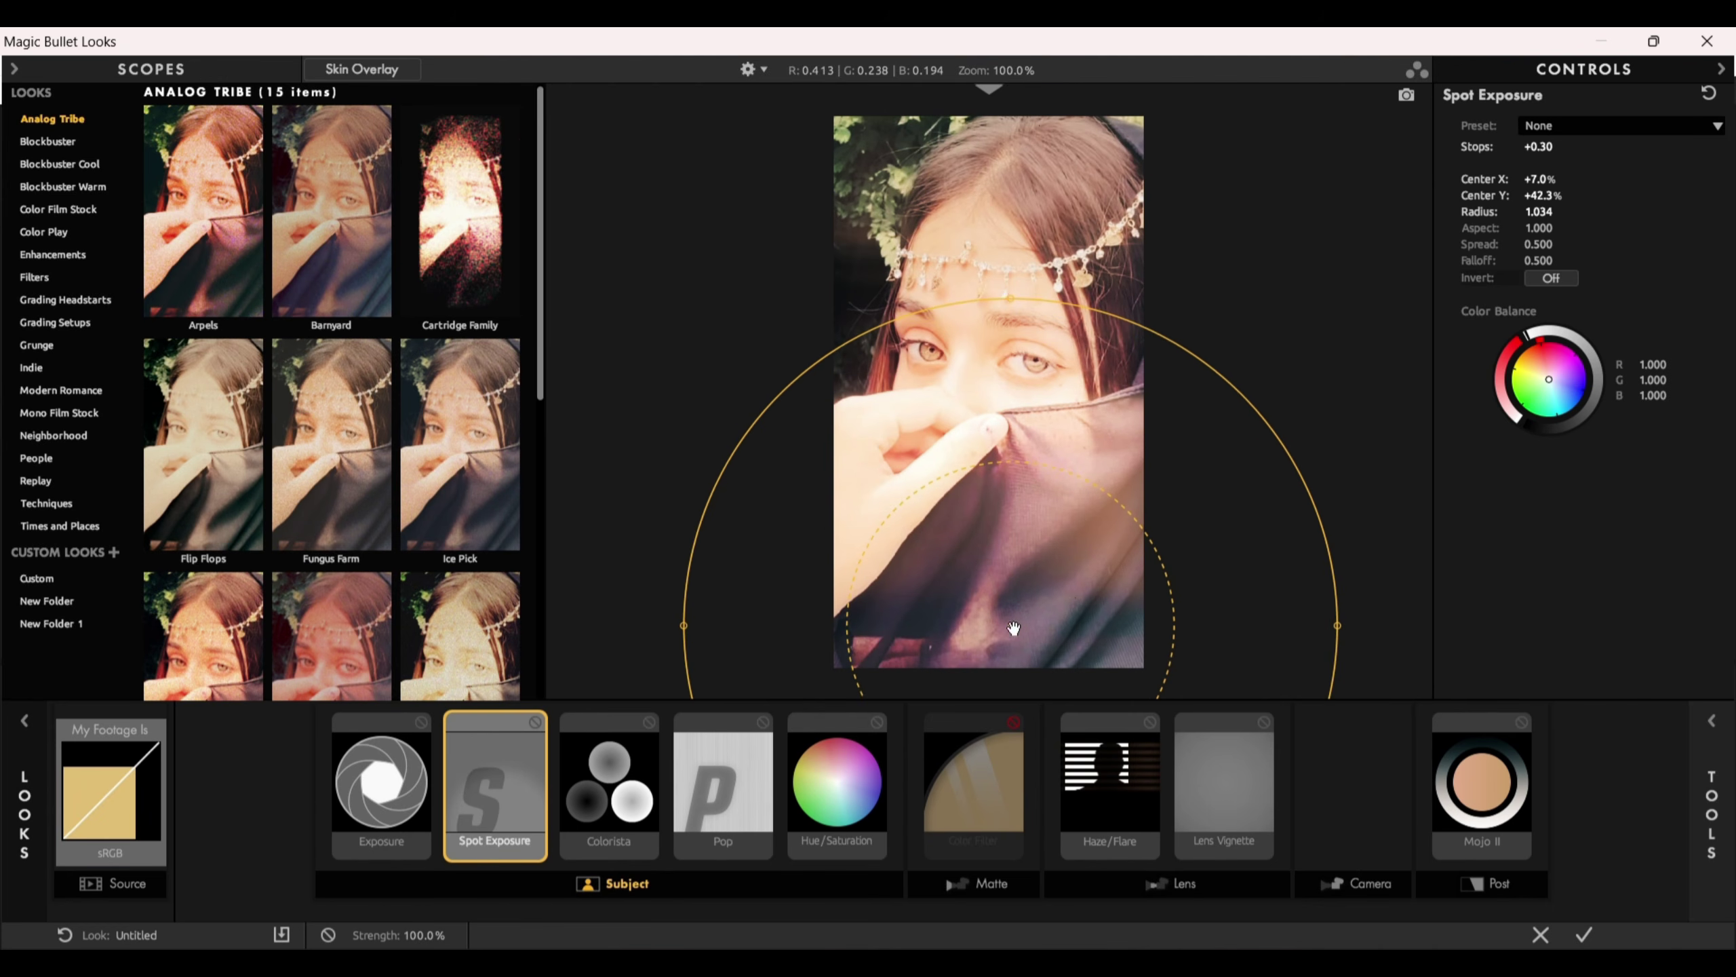
drag(1018, 616, 1022, 402)
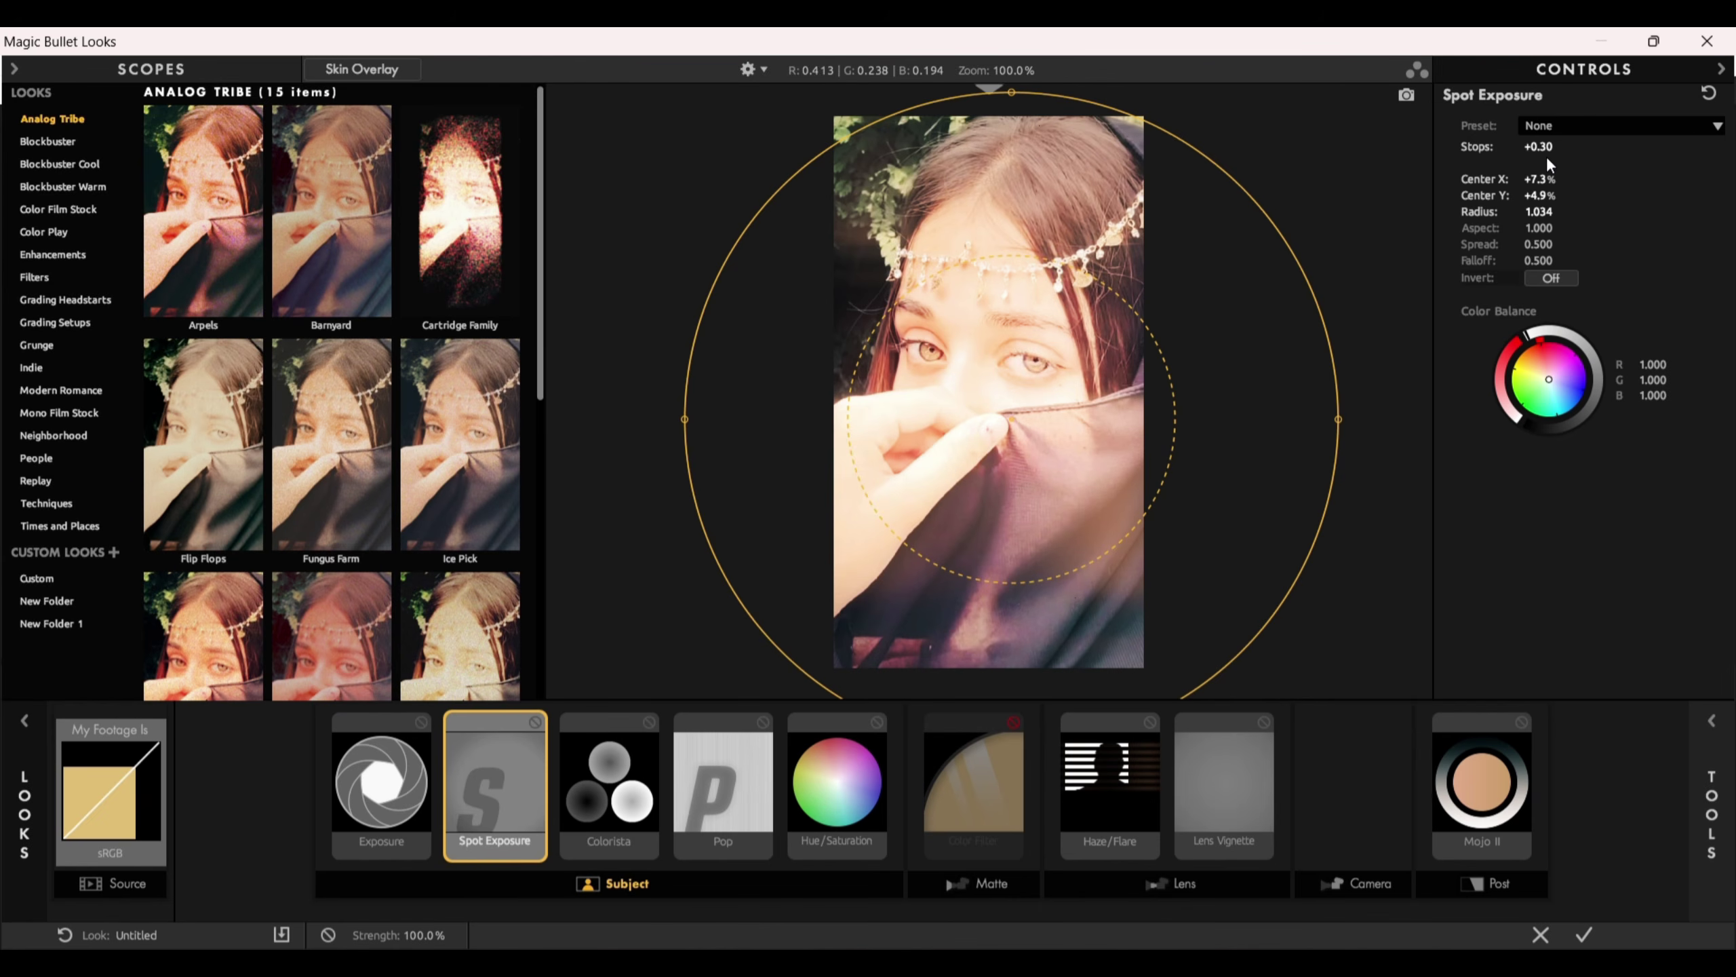
Set the Spot Exposure tool's Center X to +2.5%, Center Y to -34.0% and reset its Radius to 1.000
click(1535, 178)
key(BackSpace)
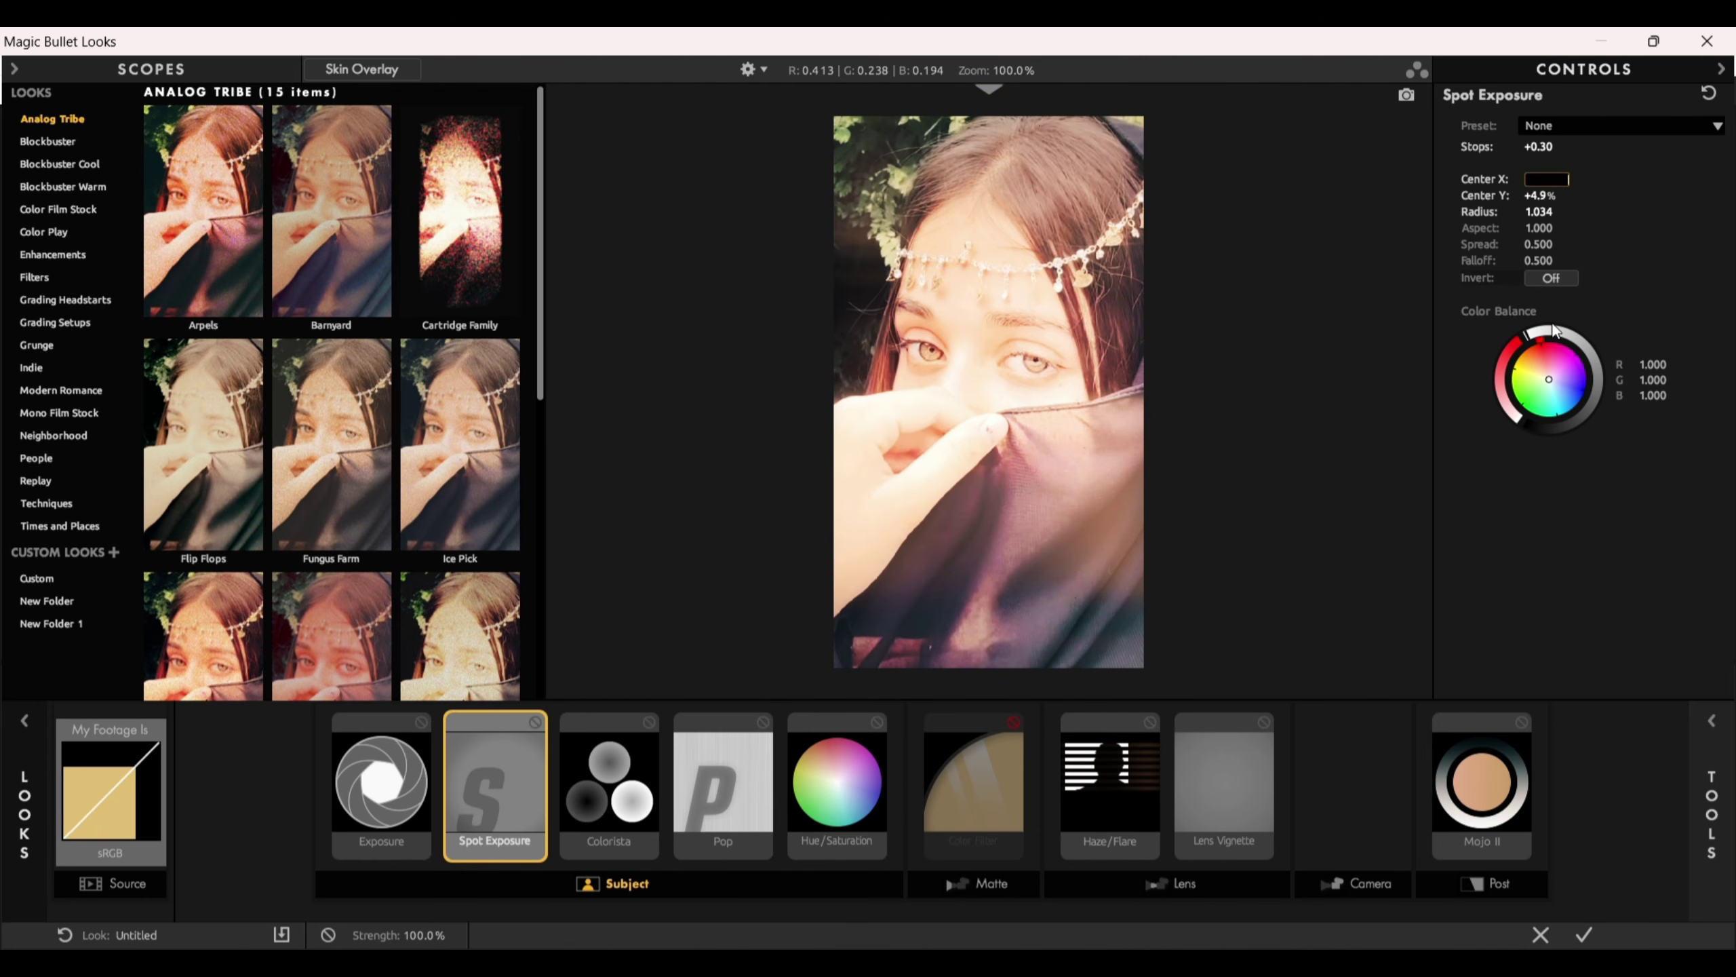
text(2.5)
key(Return)
click(1528, 195)
text(-34)
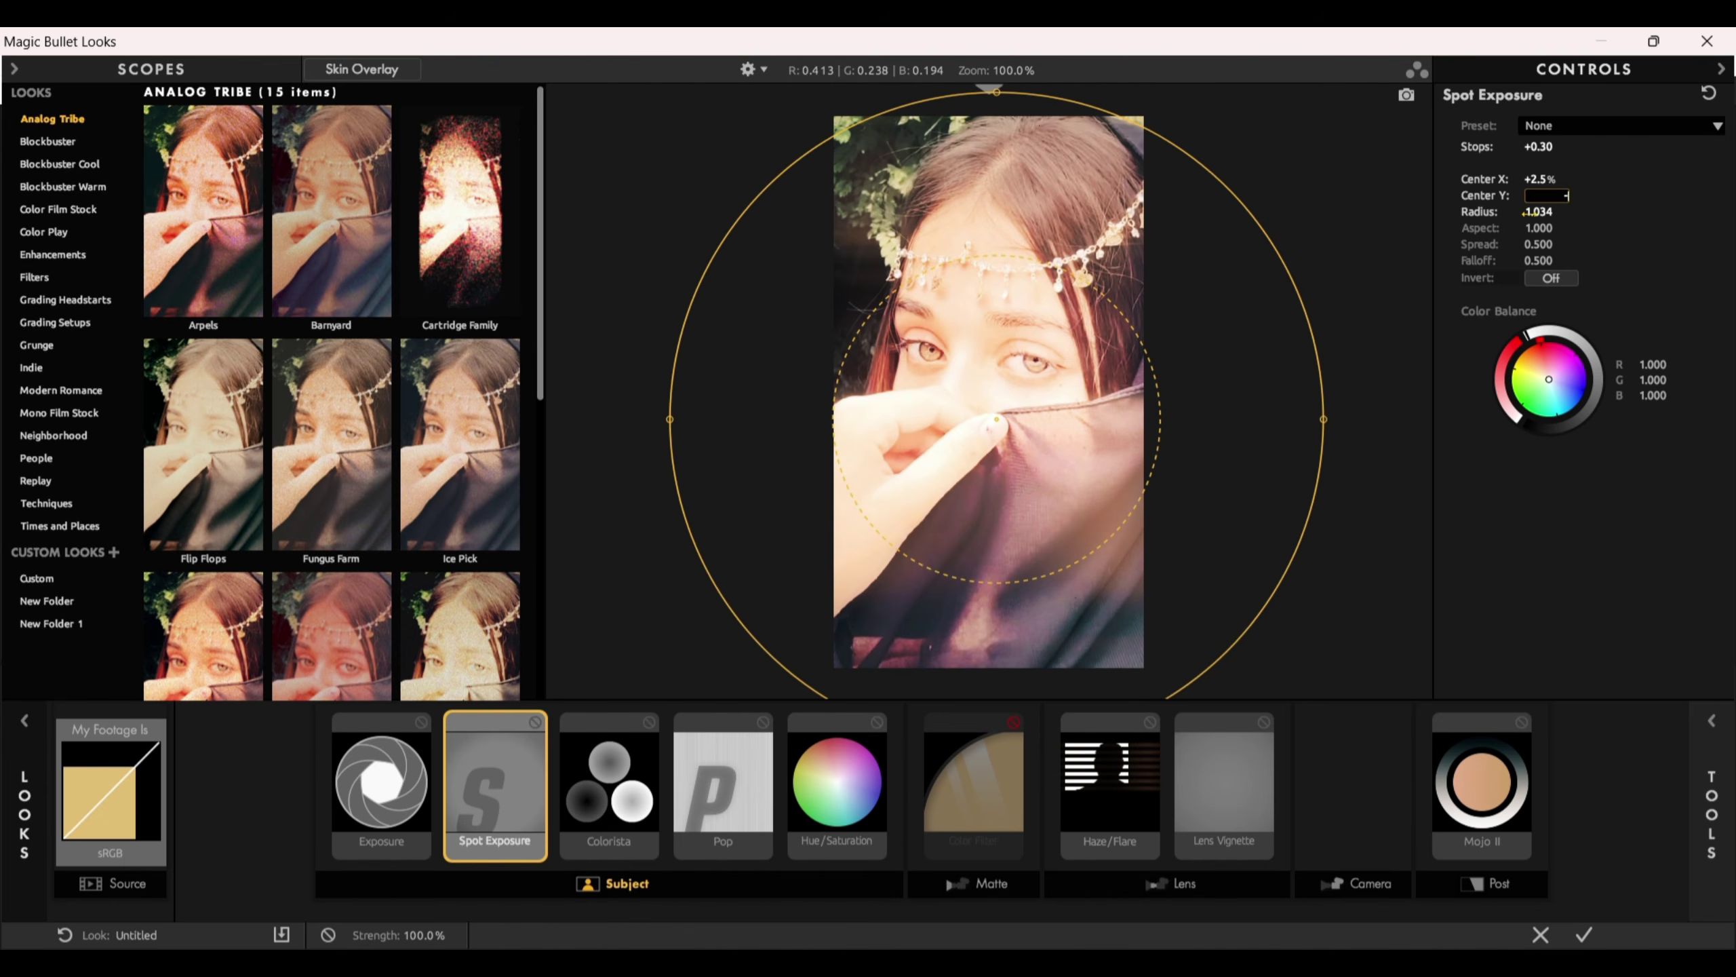
key(Return)
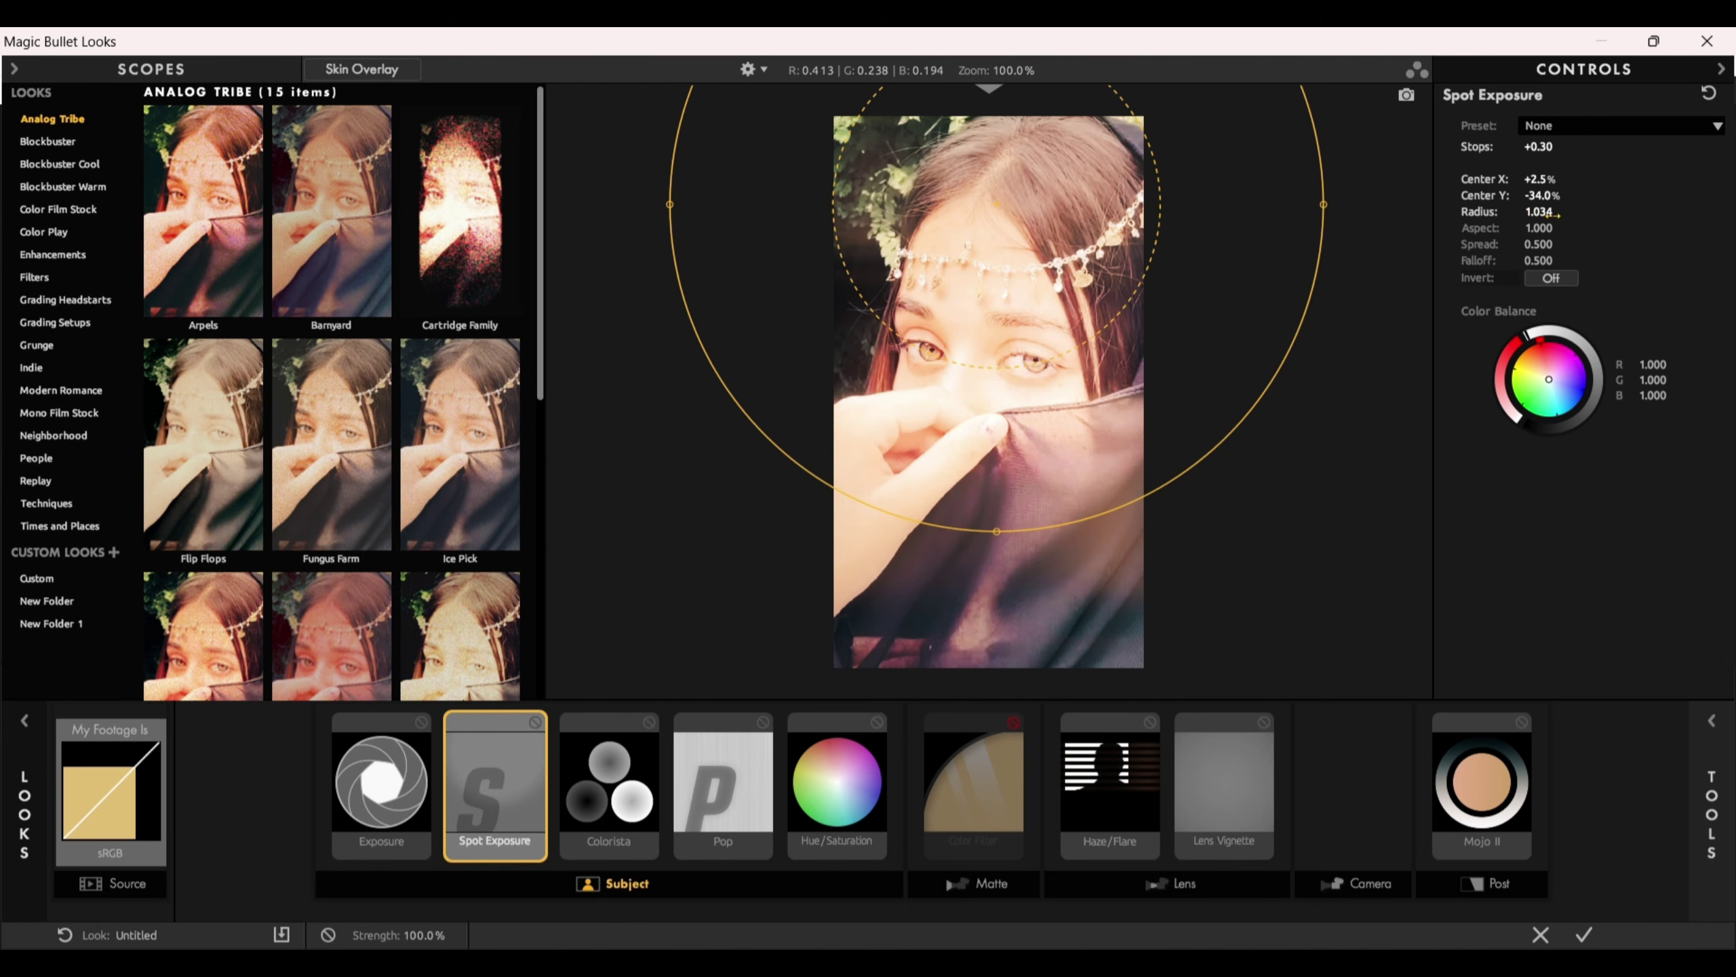
click(1554, 217)
key(Return)
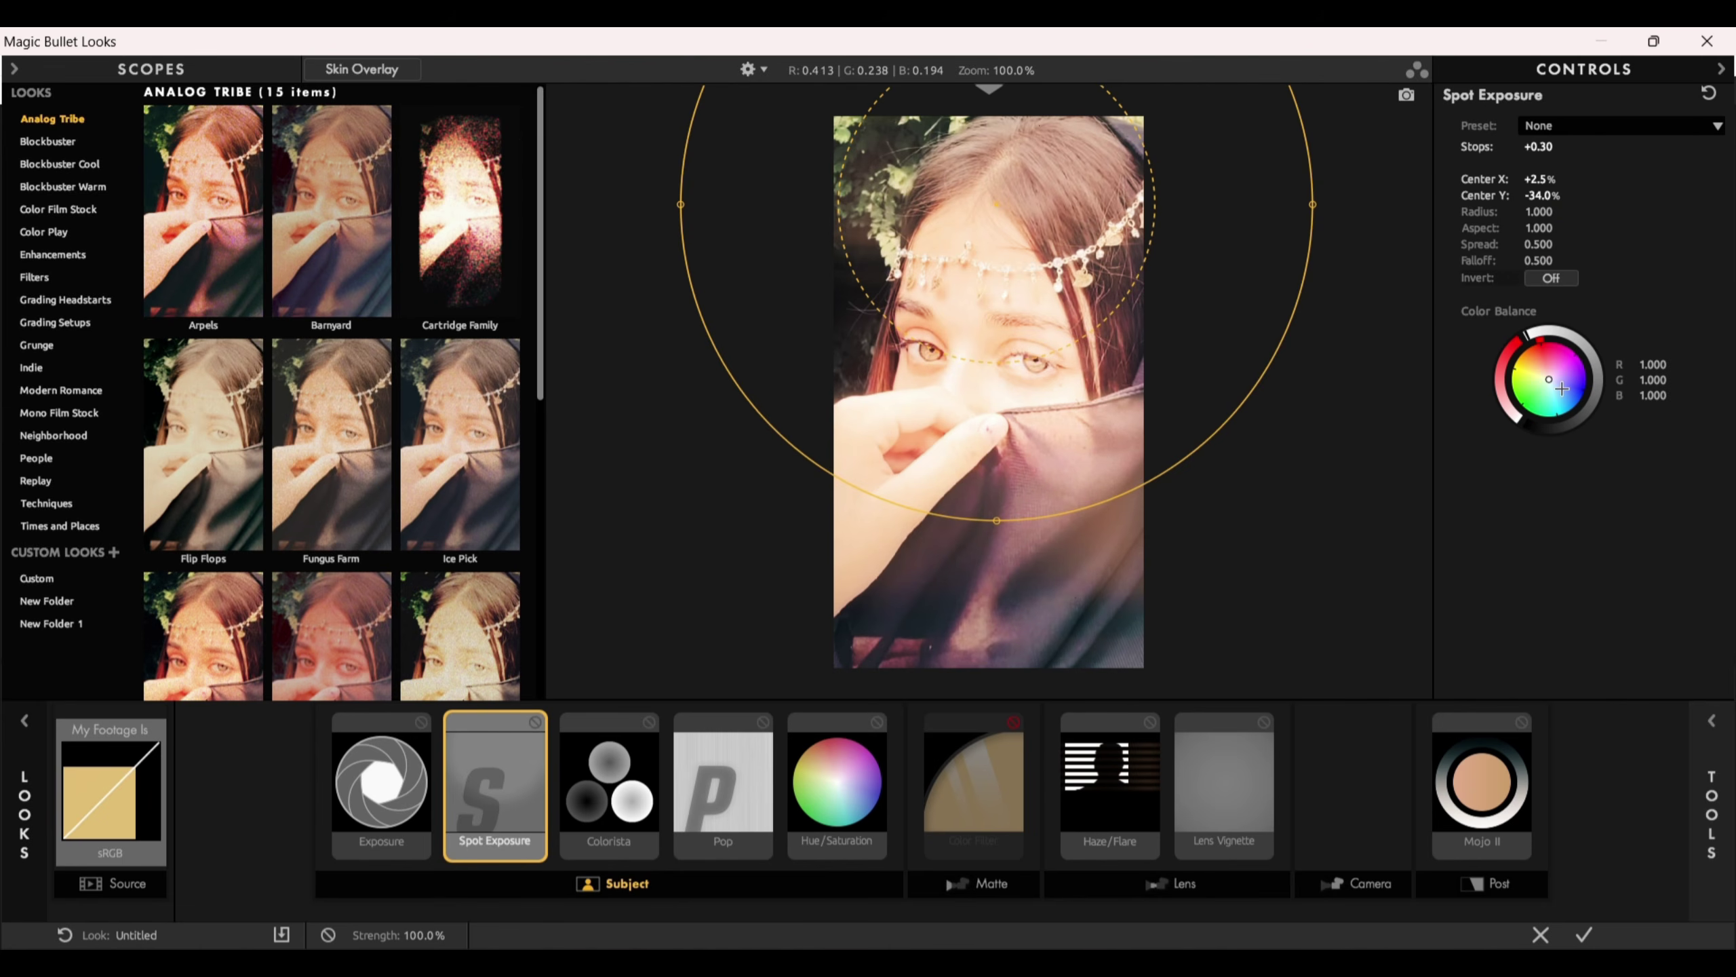
Nudge the Spot Exposure tool's Color Balance to about 0.999 for red, green and blue
click(1548, 381)
drag(1549, 379, 1549, 378)
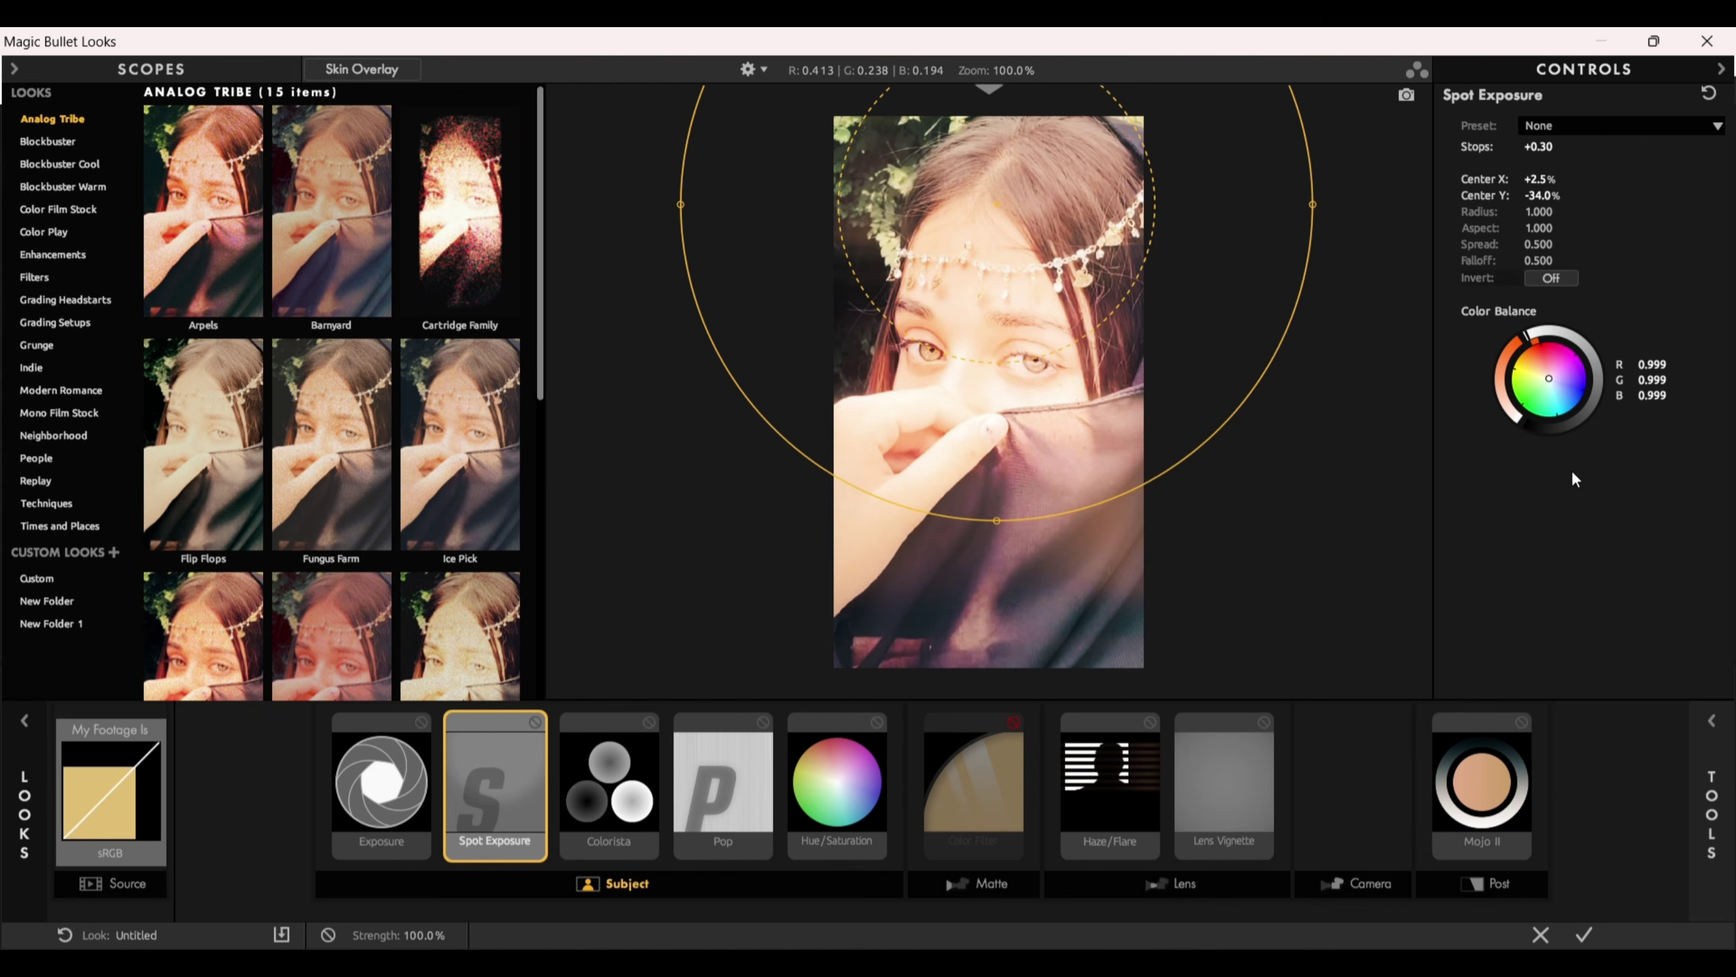
click(1657, 364)
key(Tab)
Try the Spot Exposure circle over the lower part of the frame and reposition it over the upper face
drag(995, 204, 753, 528)
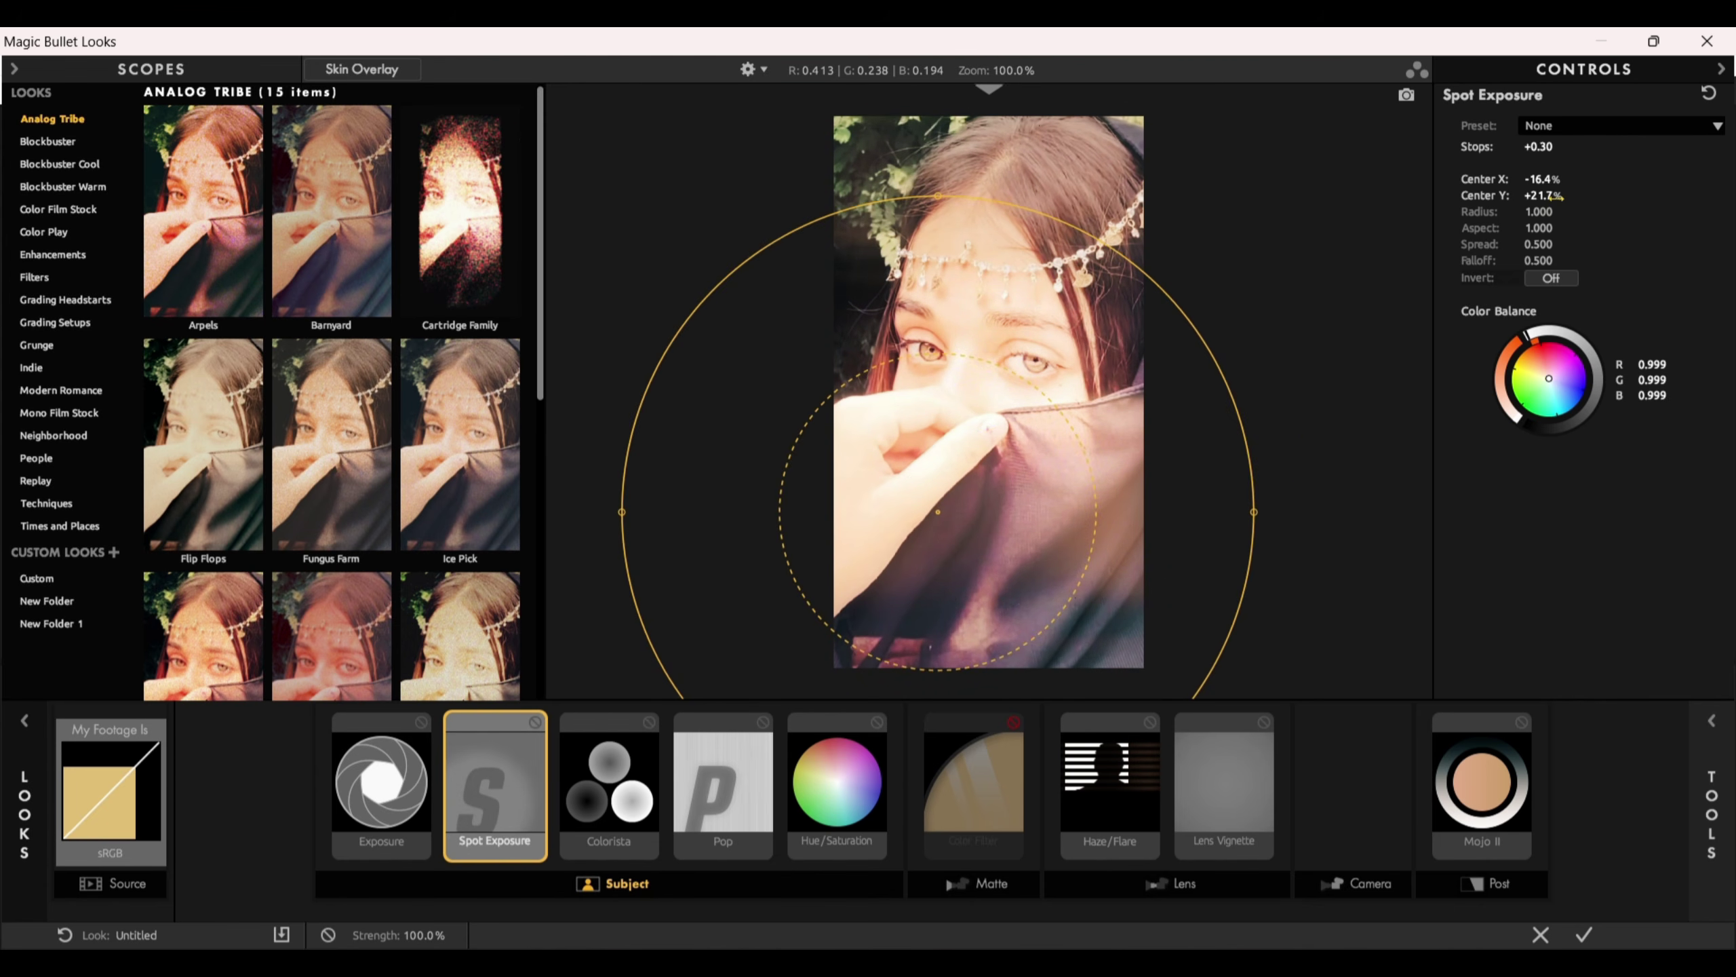
drag(1004, 483, 1032, 188)
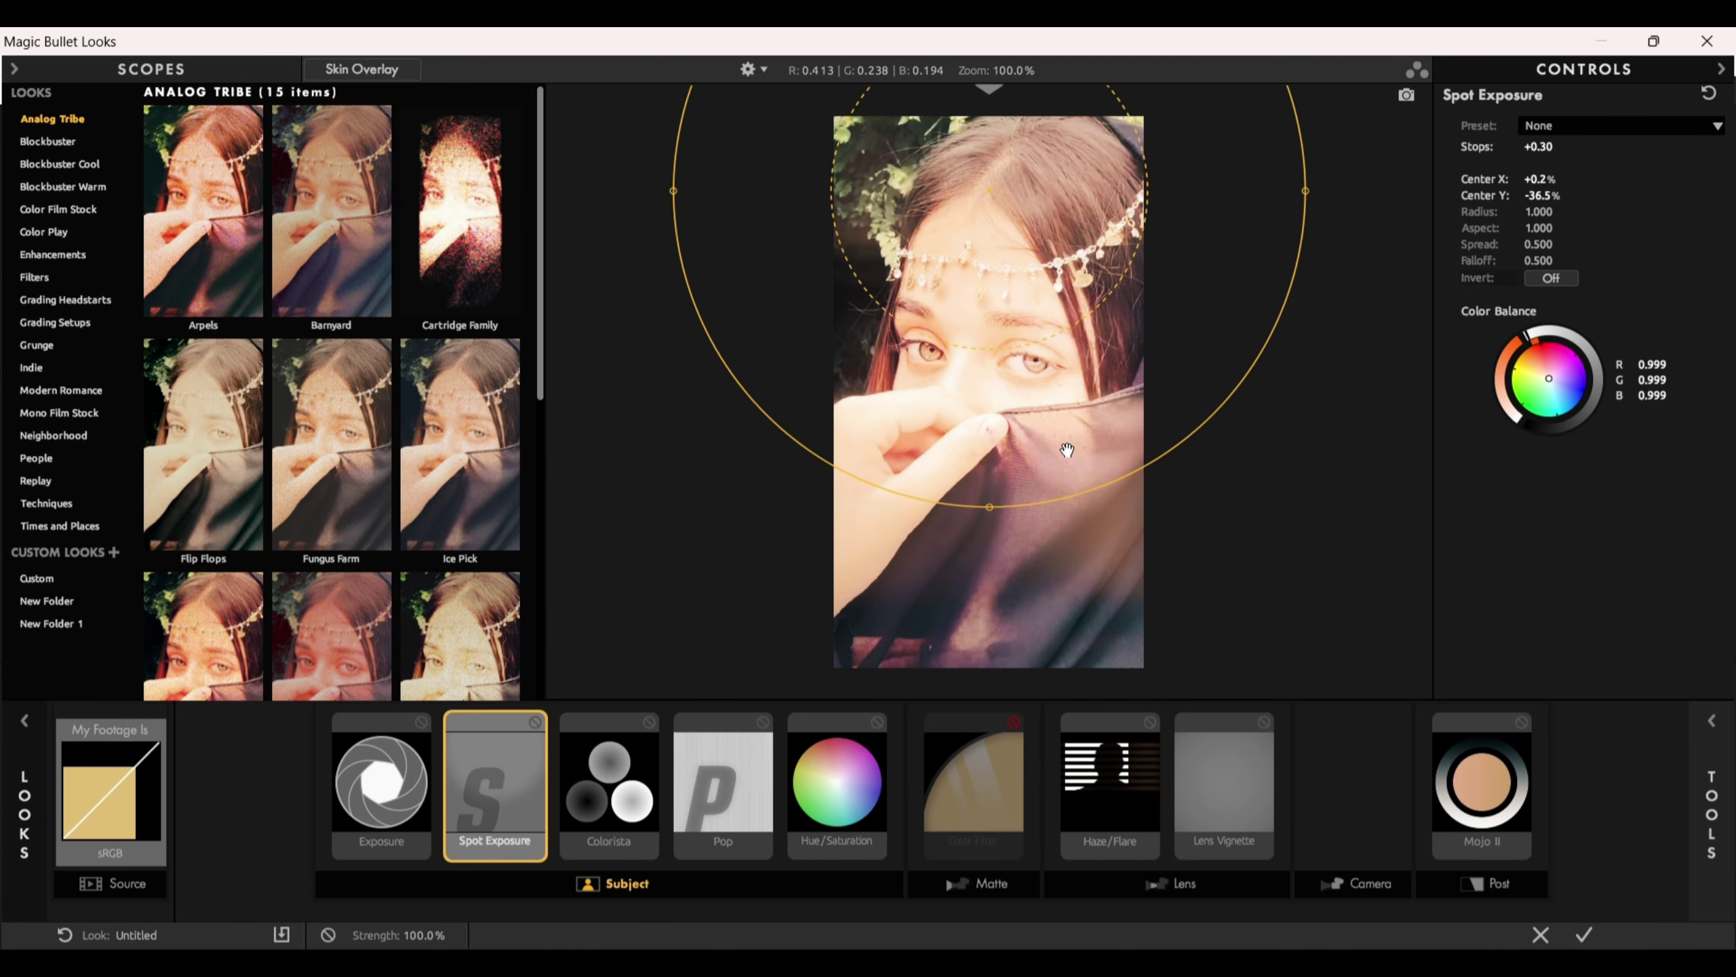
mouse_move(1006, 321)
mouse_down()
mouse_move(1029, 534)
mouse_move(1029, 355)
mouse_move(1014, 346)
mouse_up()
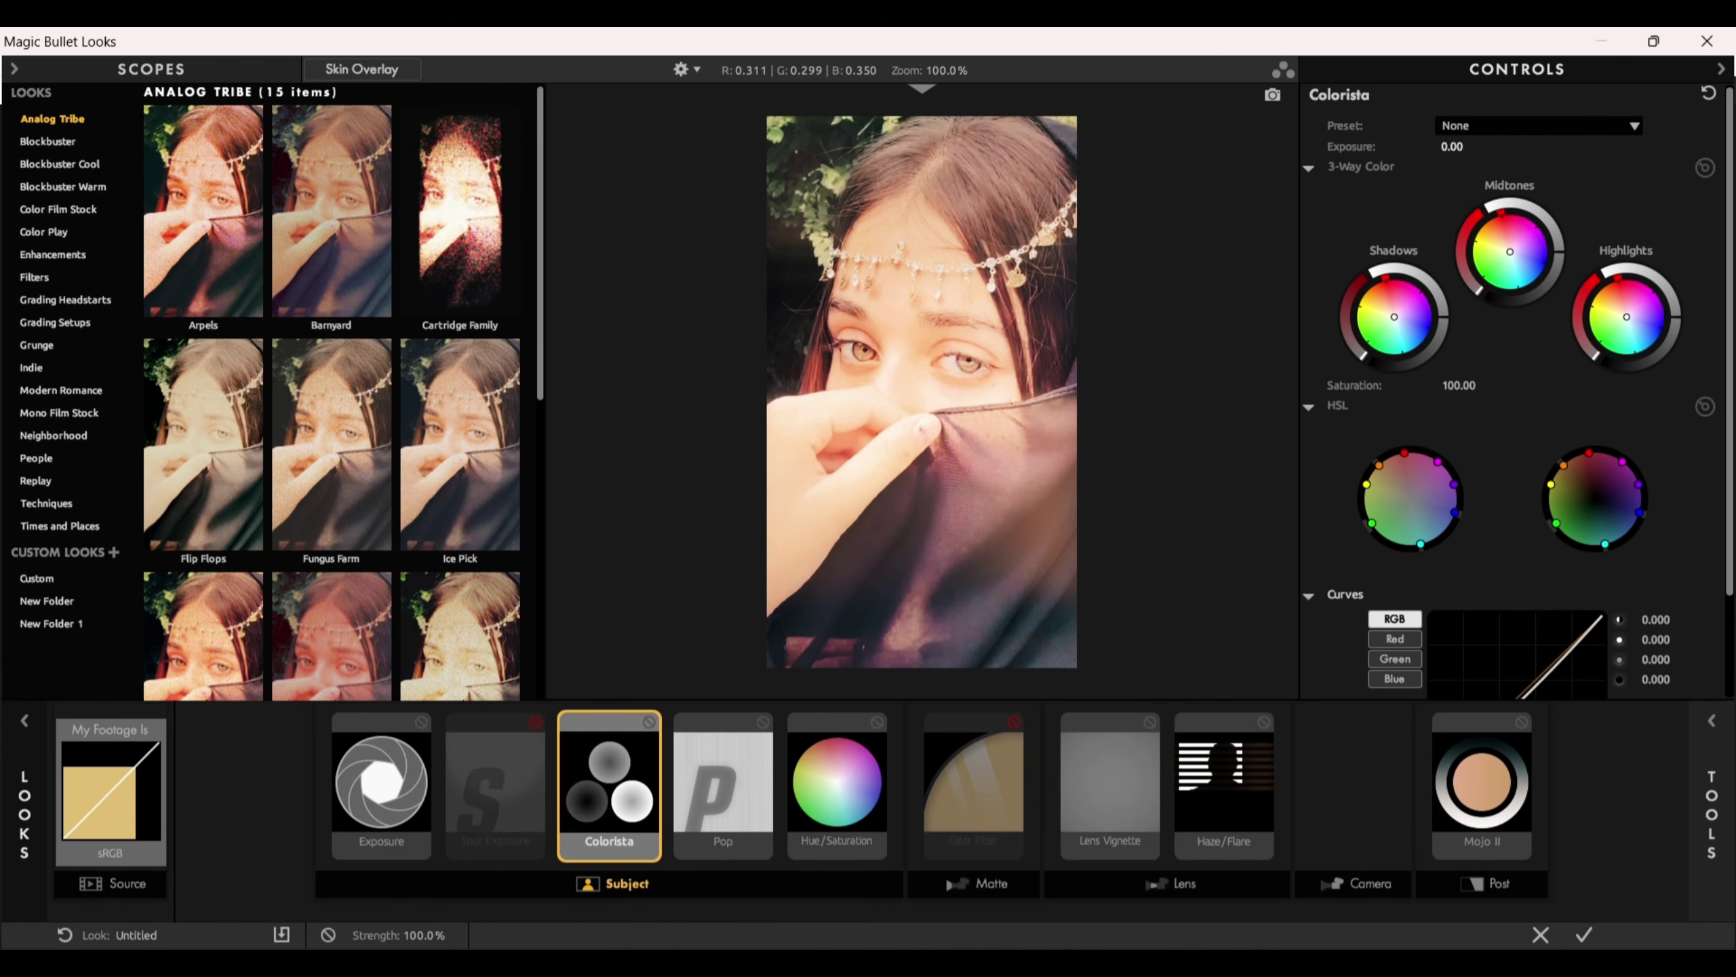
Adjust the Colorista tool's Exposure slightly and set the Pop tool's Pop value to 15%
mouse_move(1452, 146)
mouse_down()
mouse_move(1480, 146)
mouse_move(1439, 147)
mouse_move(1463, 147)
mouse_up()
click(768, 777)
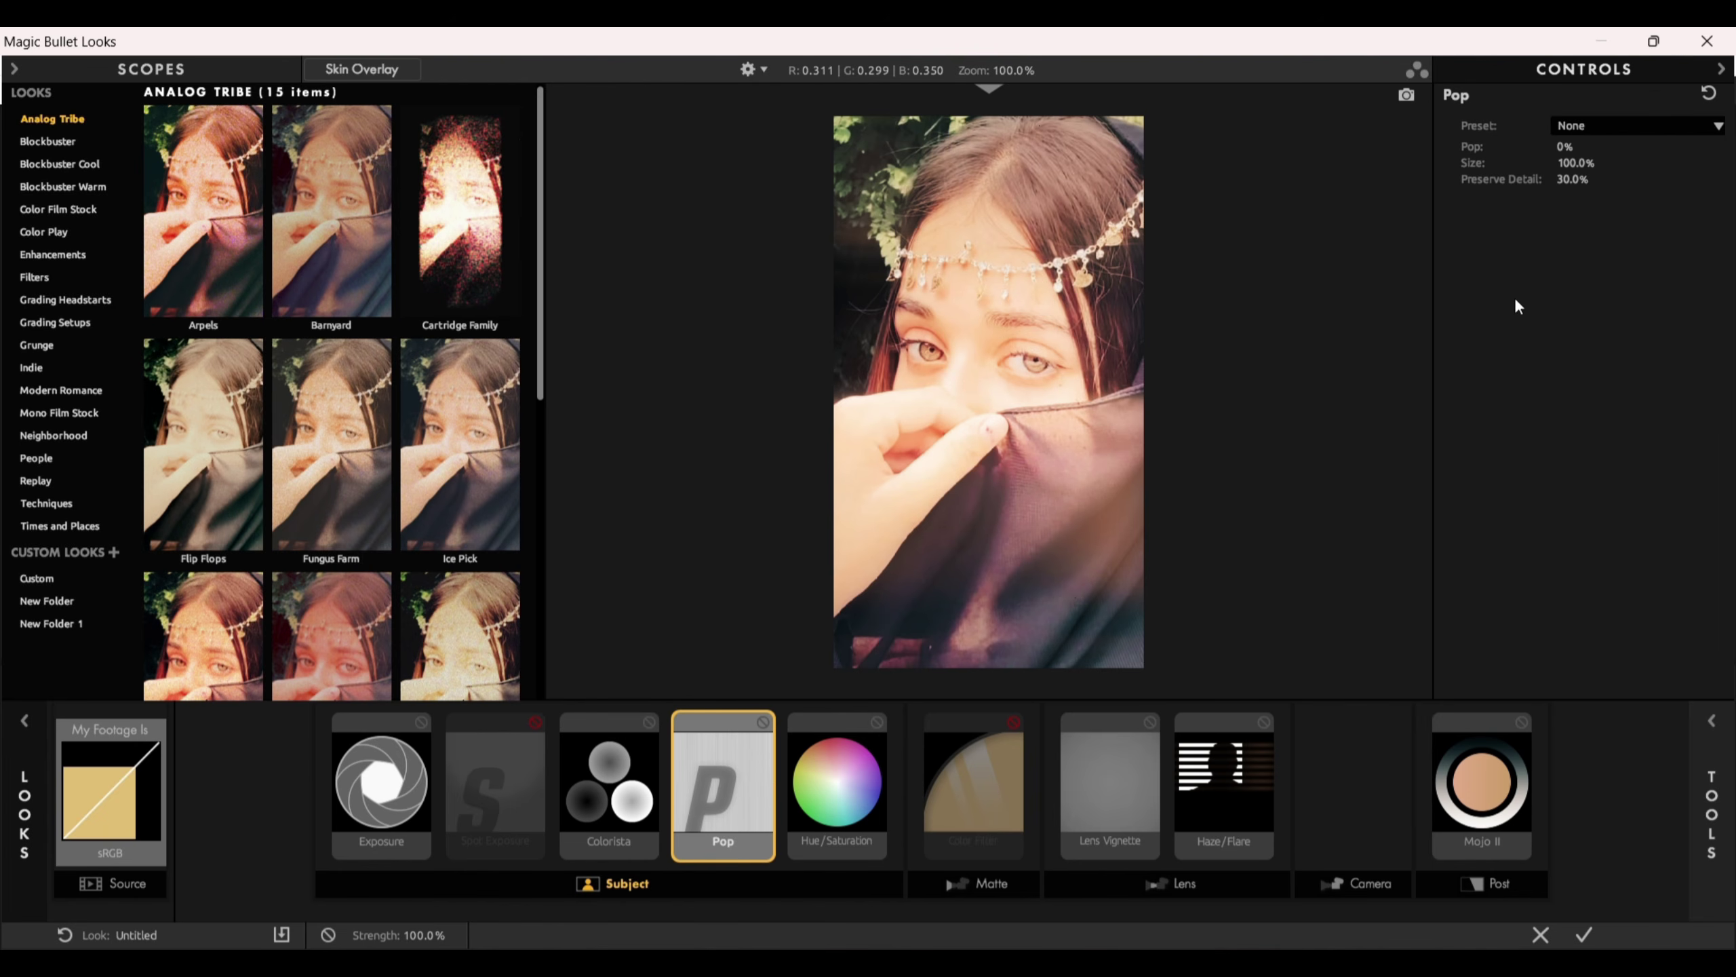
mouse_move(1569, 147)
mouse_down()
mouse_move(1641, 146)
mouse_move(1552, 147)
mouse_up()
drag(1573, 147, 1560, 147)
click(1572, 146)
text(15)
key(Return)
Shift the Component Balance color of the Subject stage's Hue/Saturation tool away from its yellow-green setting
click(860, 784)
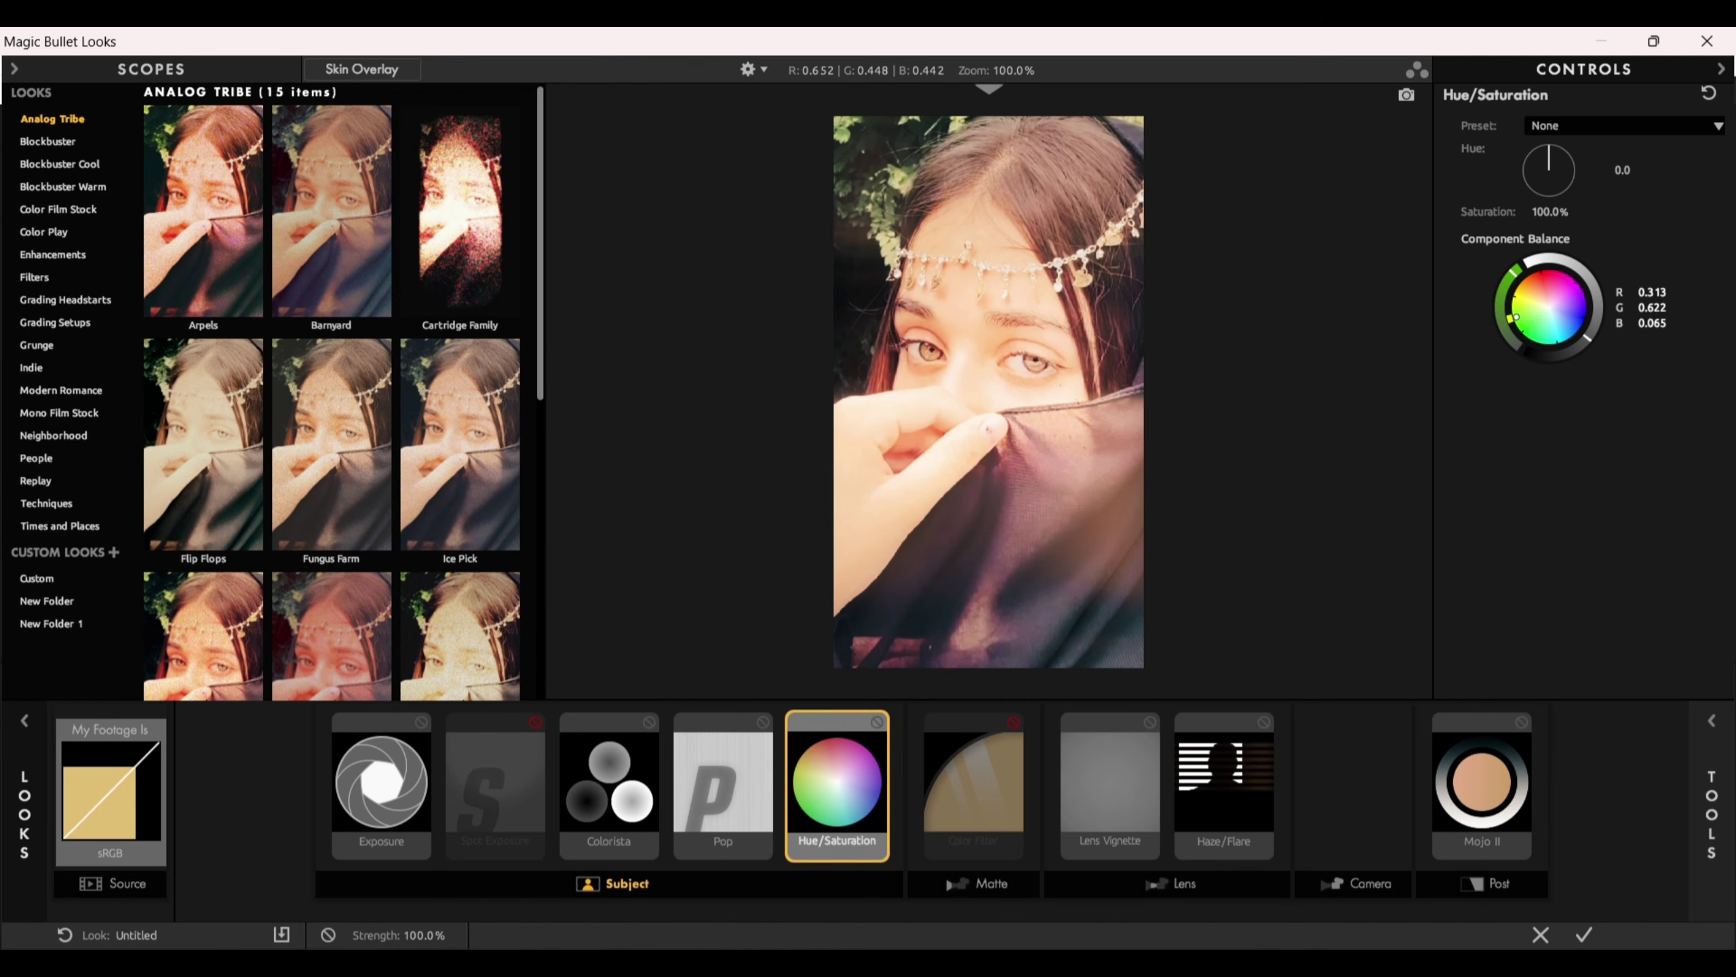
mouse_move(1521, 325)
mouse_down()
mouse_move(1535, 307)
mouse_move(1549, 319)
mouse_move(1537, 294)
mouse_up()
Re-enable the Color Filter tool and soften its color to about R 0.999, G 0.941, B 0.878
click(993, 810)
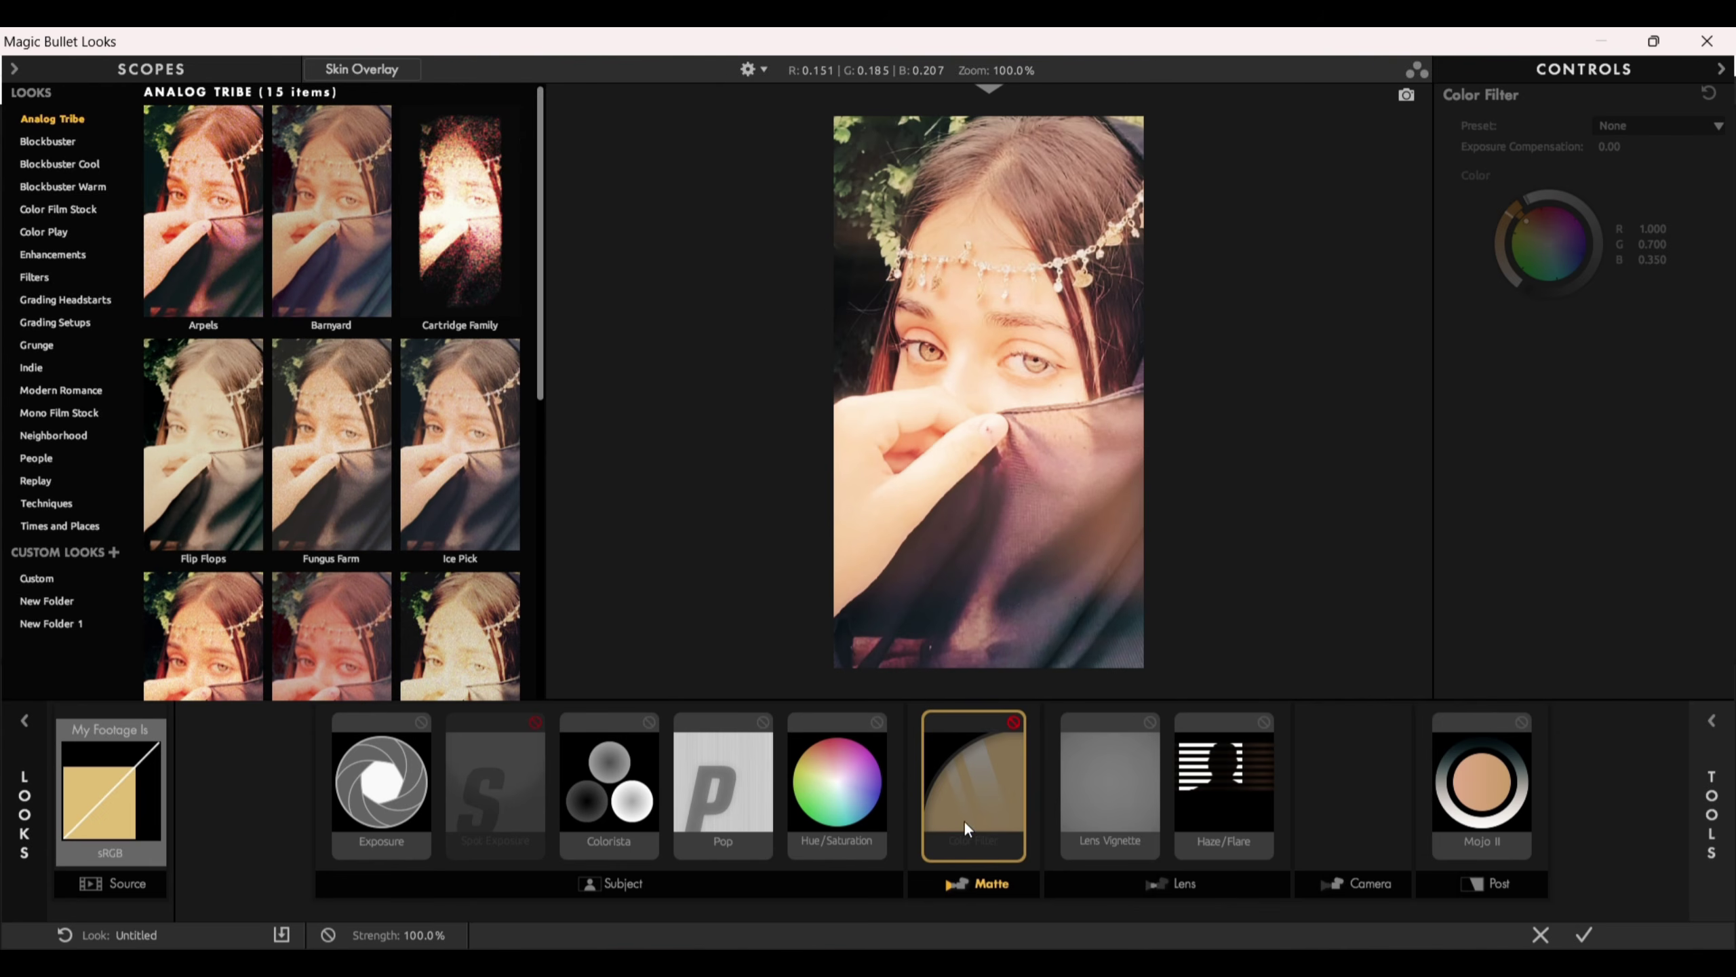
click(1013, 722)
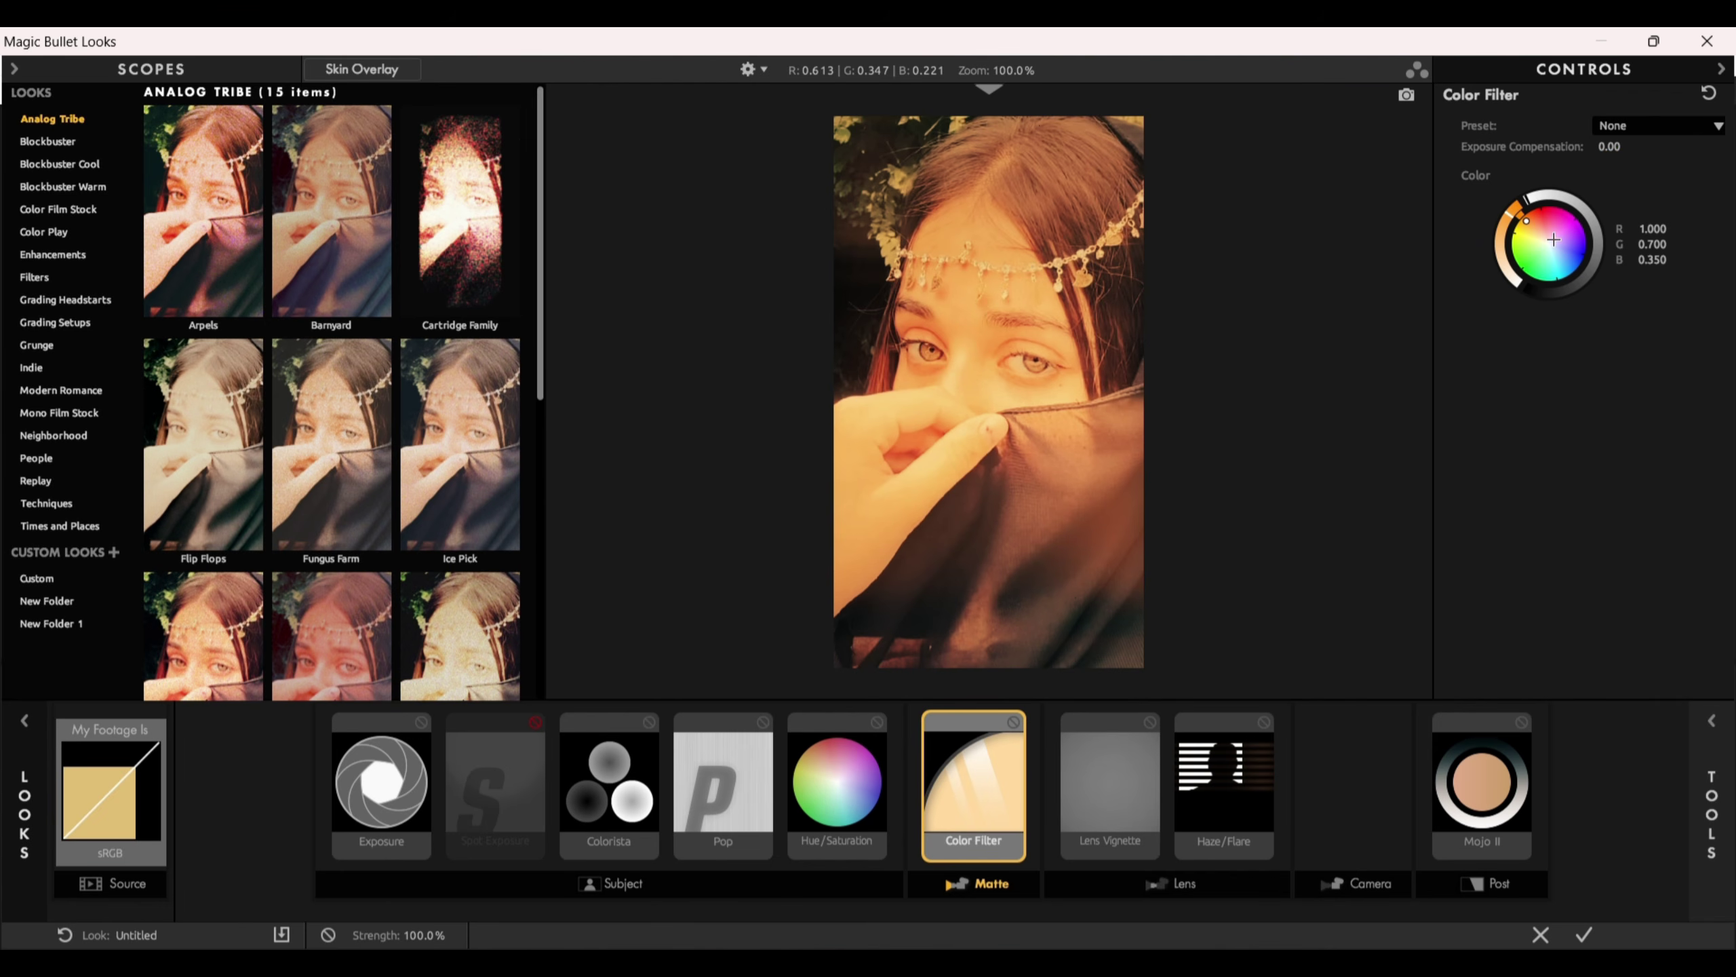
drag(1526, 220, 1537, 231)
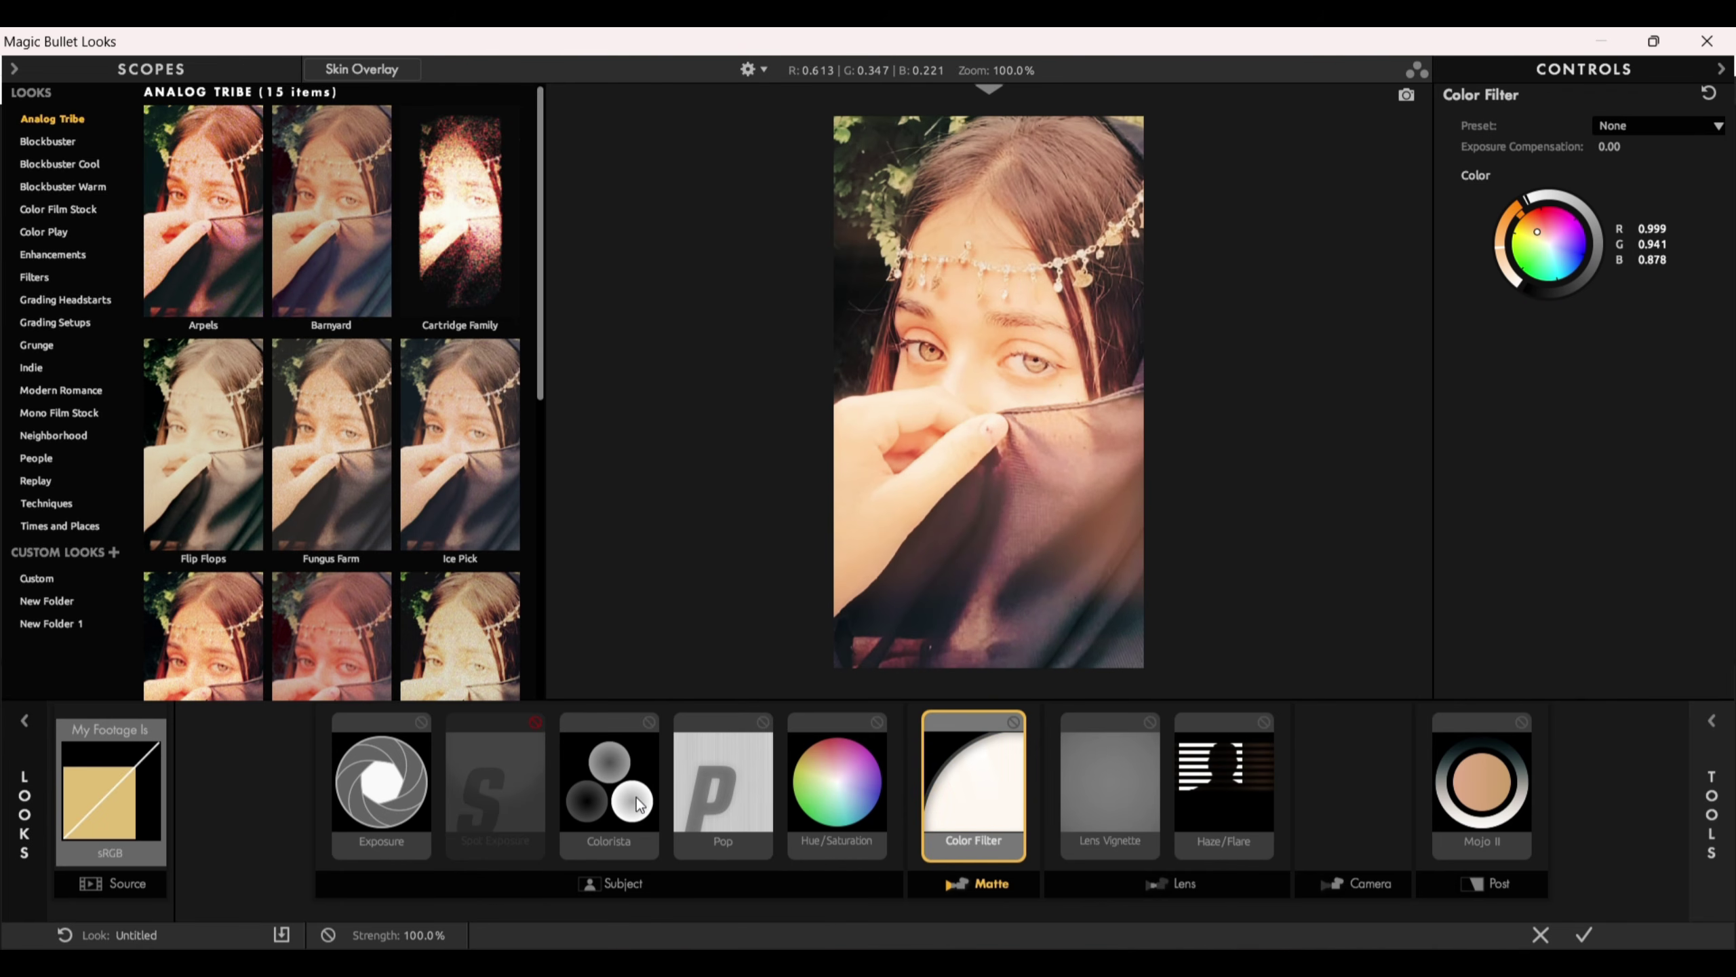
Set the Lens Vignette tool's Vignette to 90%, Center X to about -2.40% and Amount to about +92.20%
click(508, 779)
click(1069, 784)
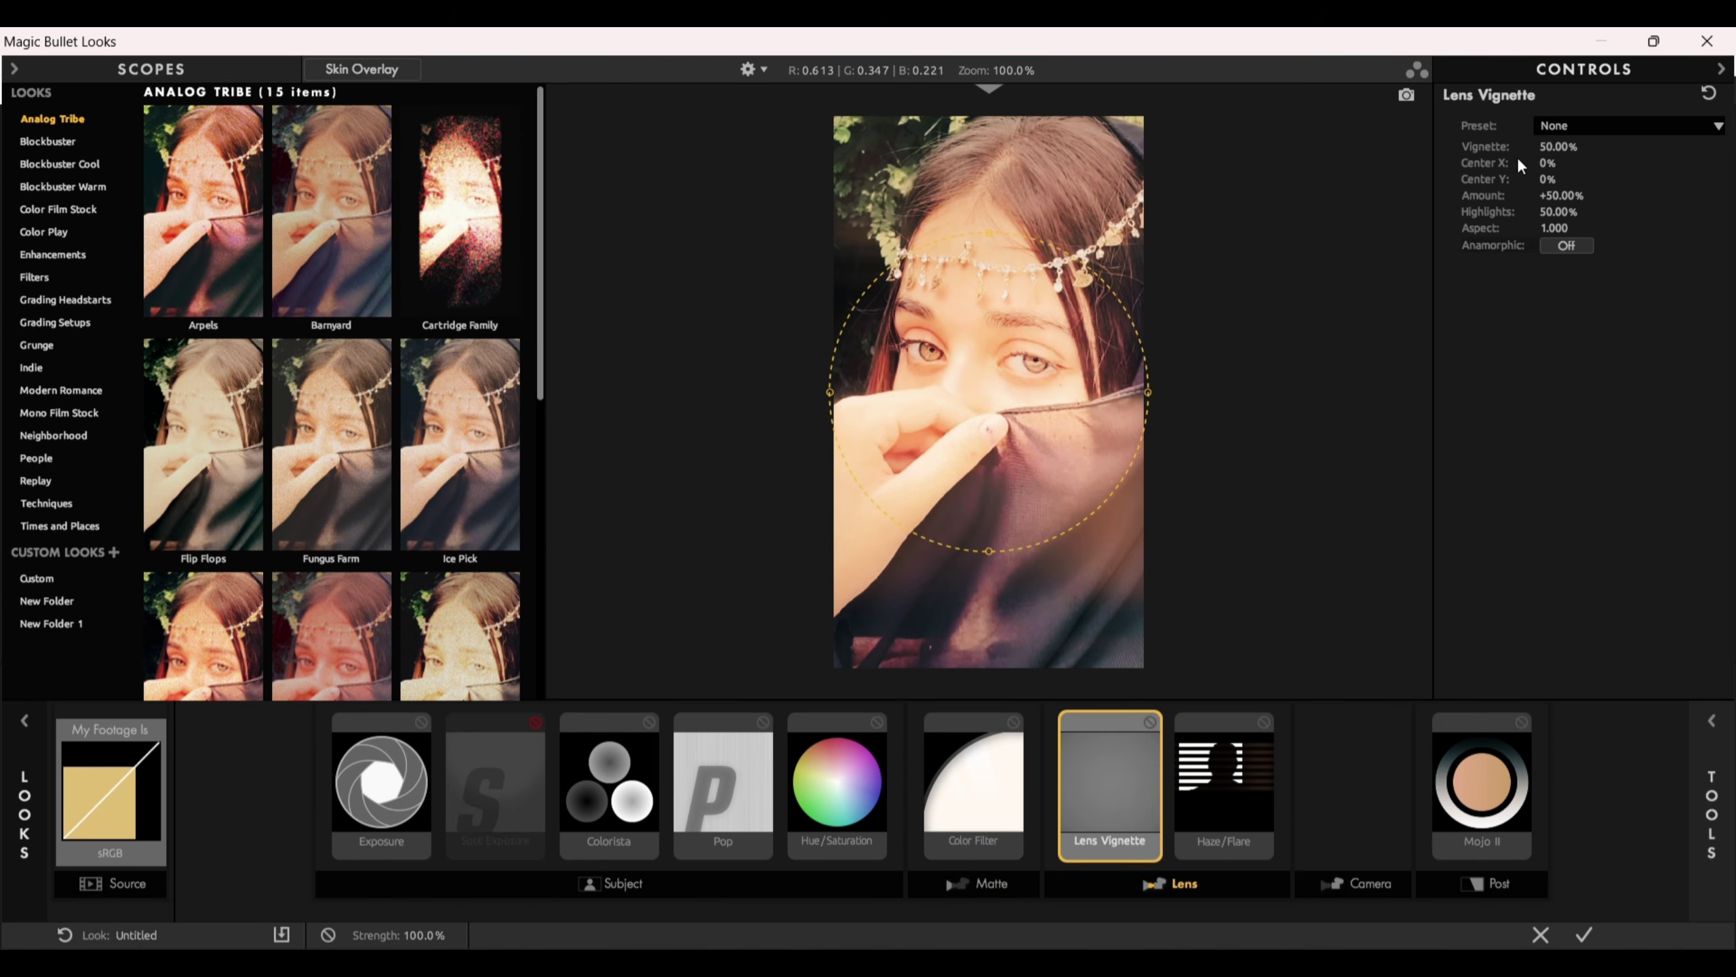
drag(1537, 148, 1584, 195)
scroll(1002, 404, up, 3)
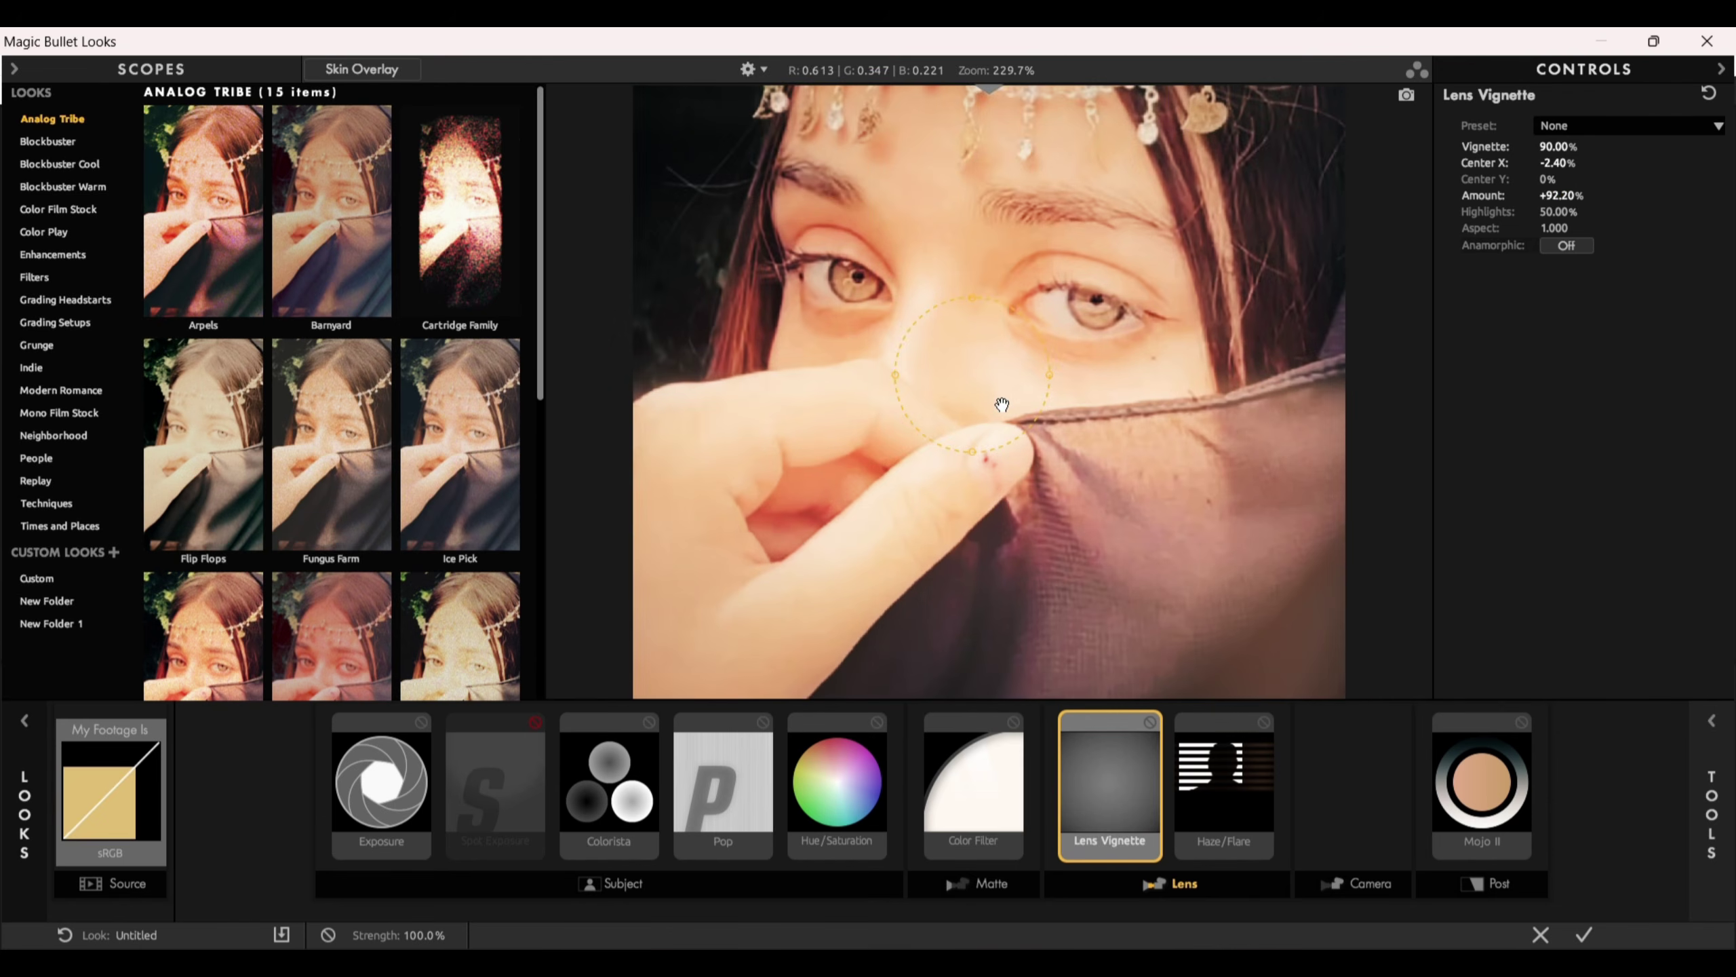
scroll(1001, 405, down, 2)
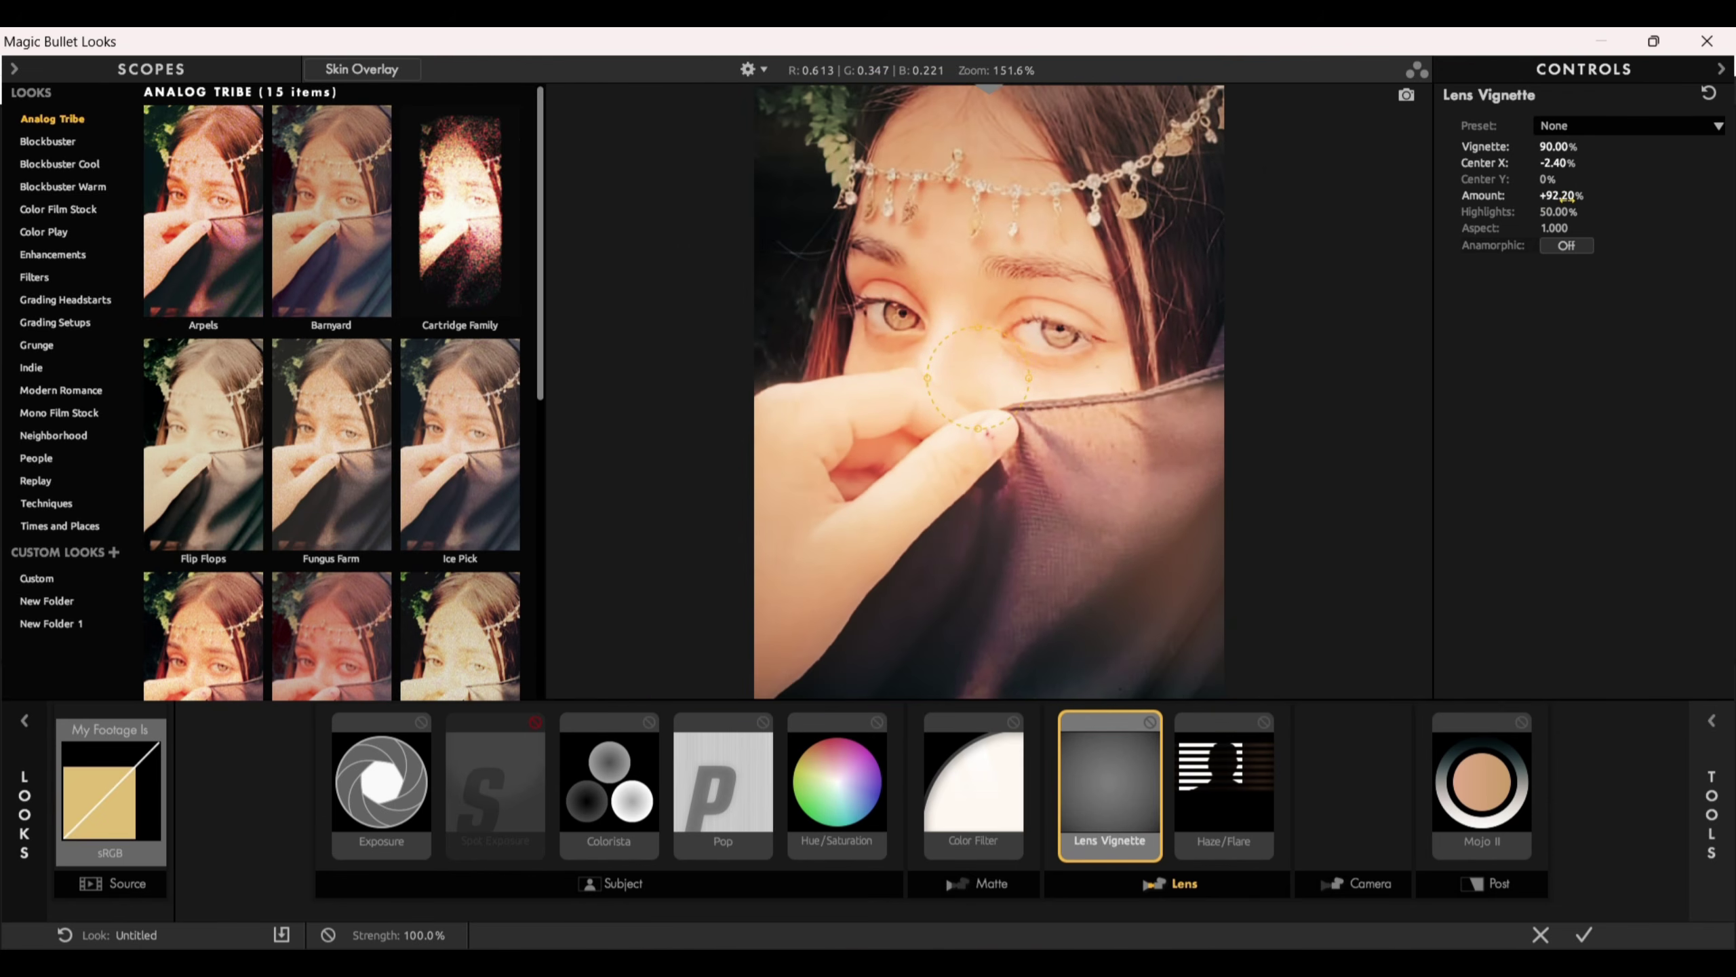
Set the Lens Vignette tool's Amount to +87% and its Highlights to 40%
drag(1566, 198, 1548, 198)
click(1566, 196)
text(87)
key(Return)
click(1561, 212)
text(40)
key(Return)
Try a narrow Lens Vignette Aspect of about 0.244 and settle on about 0.890
drag(1569, 230, 1514, 230)
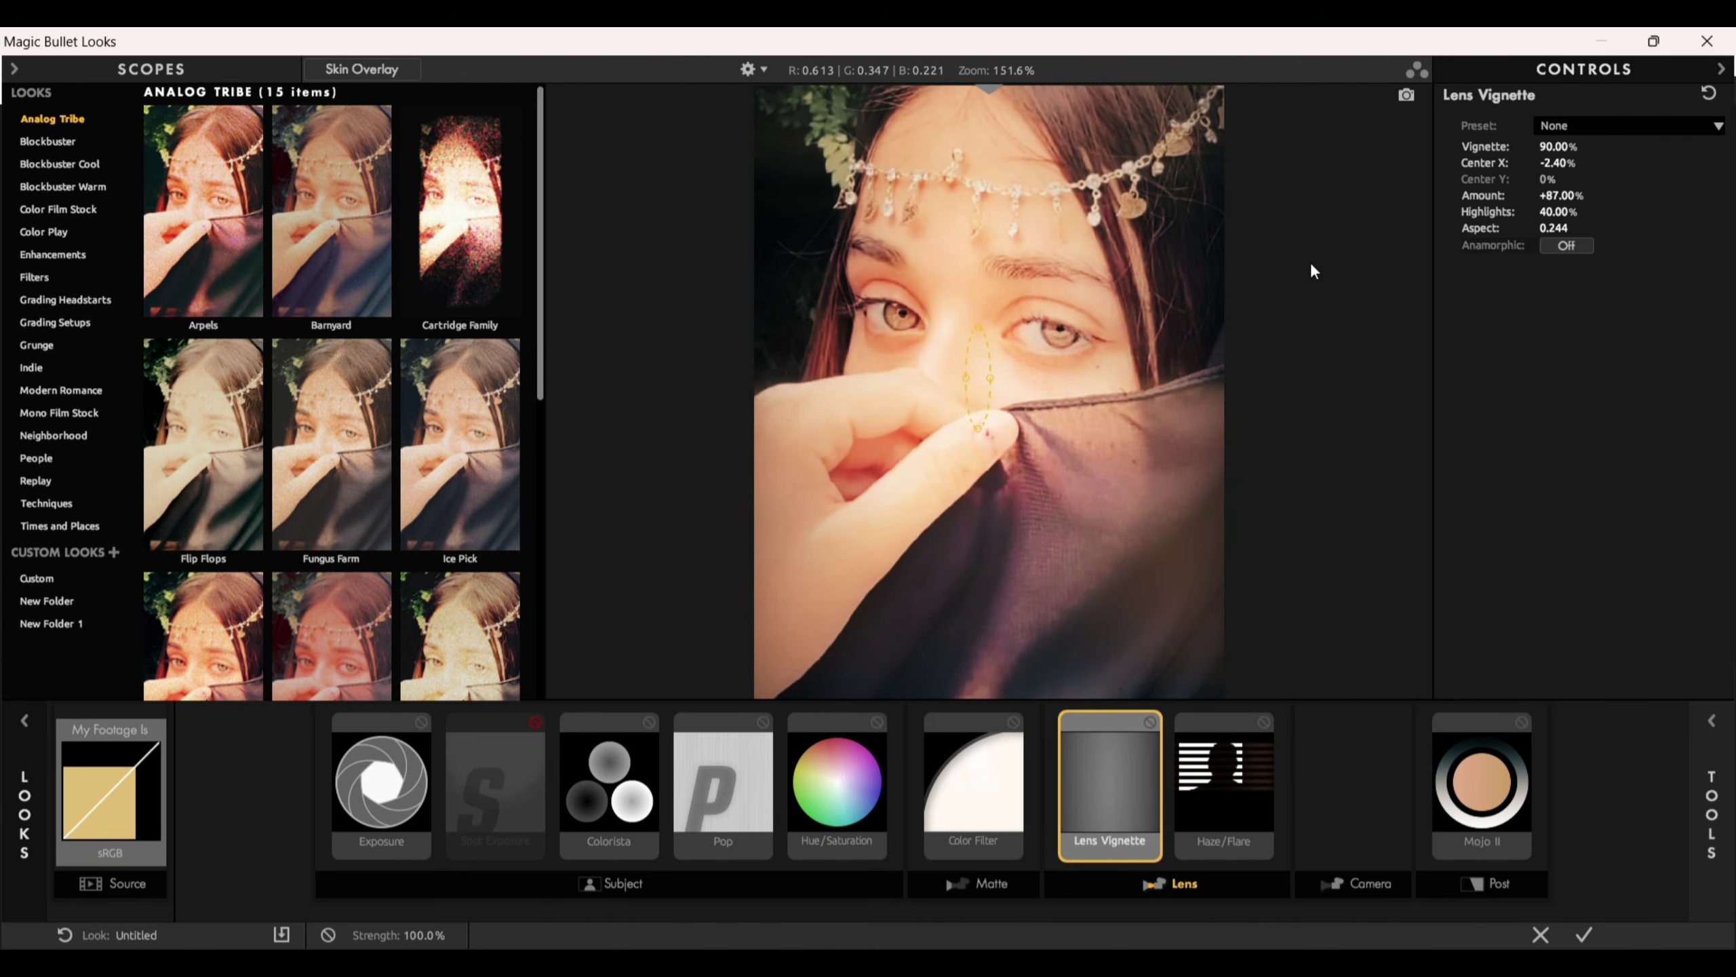
scroll(1024, 370, down, 1)
scroll(1168, 443, up, 1)
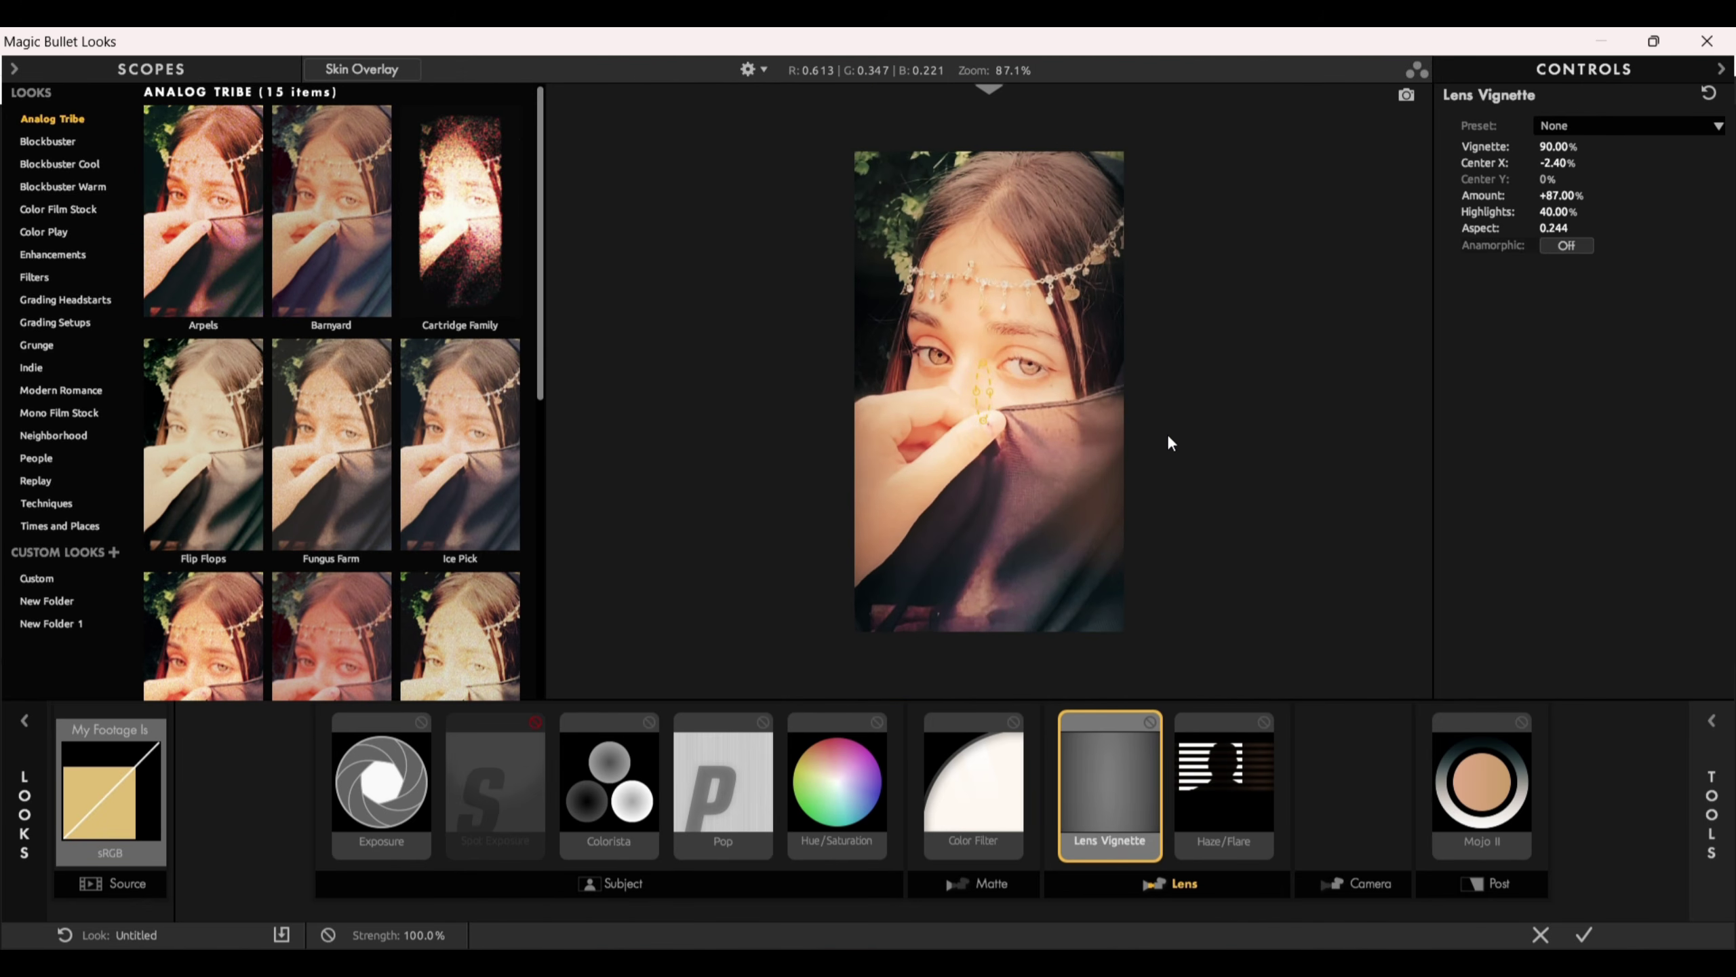
mouse_move(1508, 231)
mouse_down()
mouse_move(1588, 230)
mouse_move(1527, 231)
mouse_up()
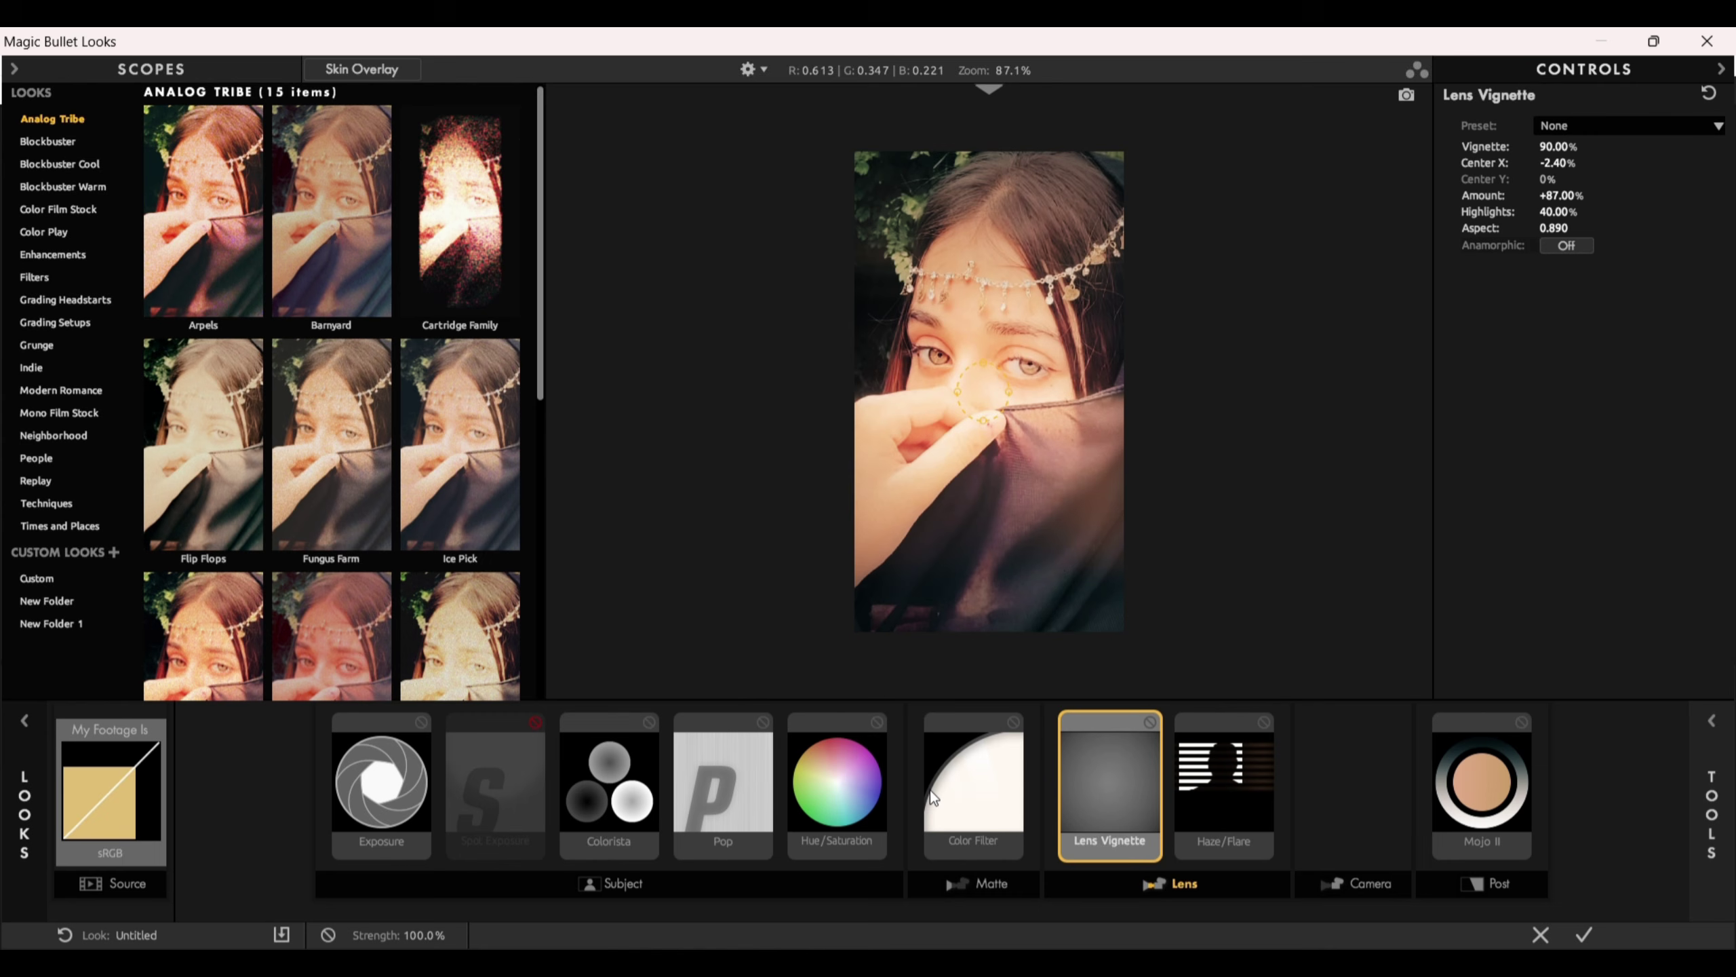
Set the Haze/Flare tool's Spillage to 5% and its Softness to about 40.1%
click(1245, 809)
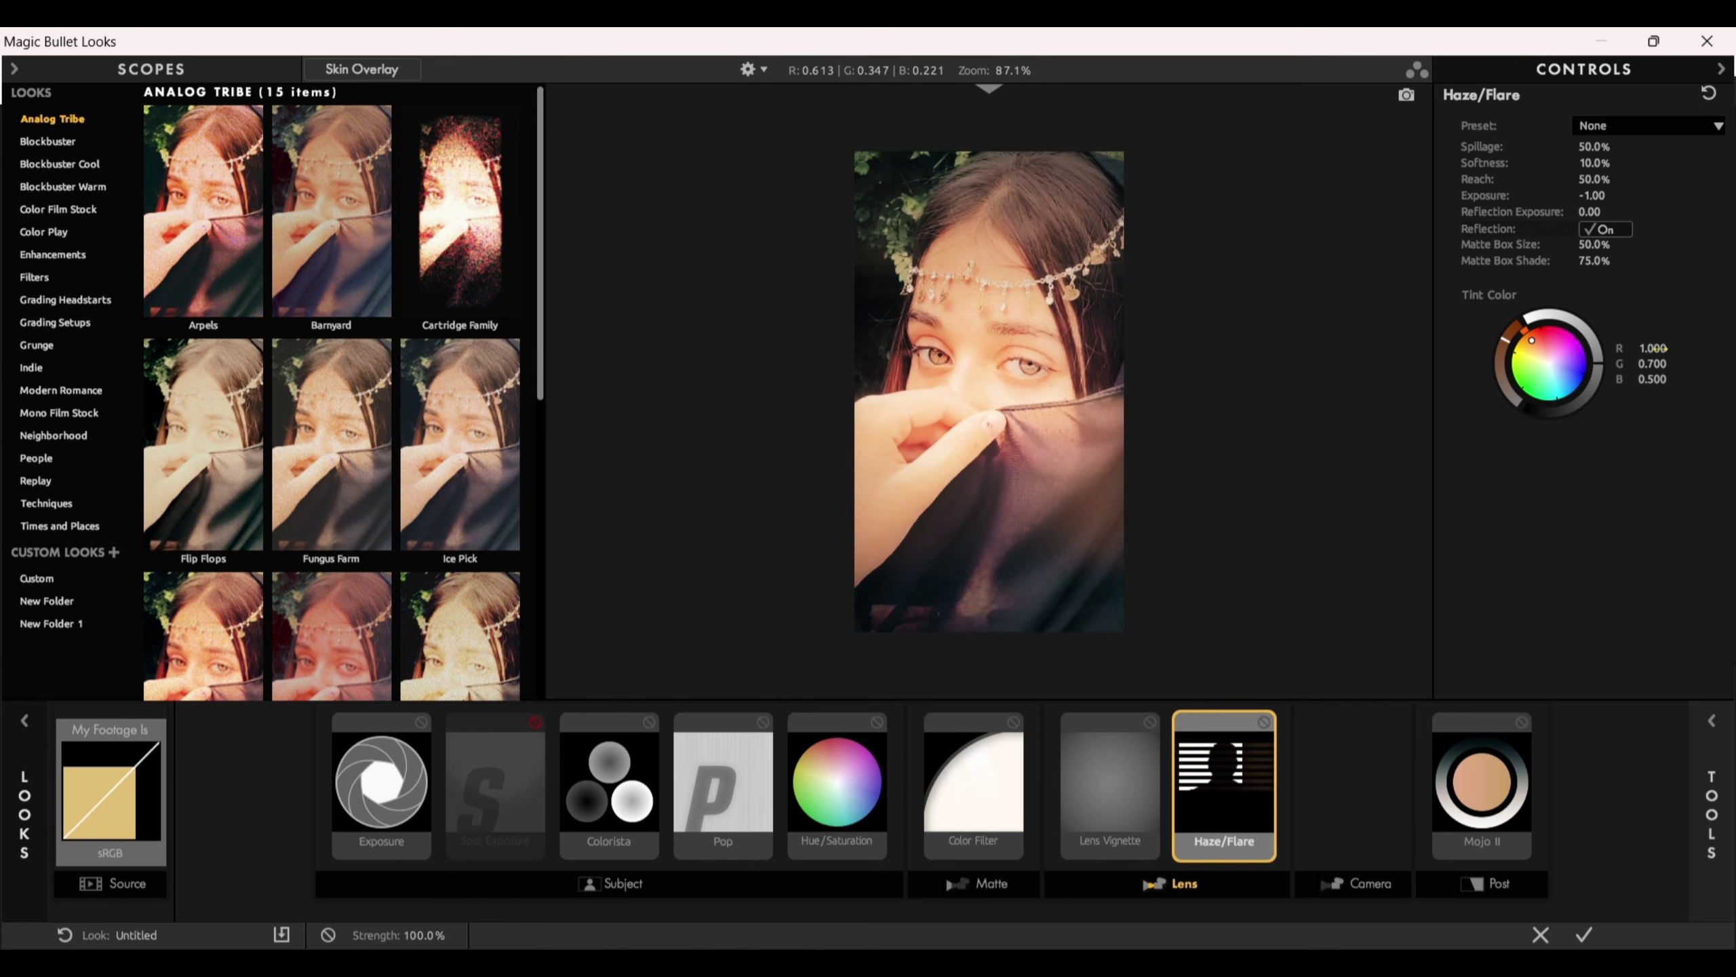
click(1602, 146)
text(5)
key(Return)
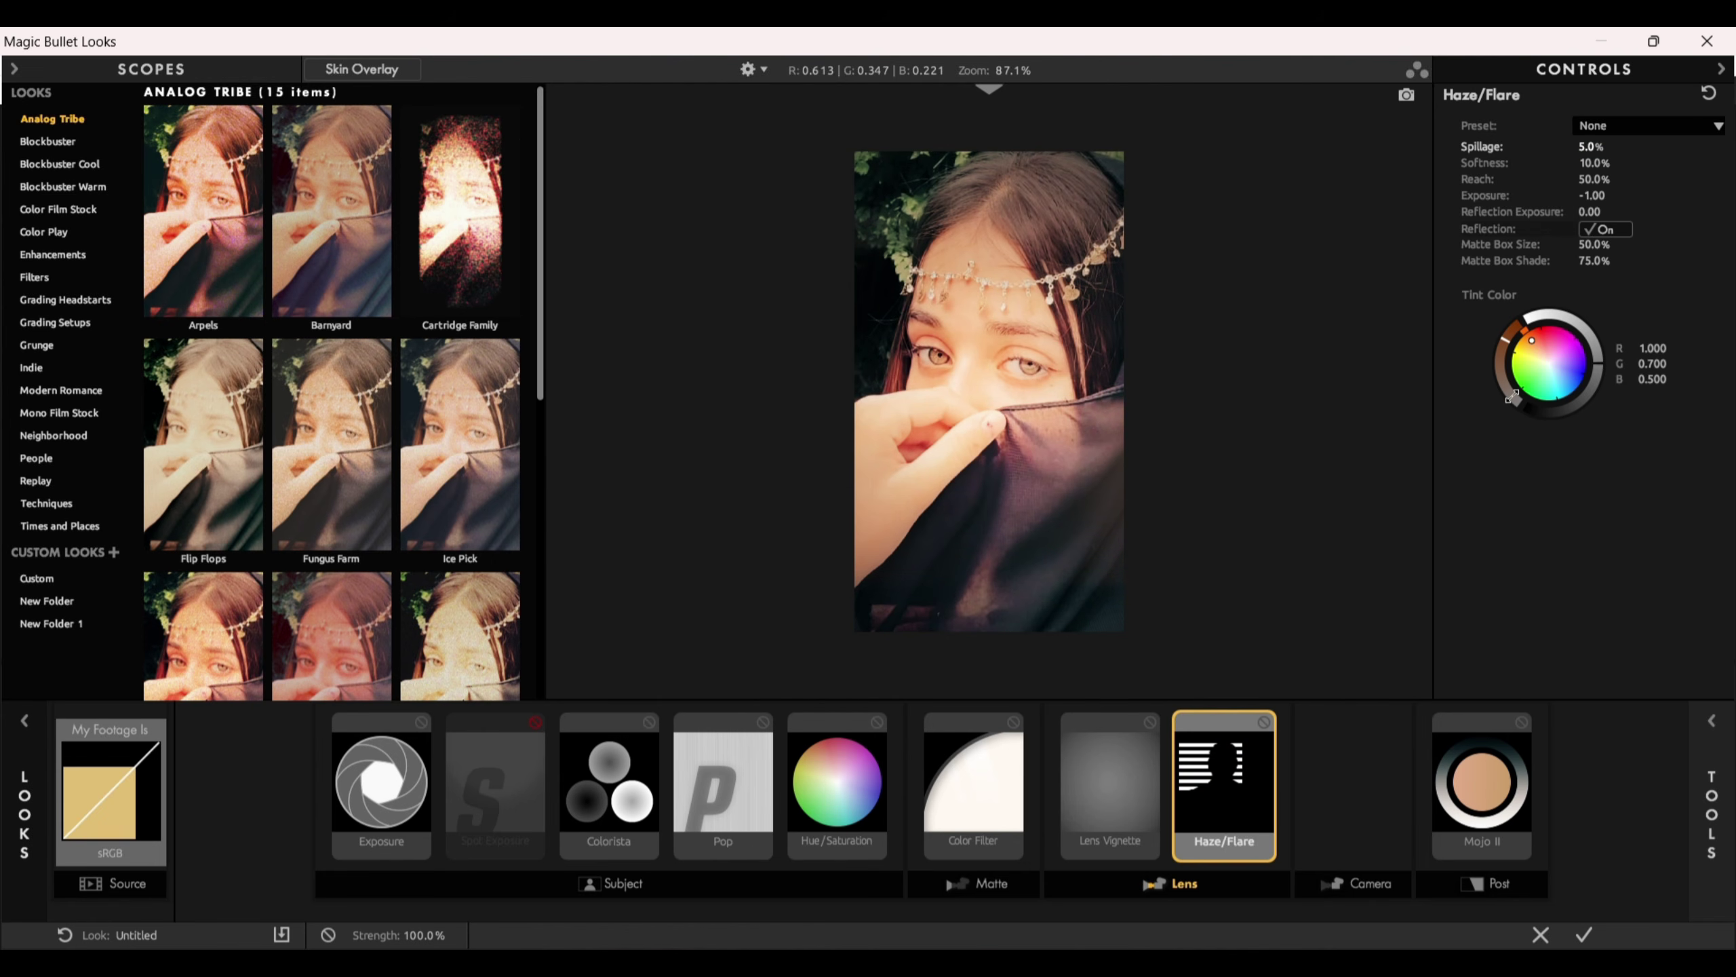
drag(1594, 163, 1637, 163)
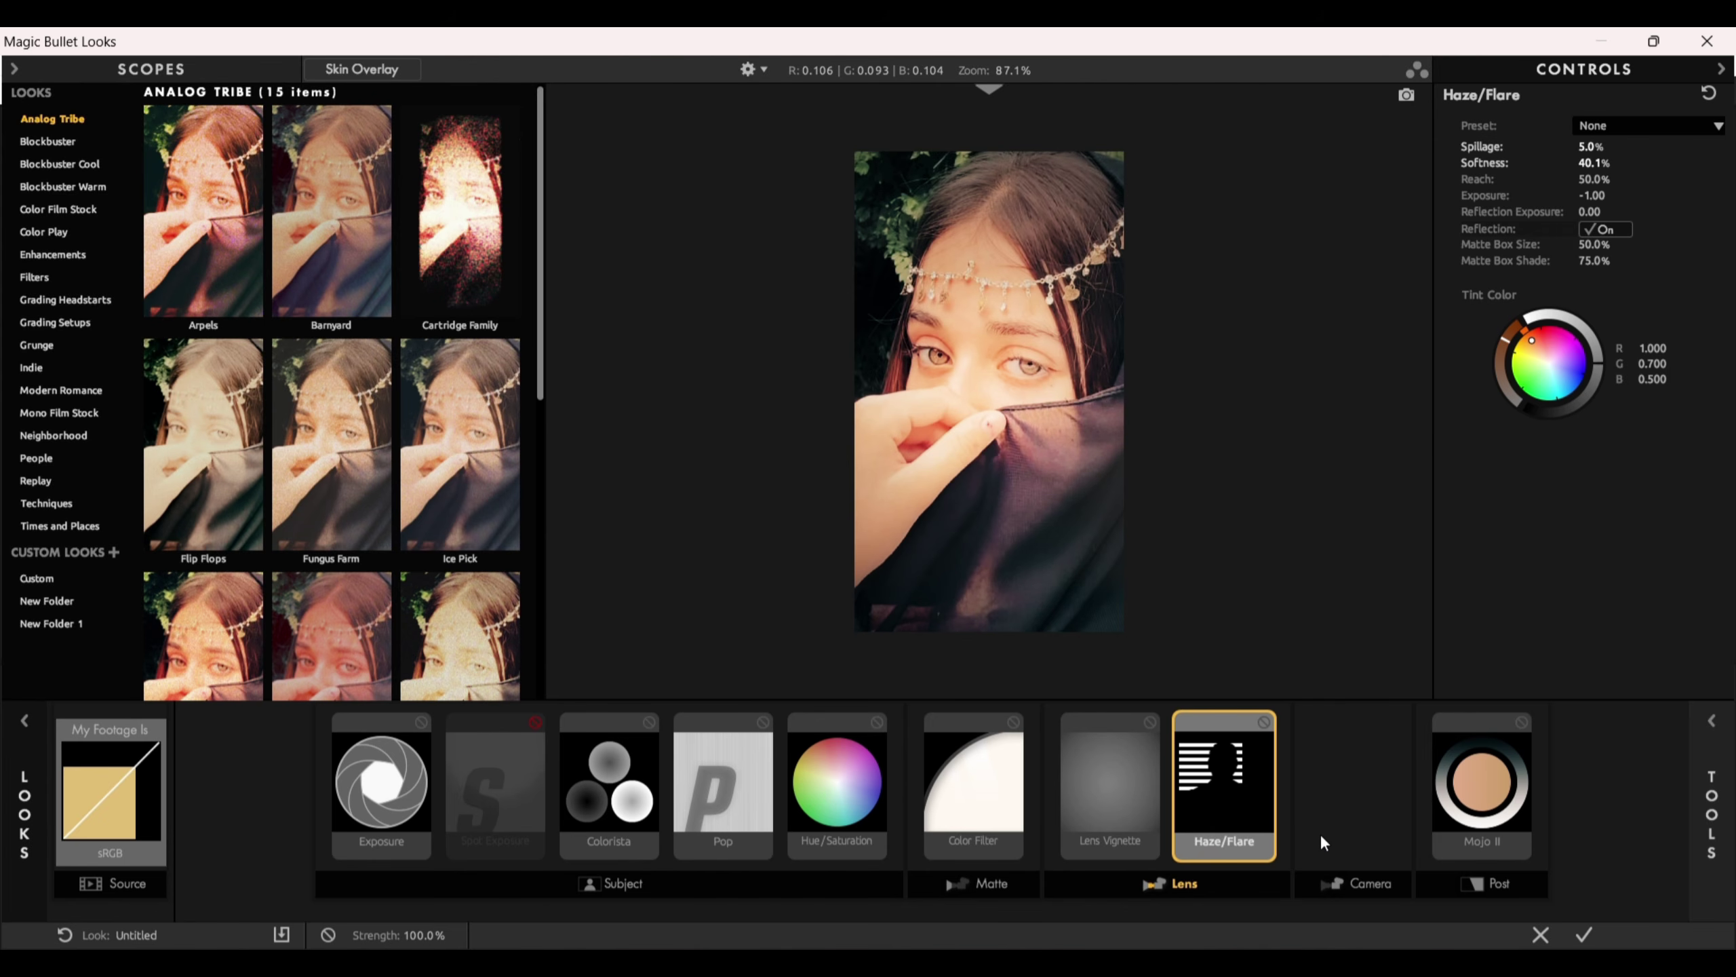
Try different Mojo amounts on the Mojo II tool, including 0% and 49%, and settle on 40%
click(1488, 818)
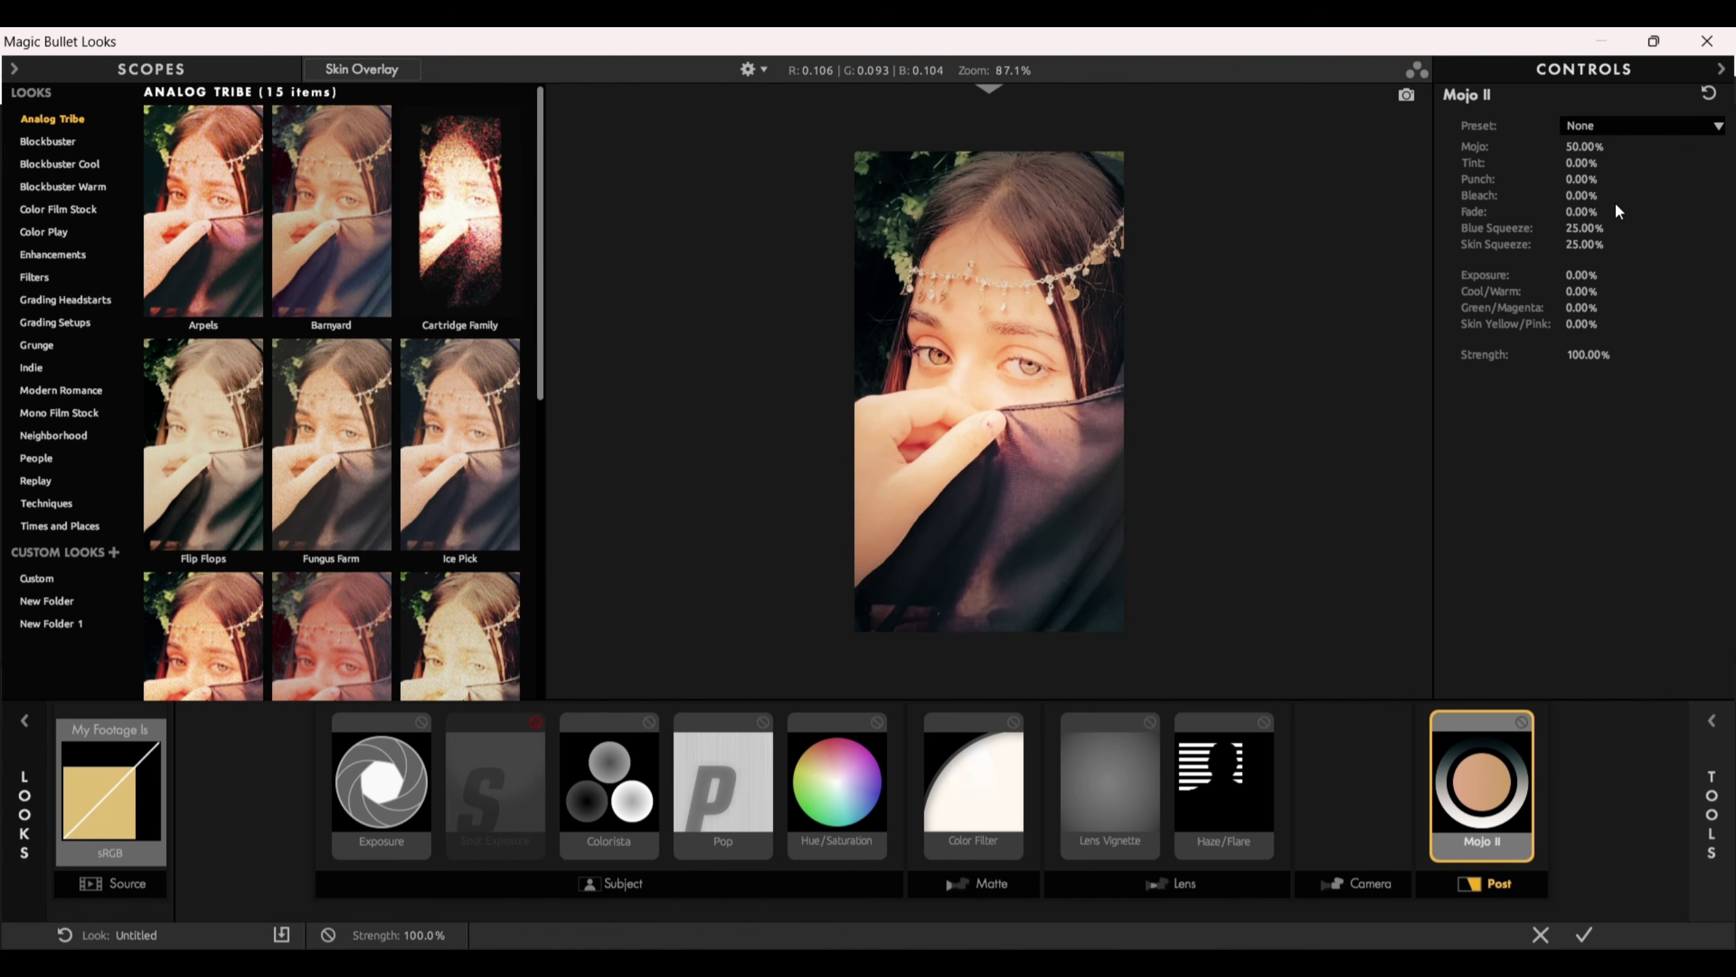
click(1584, 146)
text(40)
key(Return)
mouse_move(1593, 152)
mouse_down()
mouse_move(1735, 152)
mouse_move(1585, 152)
mouse_up()
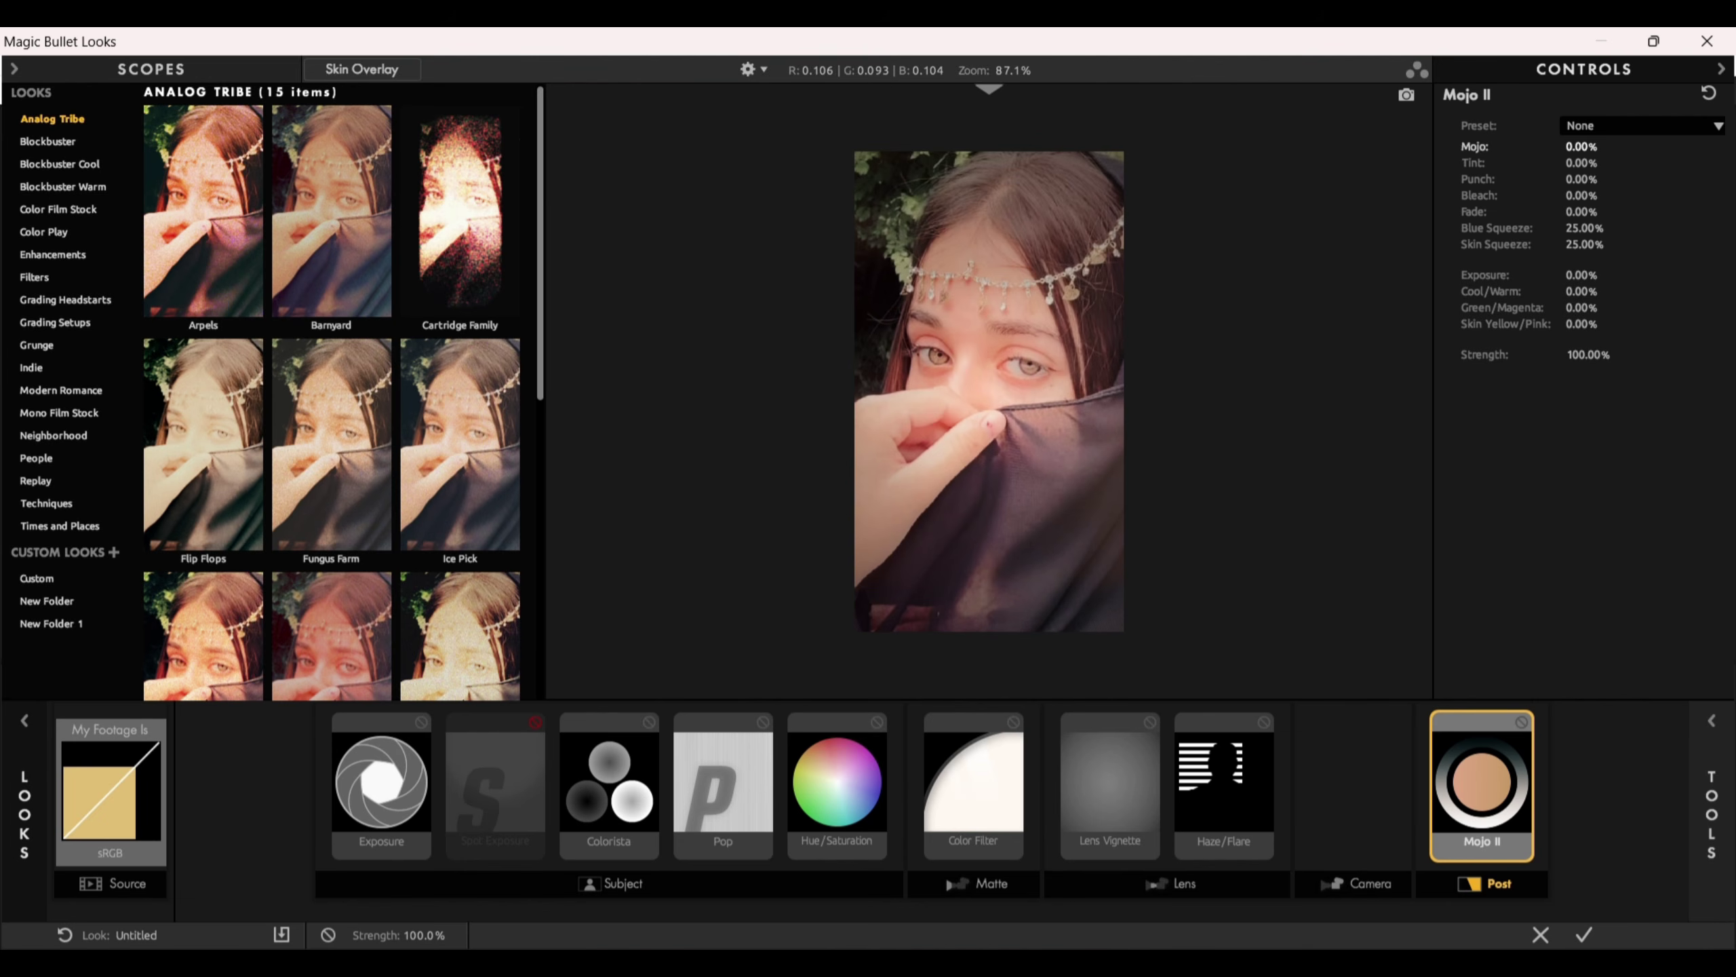
mouse_move(1586, 152)
mouse_down()
mouse_move(1667, 152)
mouse_move(1572, 147)
mouse_up()
click(1594, 148)
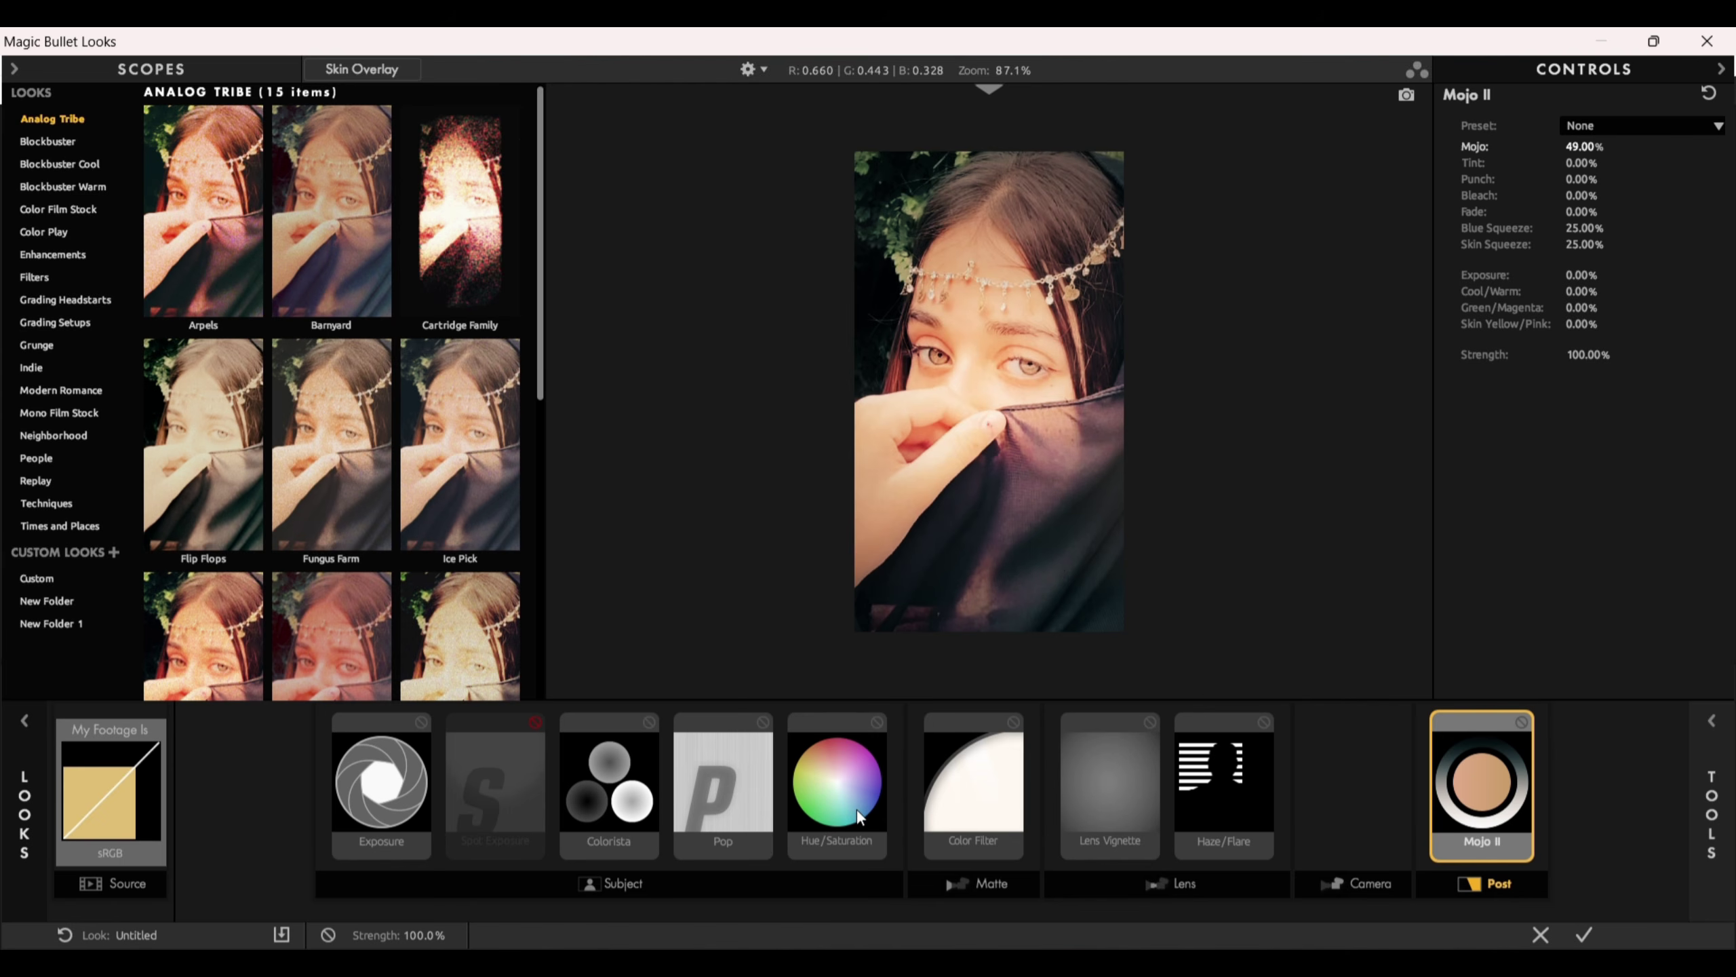
click(1585, 146)
Try the Mojo II tool's Strength at 15% and set it to 20%
click(1581, 356)
drag(1588, 361, 1560, 360)
click(1579, 354)
text(15)
key(Return)
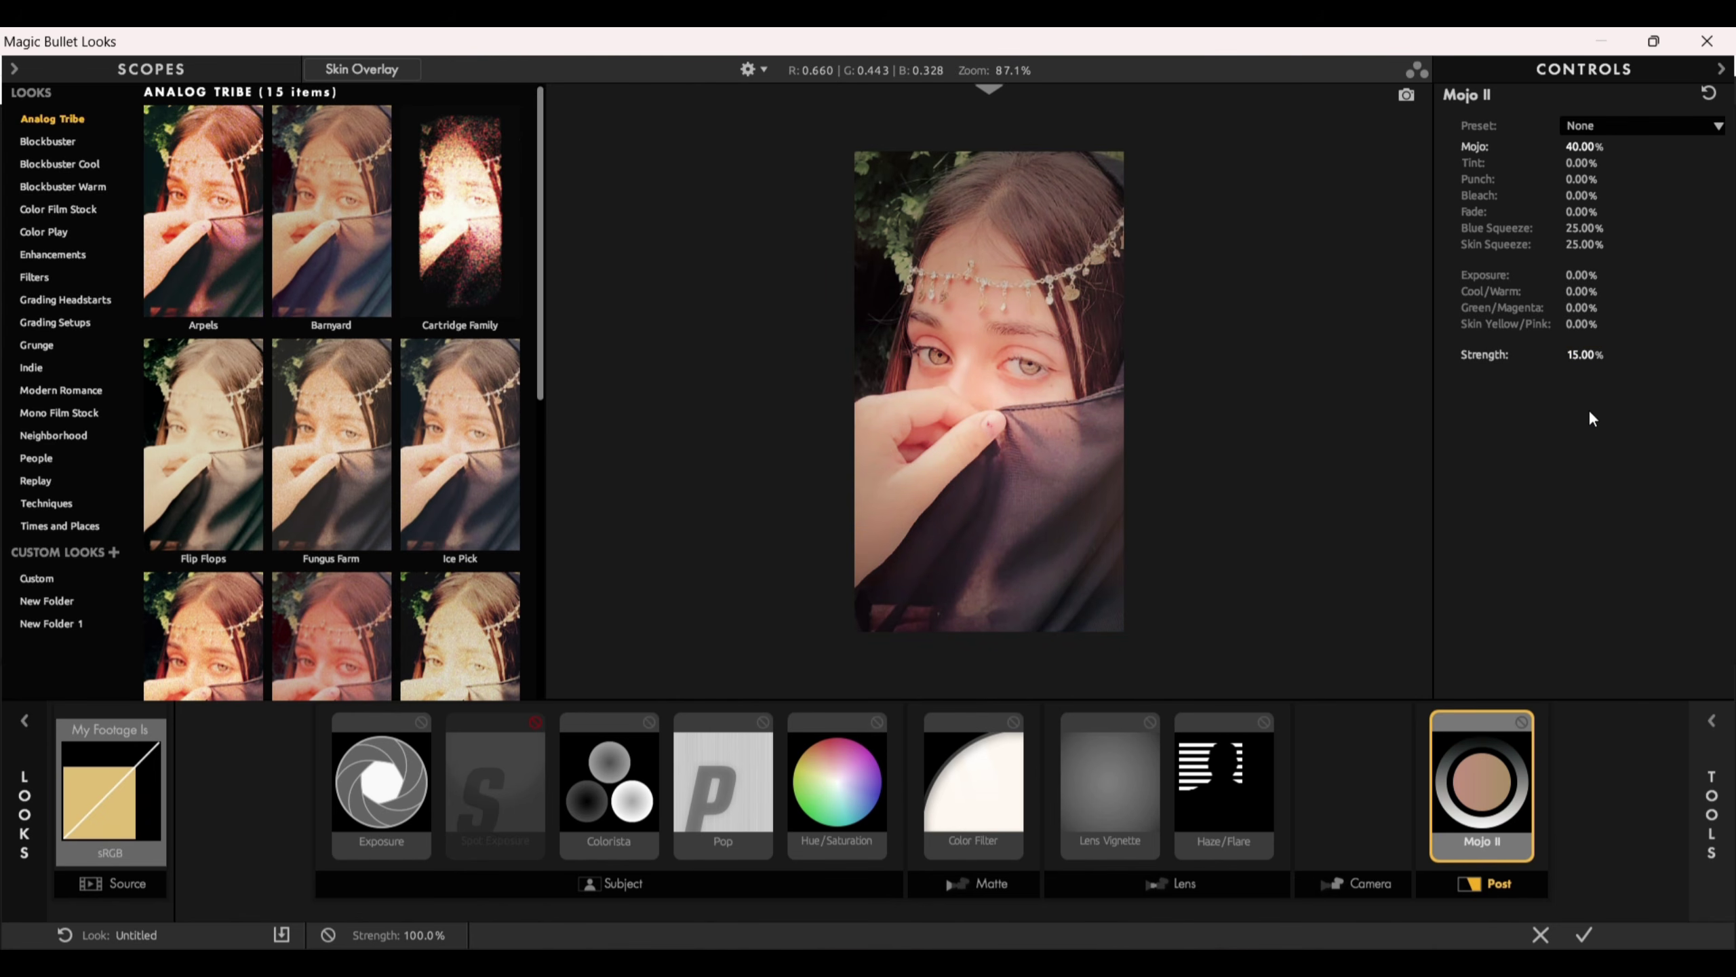
click(1599, 355)
text(20)
key(Return)
Inspect the finished look in the preview and apply it to the adjustment layer
scroll(1100, 471, up, 4)
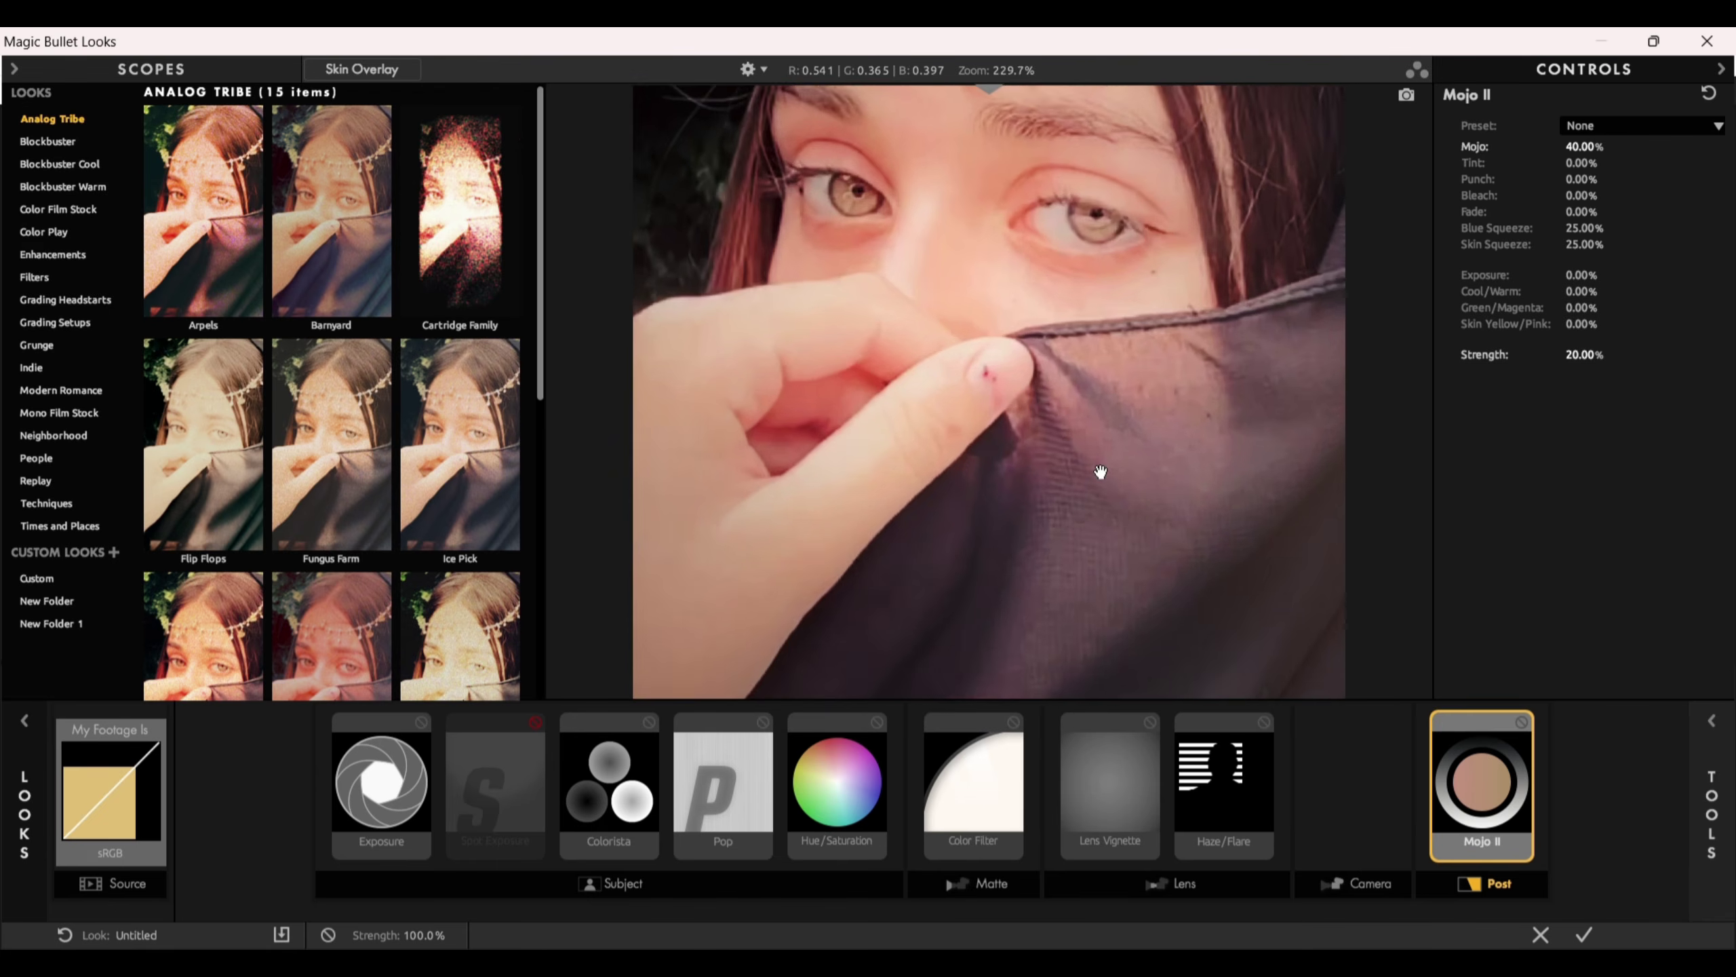
scroll(1100, 472, down, 5)
scroll(1100, 471, up, 3)
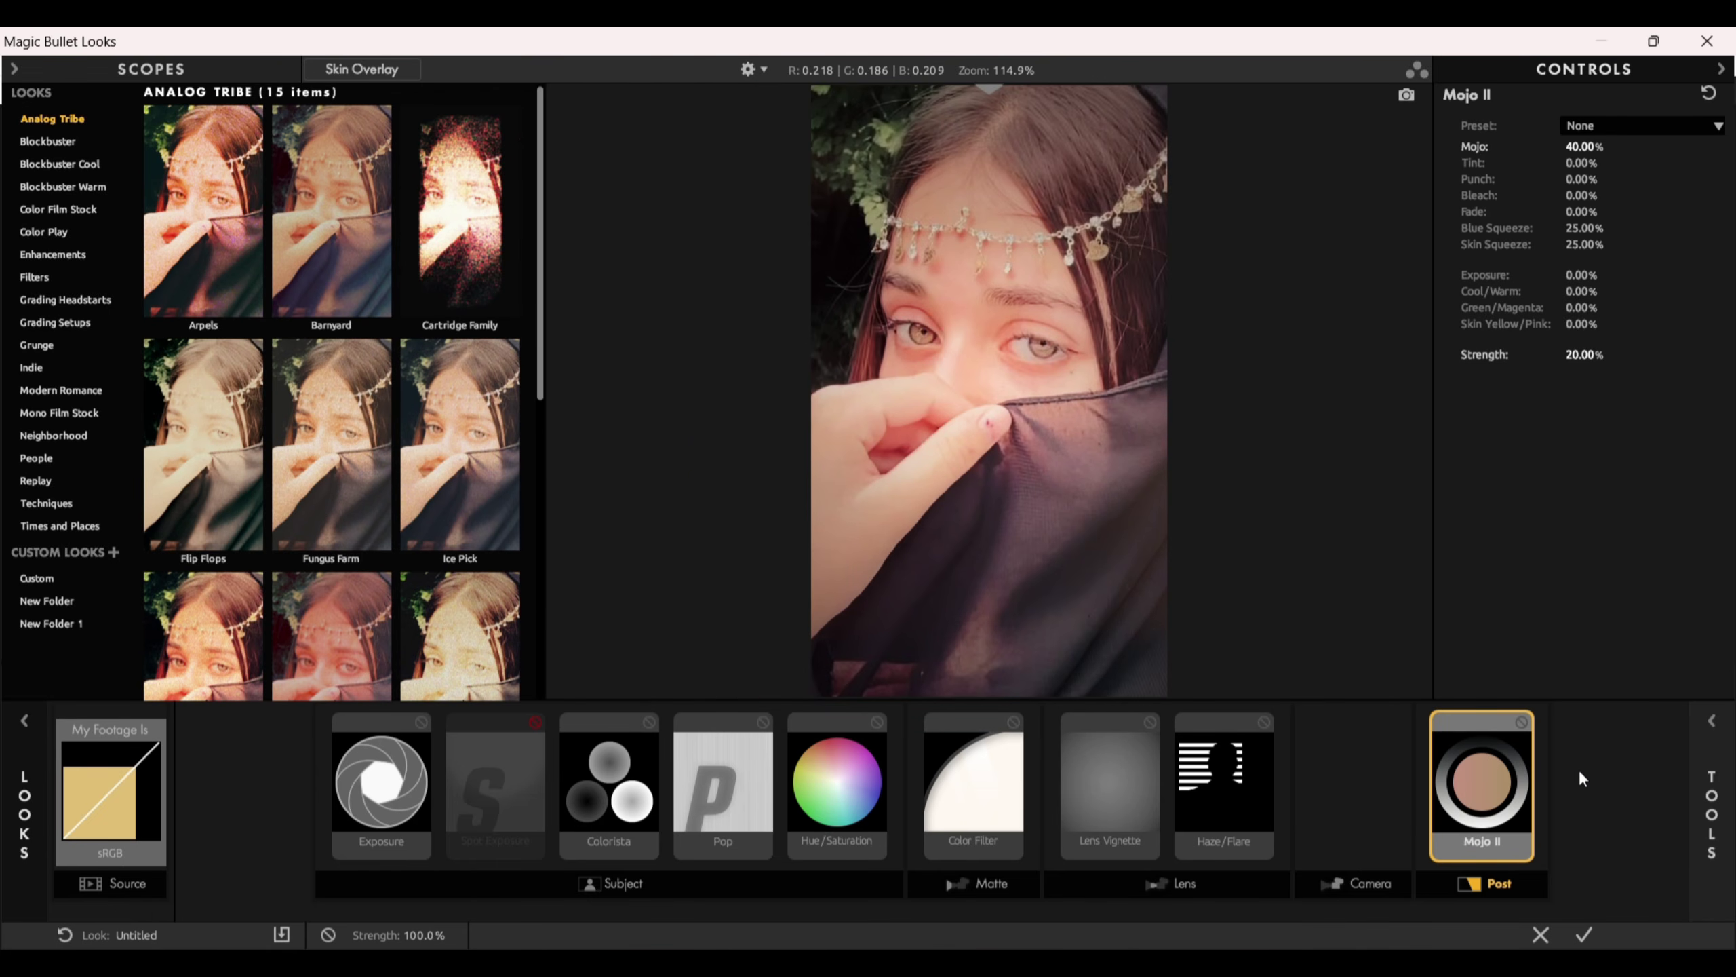
click(1587, 931)
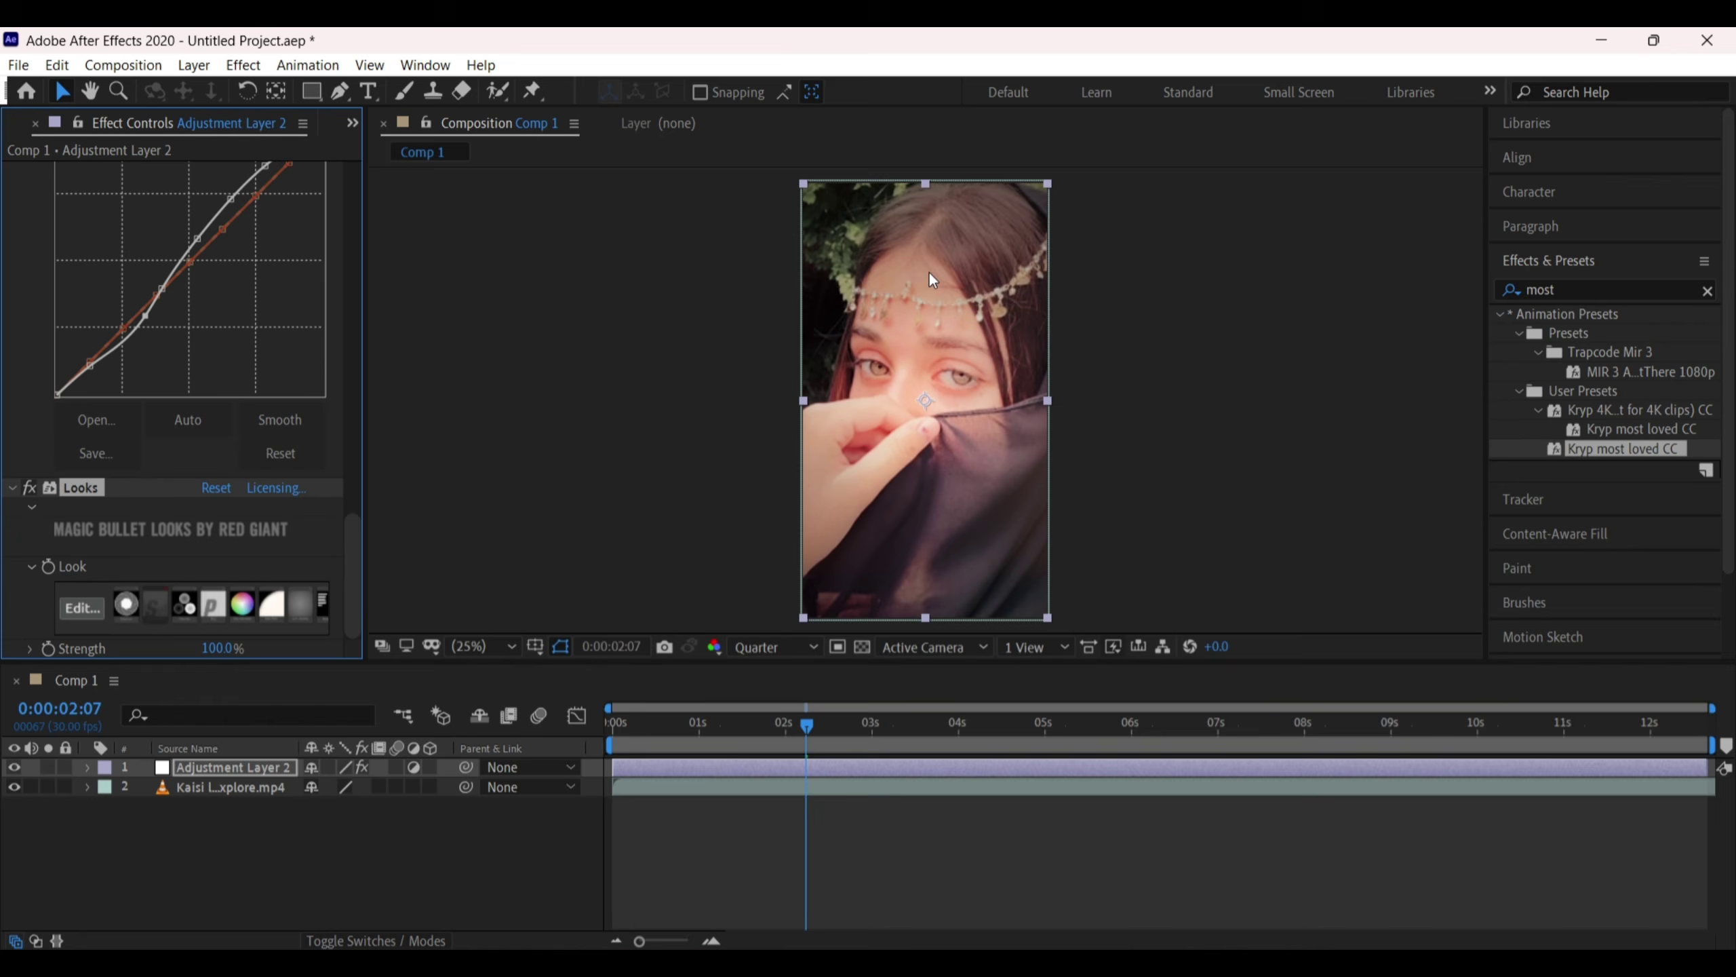
Magnify the composition preview to 50% and set its resolution to Full
key(period)
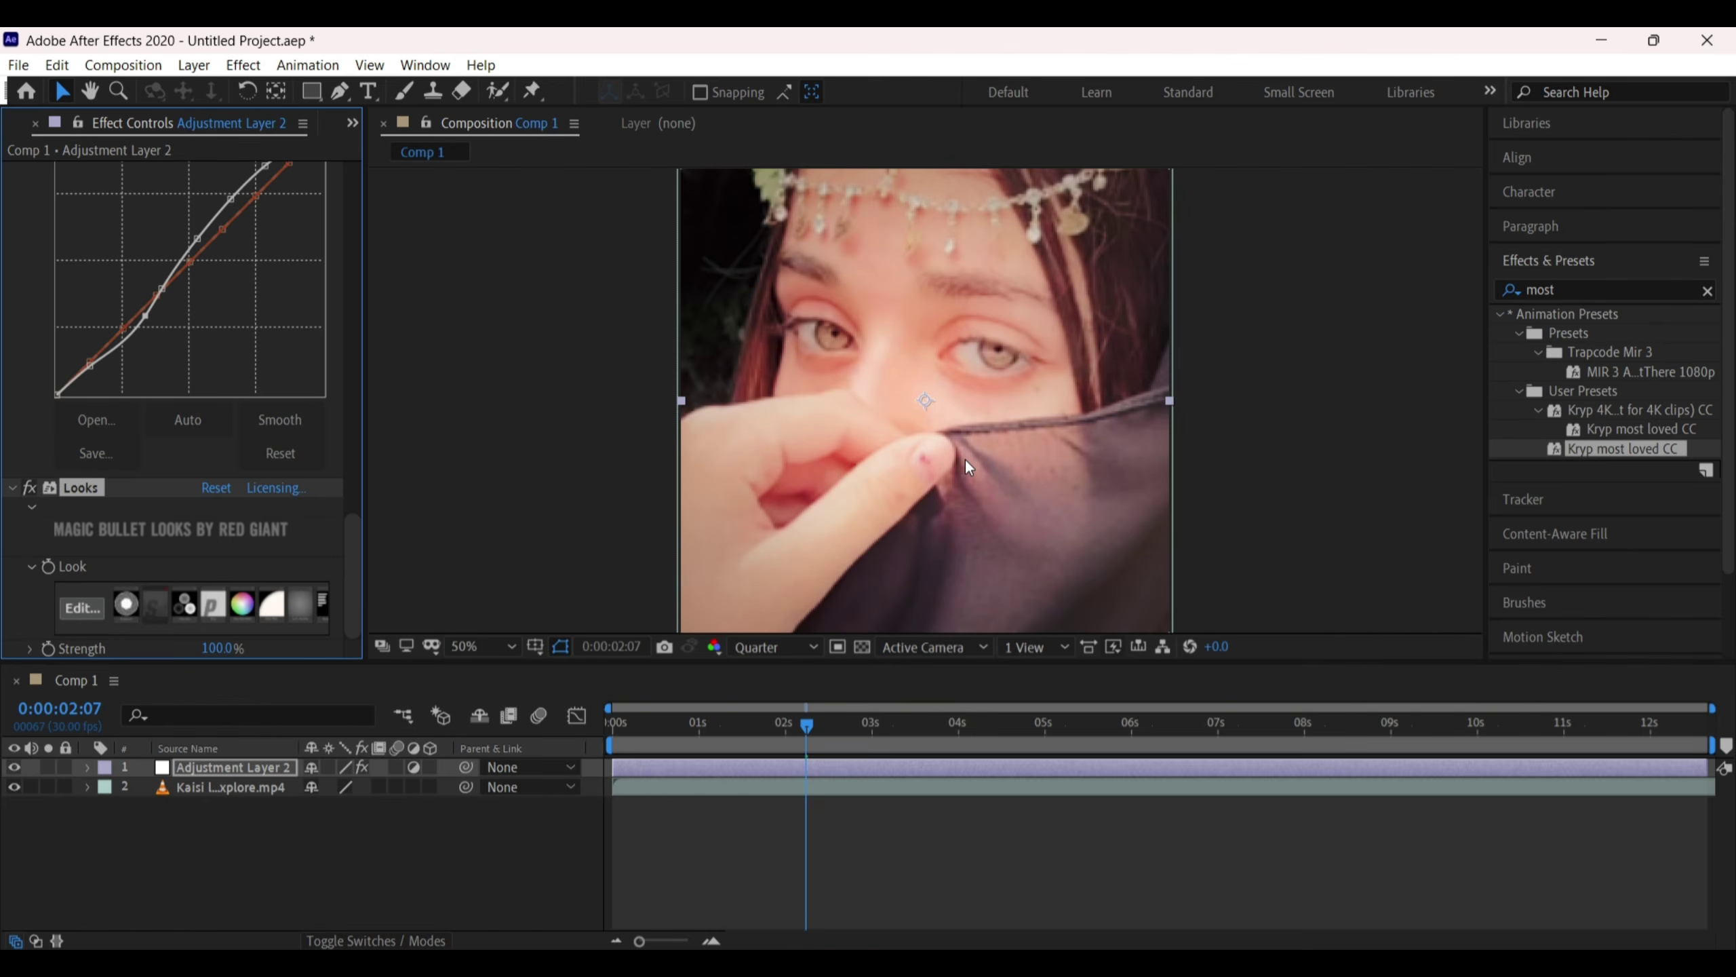
click(779, 648)
click(787, 699)
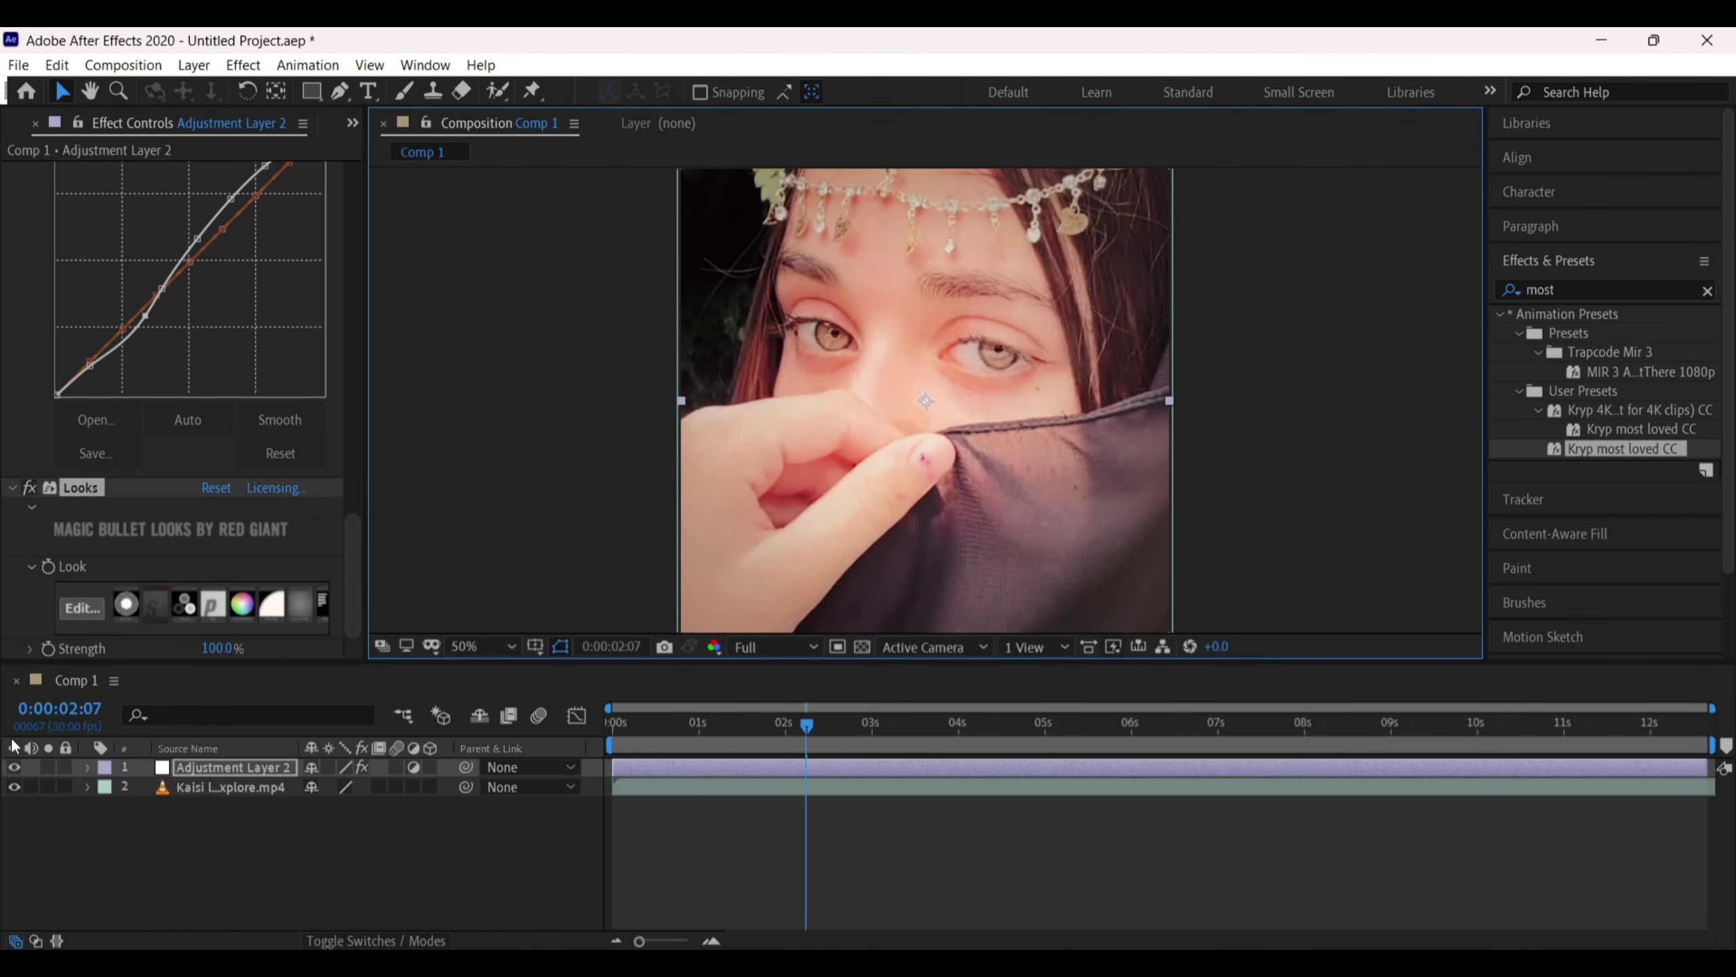
Compare the portrait with and without Adjustment Layer 2, examining the face, headpiece, hand and fabric up close
click(14, 766)
key(comma)
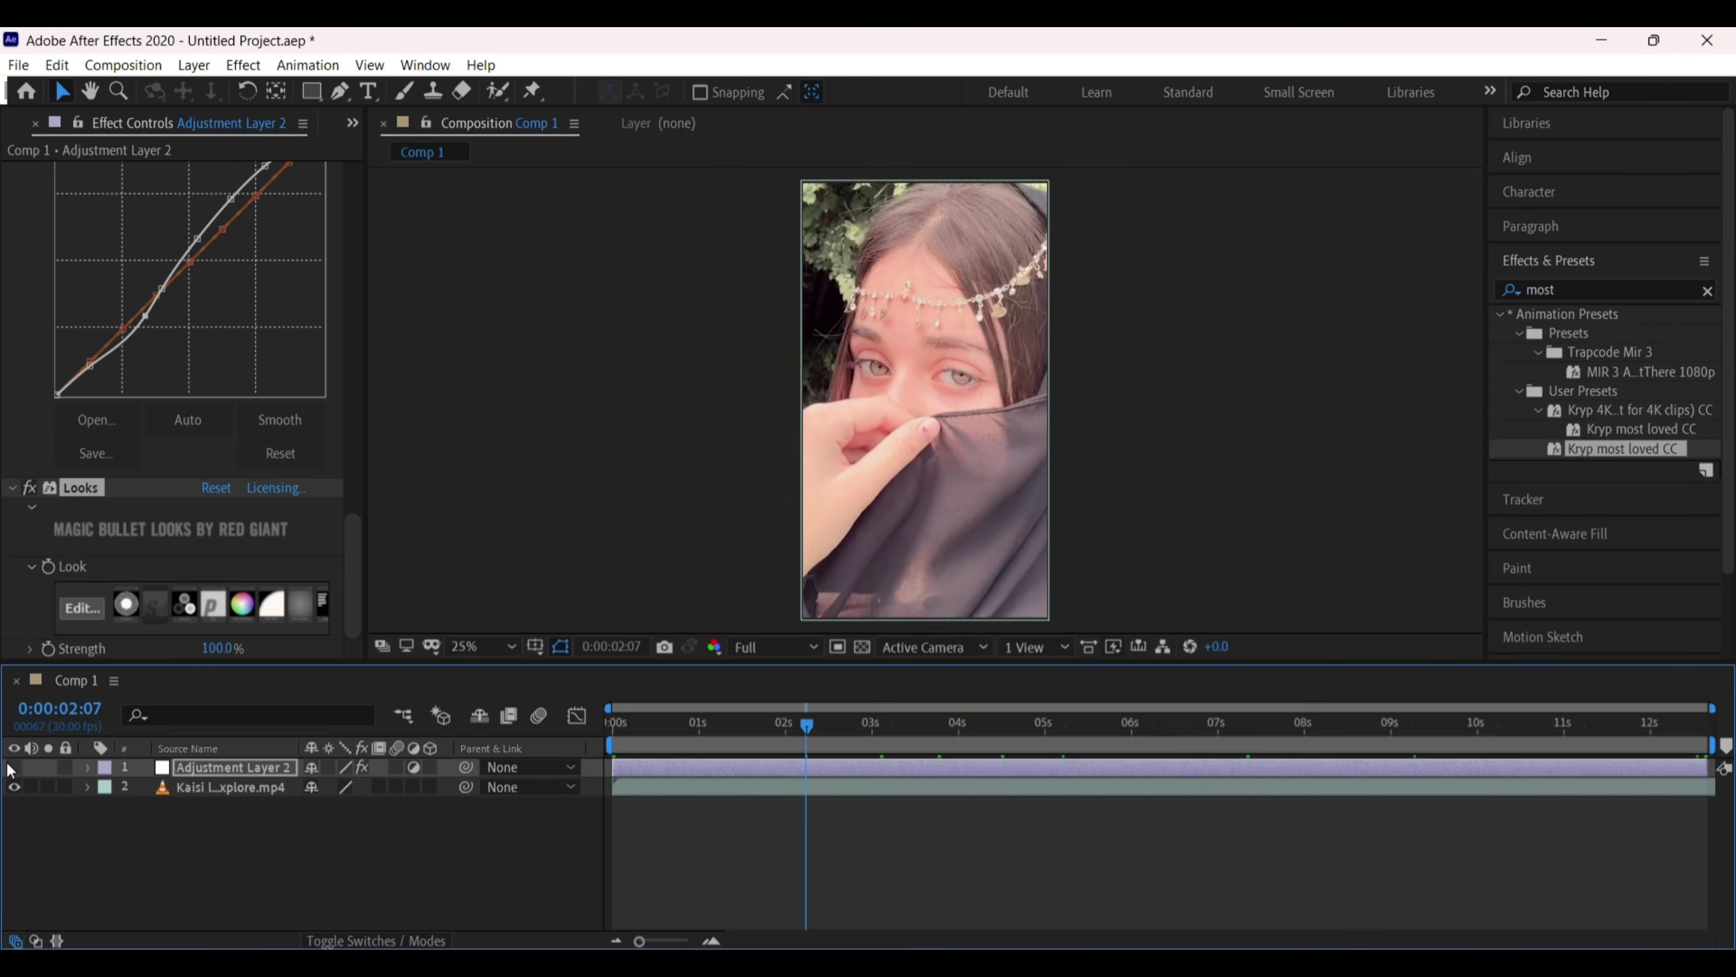
click(14, 766)
key(period)
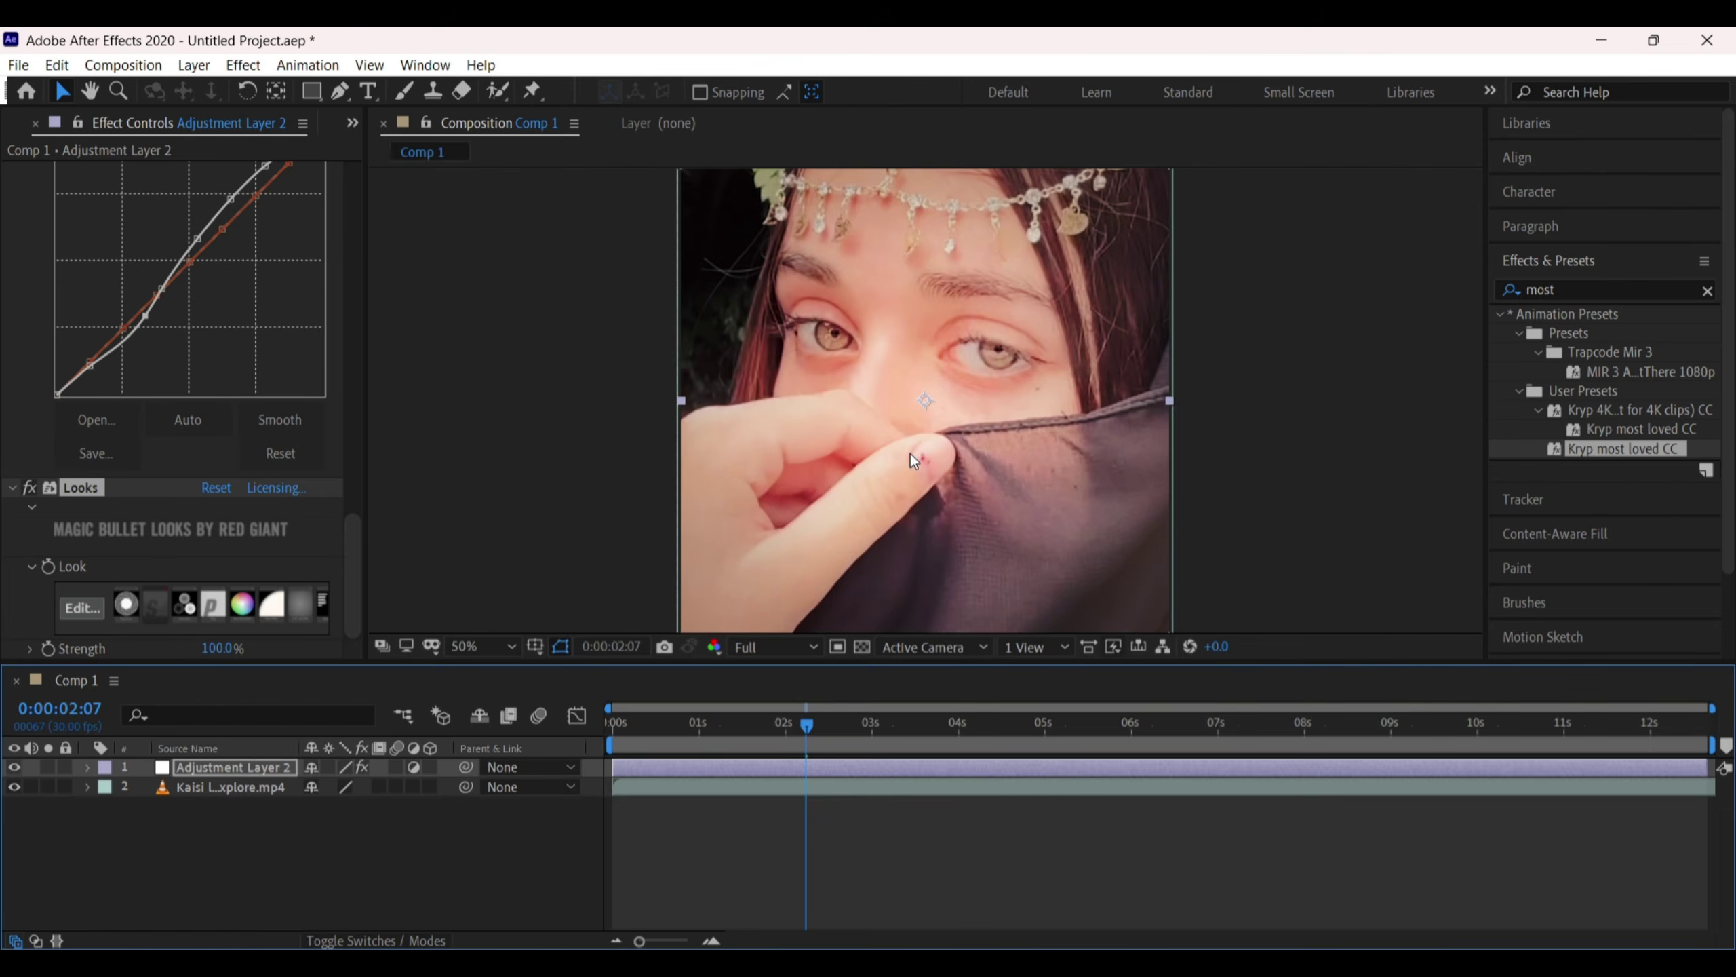
drag(1073, 381, 1062, 580)
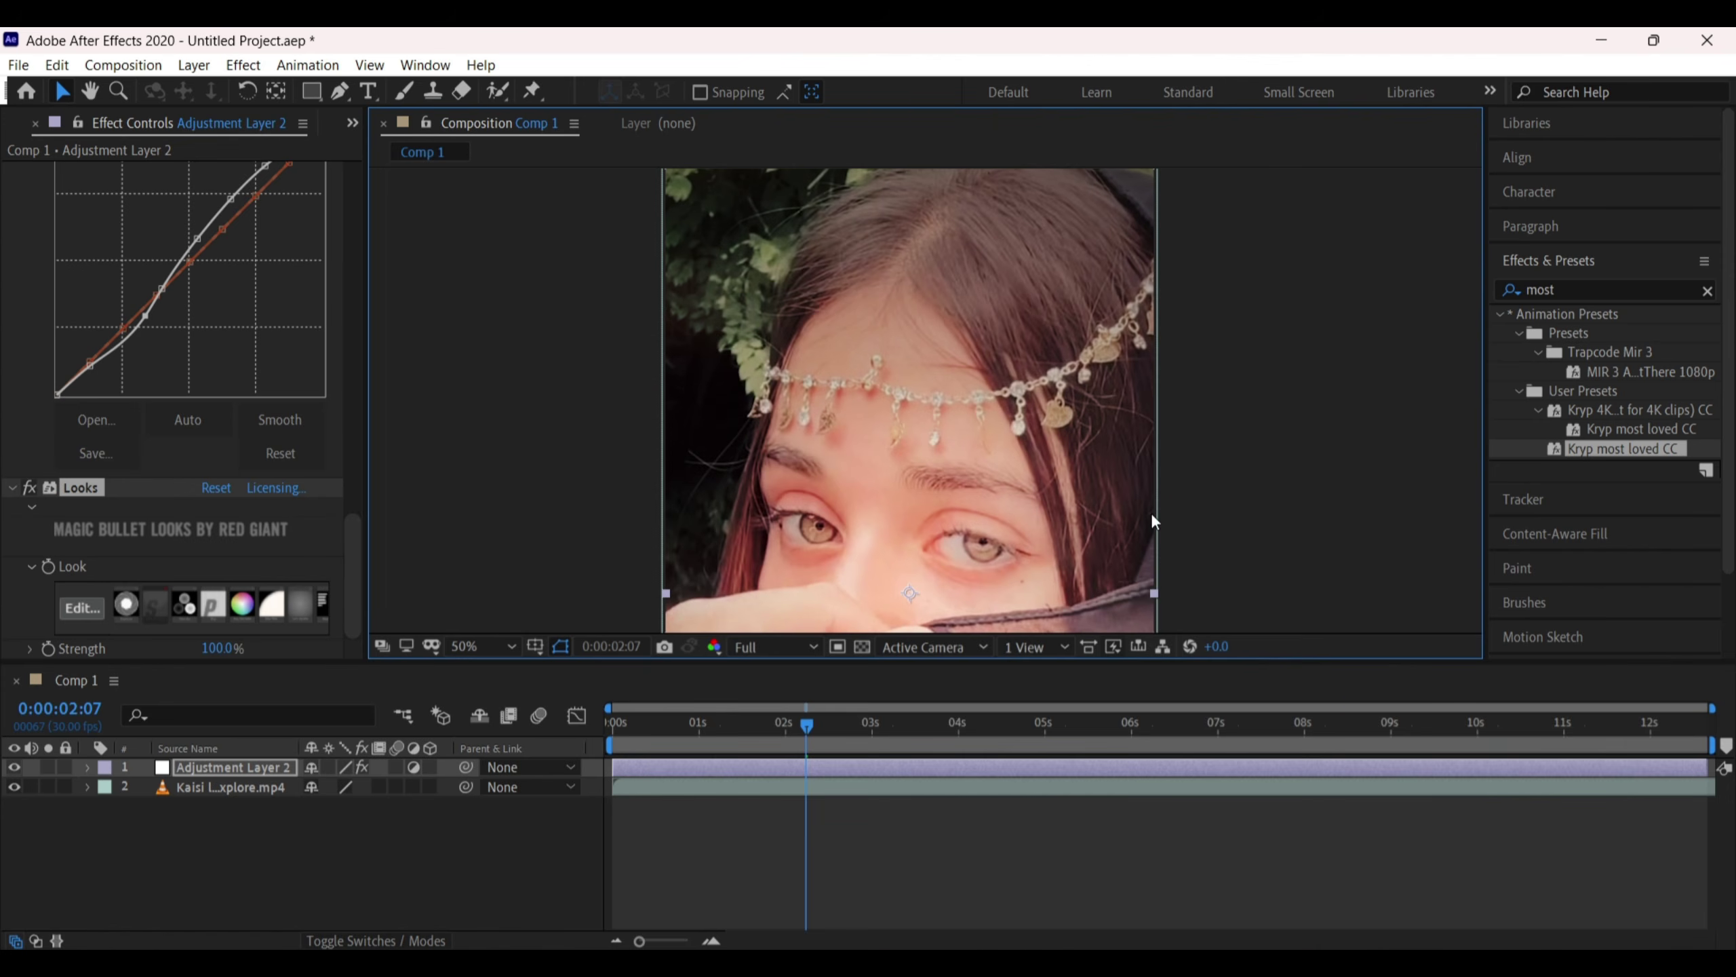
drag(1007, 522, 974, 407)
key(v)
click(13, 766)
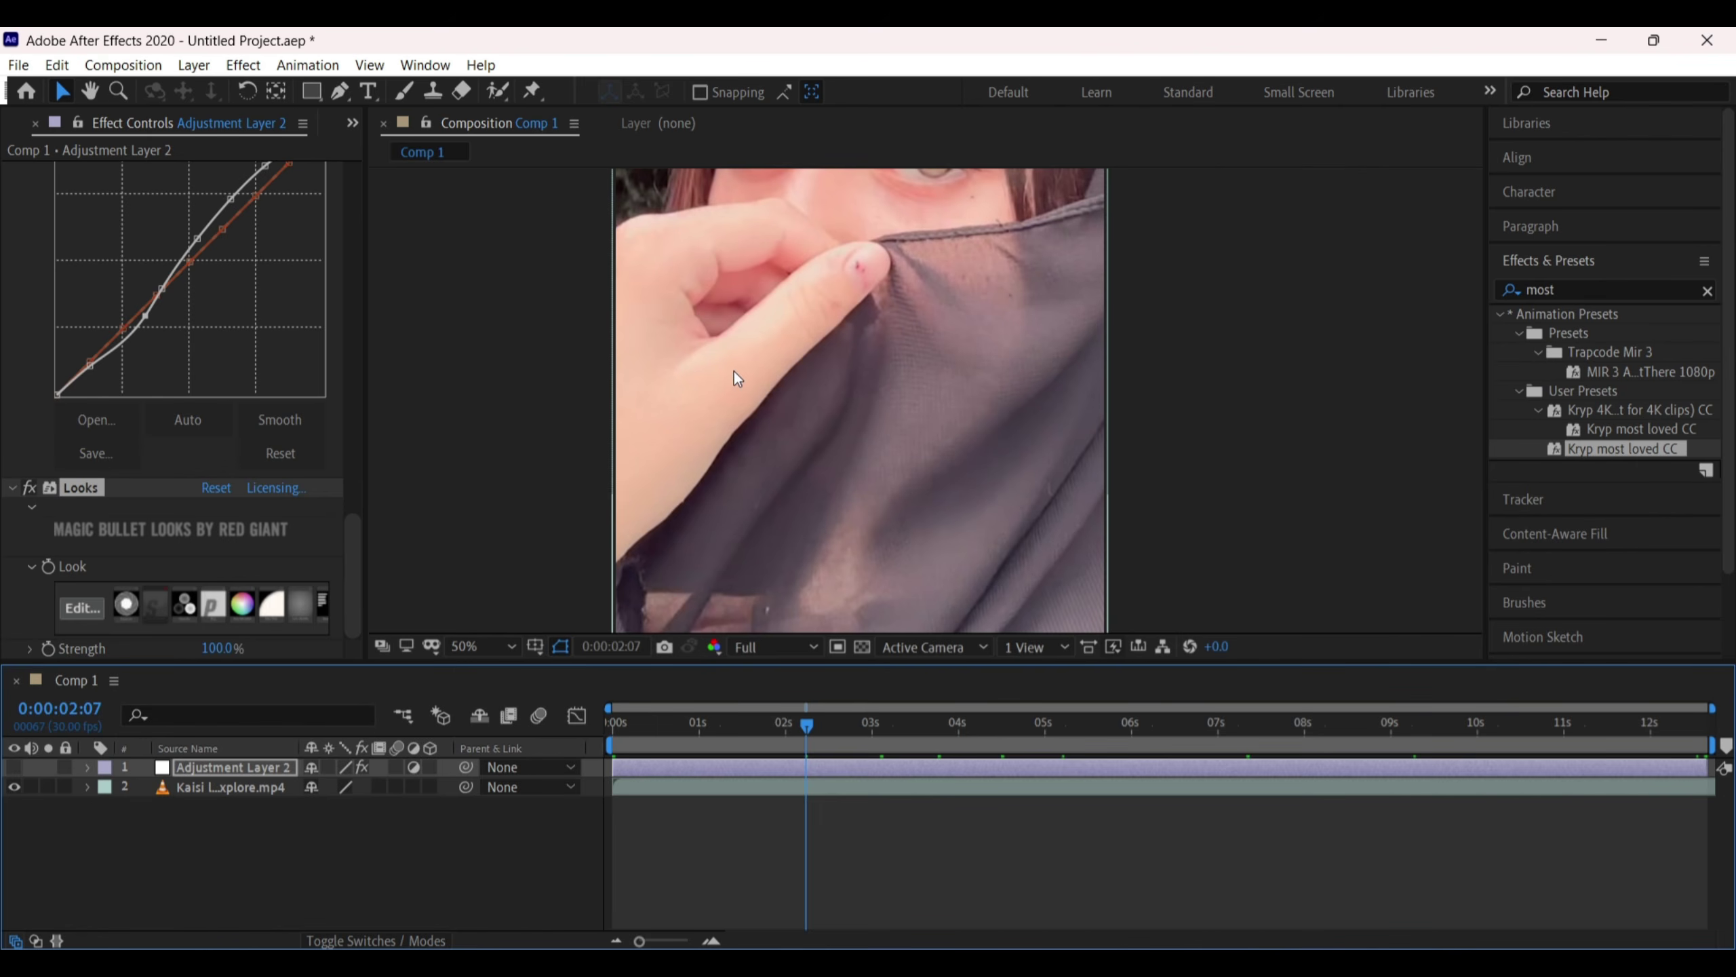
click(10, 771)
Set the composition preview magnification to Fit up to 100%
scroll(921, 400, down, 2)
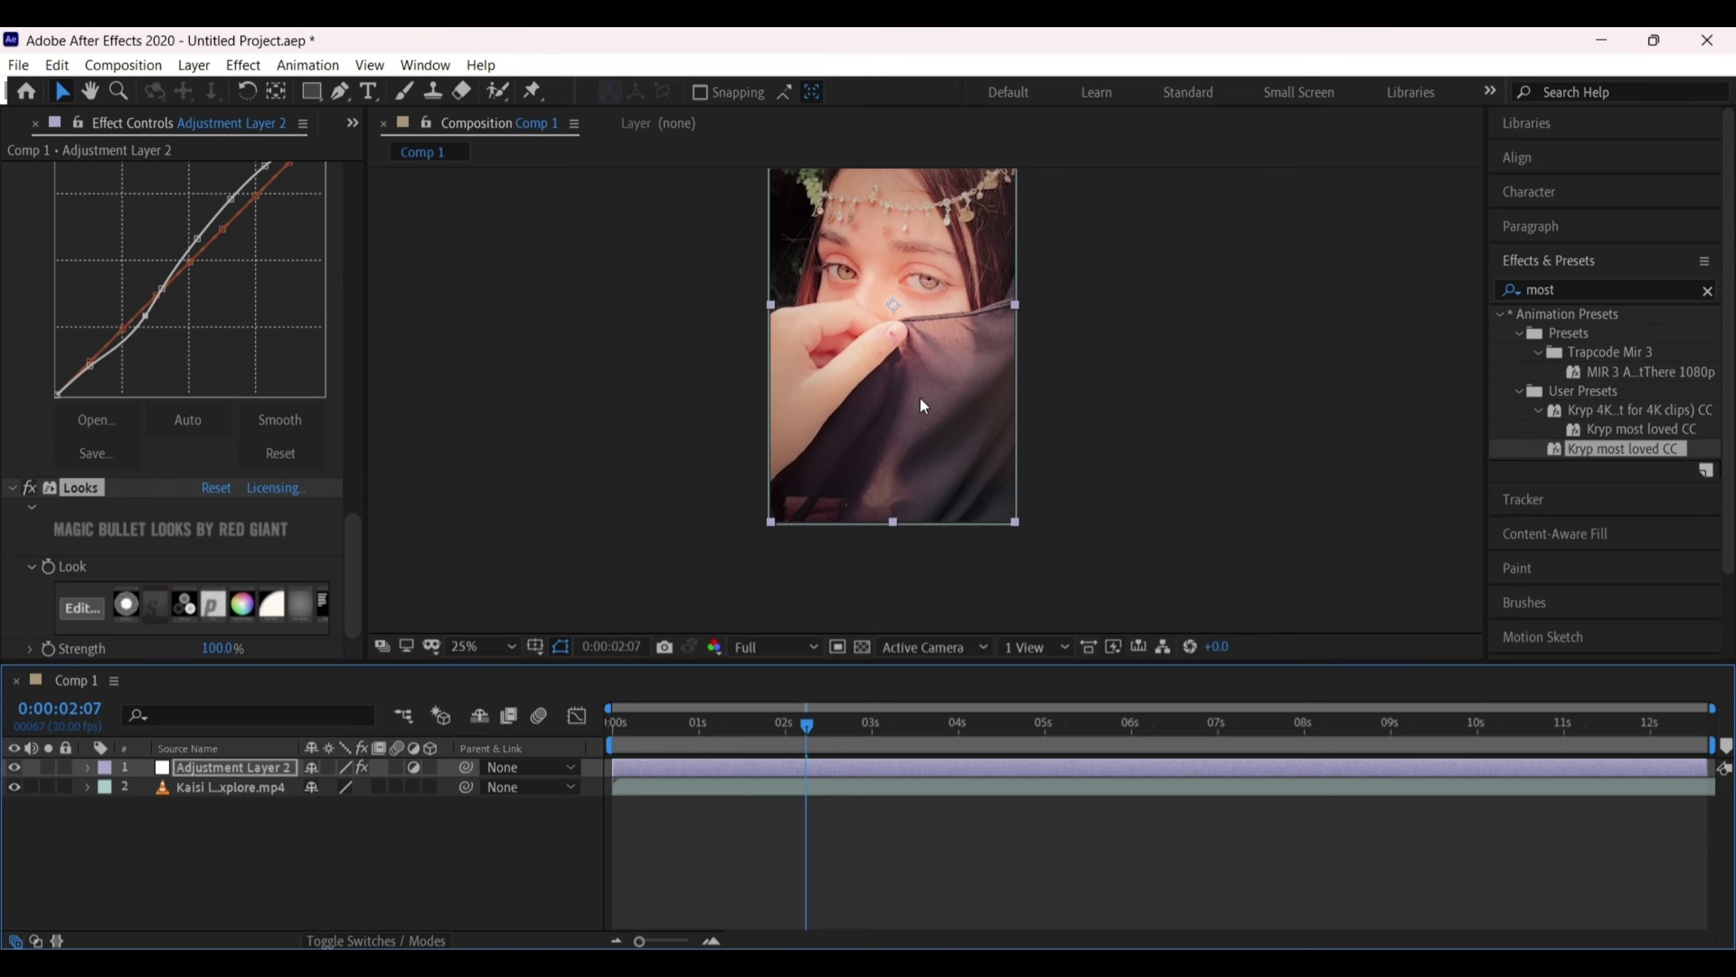
drag(921, 399, 969, 504)
key(v)
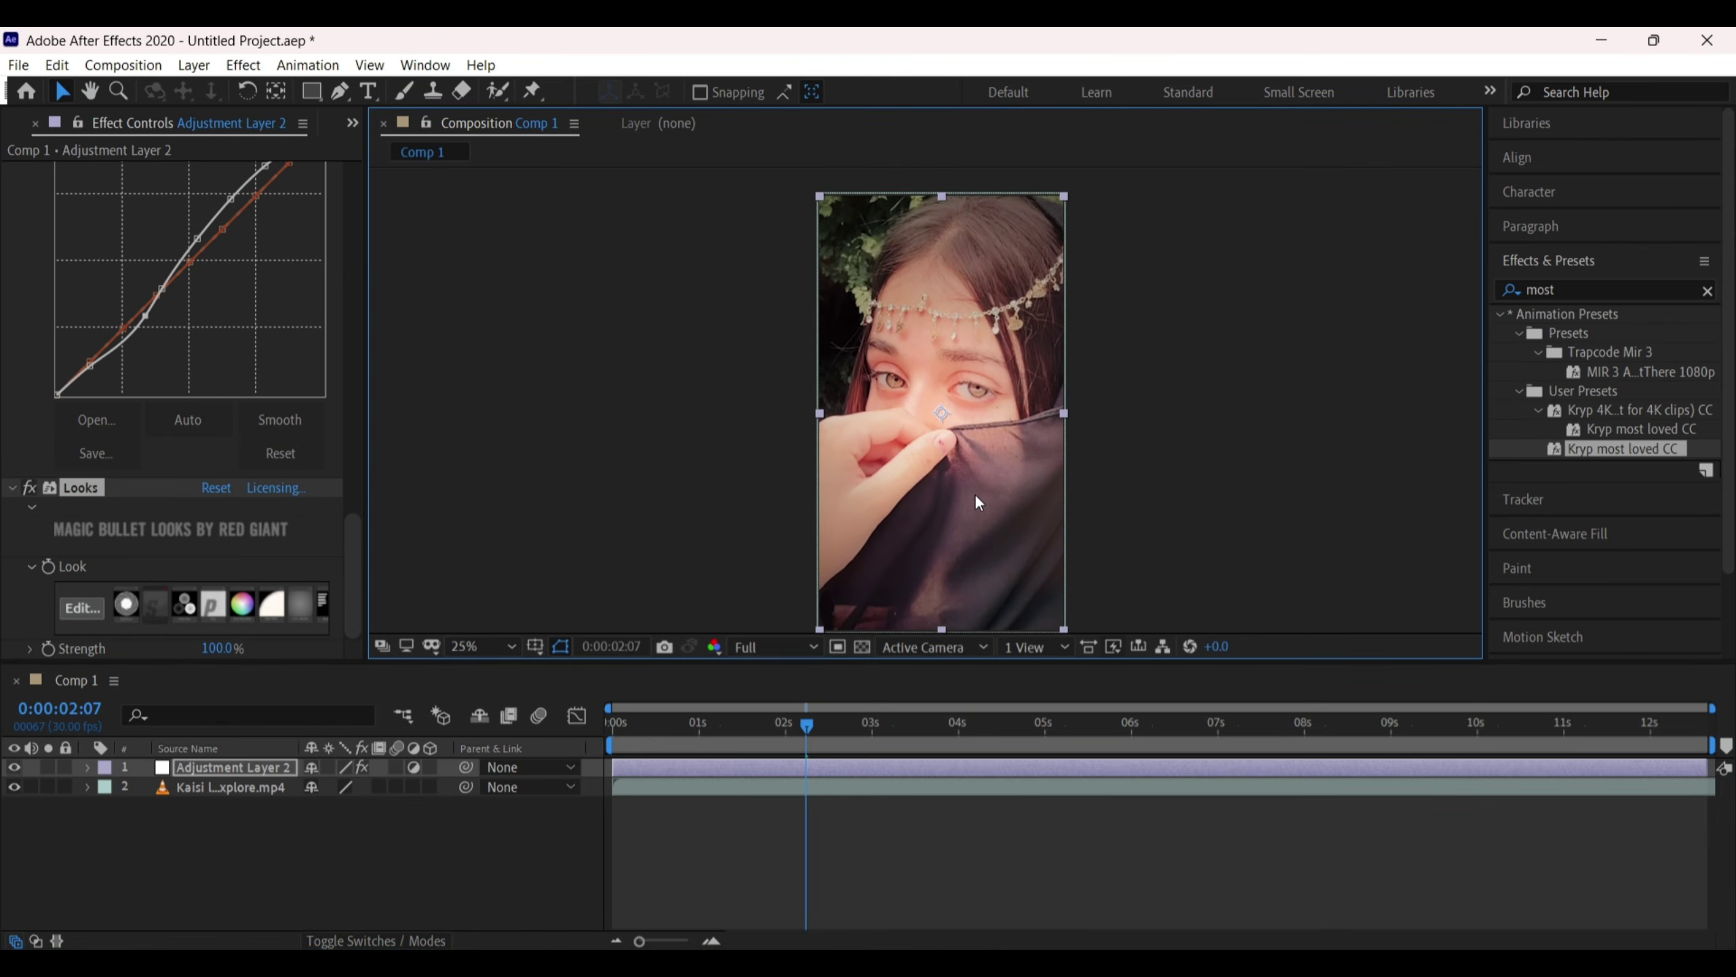
click(499, 646)
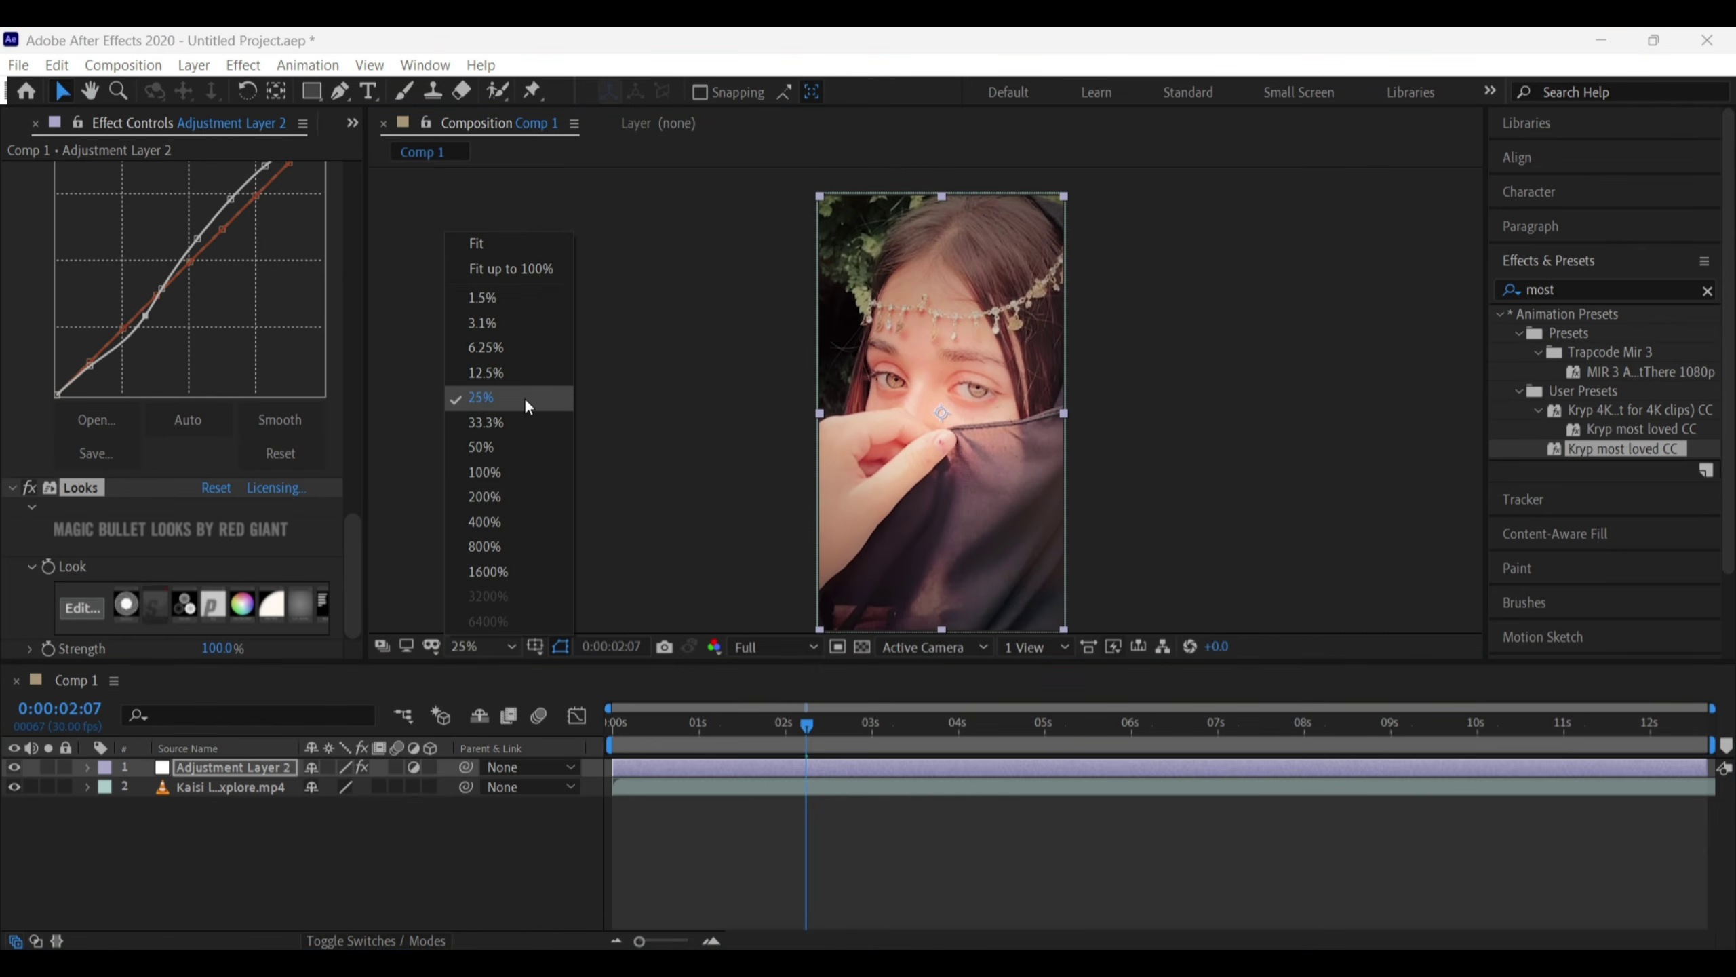
click(523, 272)
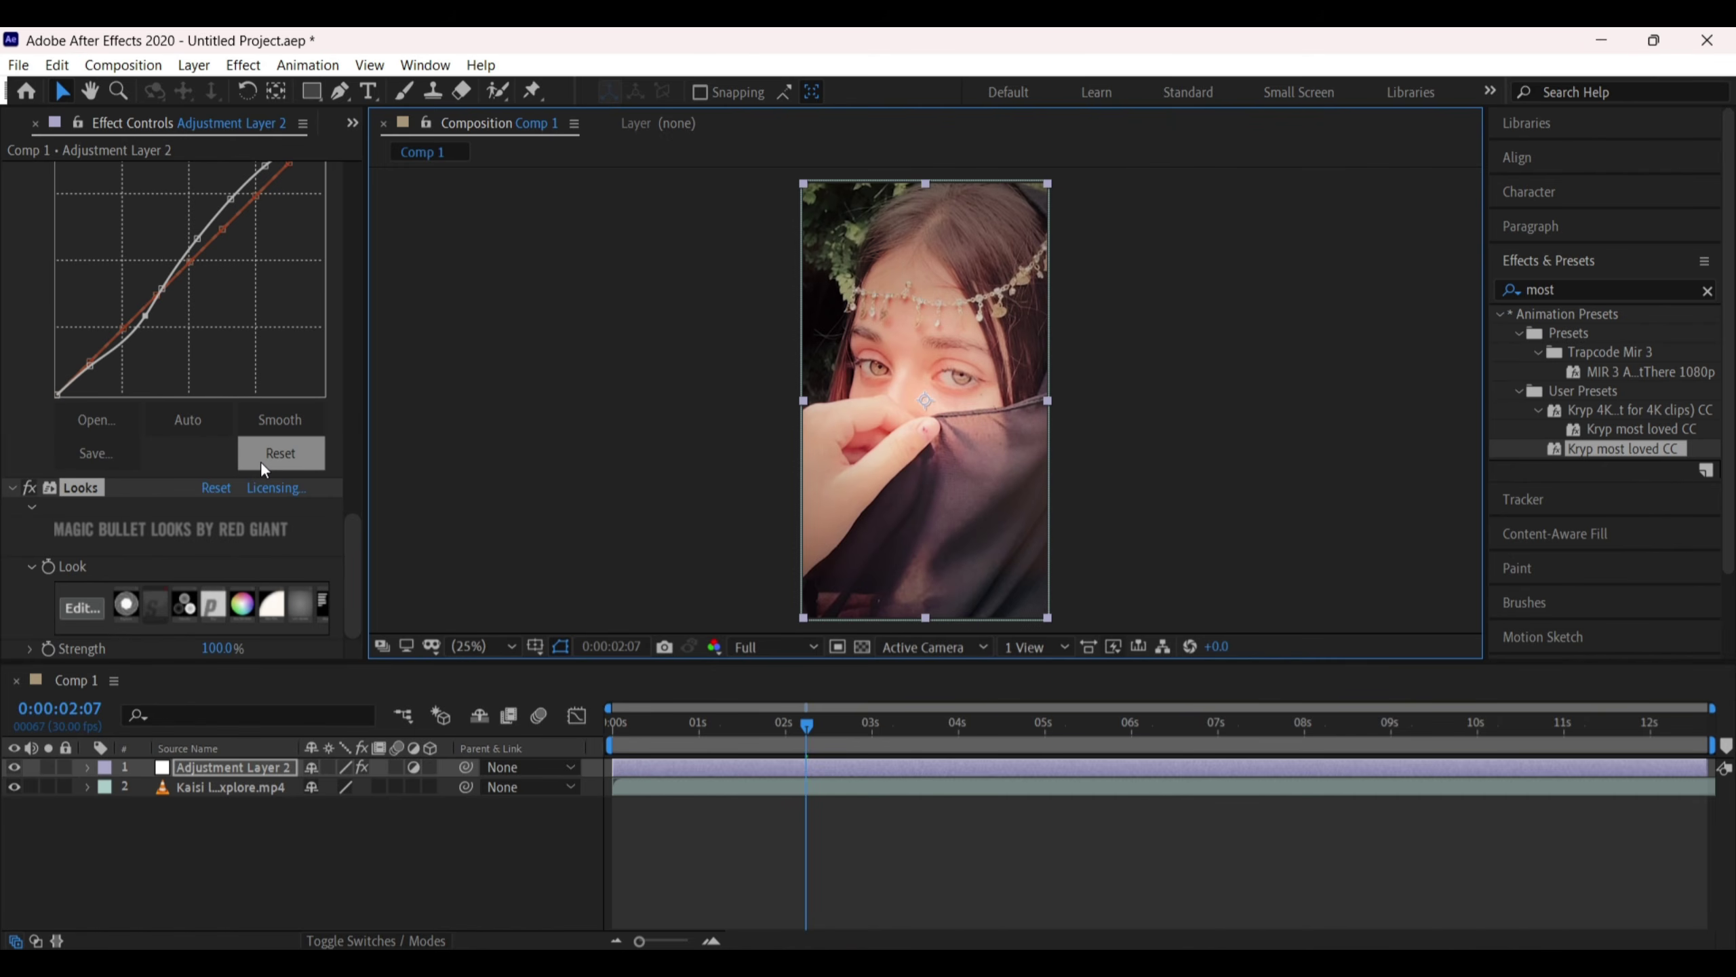
Add the Hue/Saturation effect to Adjustment Layer 2, try a Master Saturation of -76 and settle on -11
click(1635, 282)
text(hue)
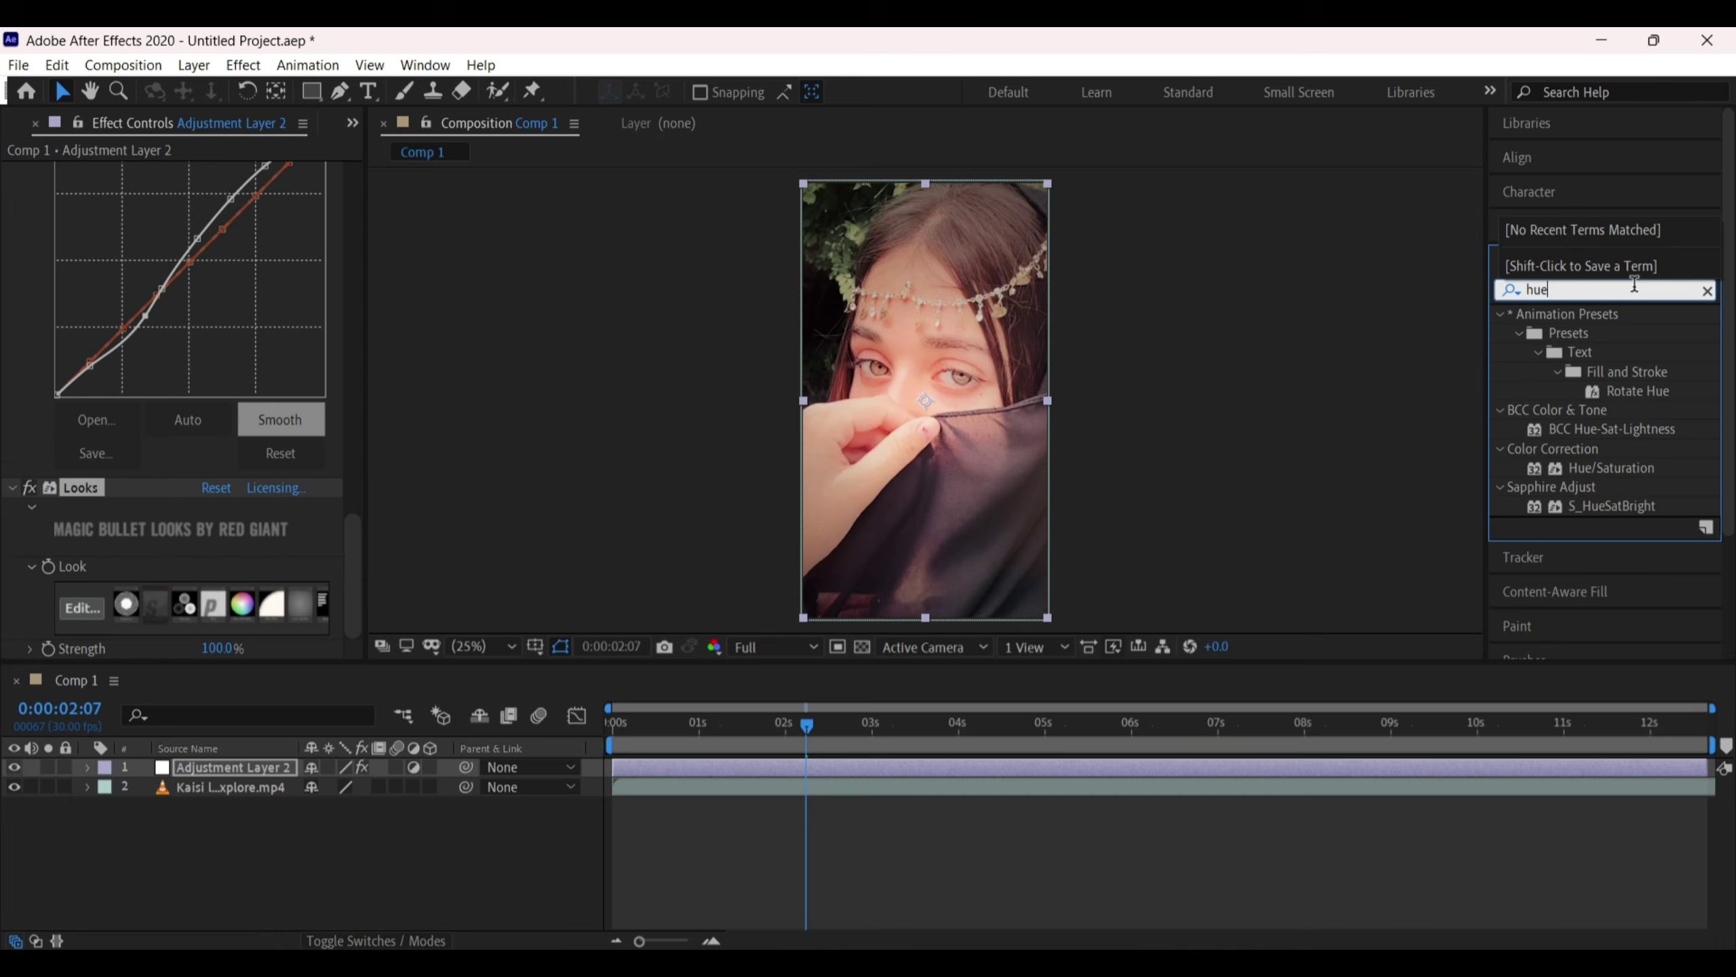
double_click(1654, 469)
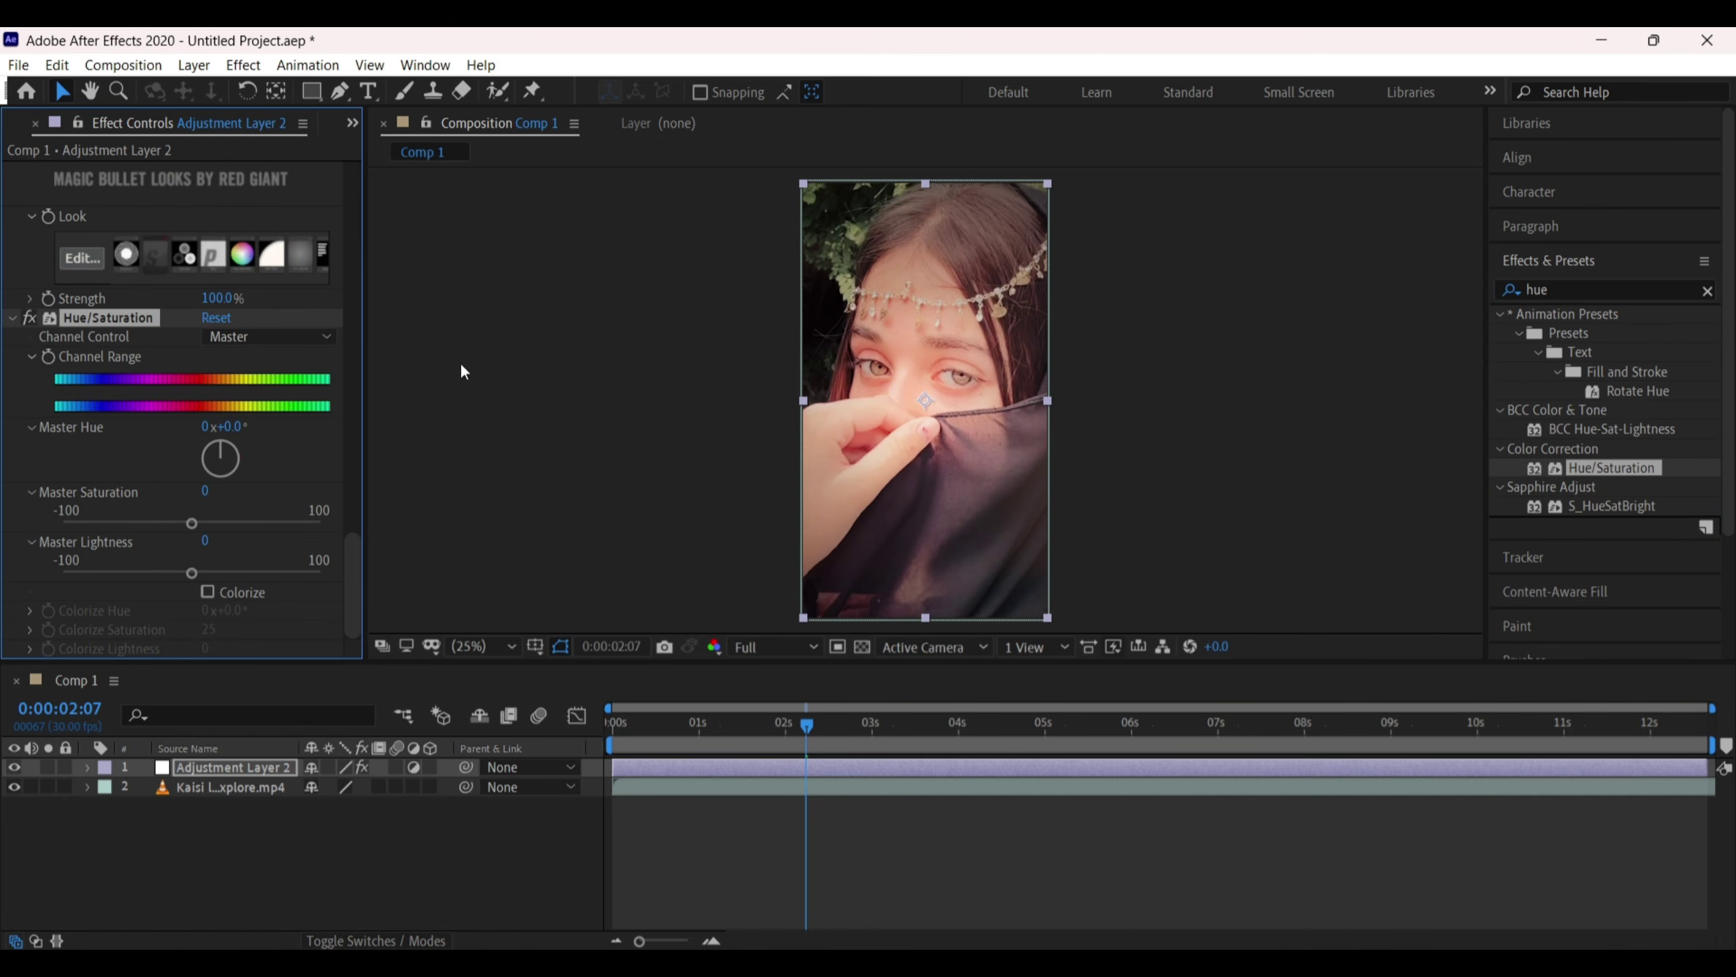
click(191, 524)
drag(183, 523, 179, 525)
drag(178, 534, 95, 535)
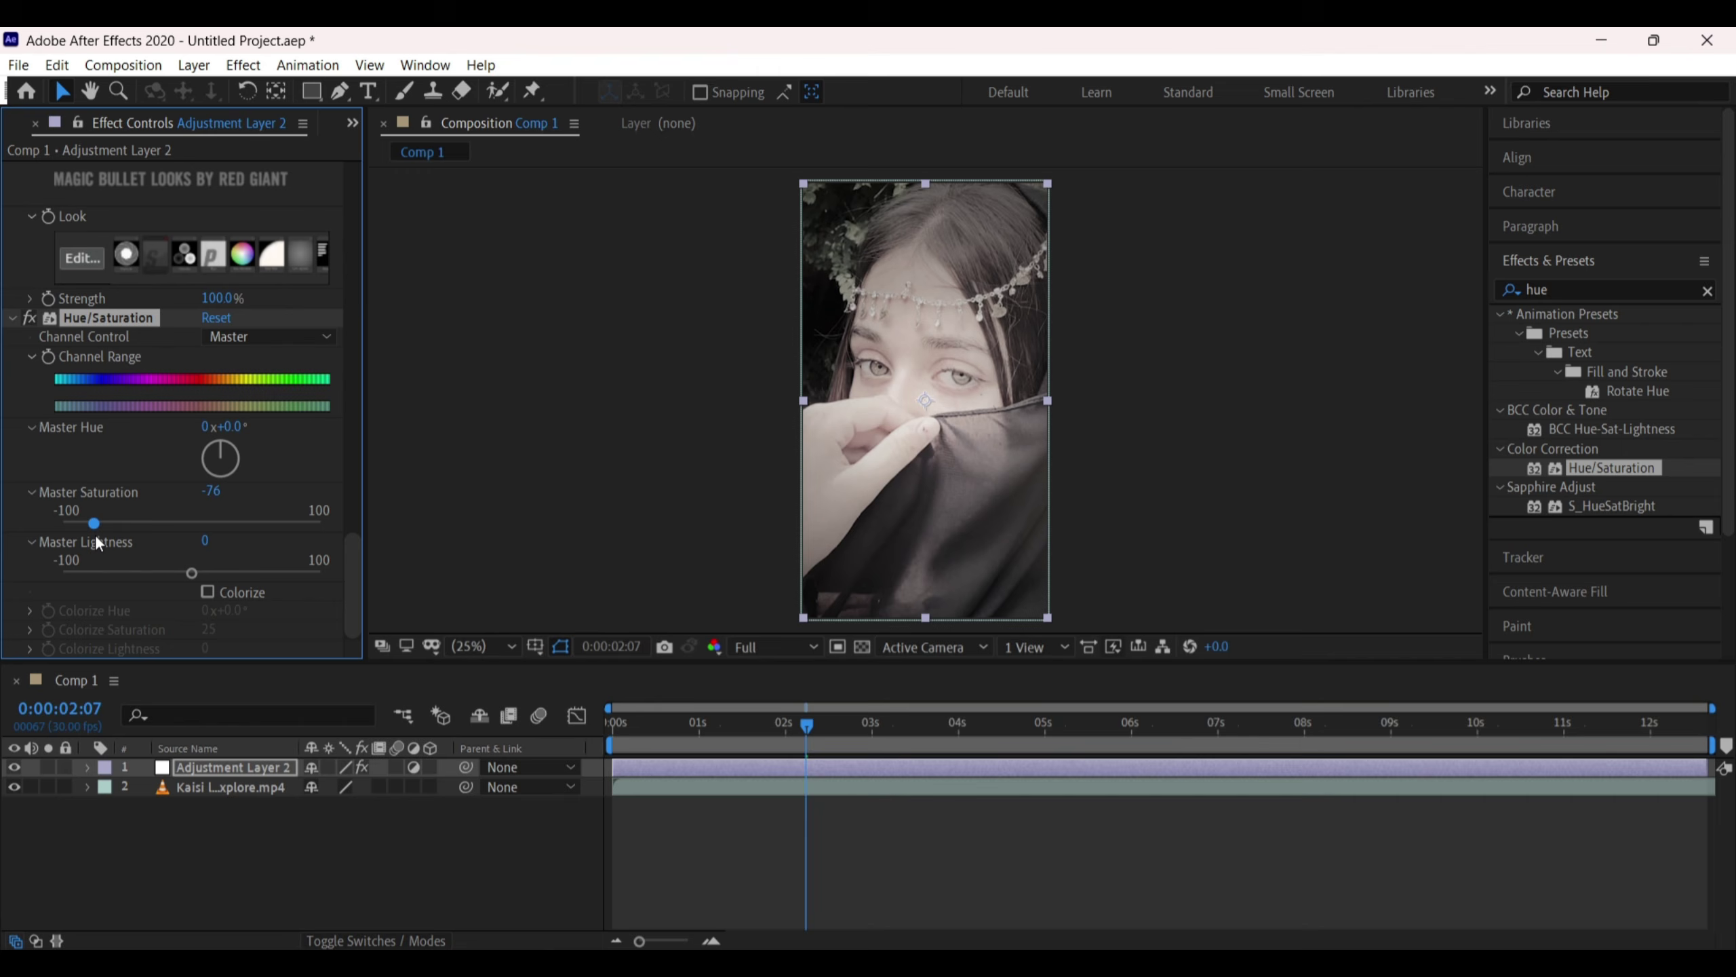
click(183, 522)
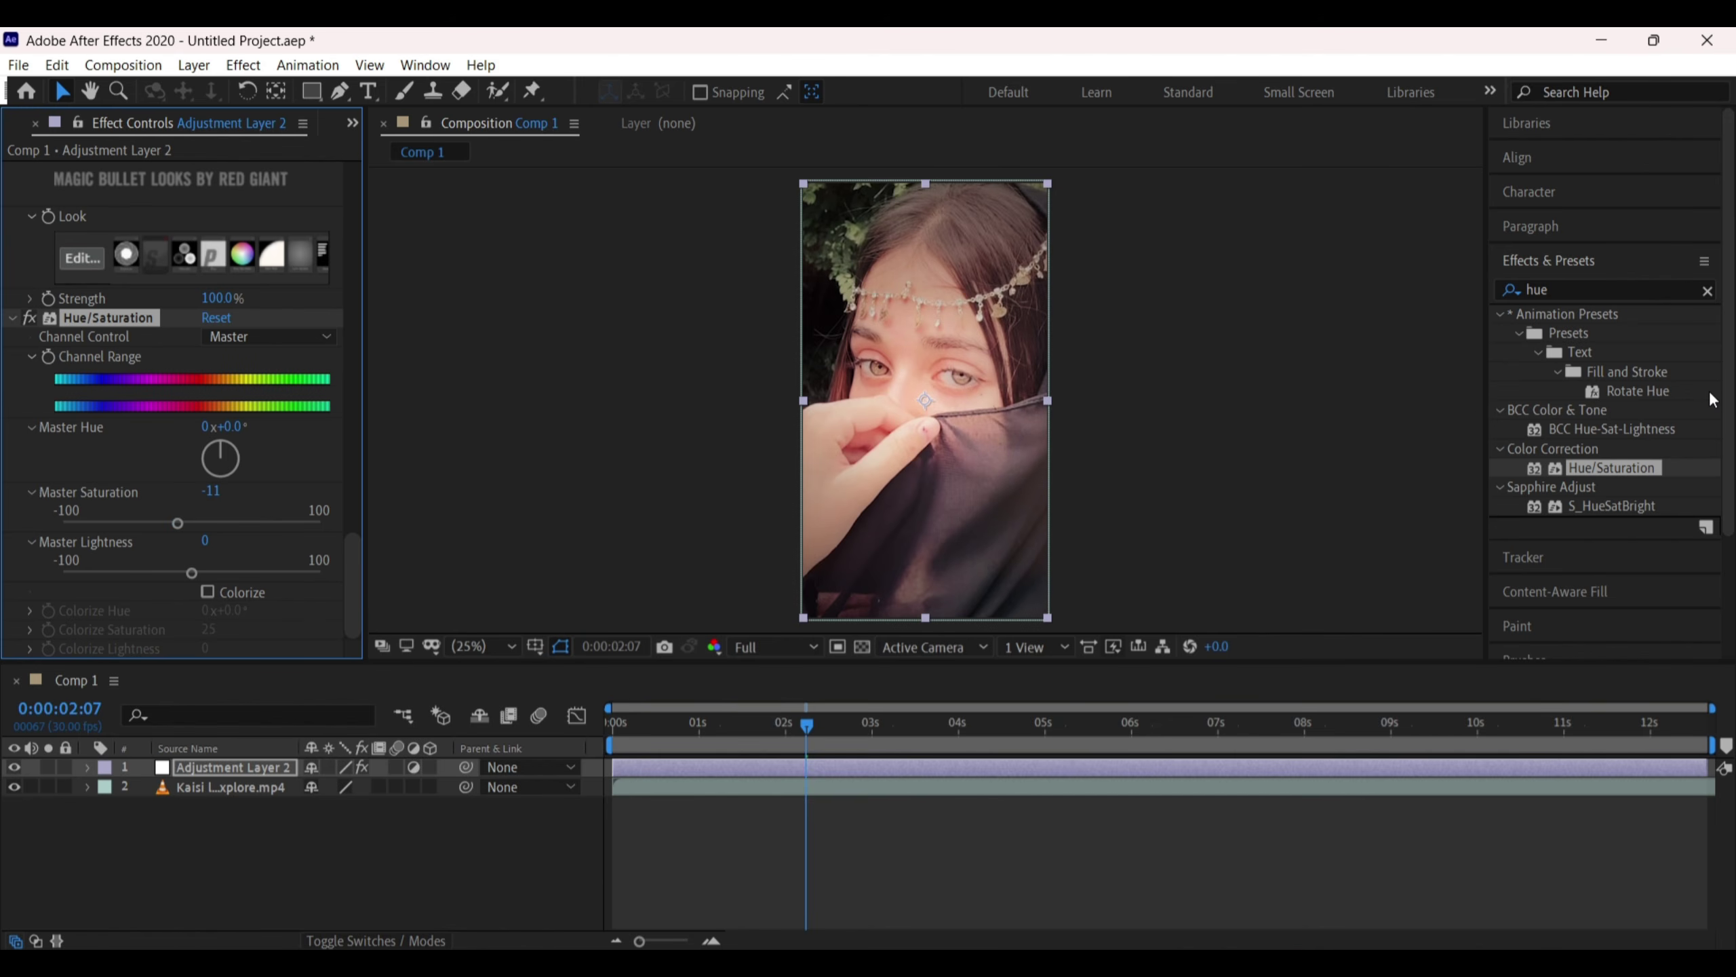
Add the S_Sharpen effect to Adjustment Layer 2, keep its default settings and inspect the portrait at 50% magnification
click(1676, 292)
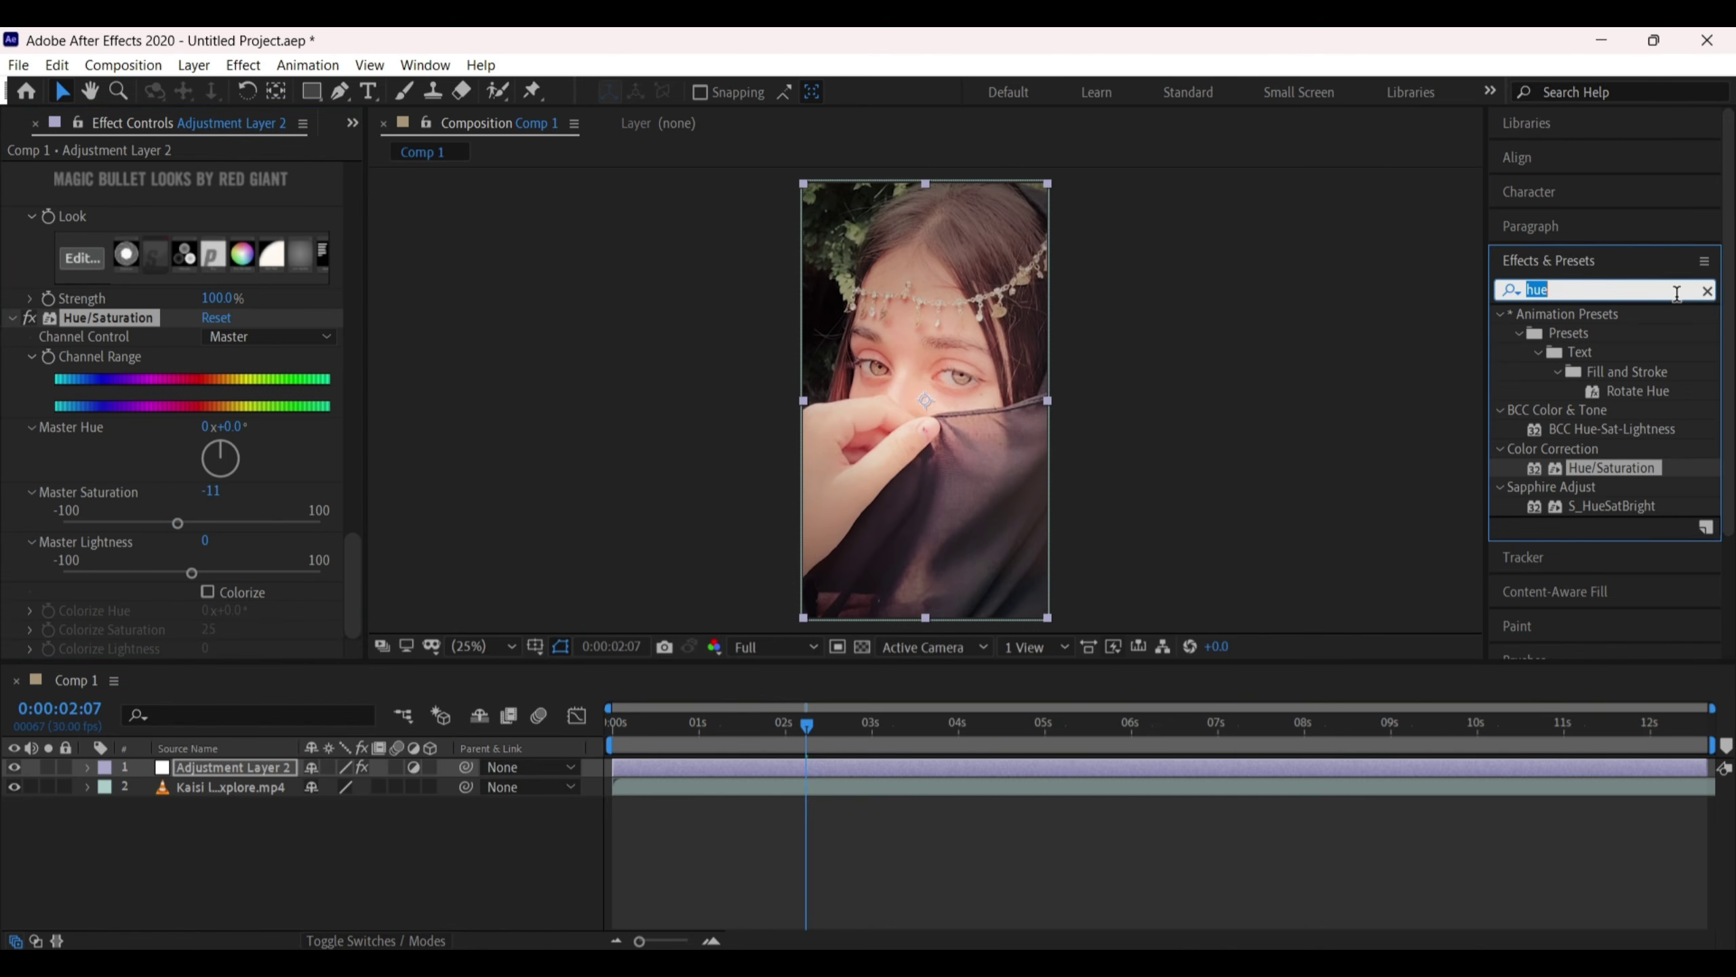
text(s)
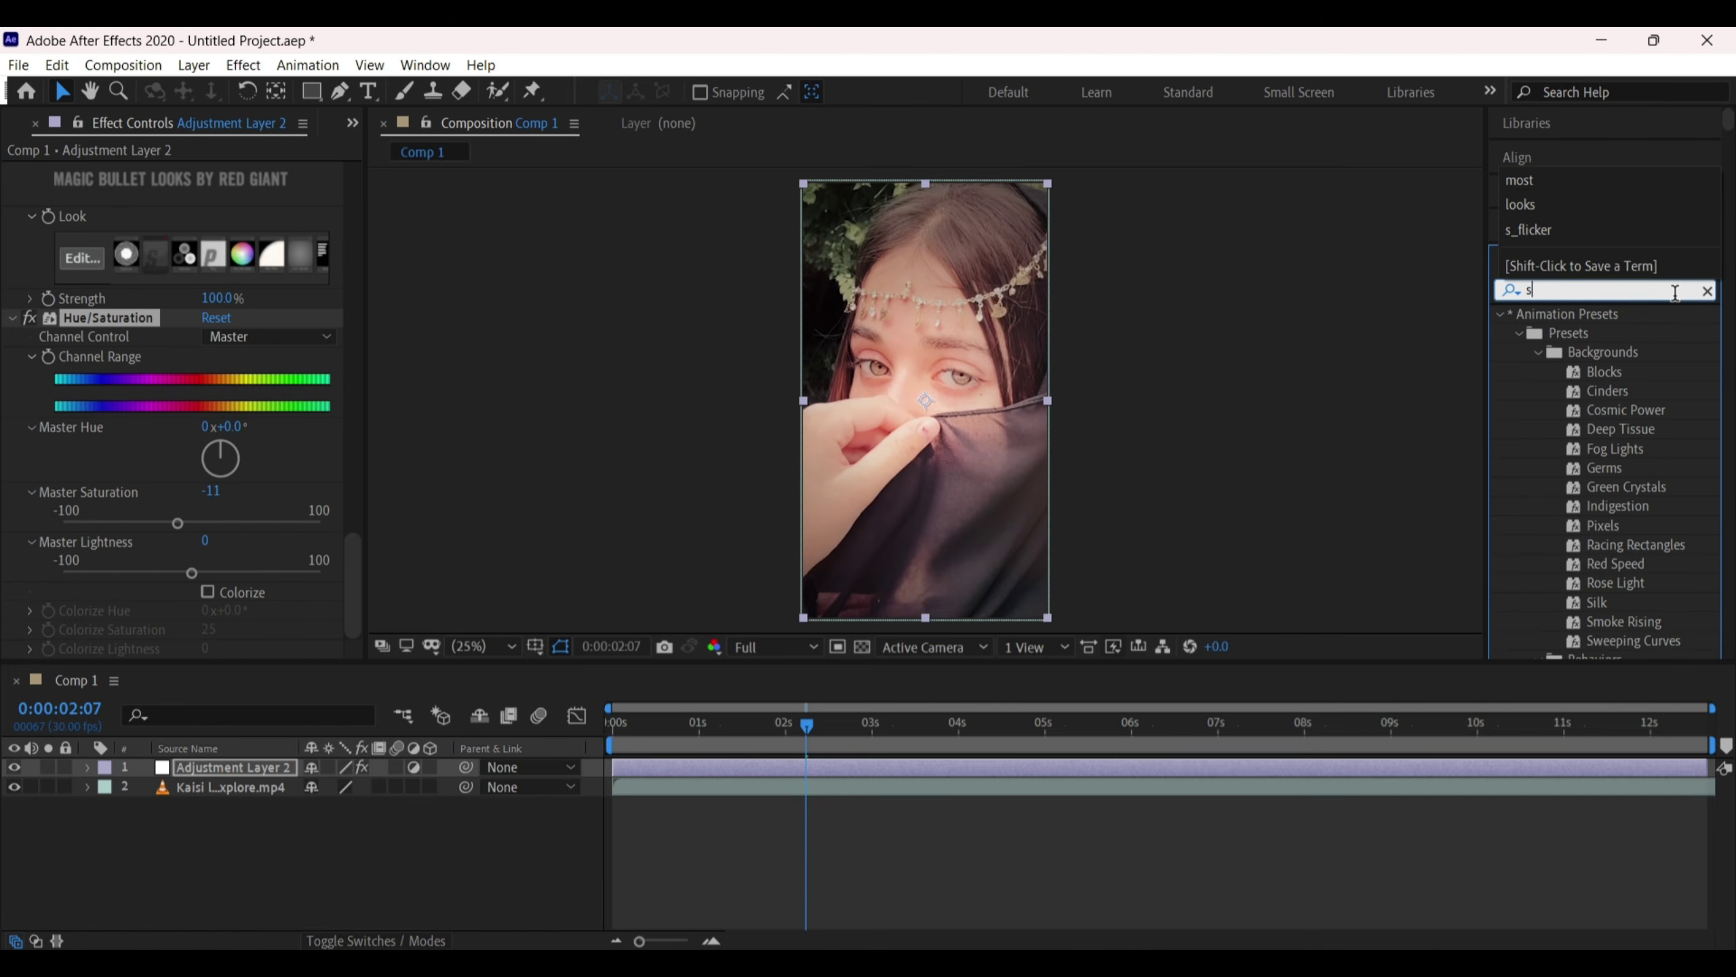
text(_shar)
click(1636, 336)
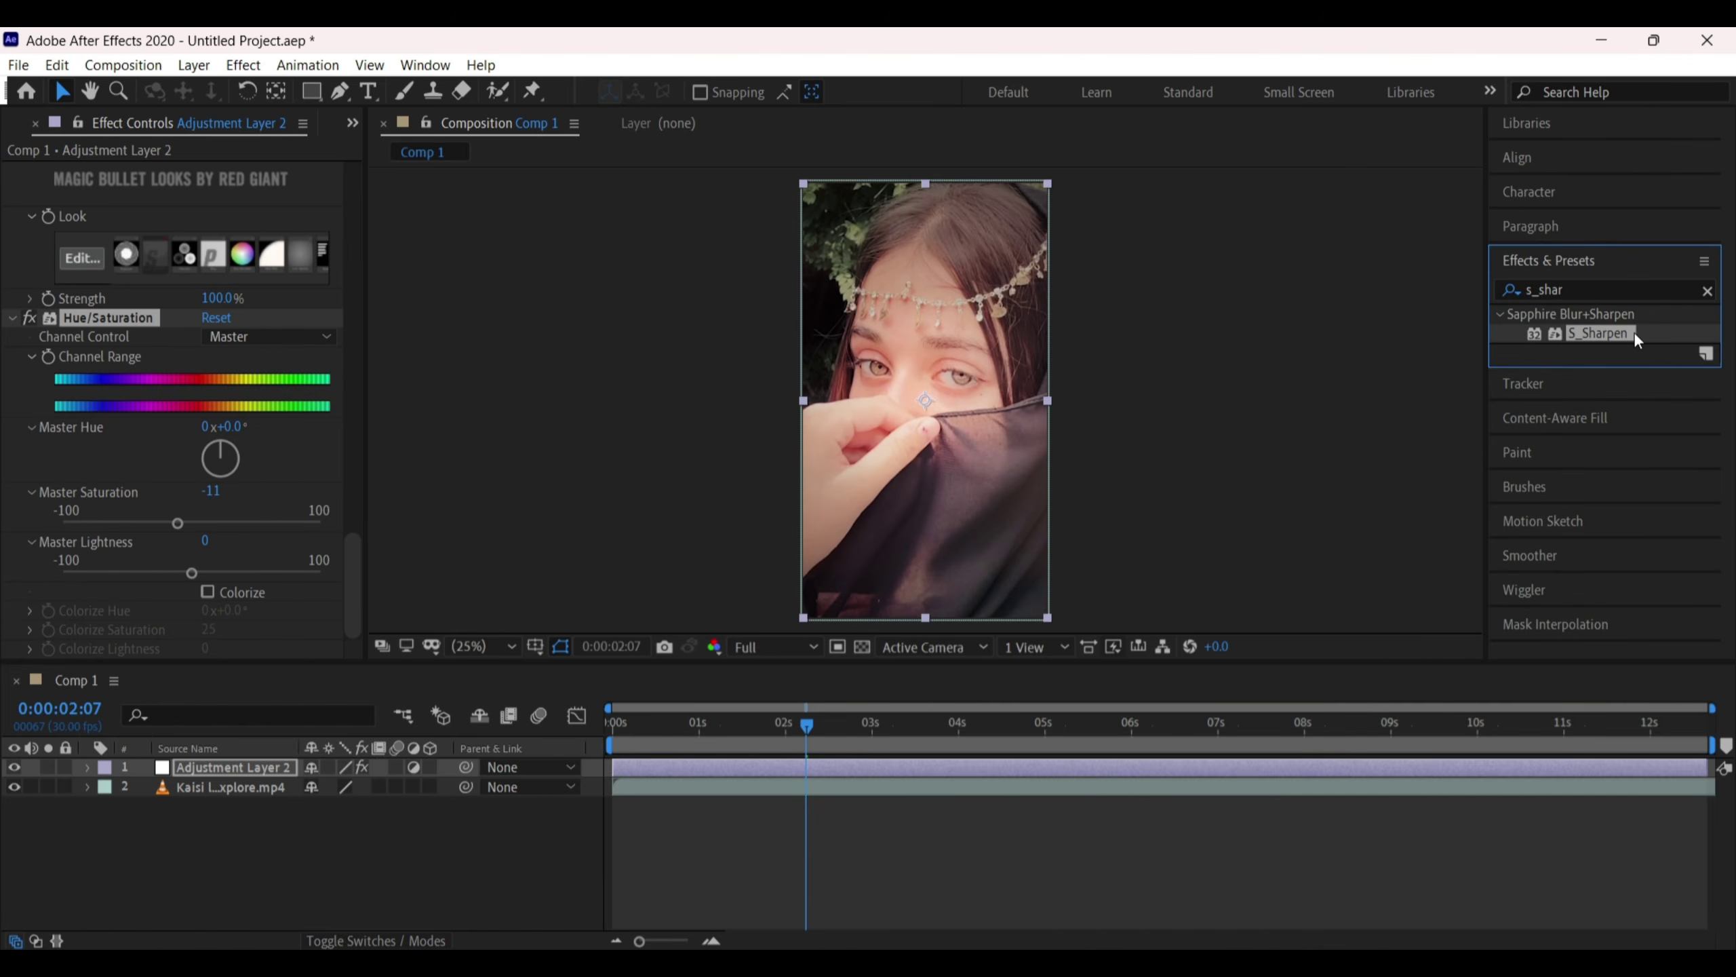
drag(1635, 338, 61, 515)
scroll(102, 479, down, 1)
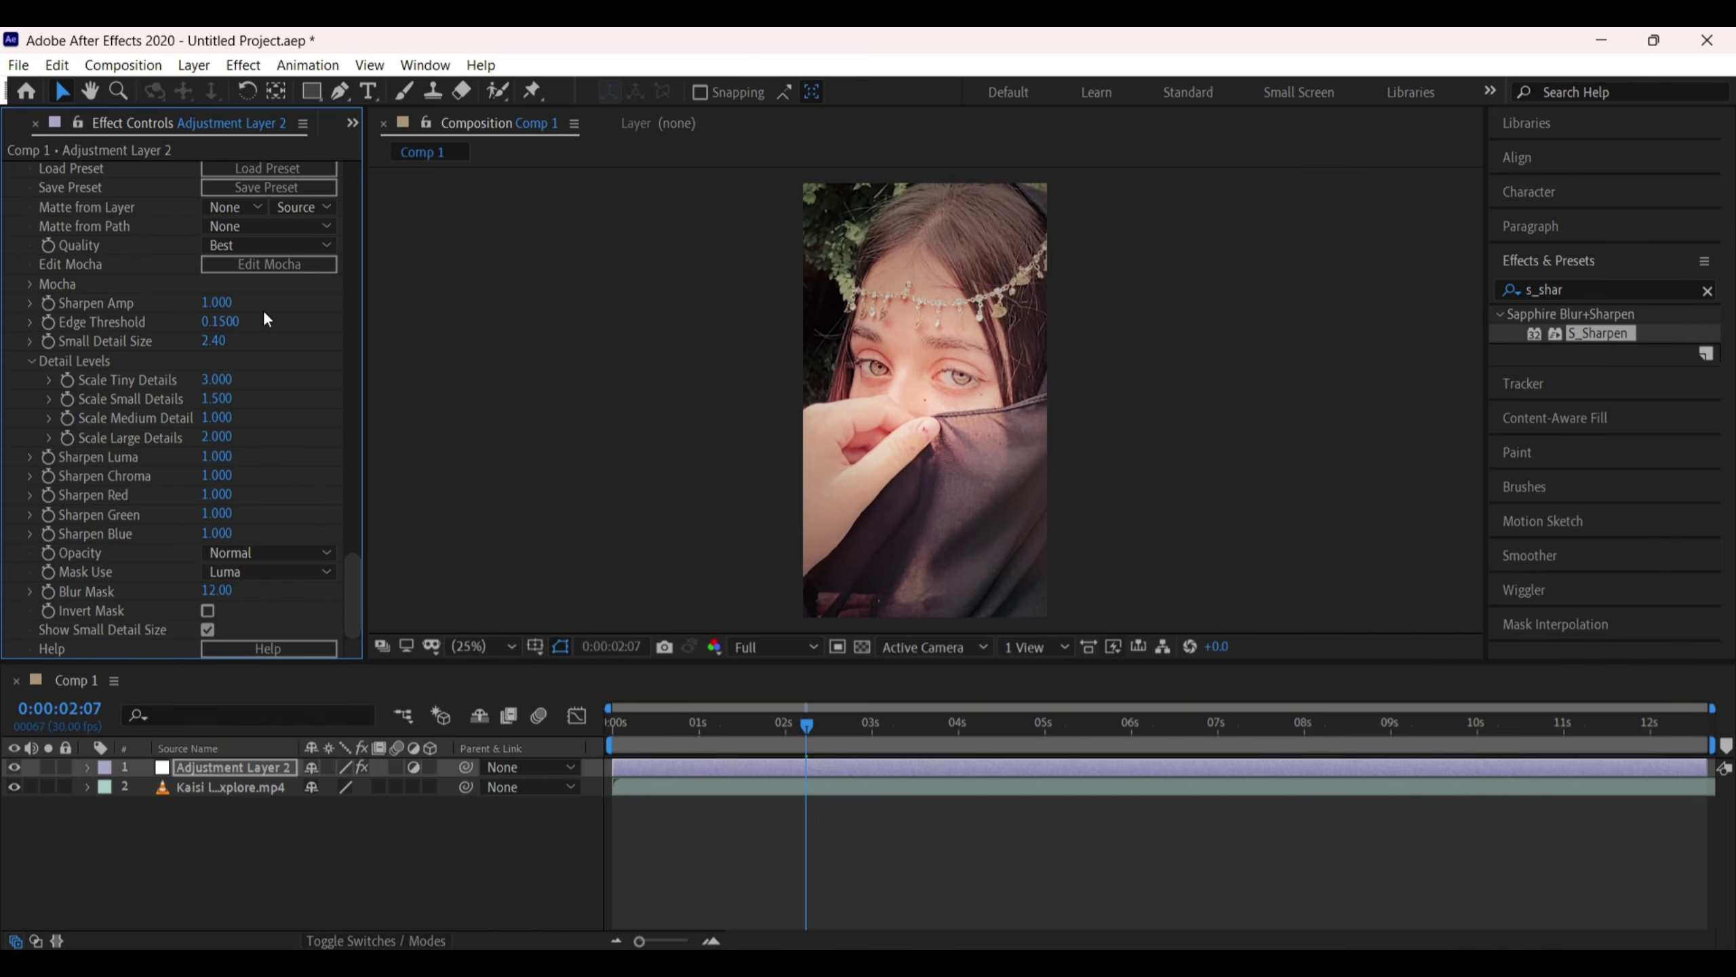
drag(233, 306, 233, 302)
scroll(993, 444, up, 2)
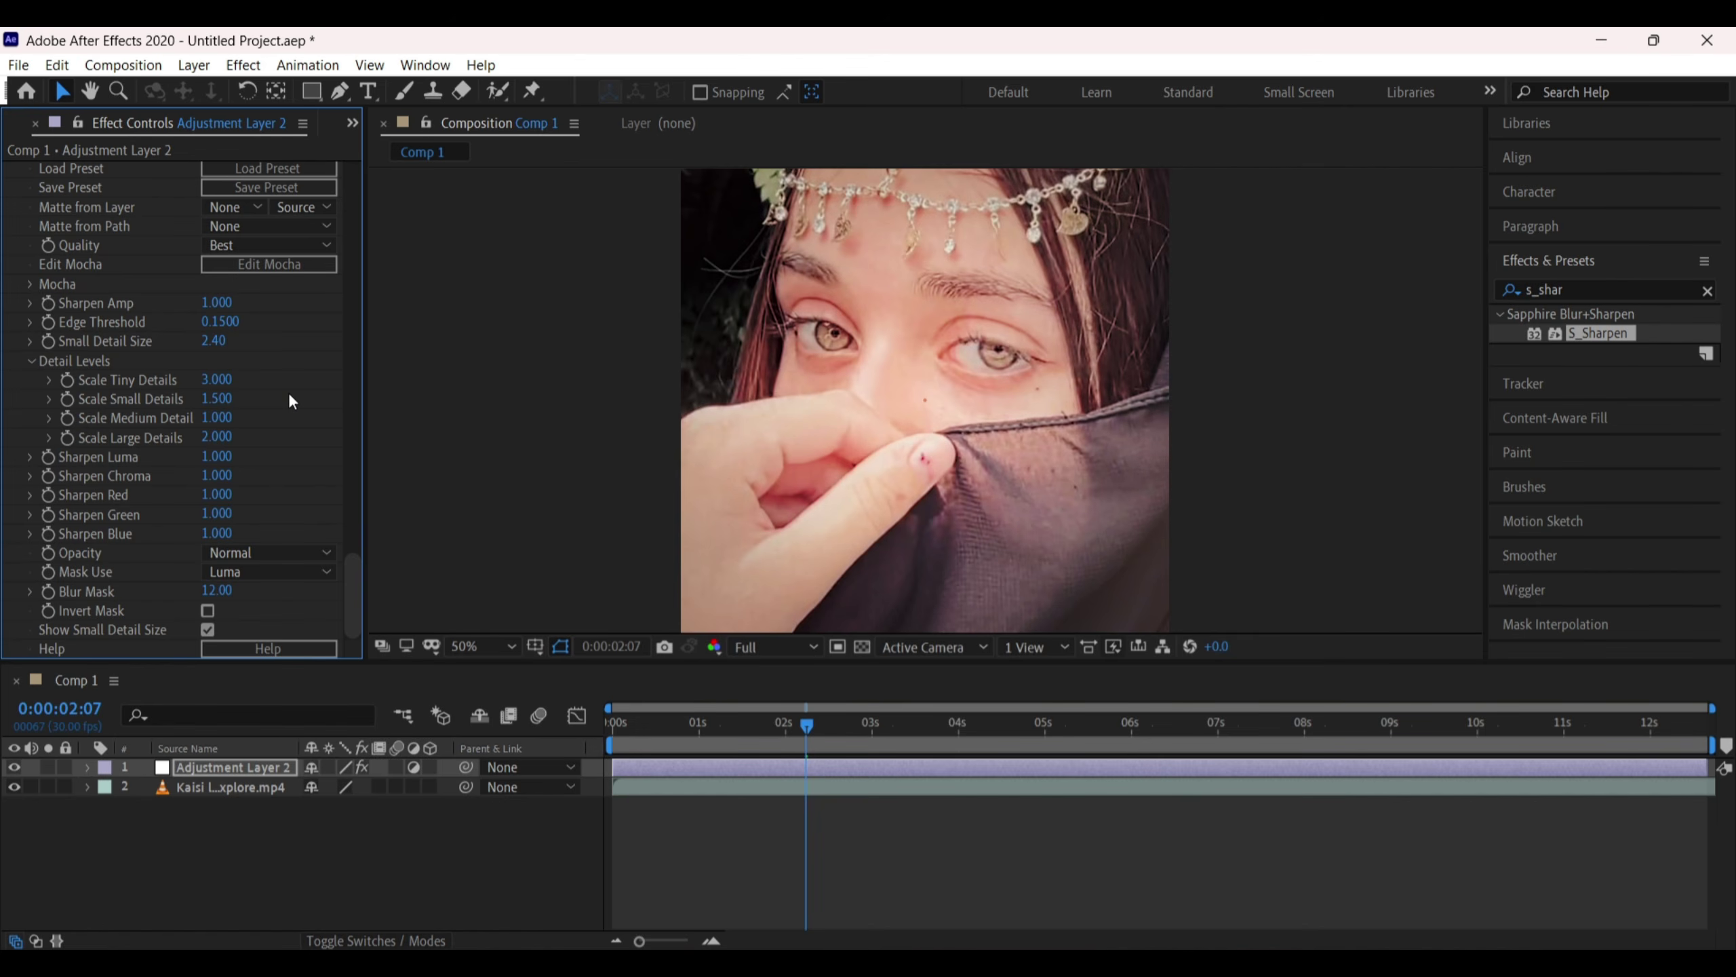
Add the Lumetri Color effect to Adjustment Layer 2 and set the preview magnification to Fit up to 100%
click(1707, 291)
click(1630, 271)
click(1592, 273)
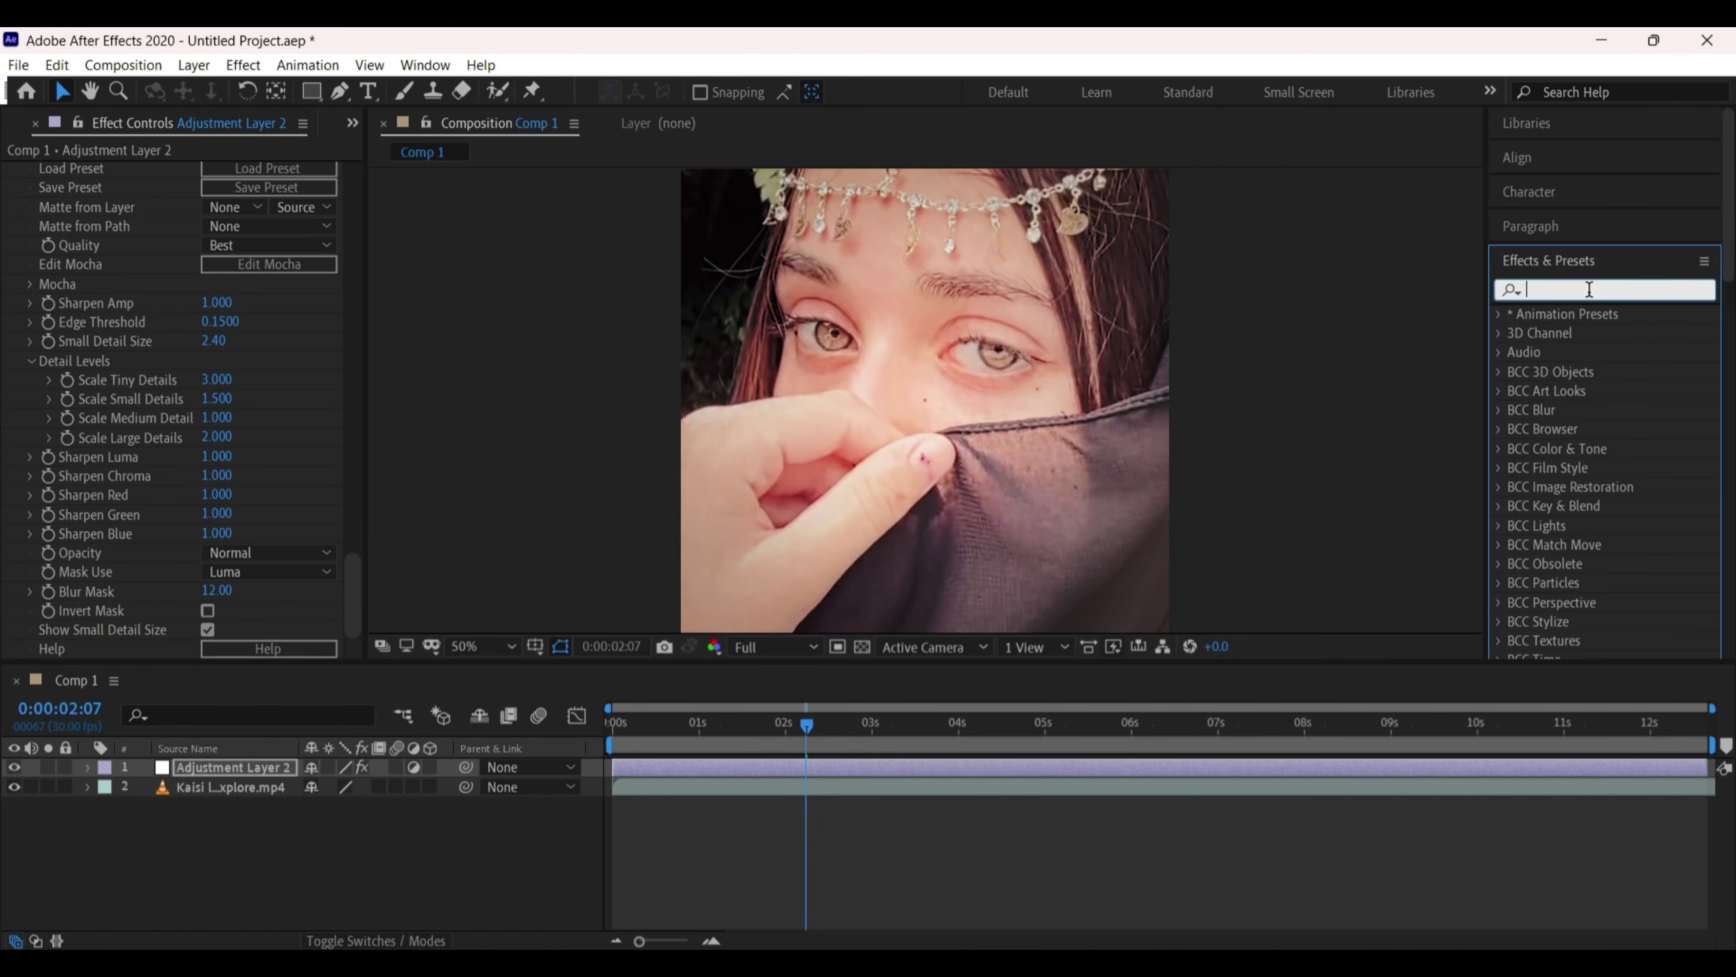
click(1589, 289)
text(lume)
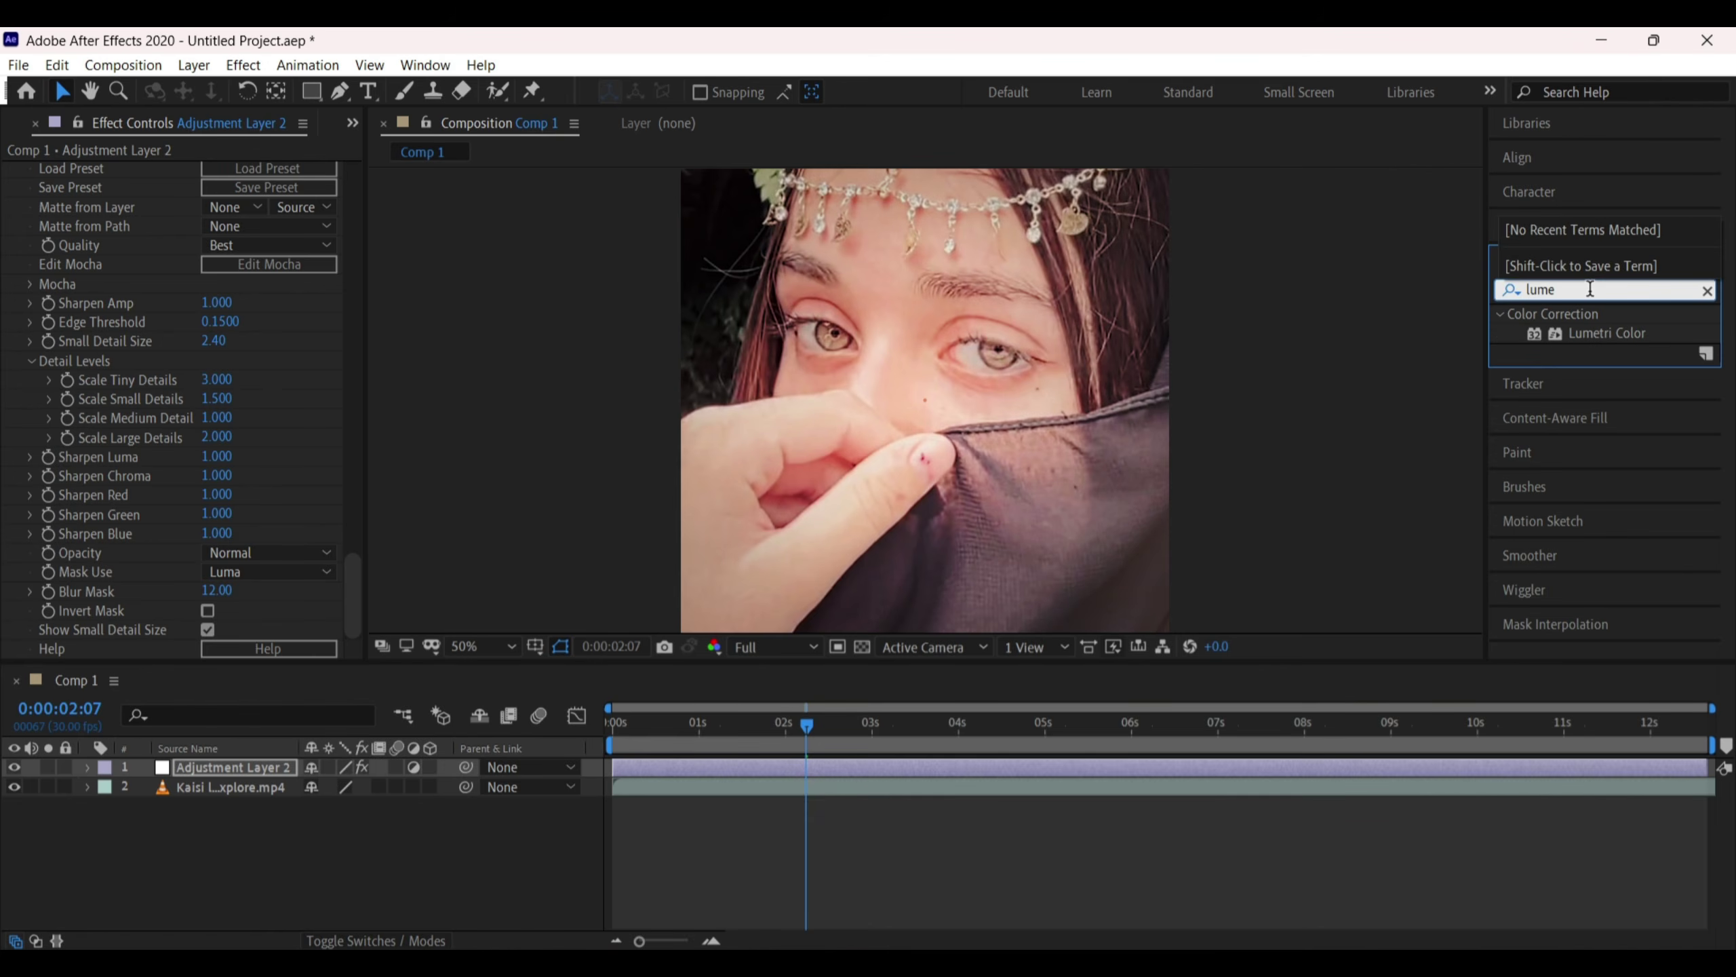
double_click(1607, 335)
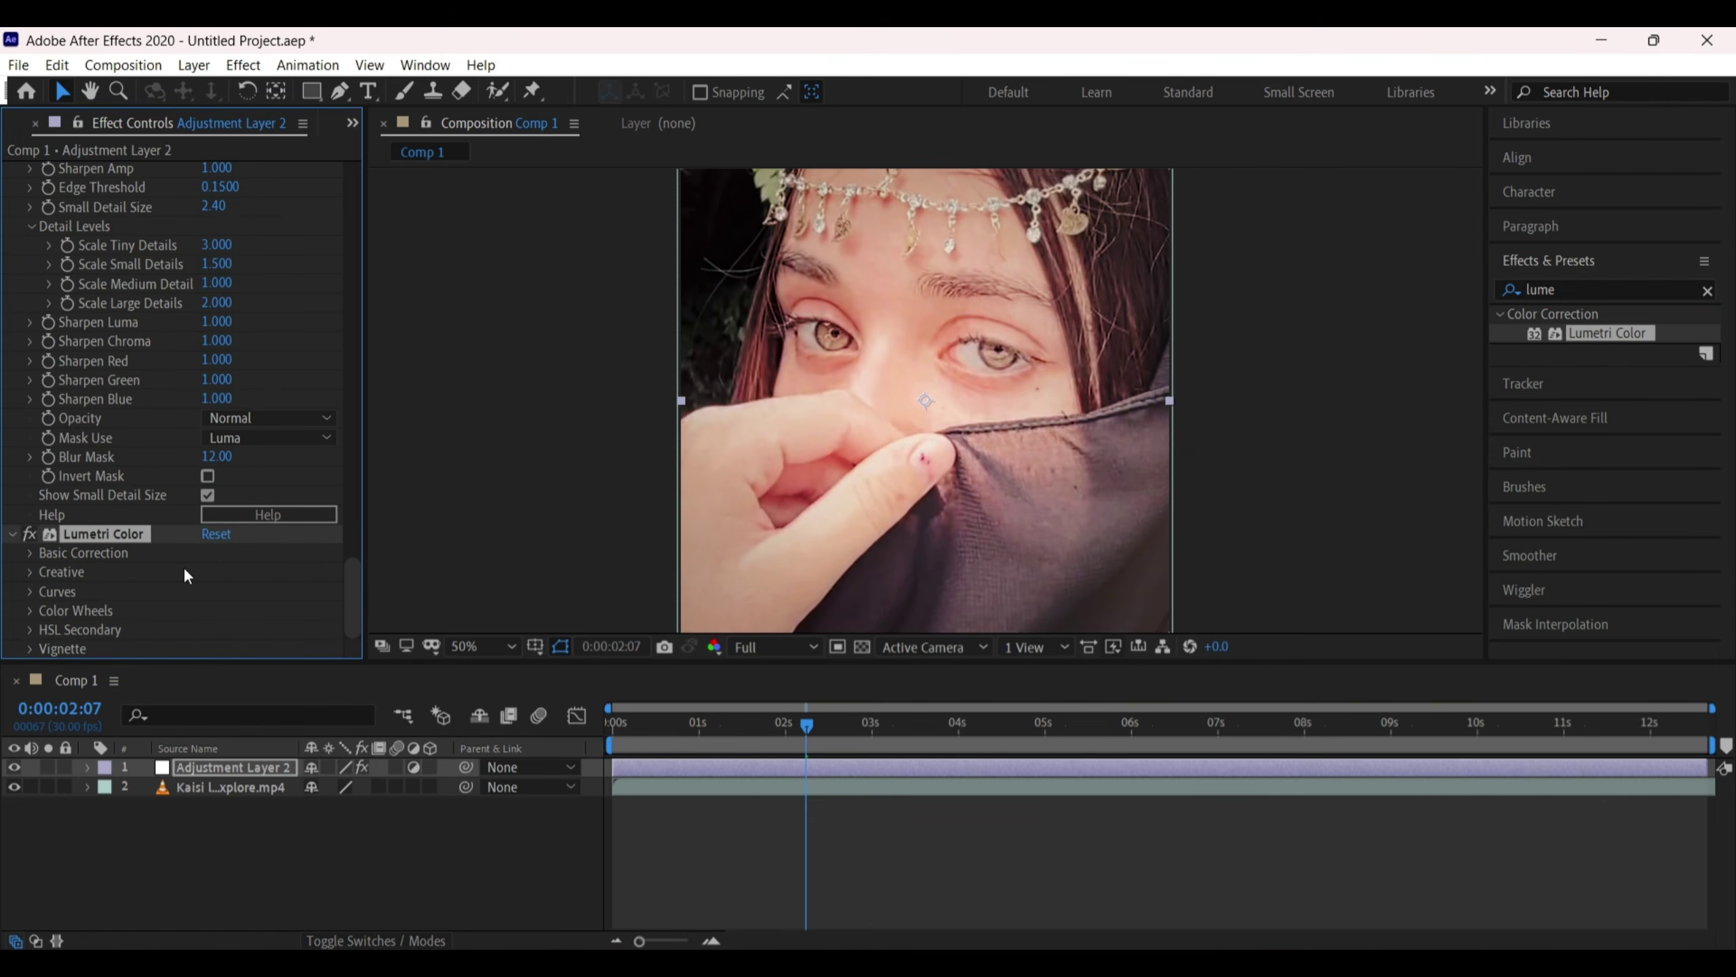
click(509, 649)
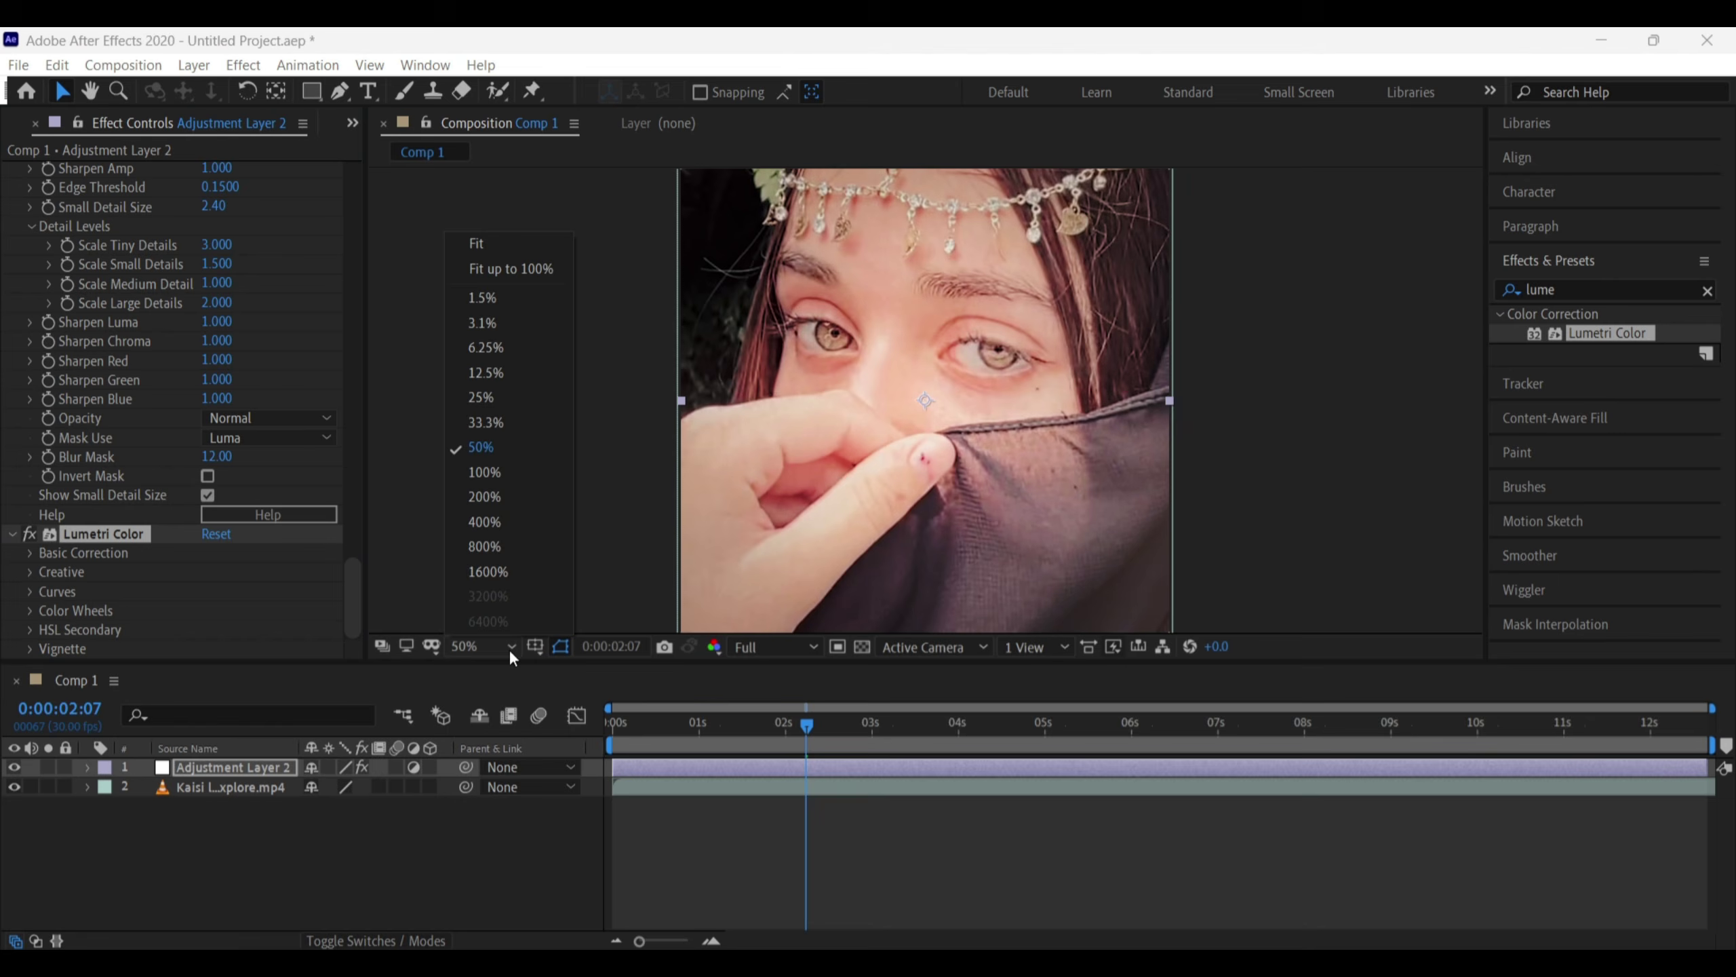
click(542, 269)
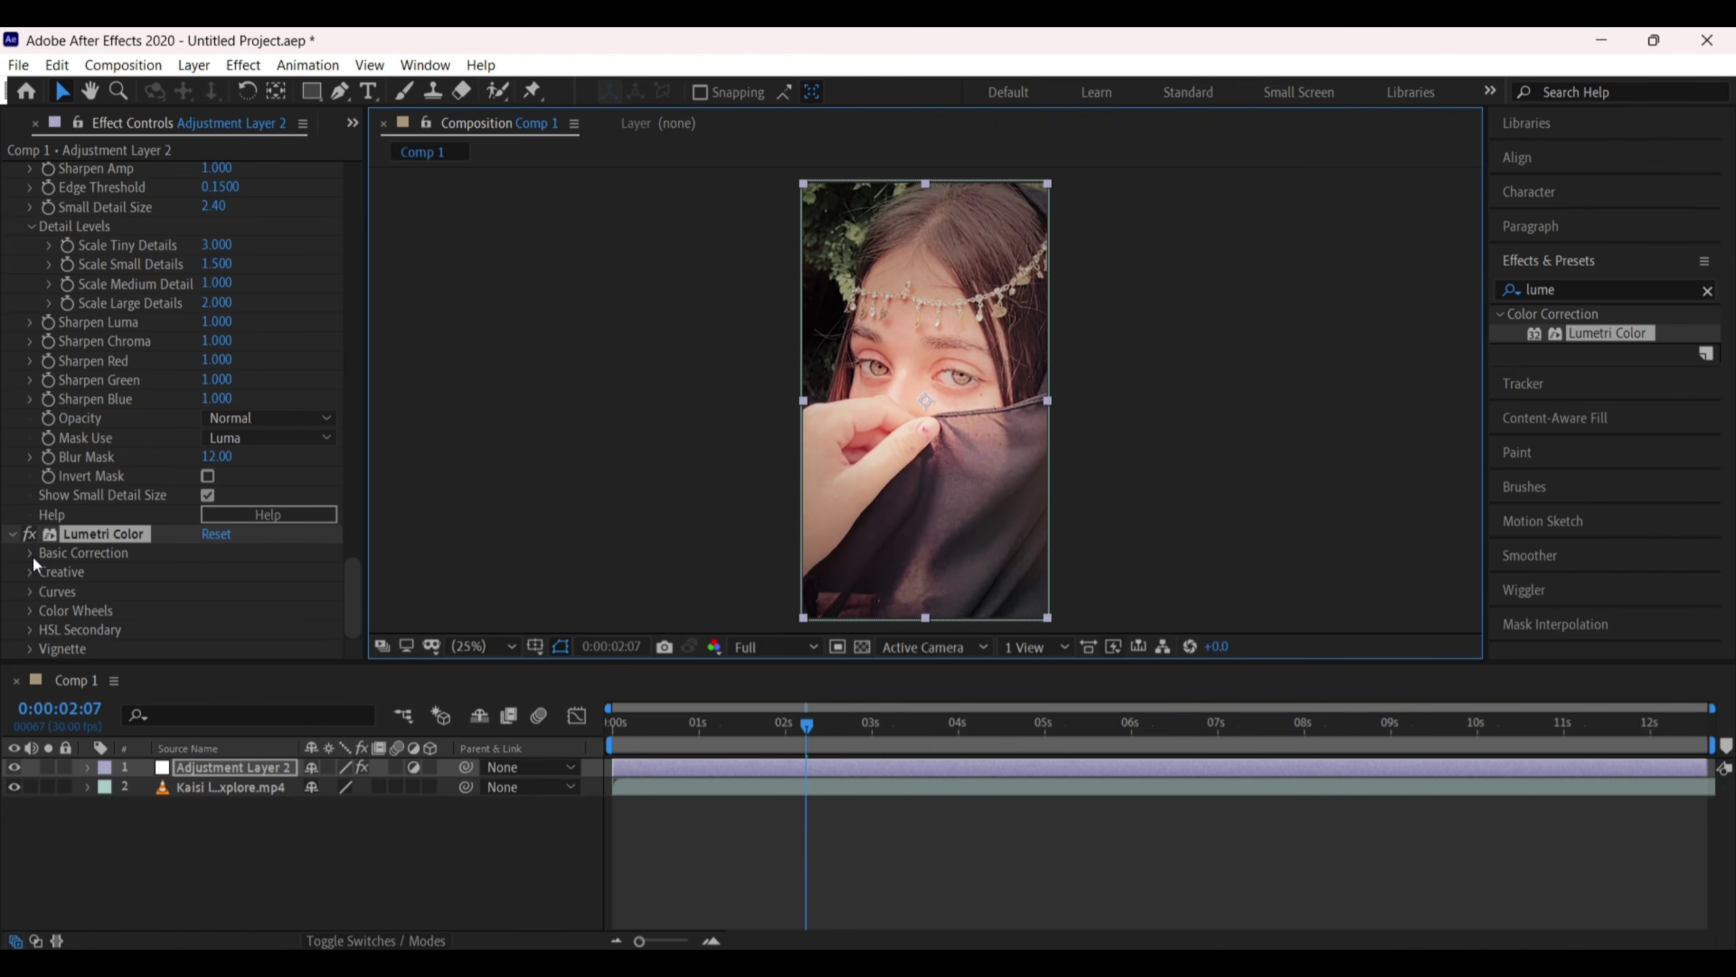
Apply the automatic tone adjustment in Lumetri Color's Basic Correction and compare the image with the effect off and on
click(32, 555)
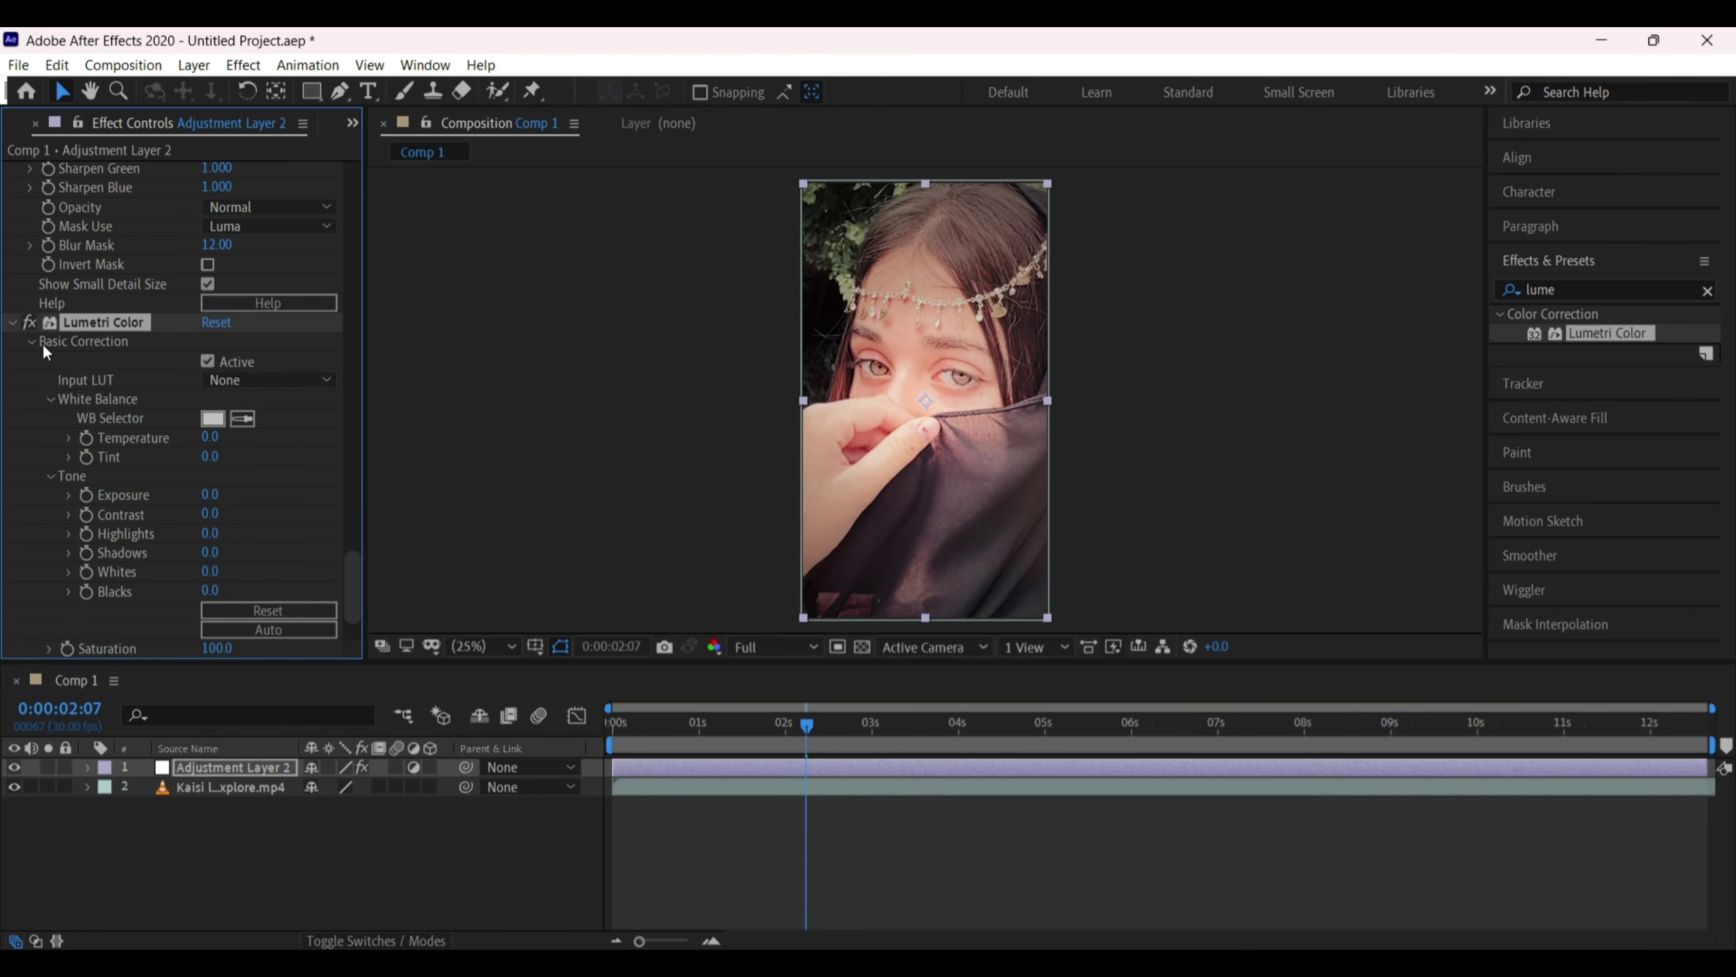
scroll(331, 426, down, 2)
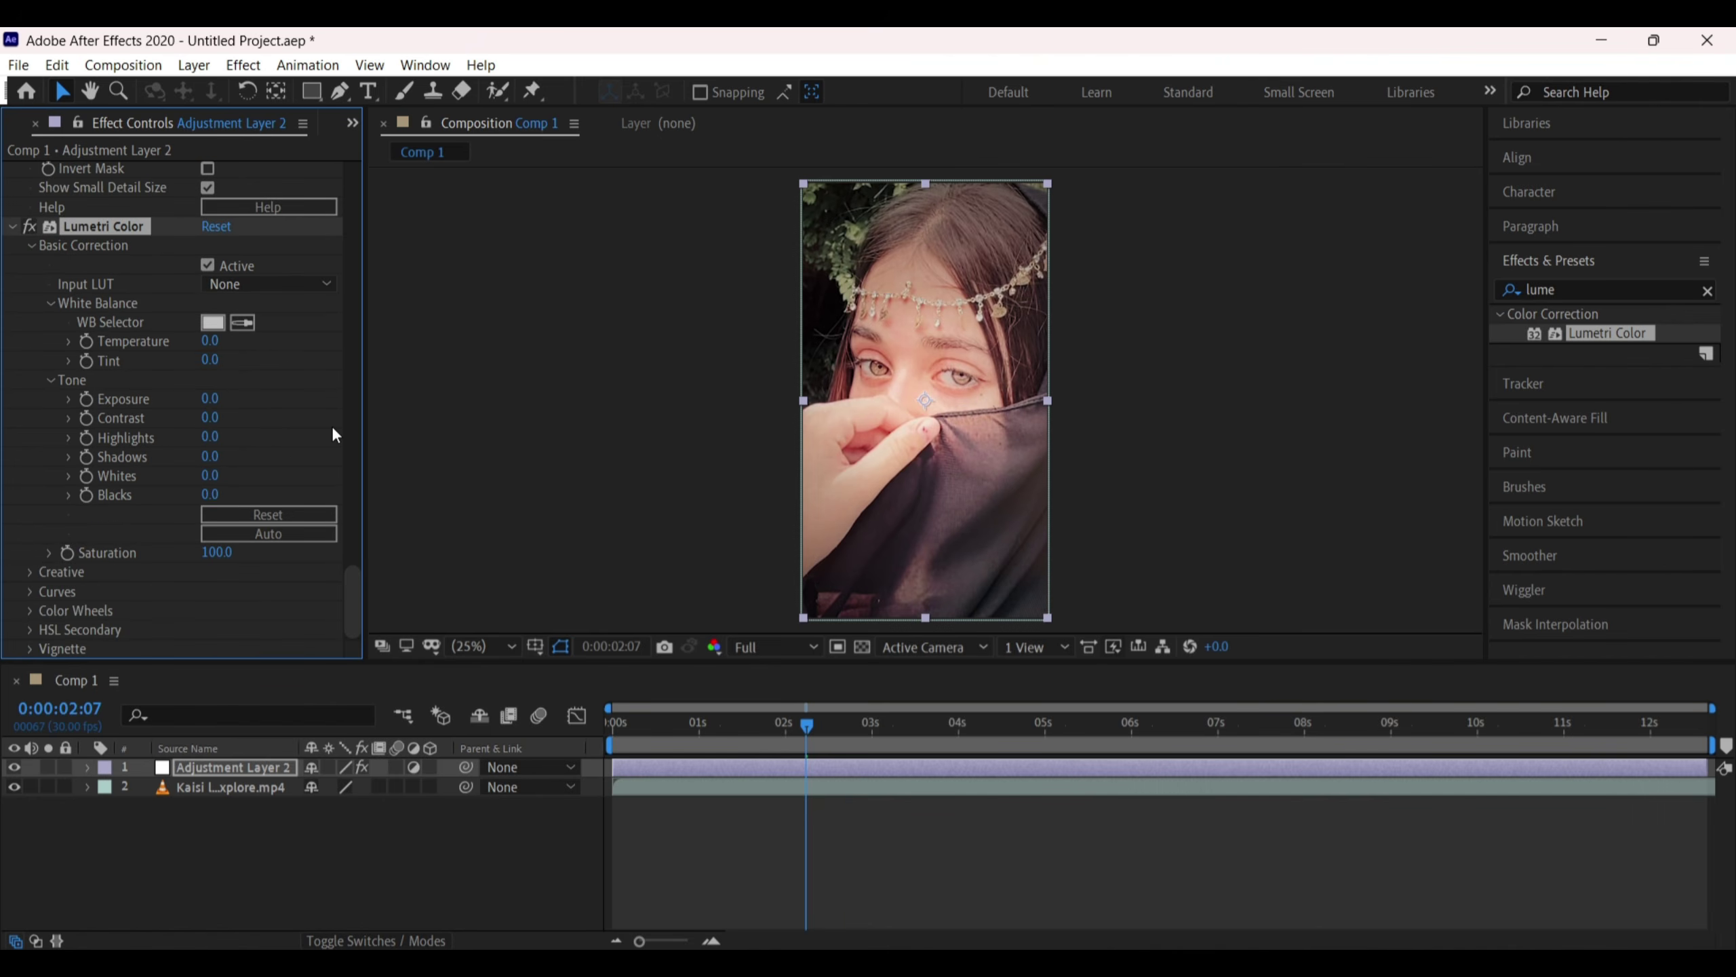
click(233, 534)
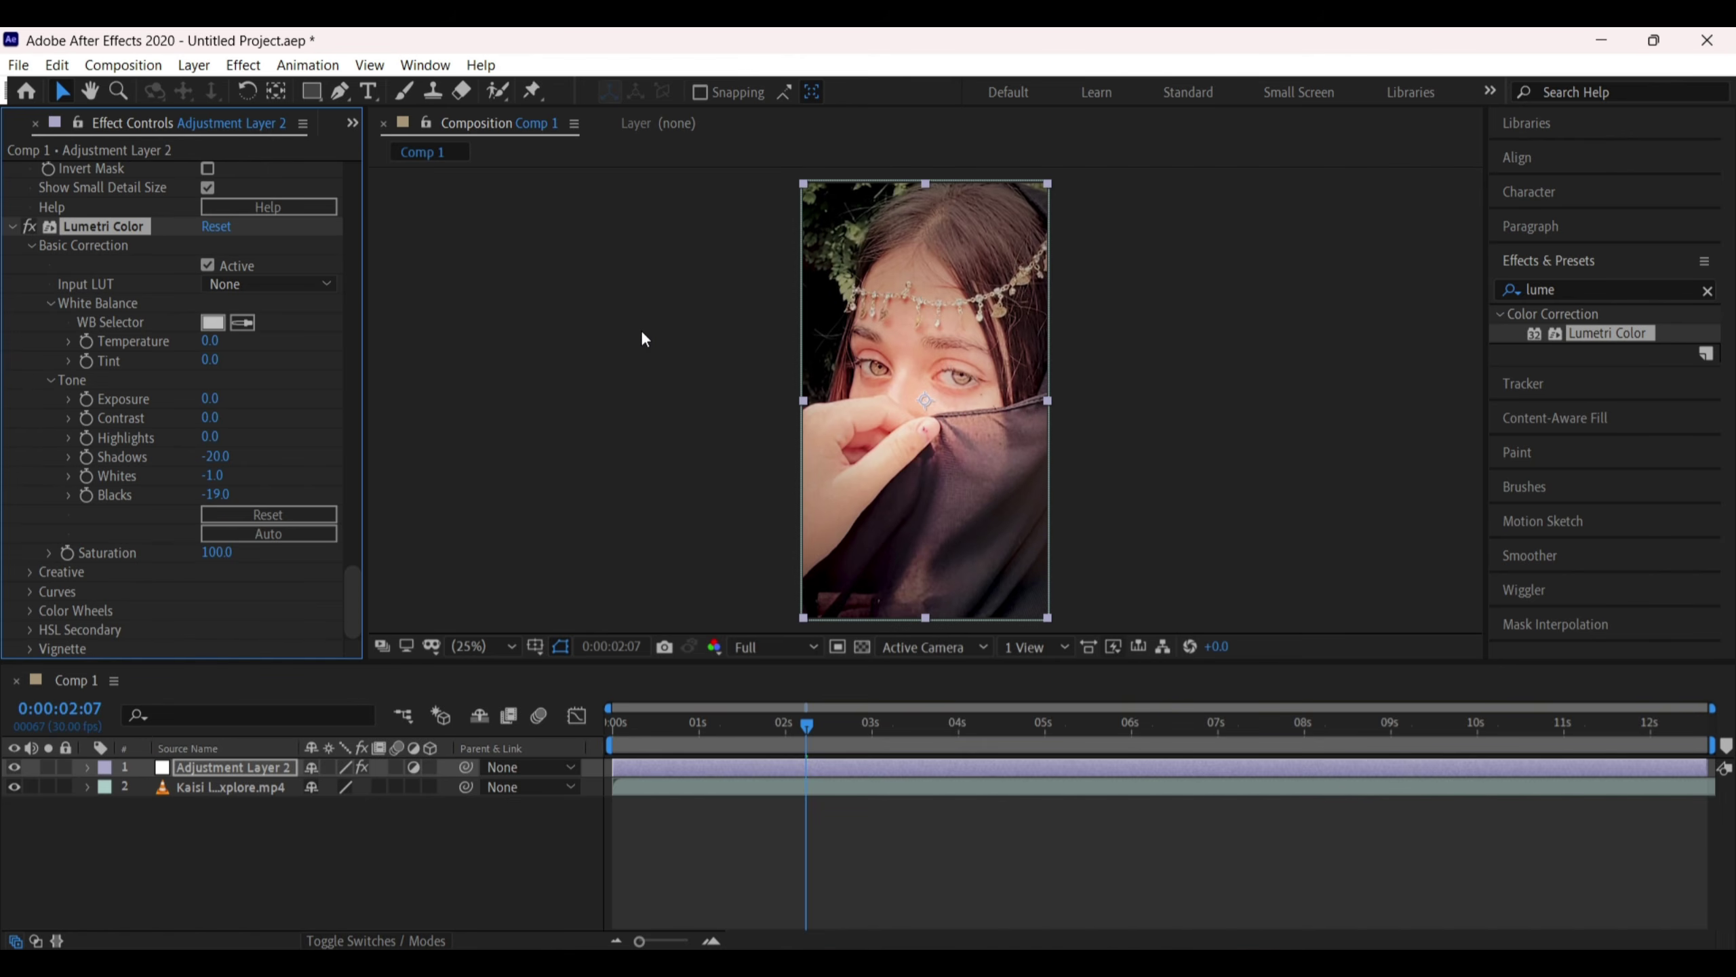
click(28, 227)
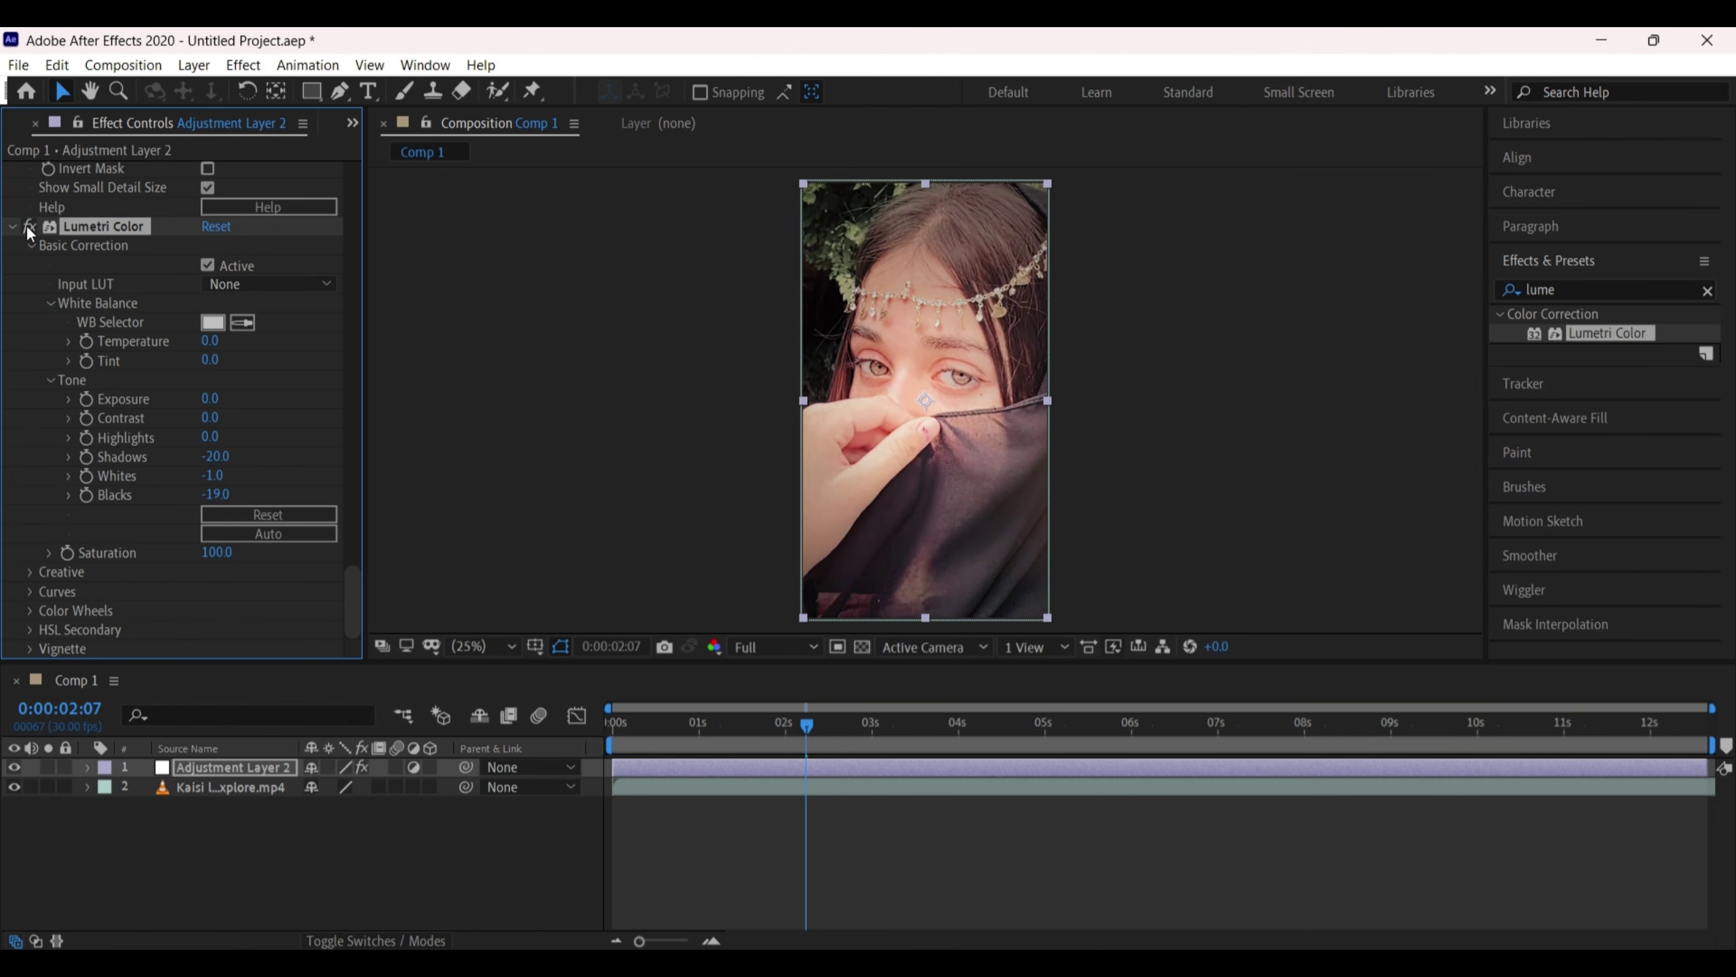
click(29, 227)
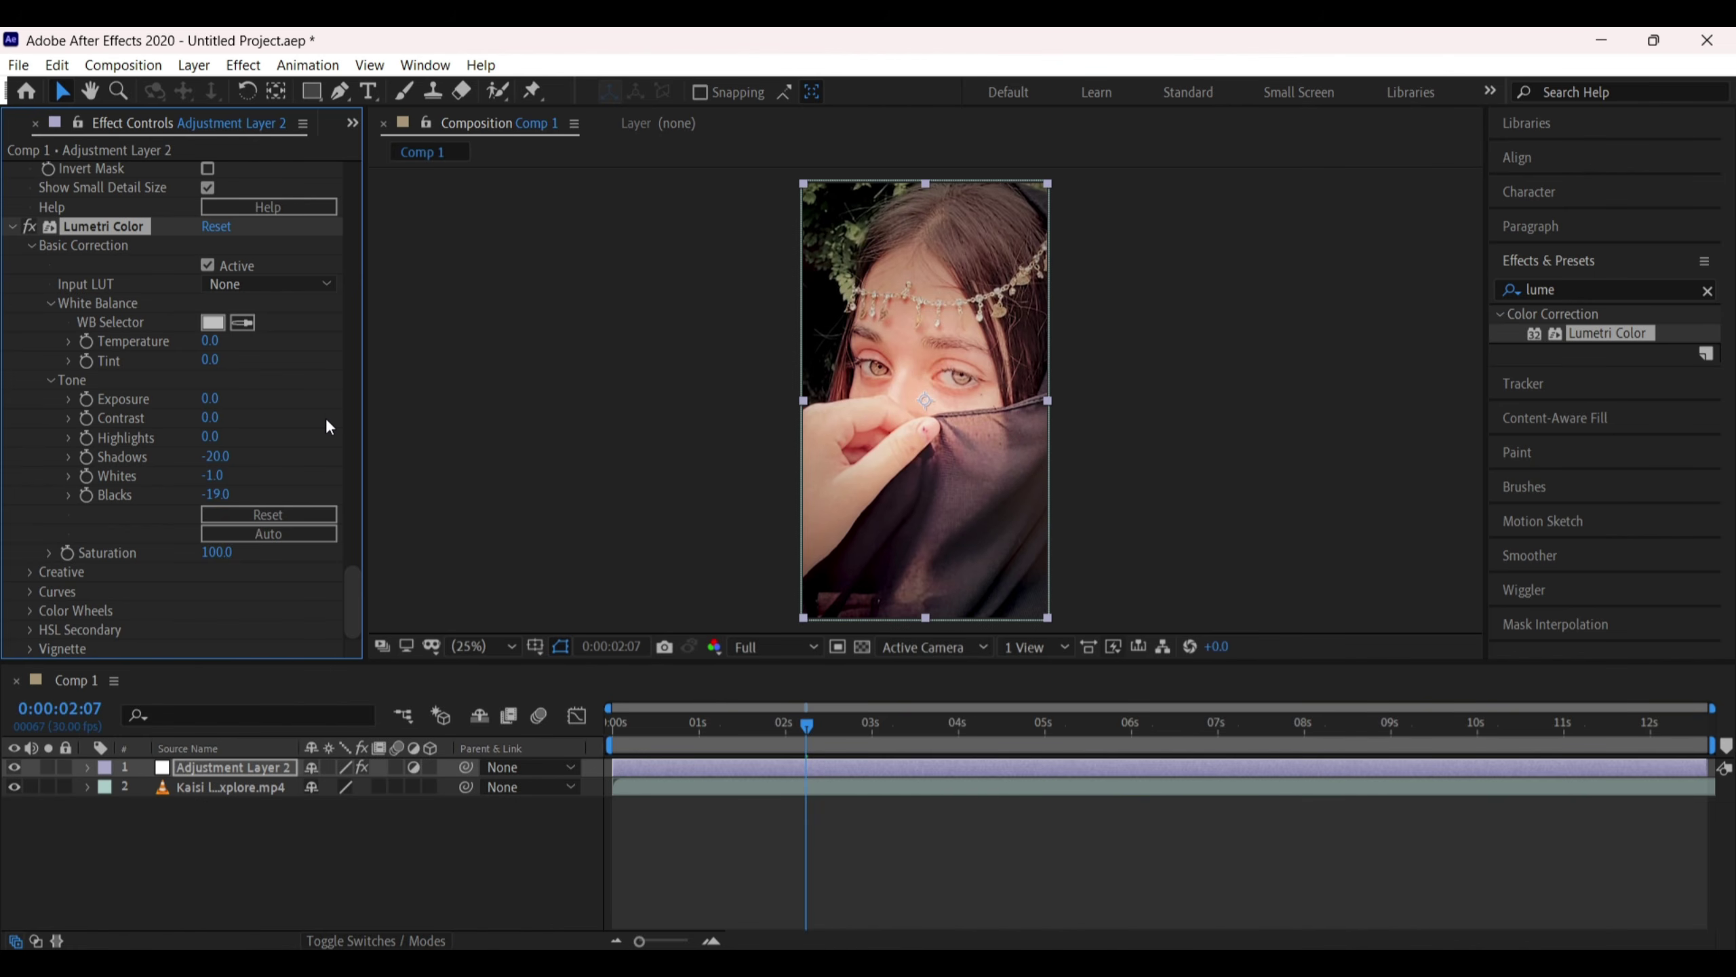
Reapply Lumetri Color's automatic tone adjustment based on the frame at 0:00:06:22
click(1109, 723)
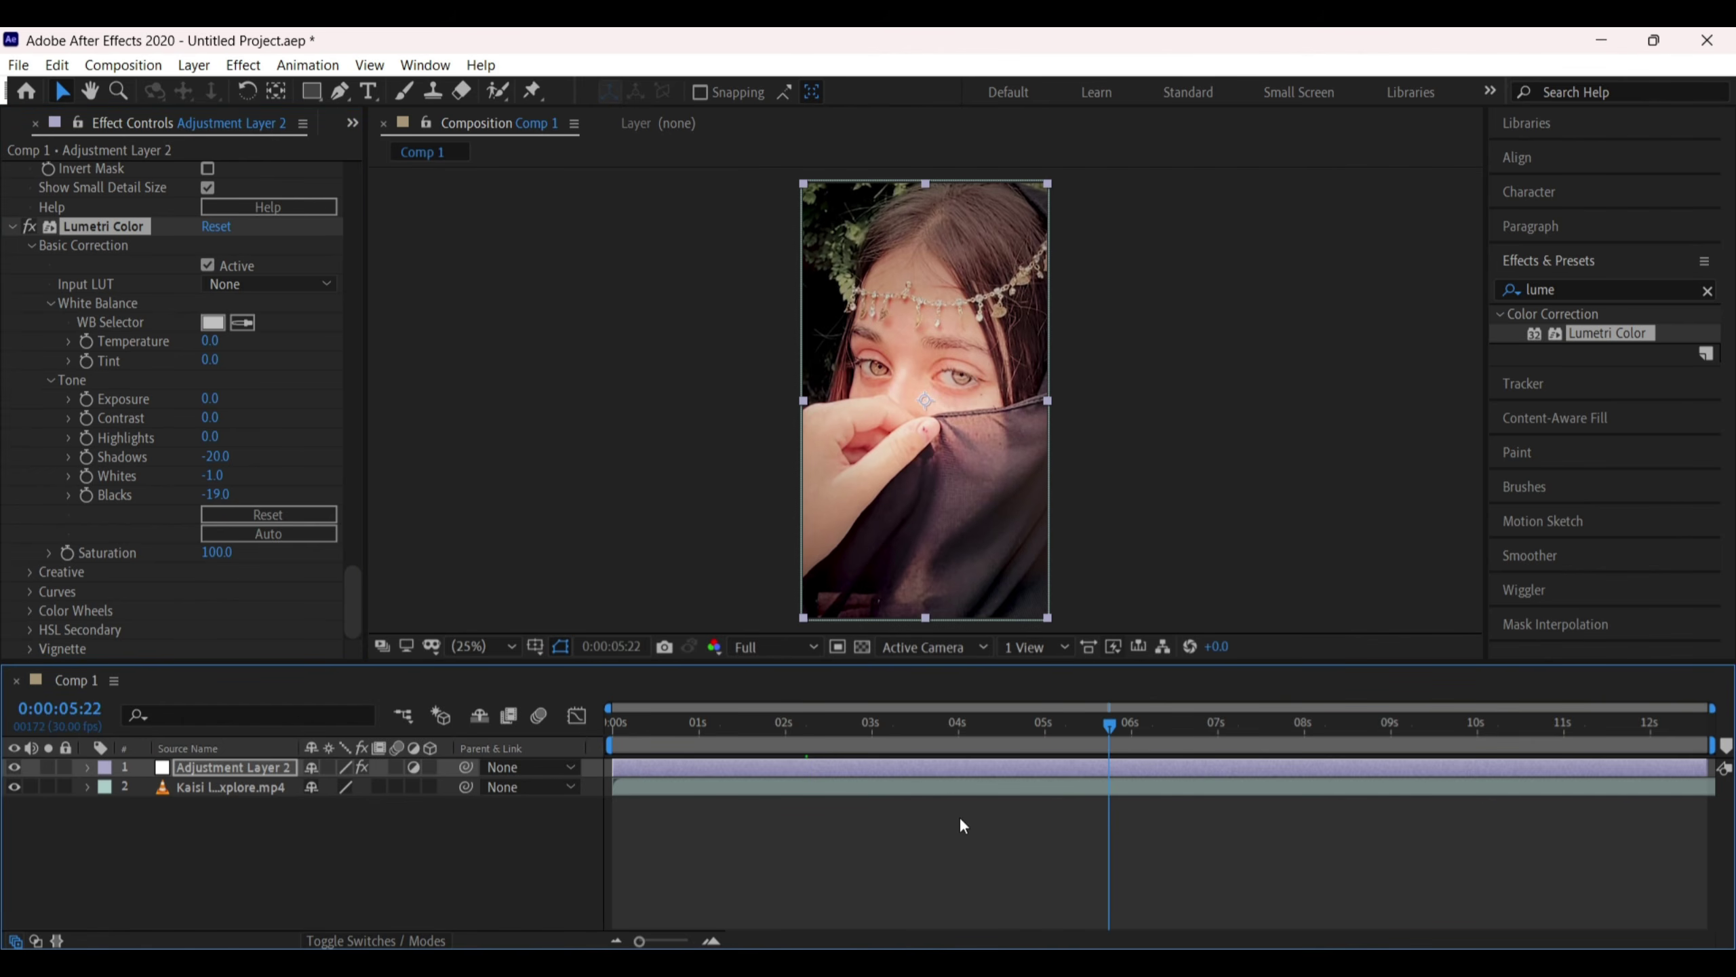
click(1196, 728)
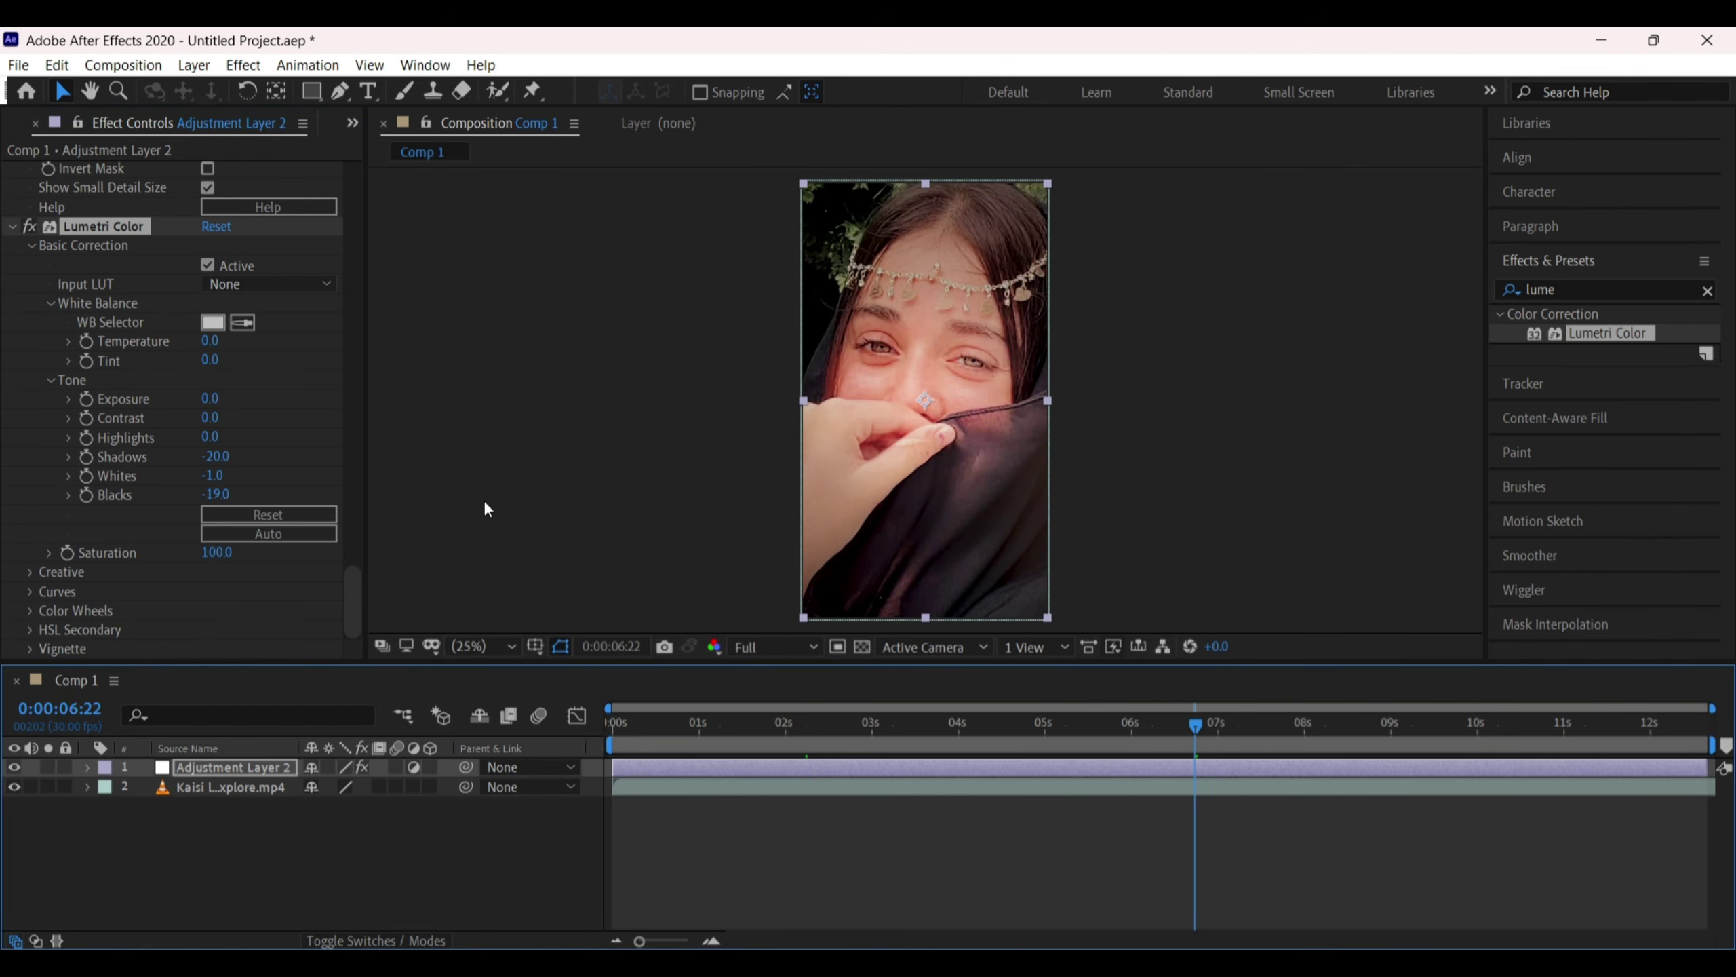
click(267, 530)
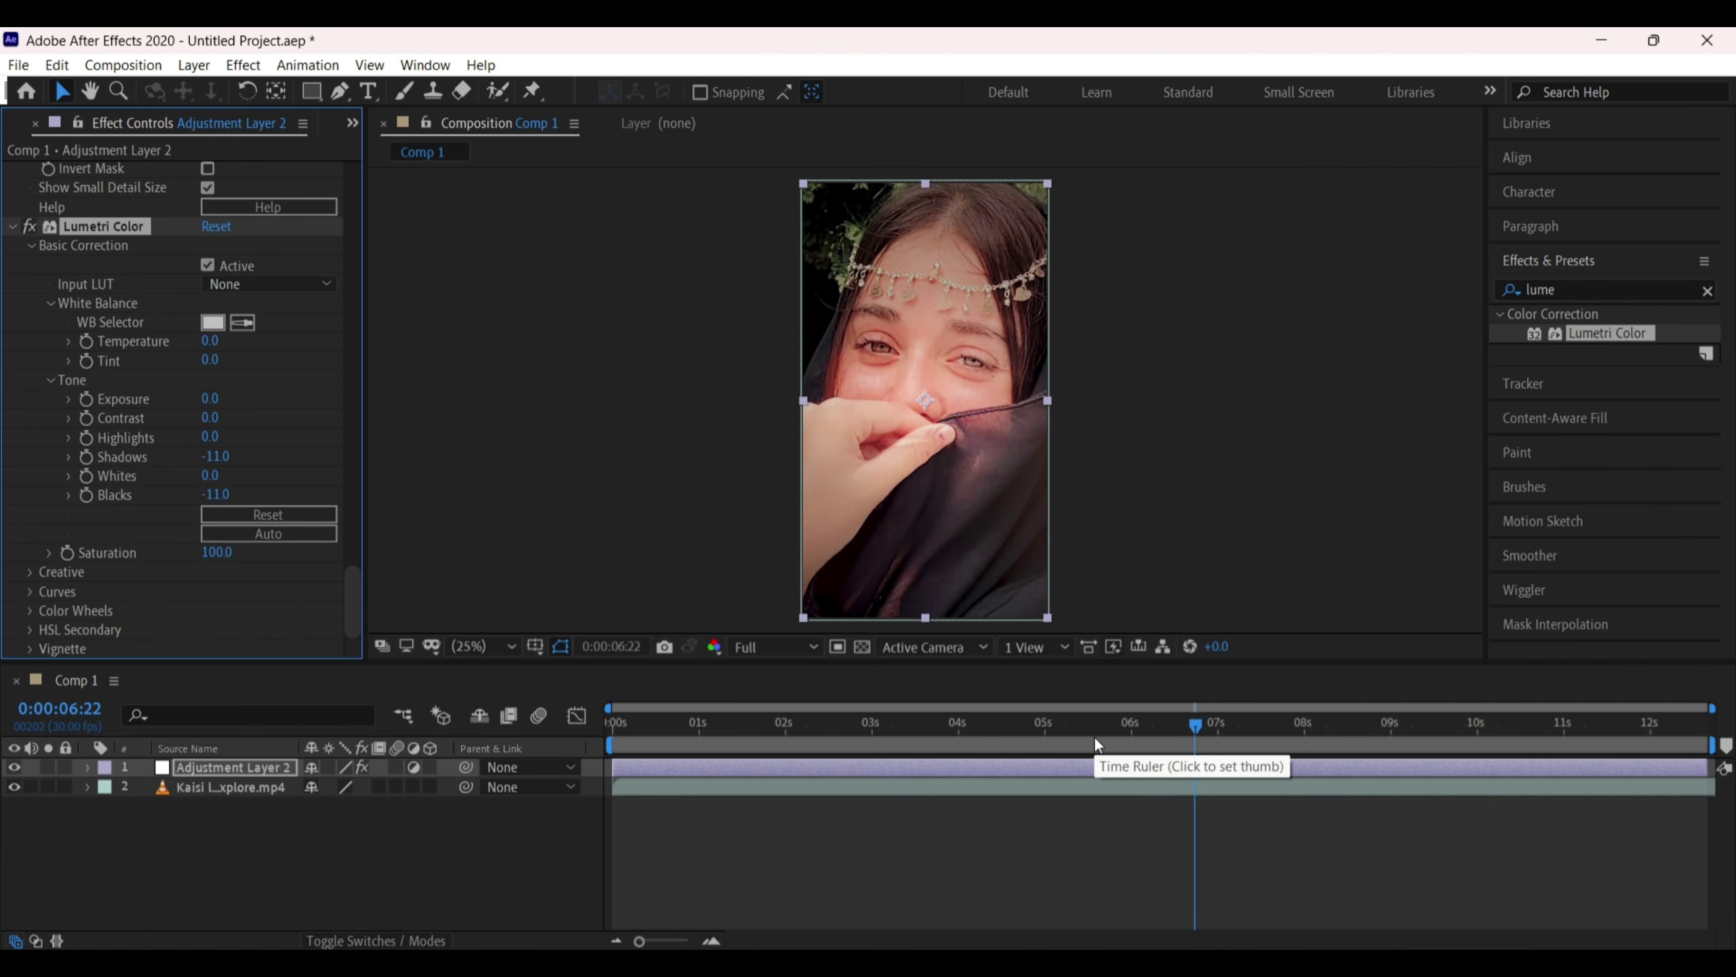
Check the grade at 0:00:01:08, 0:00:00:16 and 0:00:00:11, setting the preview resolution to Quarter
click(723, 725)
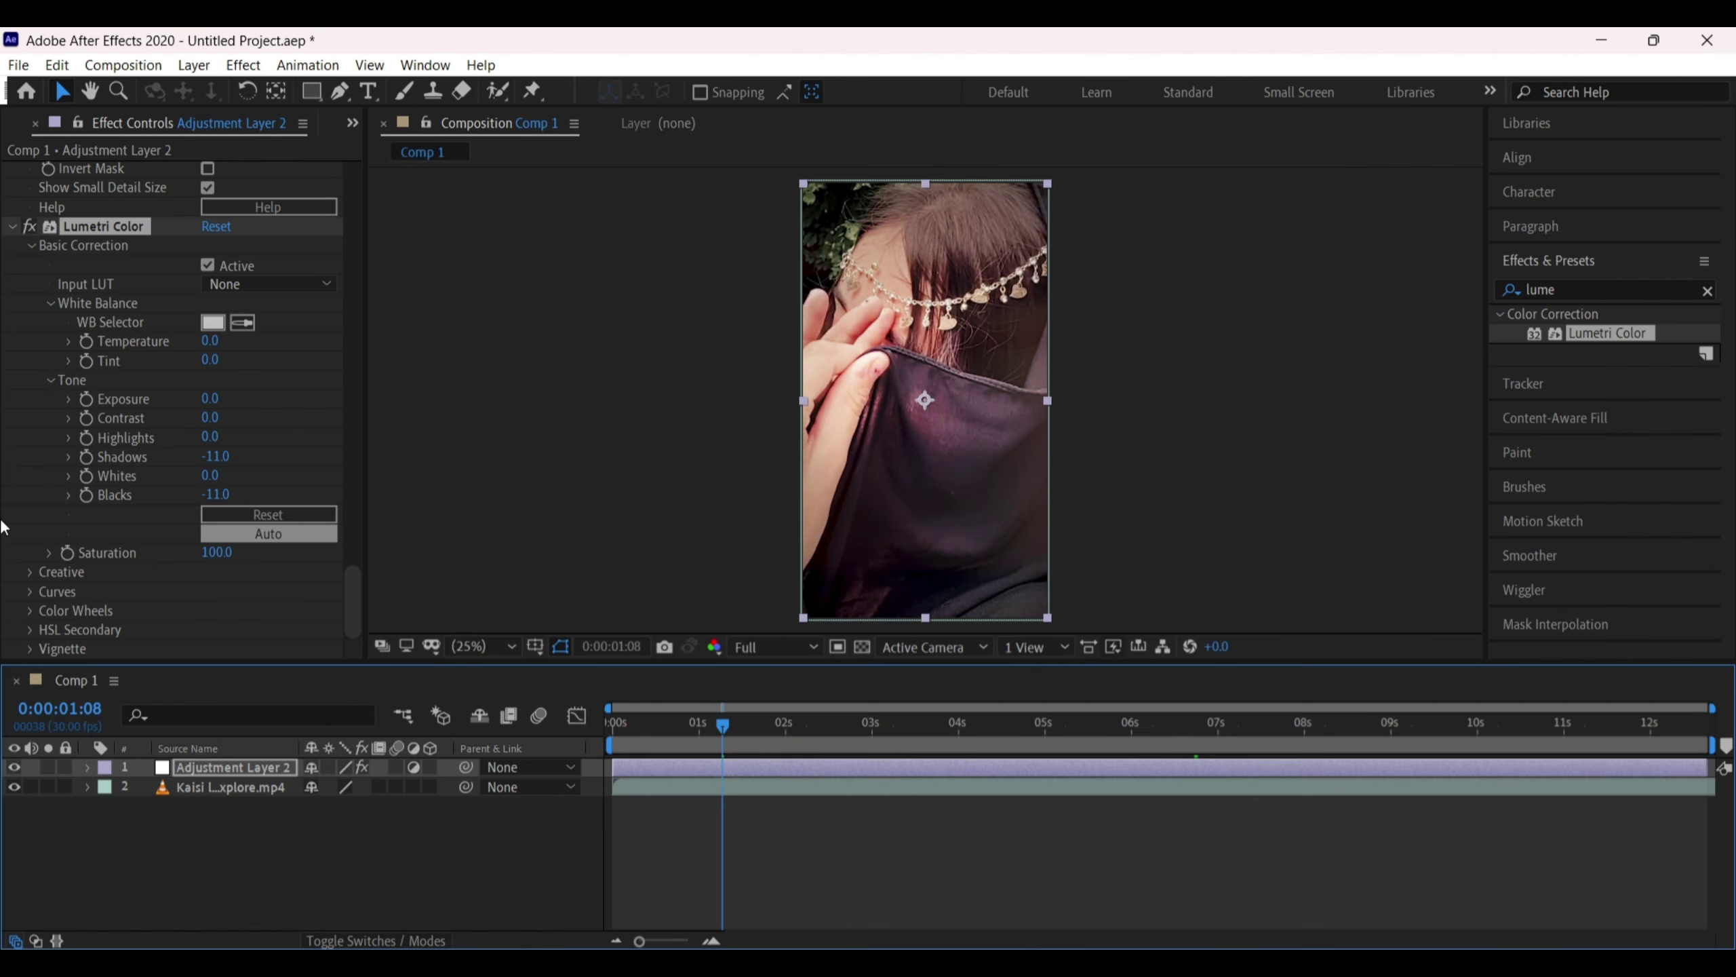
click(659, 726)
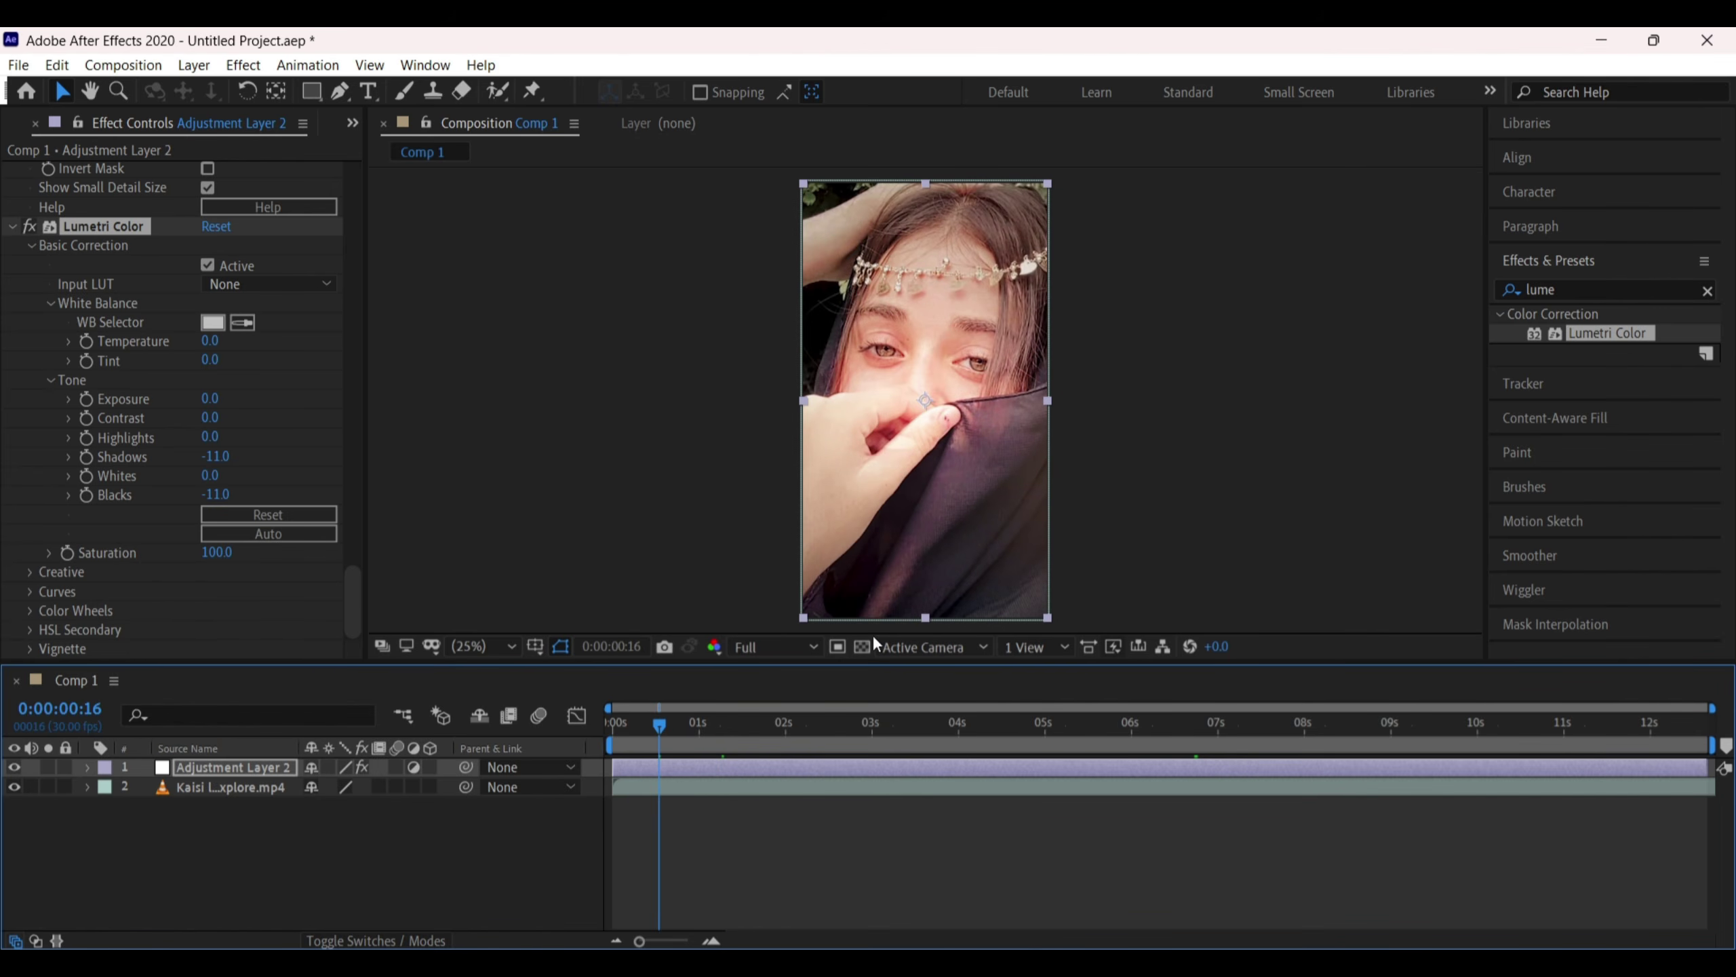
click(766, 647)
click(773, 776)
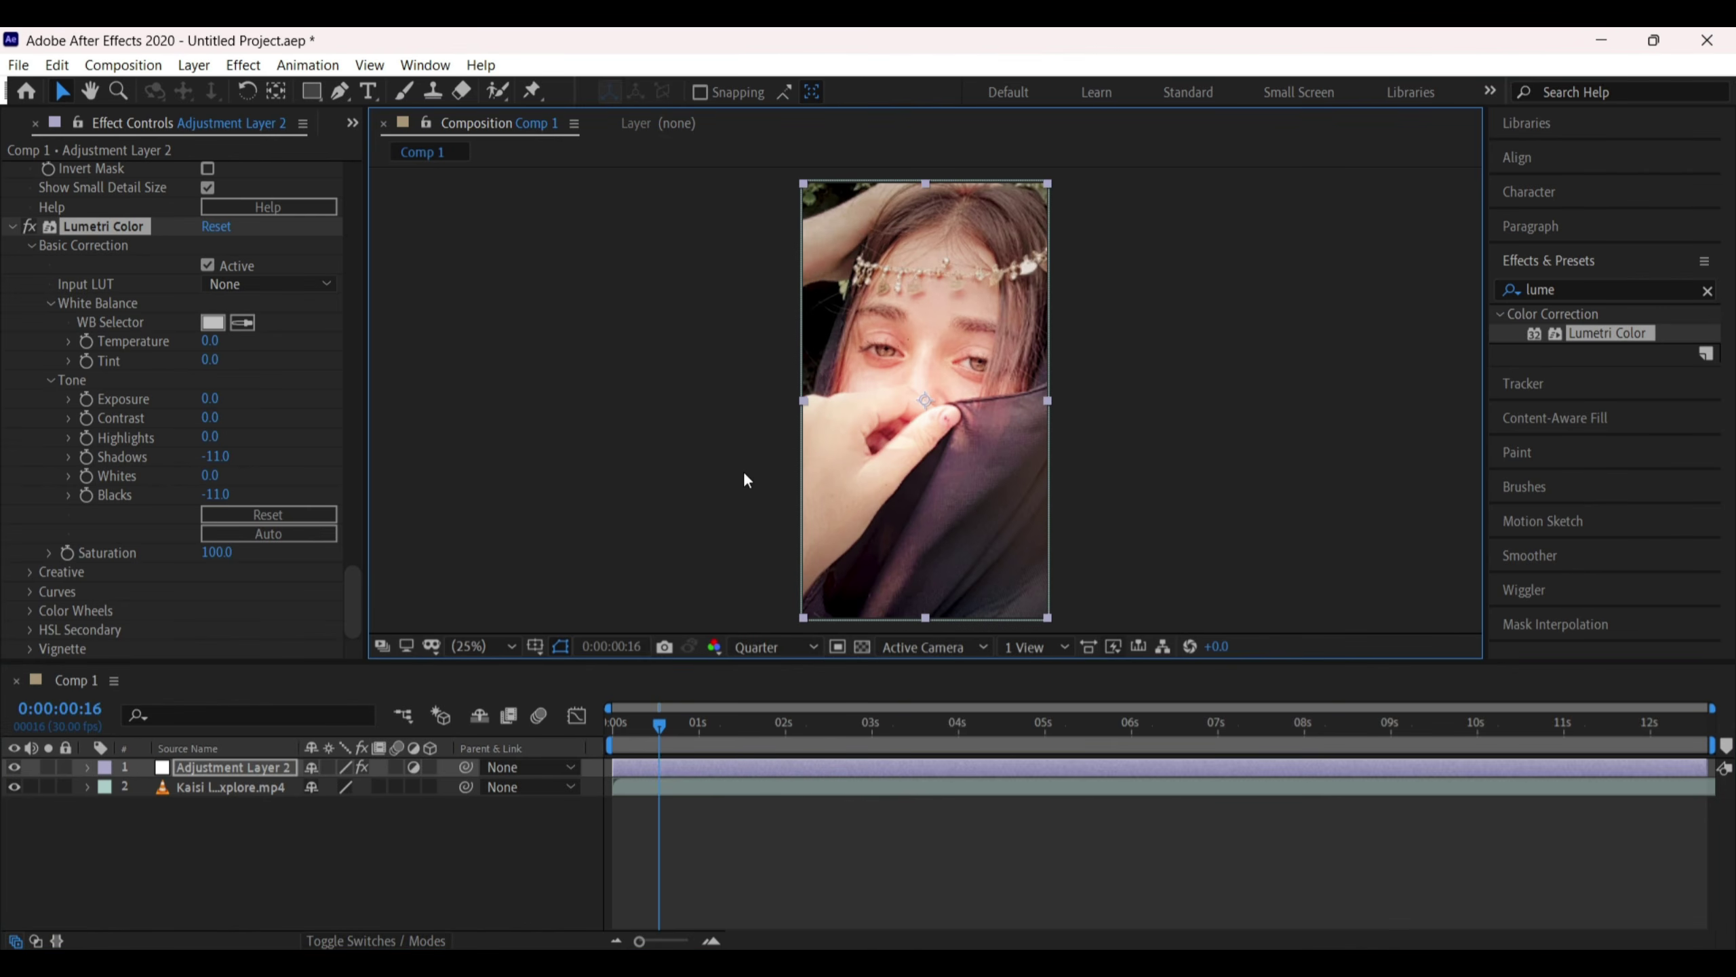
click(644, 745)
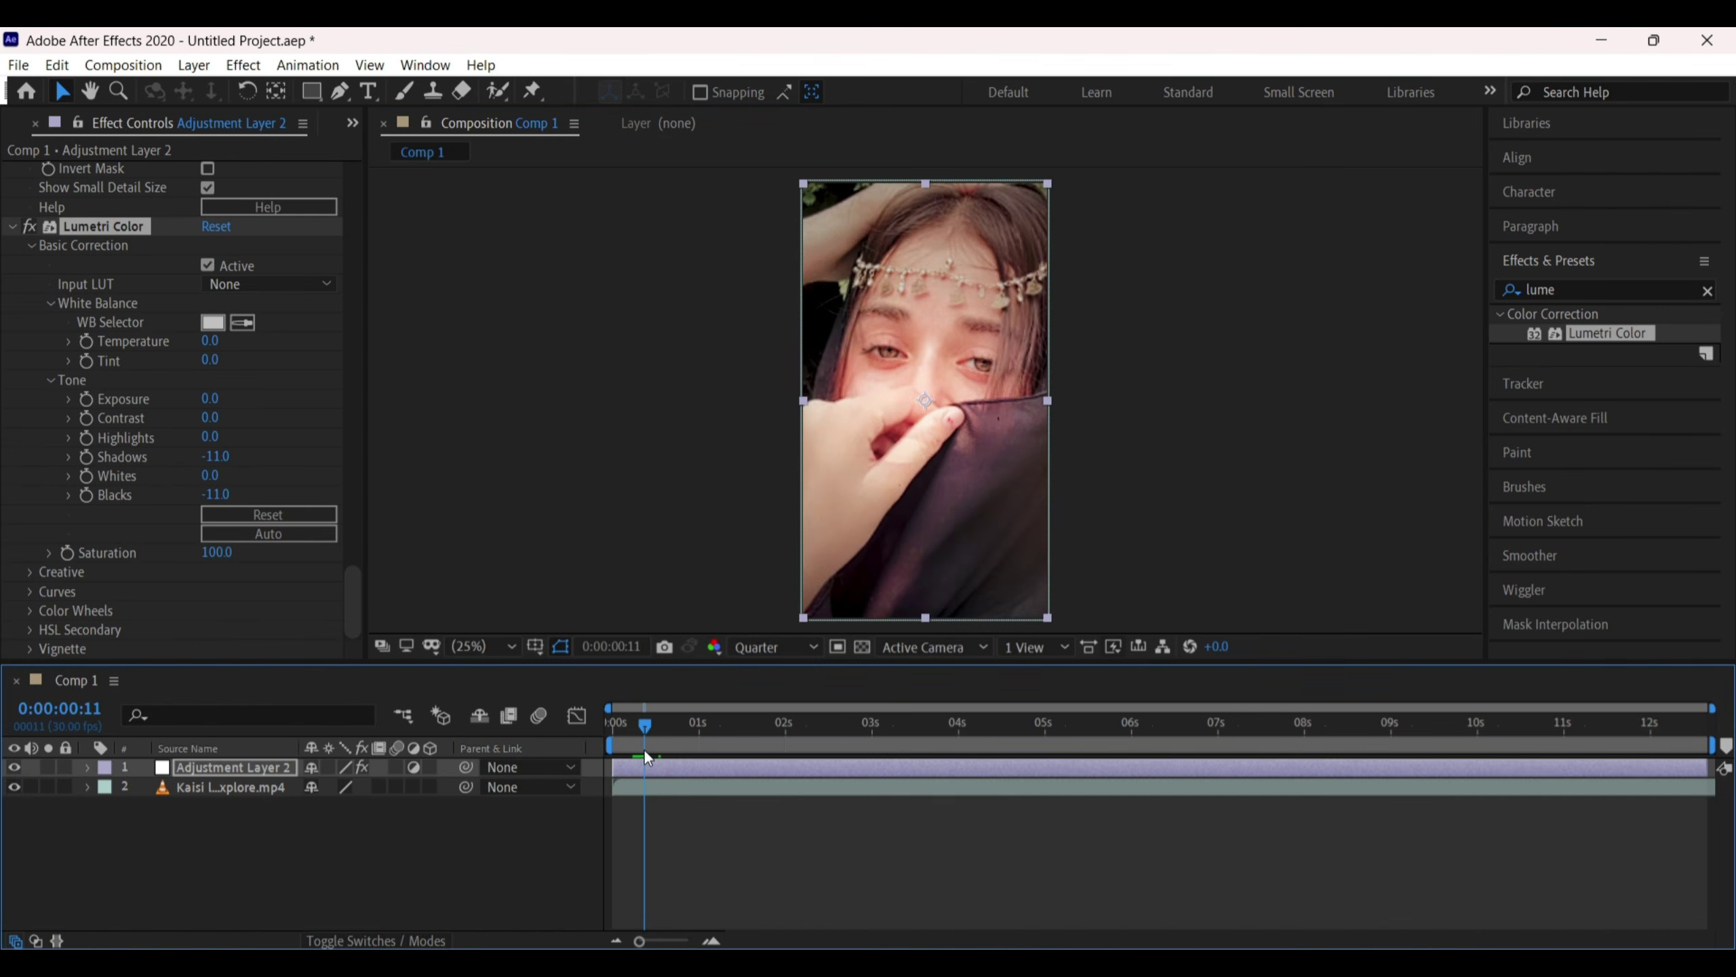
click(644, 747)
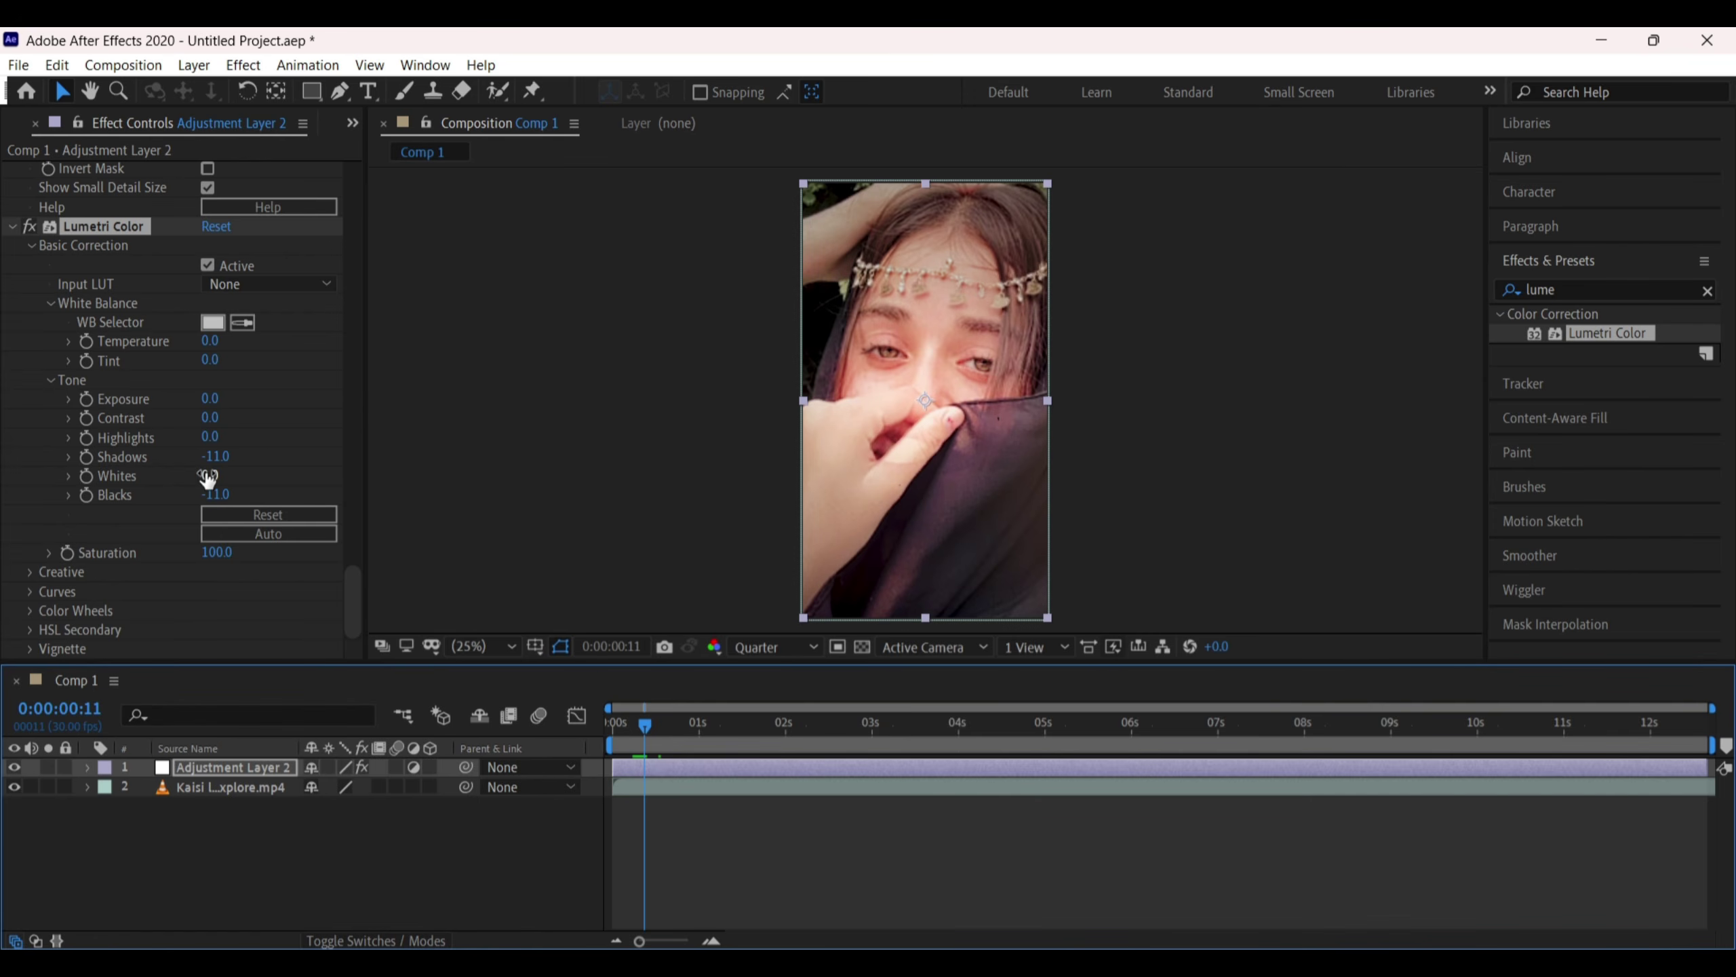
Reapply Lumetri Color's automatic tone adjustment based on the frame at 0:00:00:11
click(239, 533)
click(240, 534)
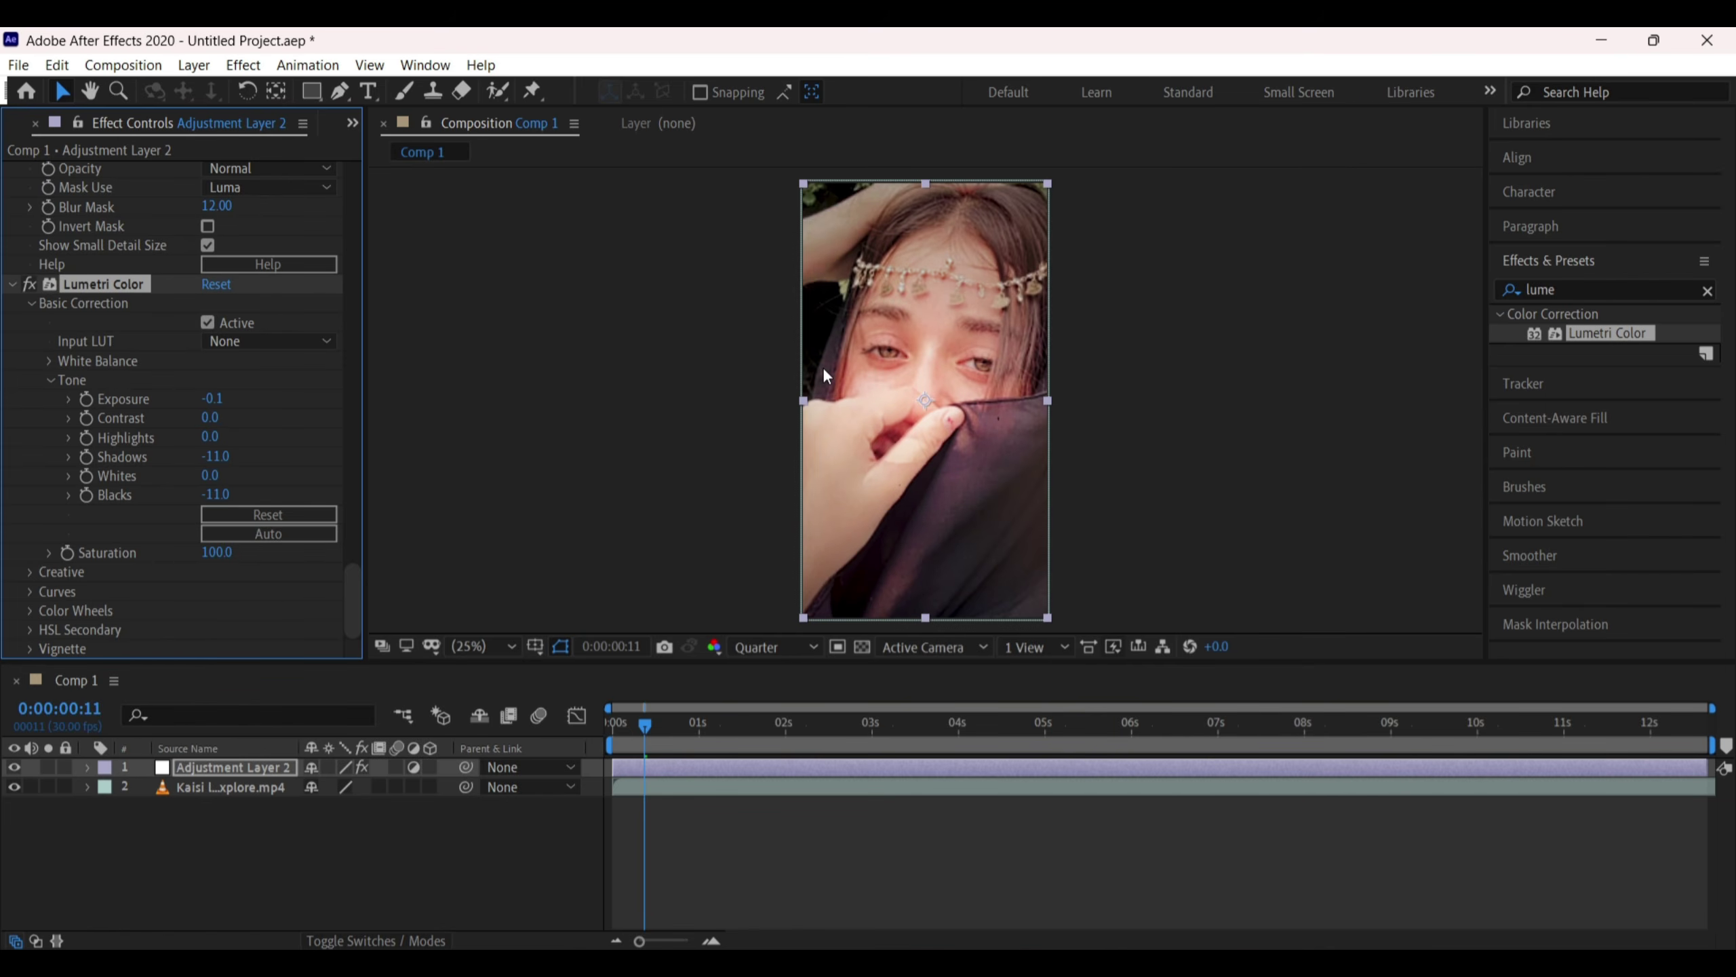
Try raising Lumetri Color's Whites to 84 and undo the change
click(210, 476)
click(289, 480)
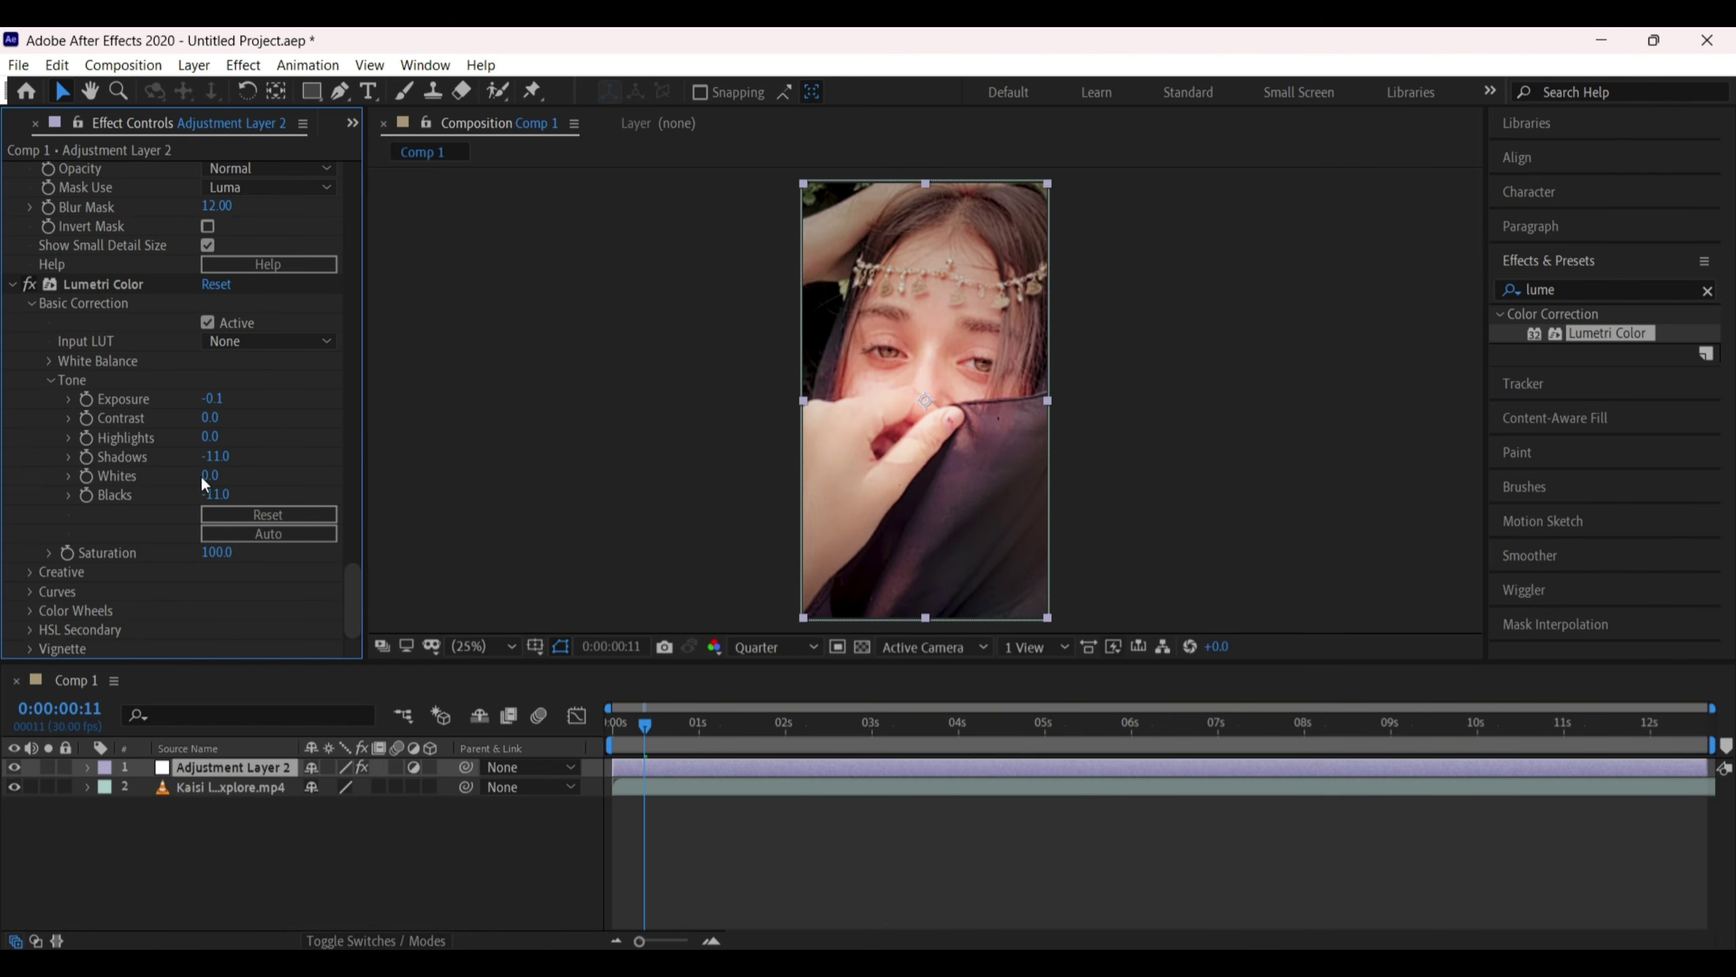
drag(216, 480, 456, 520)
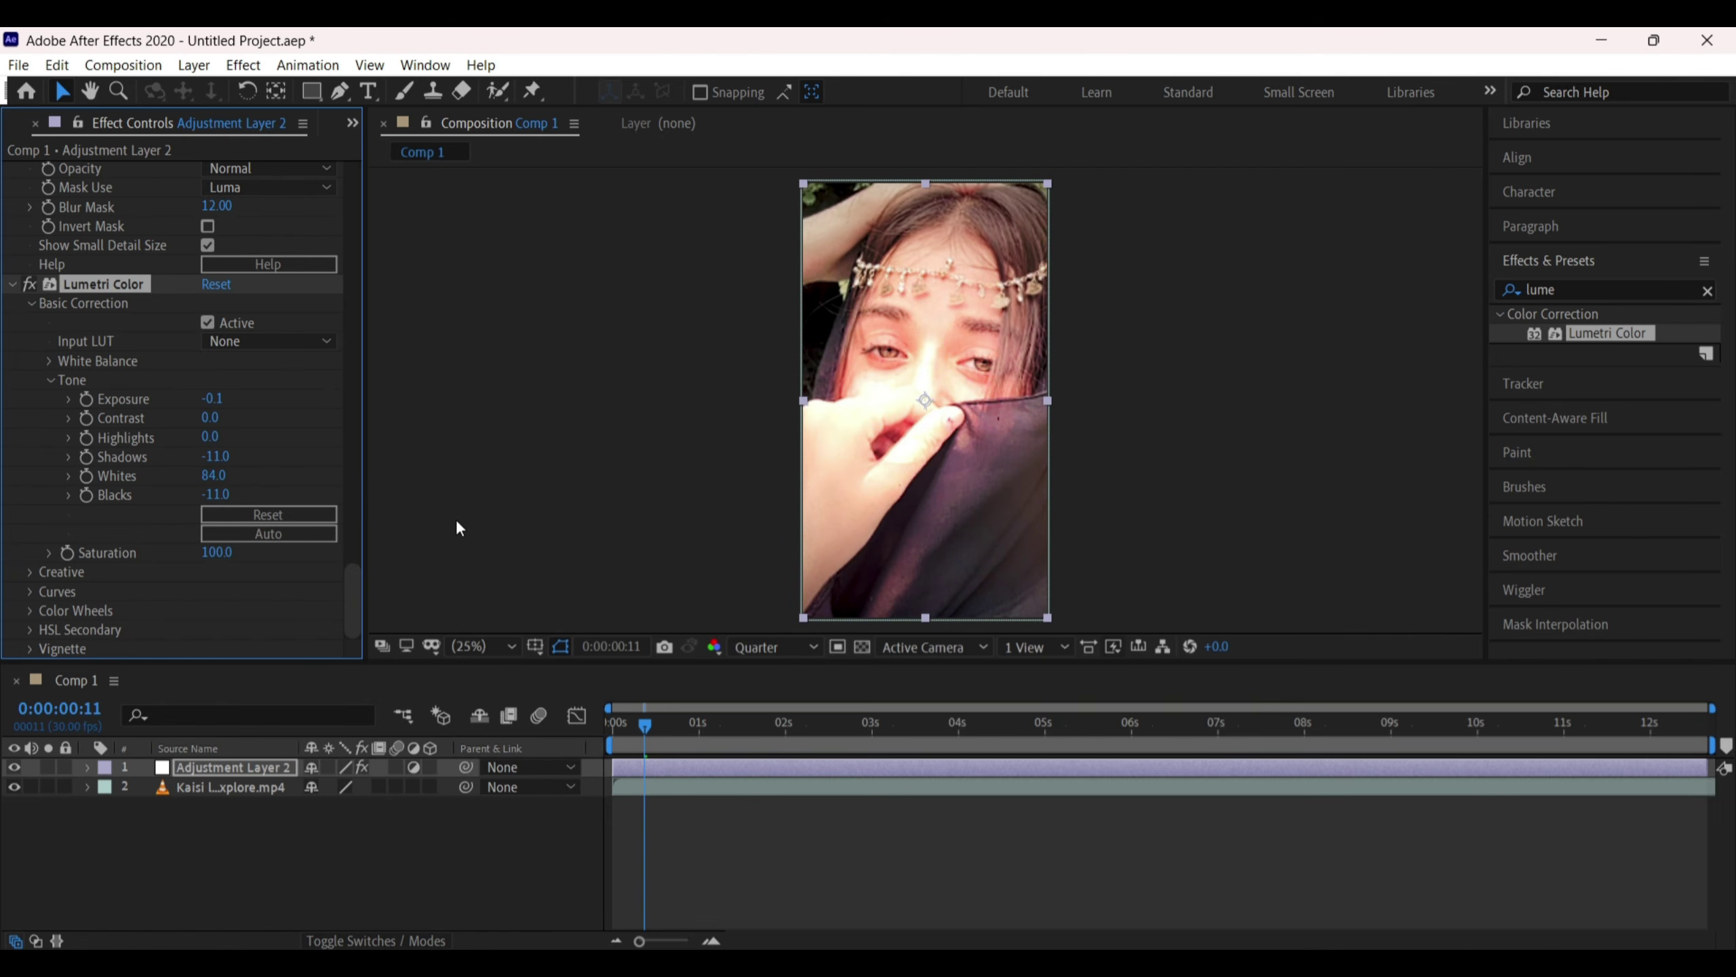
key(ctrl+z)
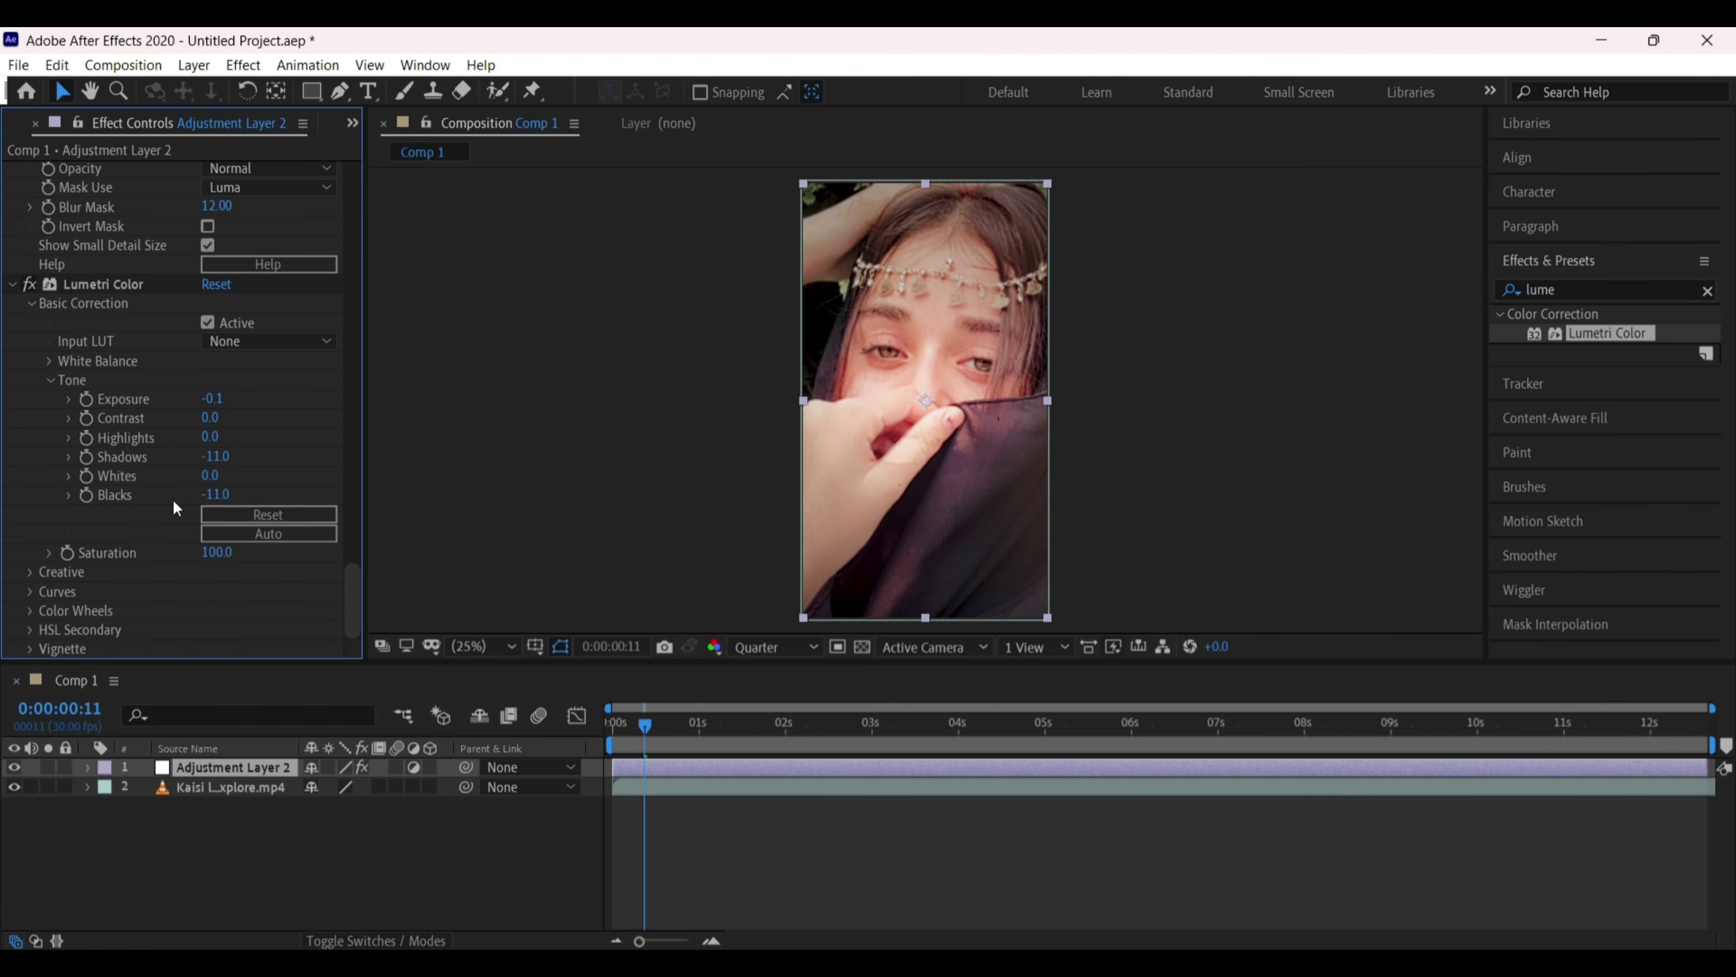
Set Lumetri Color's Blacks to 2 and compare the image with the Looks effect off and on
mouse_move(216, 494)
mouse_down()
mouse_move(235, 492)
mouse_move(149, 500)
mouse_move(202, 500)
mouse_up()
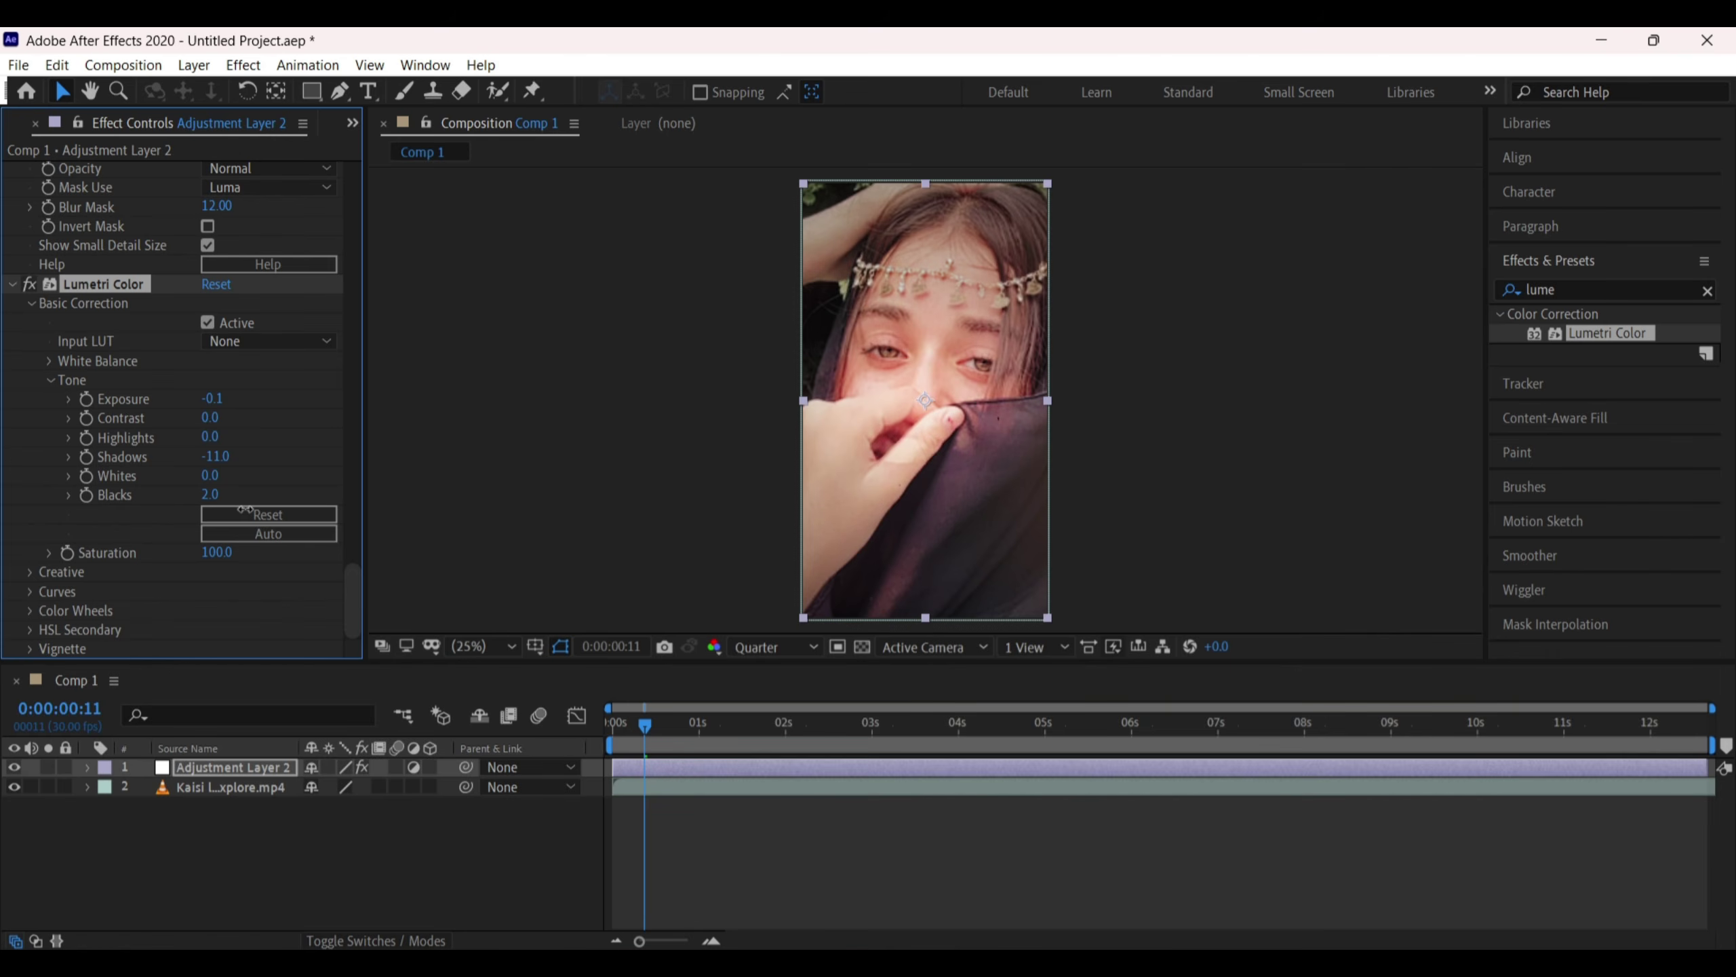
scroll(110, 258, up, 10)
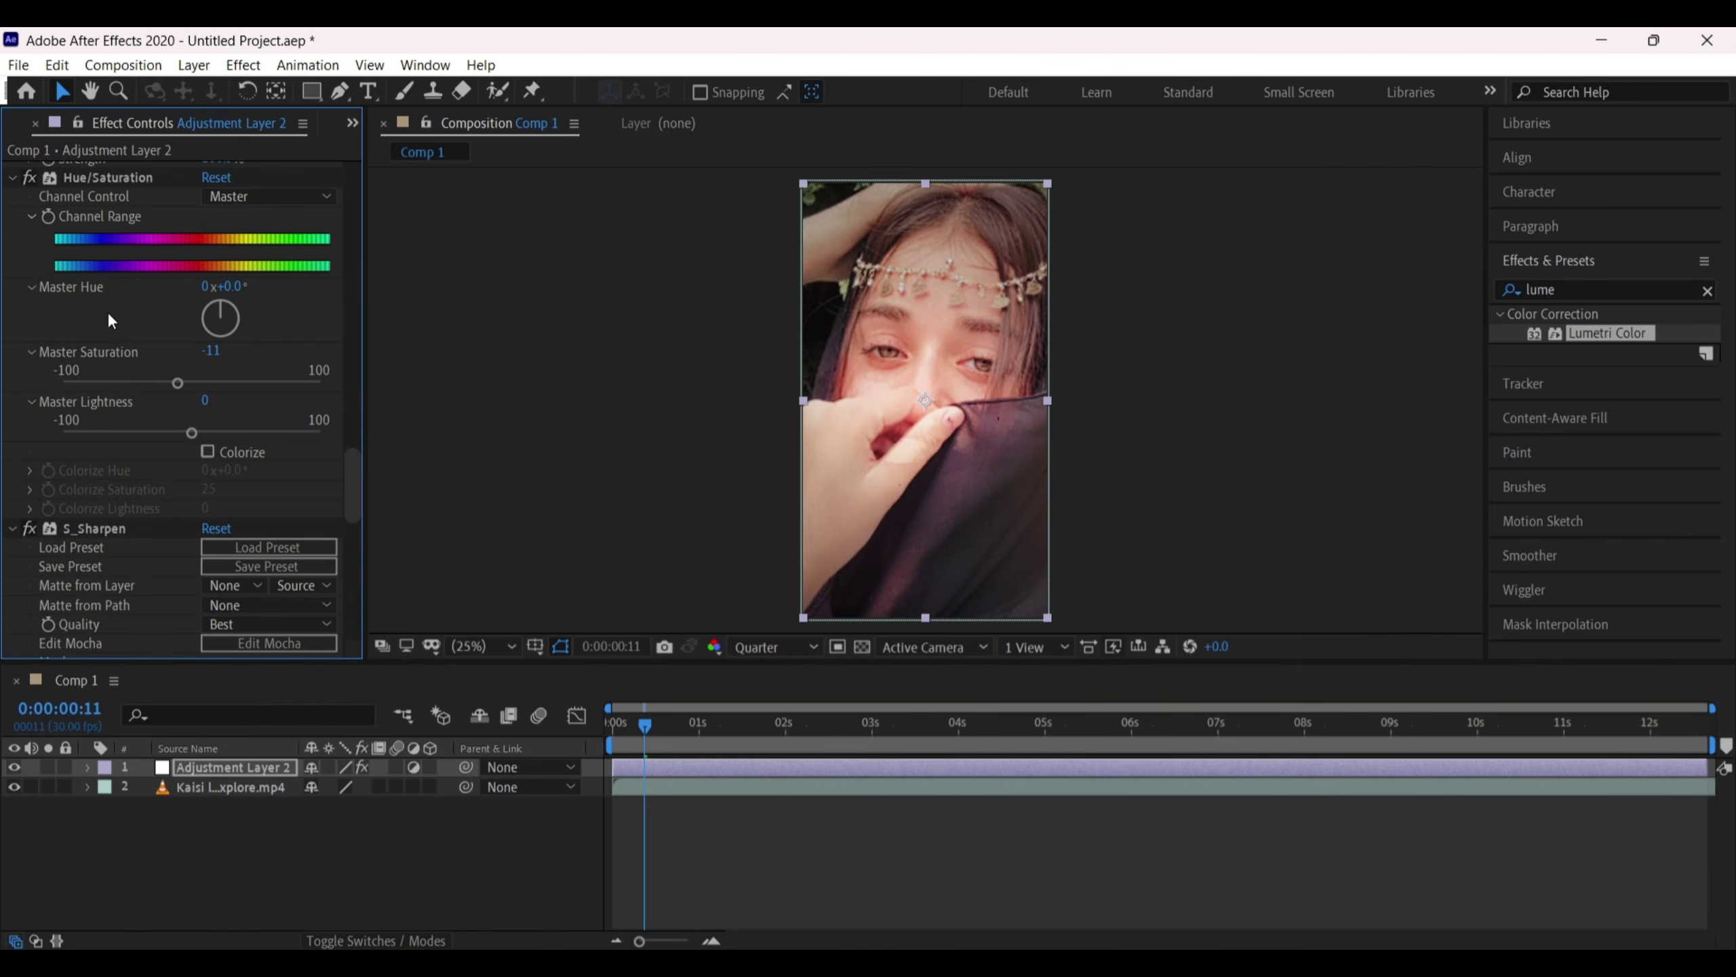
scroll(107, 310, up, 5)
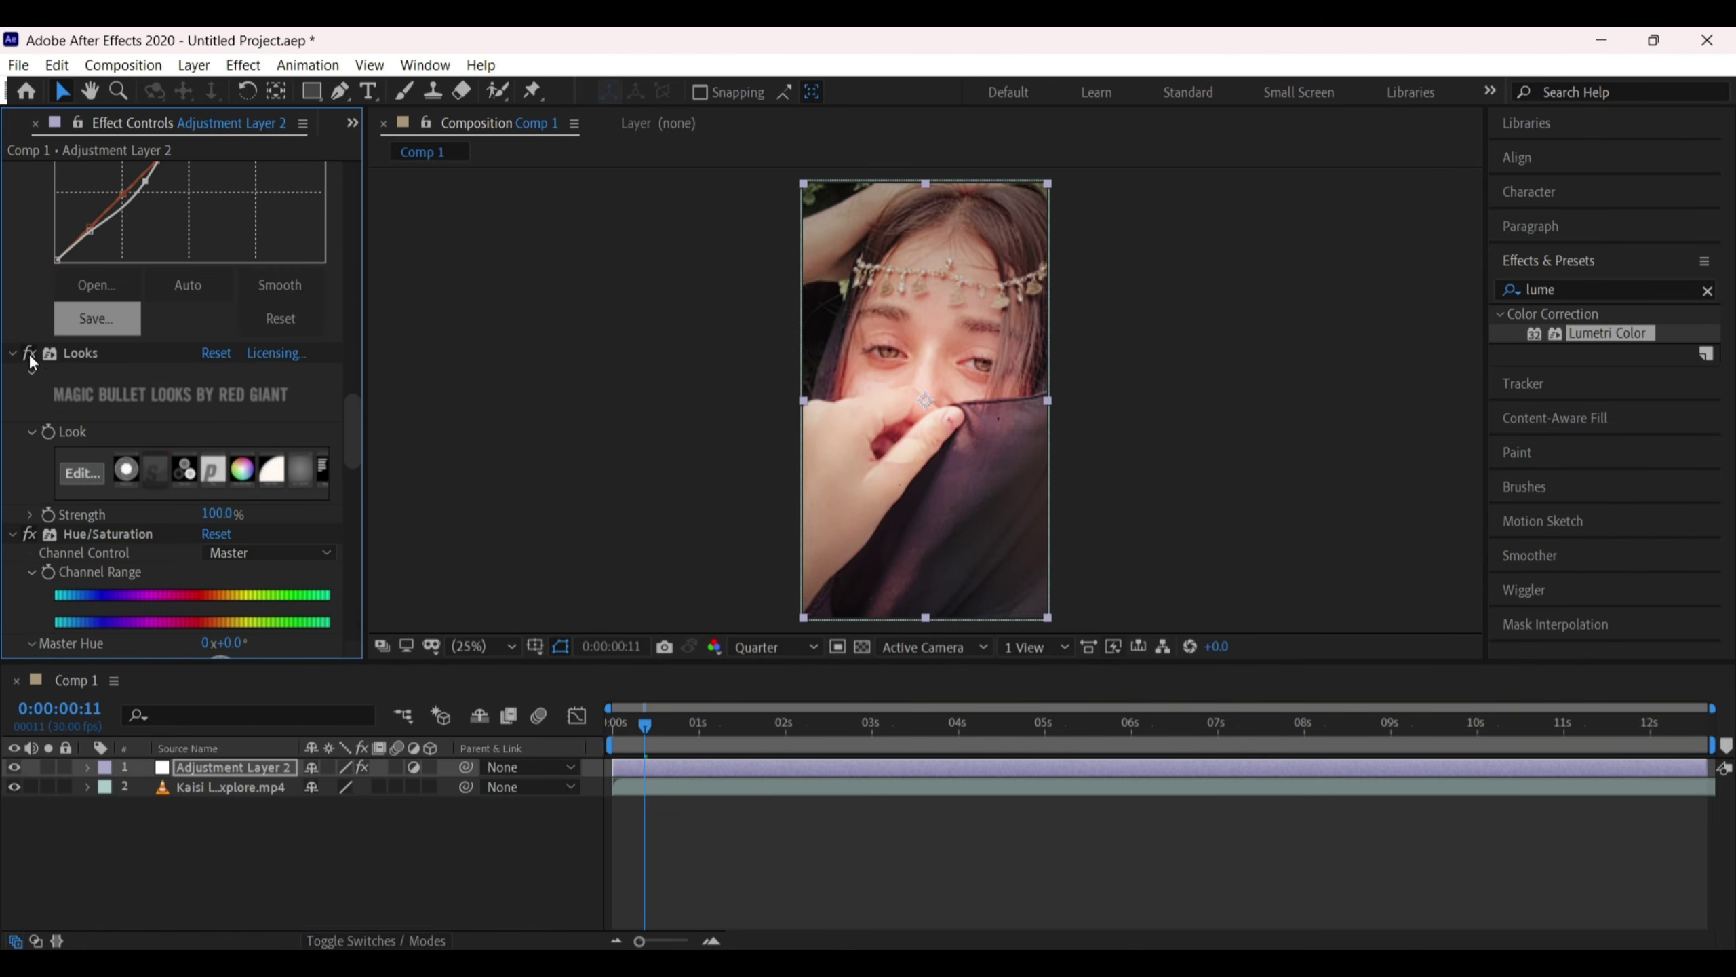
click(29, 353)
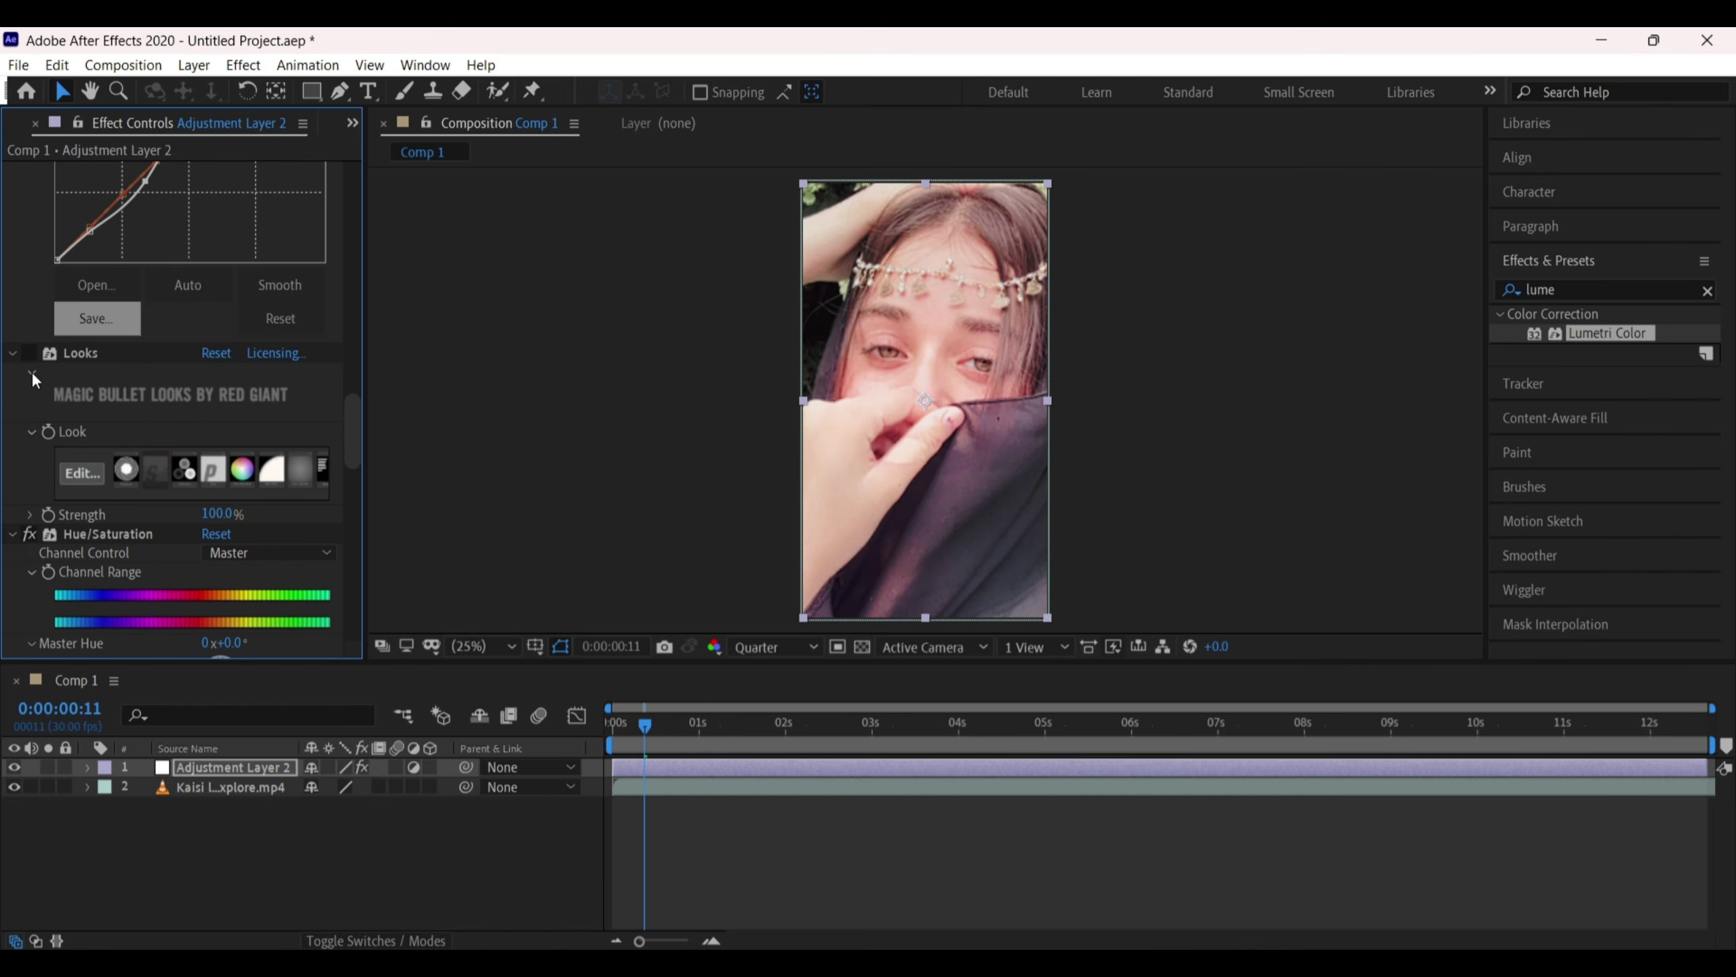
click(28, 354)
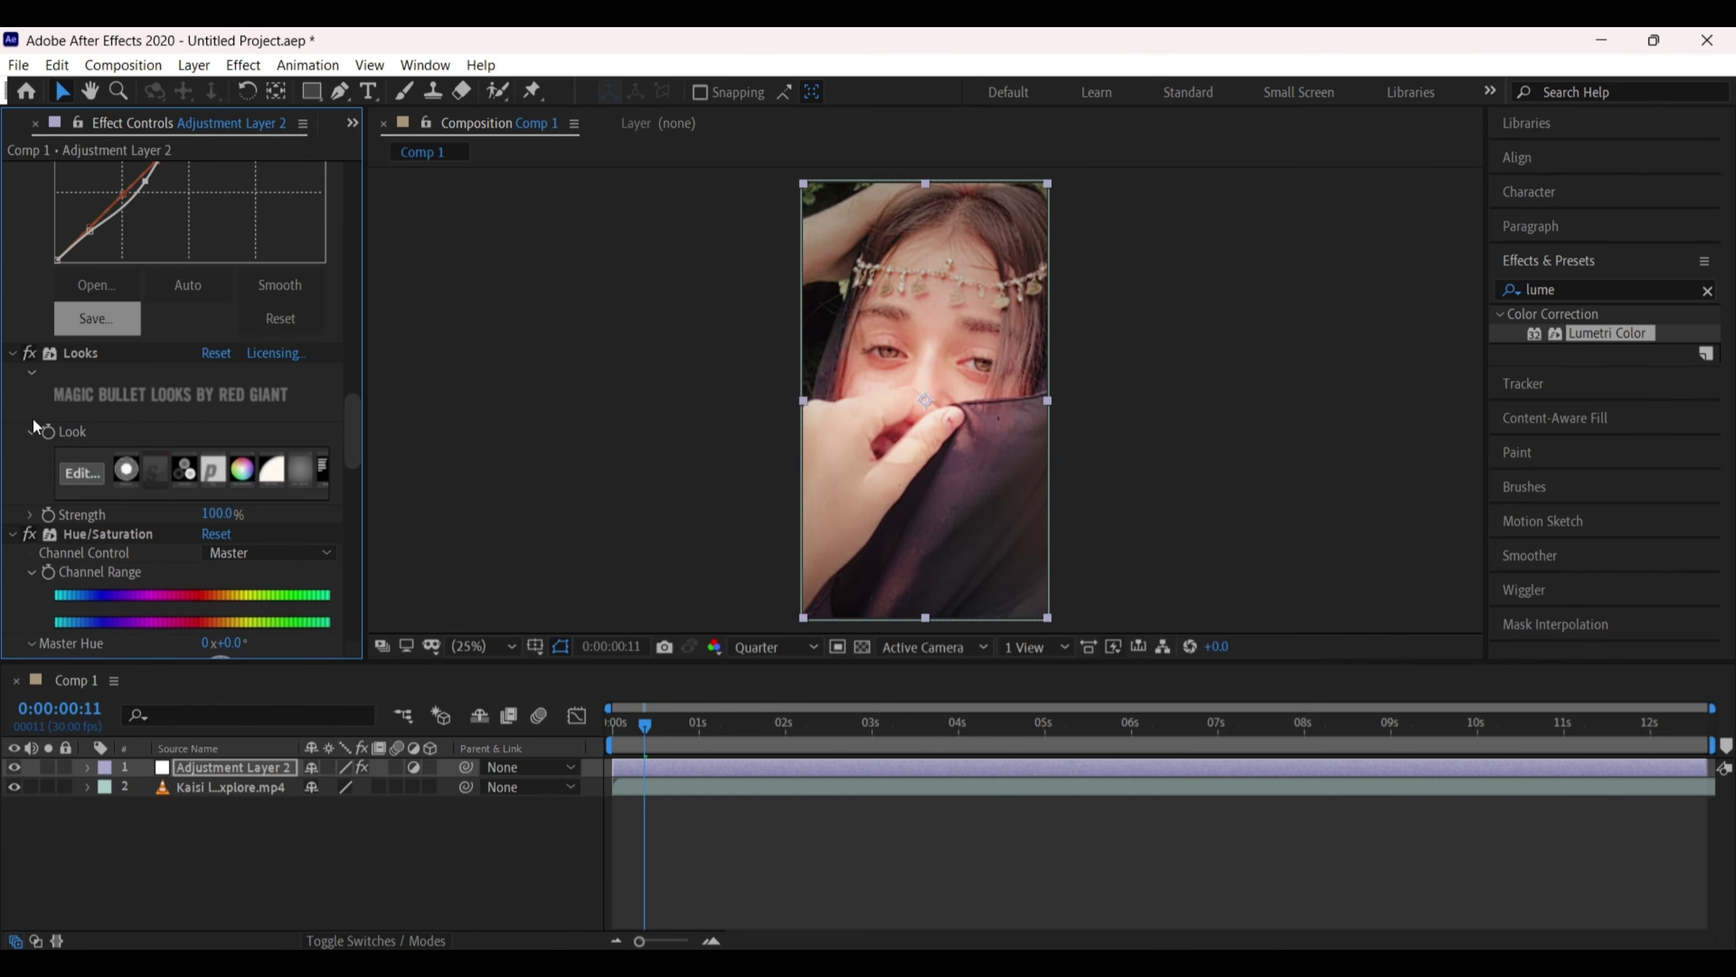
scroll(33, 418, down, 15)
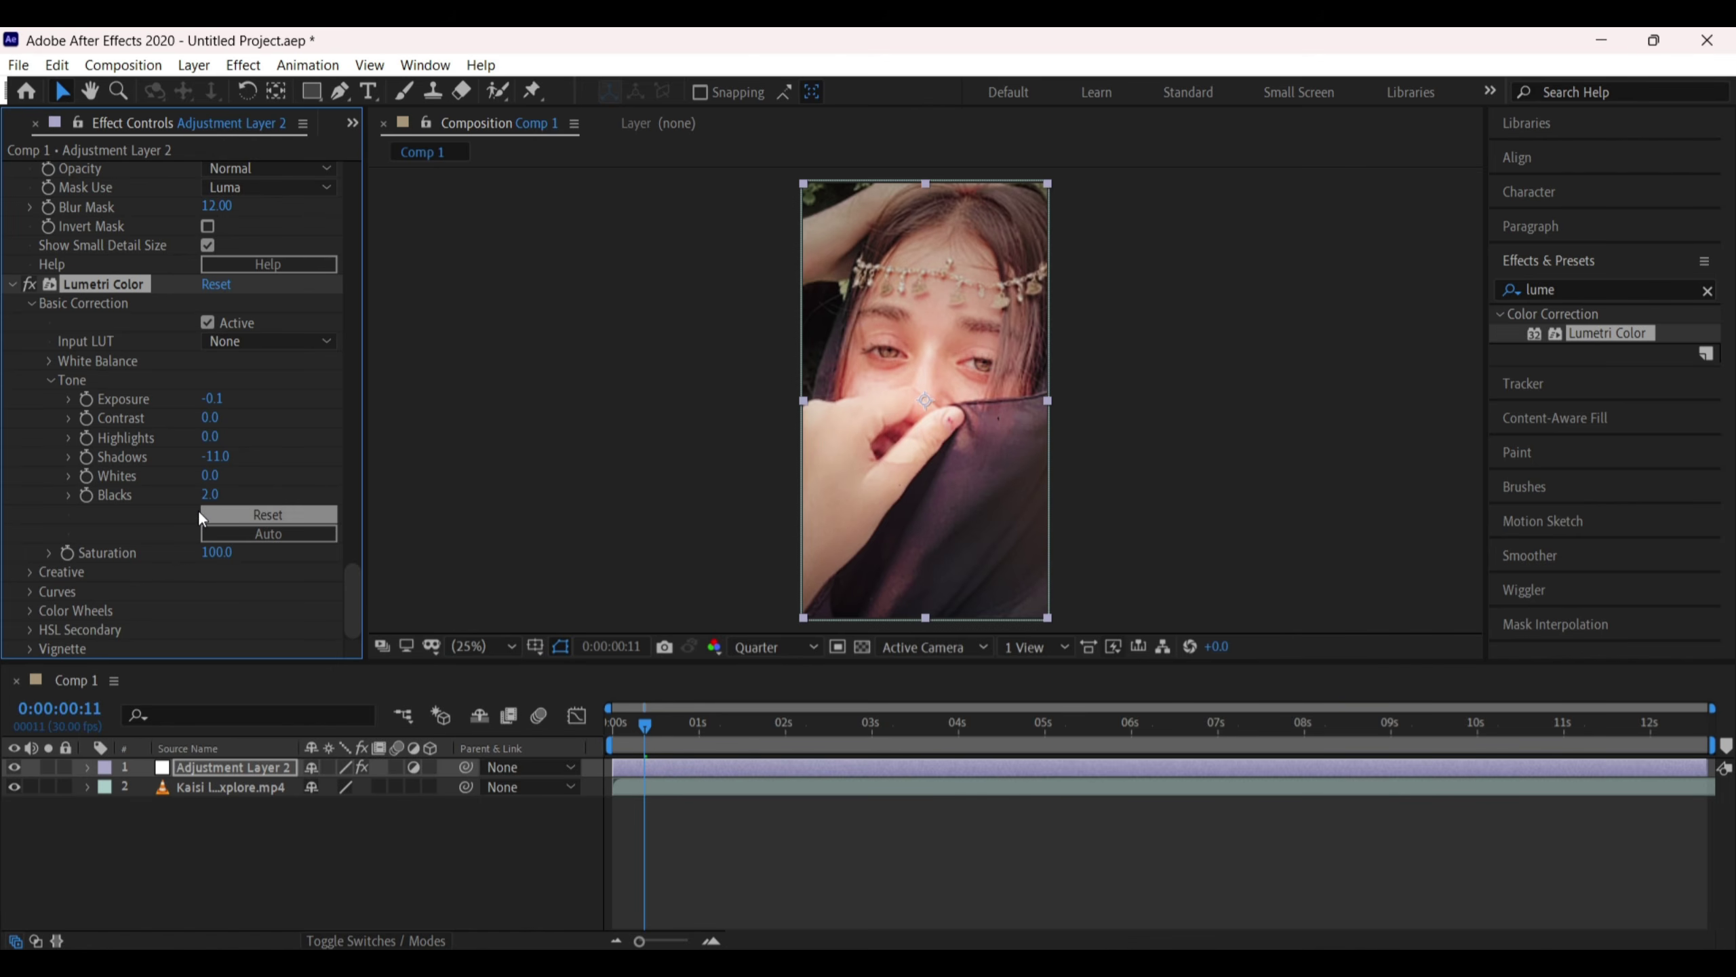
Shape Lumetri Color's RGB curve into a gentle S, anchoring the midtones, lowering the shadows and slightly raising the highlights
click(30, 593)
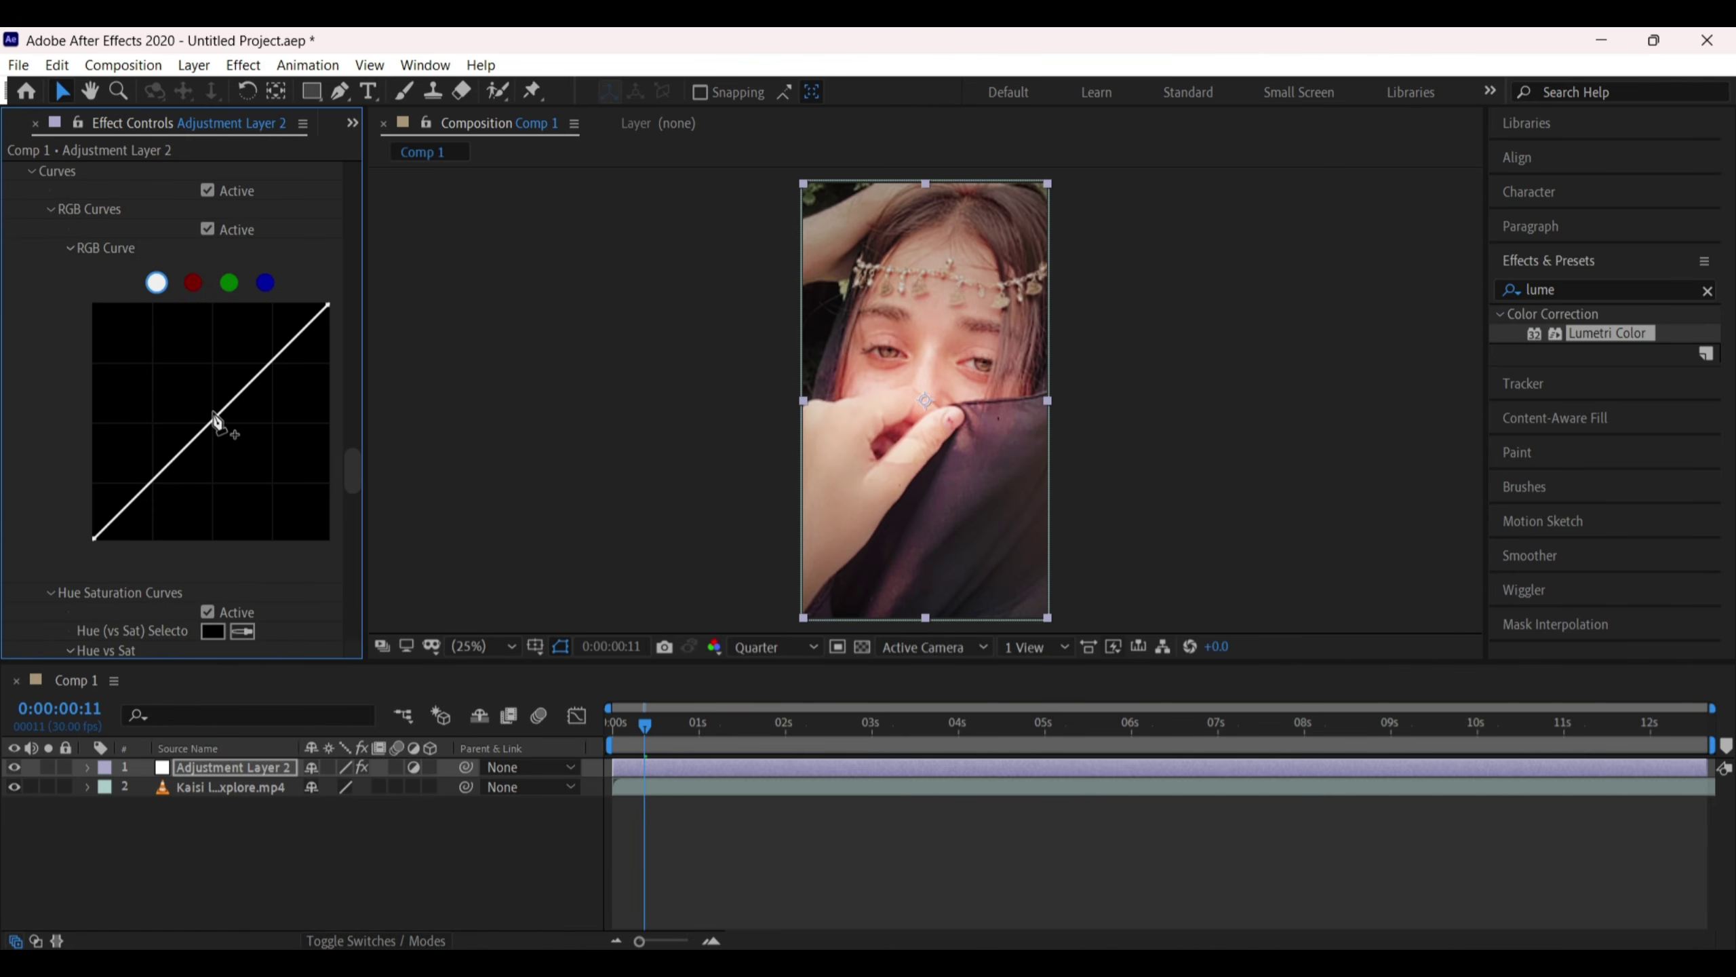
scroll(209, 424, down, 2)
scroll(209, 425, up, 3)
mouse_move(227, 457)
mouse_down()
mouse_move(244, 472)
mouse_move(227, 461)
mouse_up()
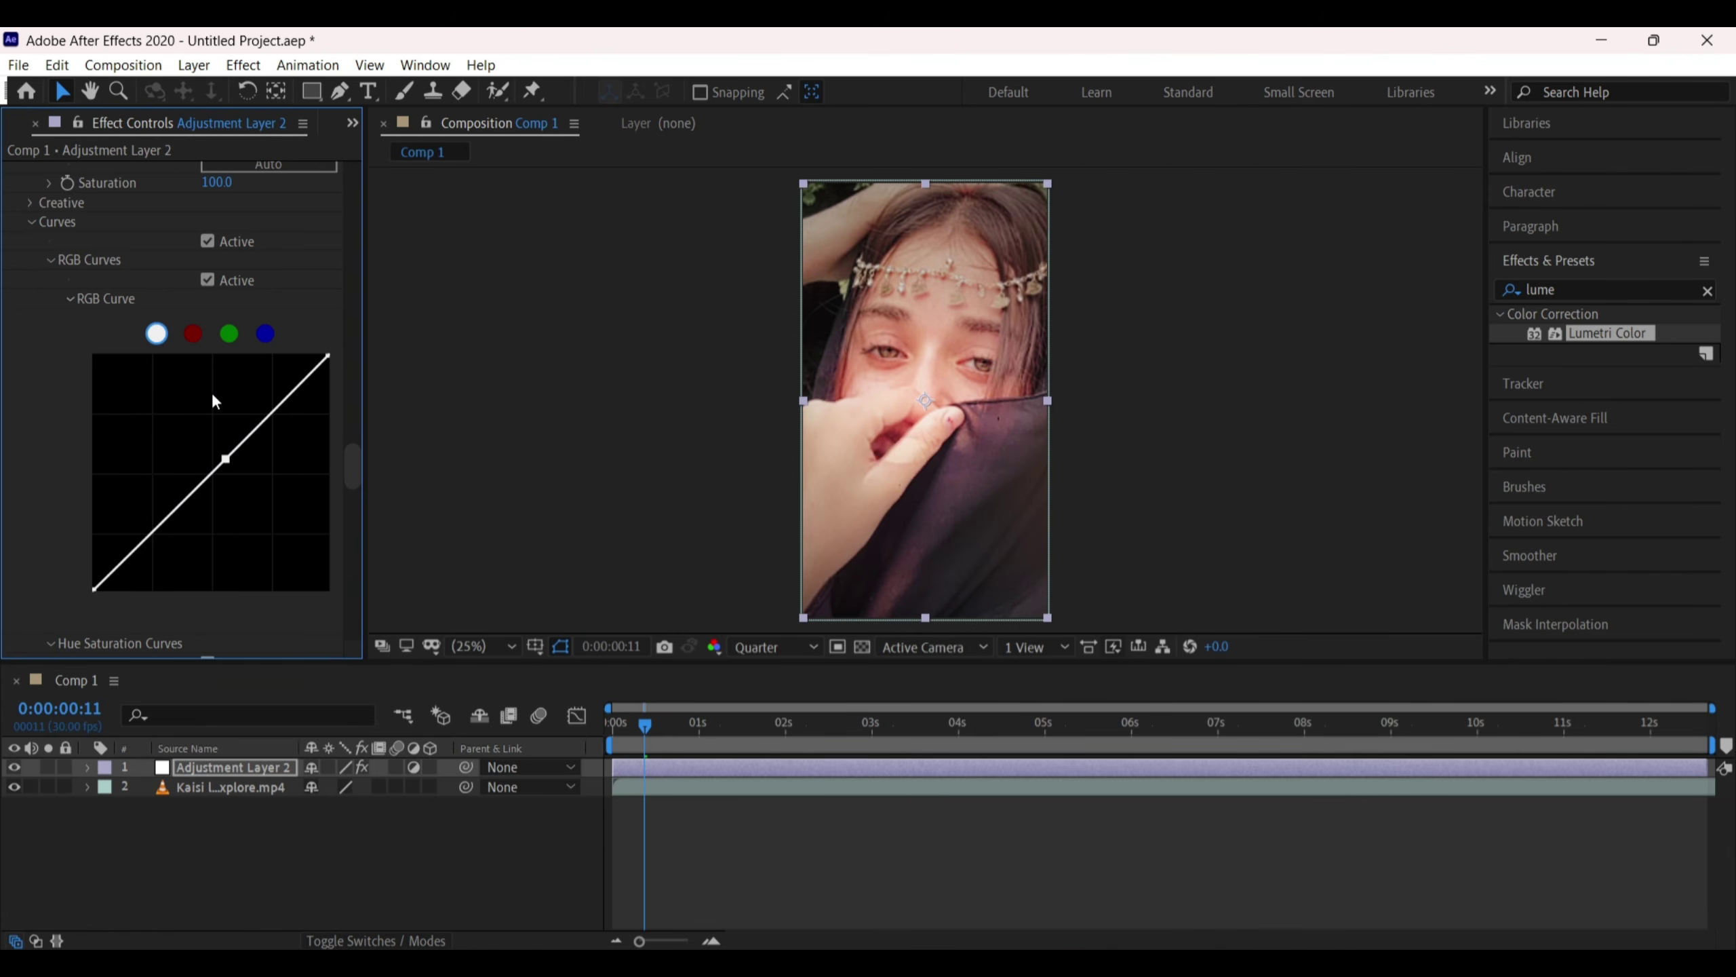
click(175, 531)
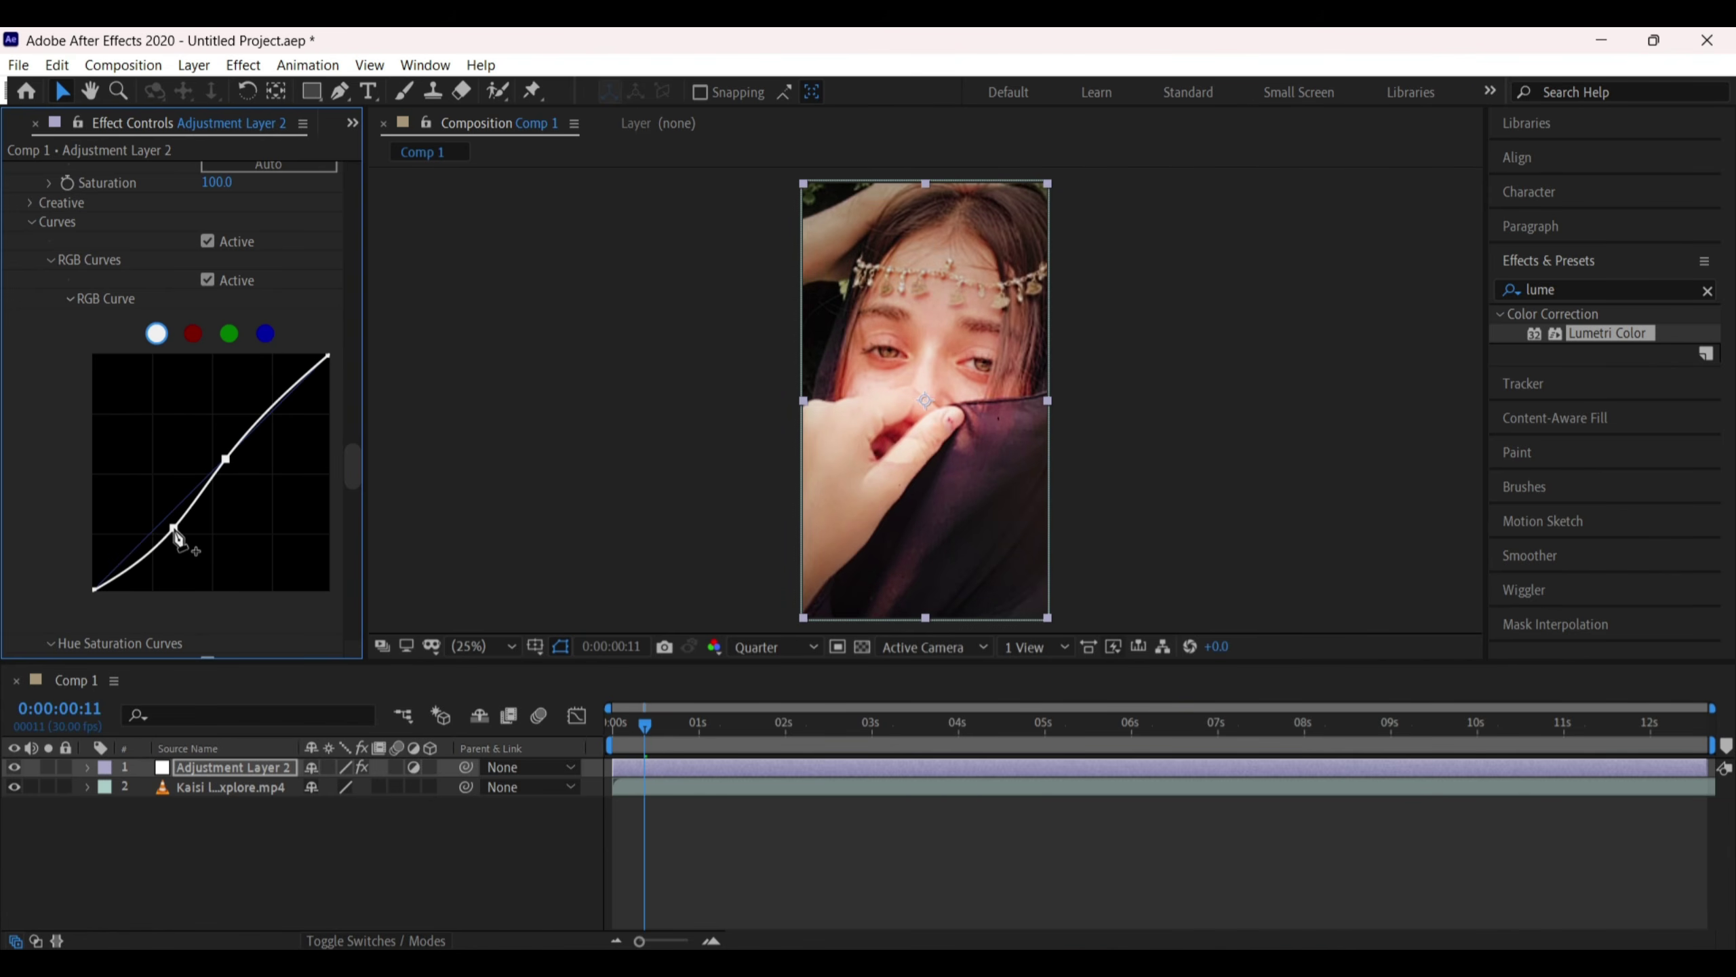
drag(261, 424, 260, 415)
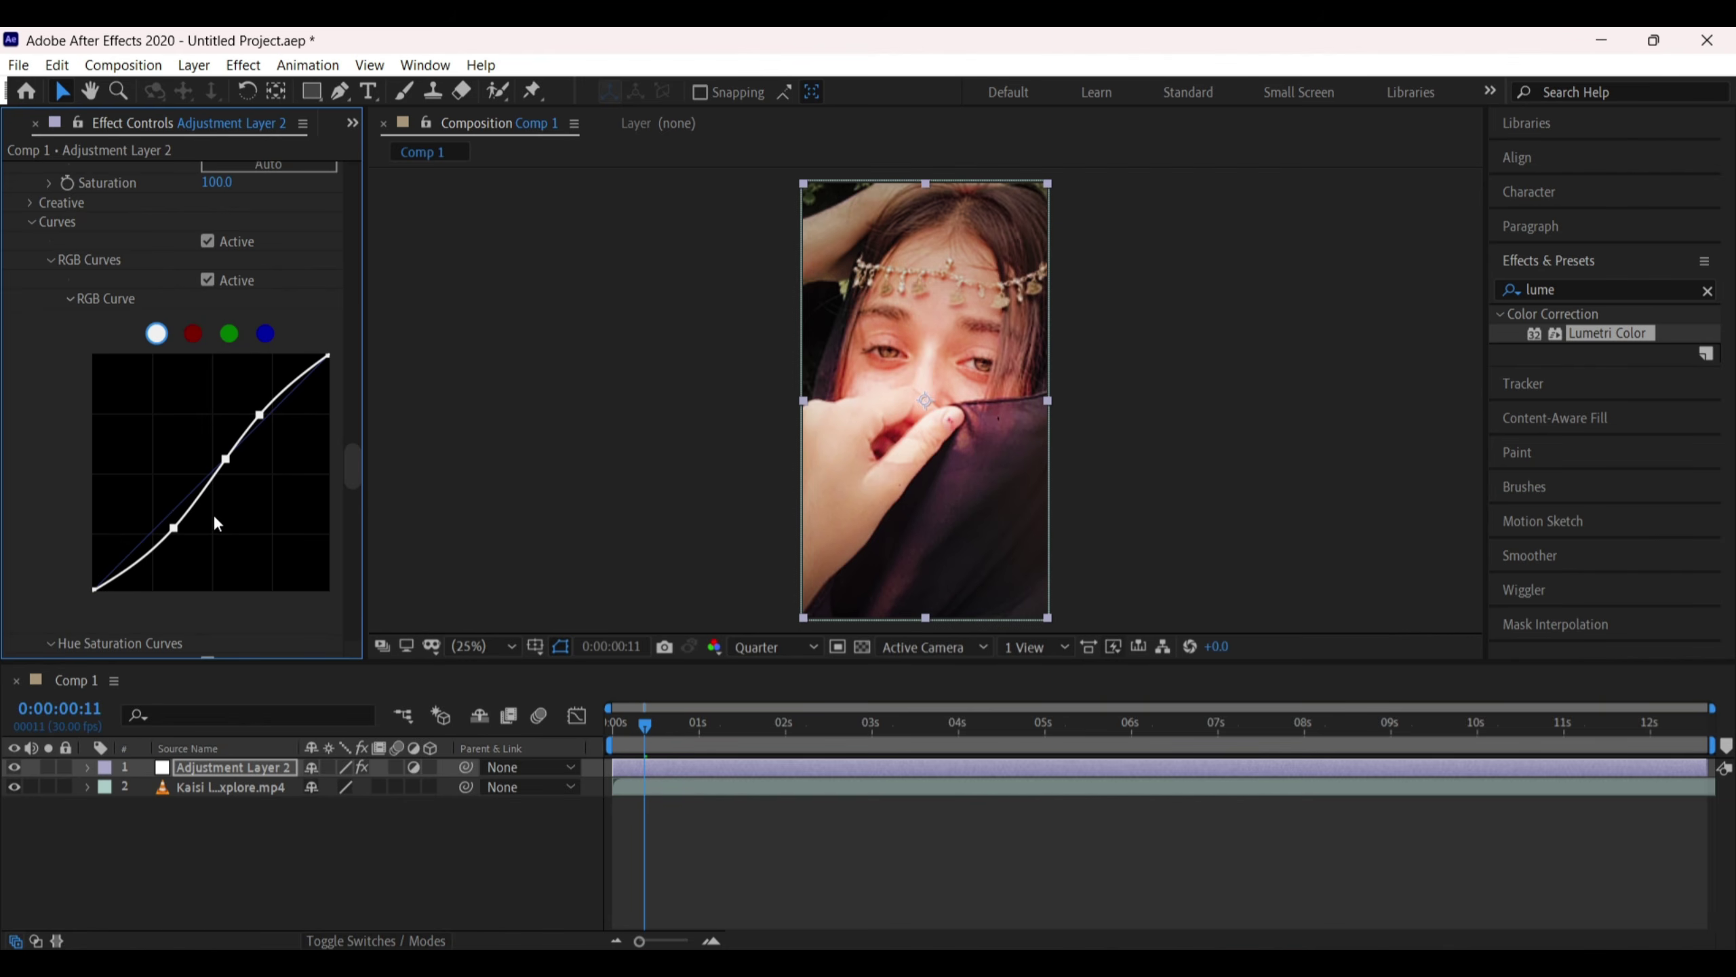
drag(174, 527, 166, 518)
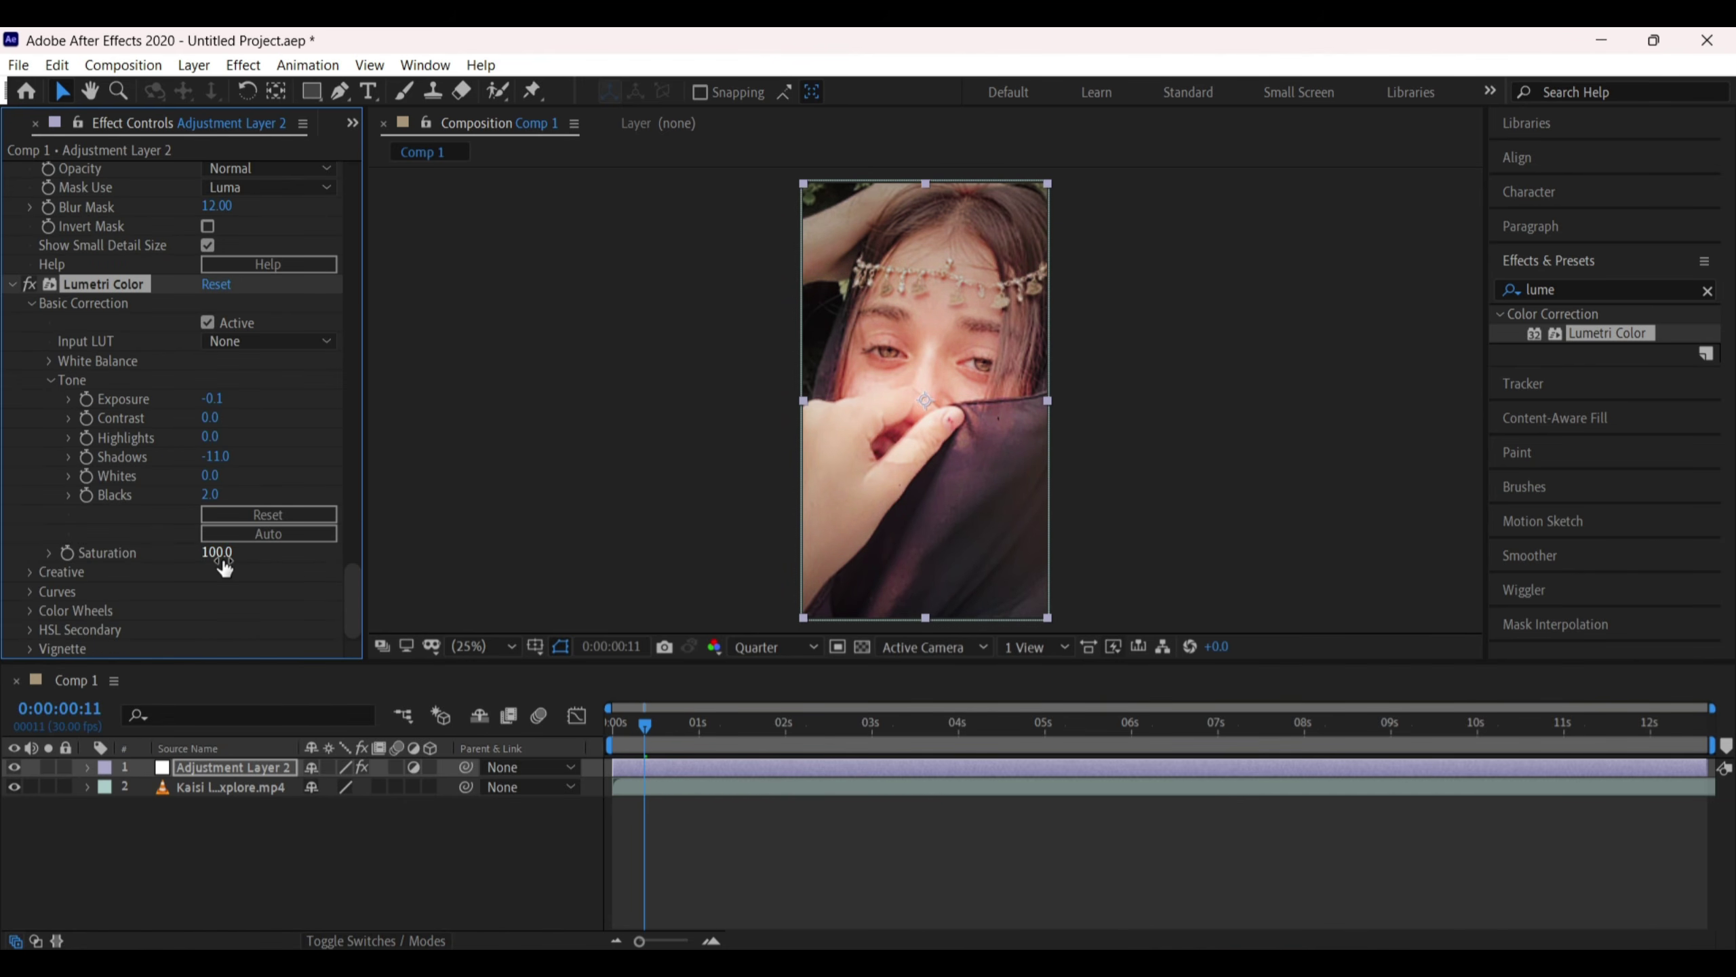
Set Lumetri Color's Basic Correction saturation to 110, checking the colour on the frame at 0:00:05:08
mouse_move(223, 567)
mouse_down()
mouse_move(237, 559)
mouse_move(215, 560)
mouse_up()
click(720, 734)
drag(719, 733, 1071, 756)
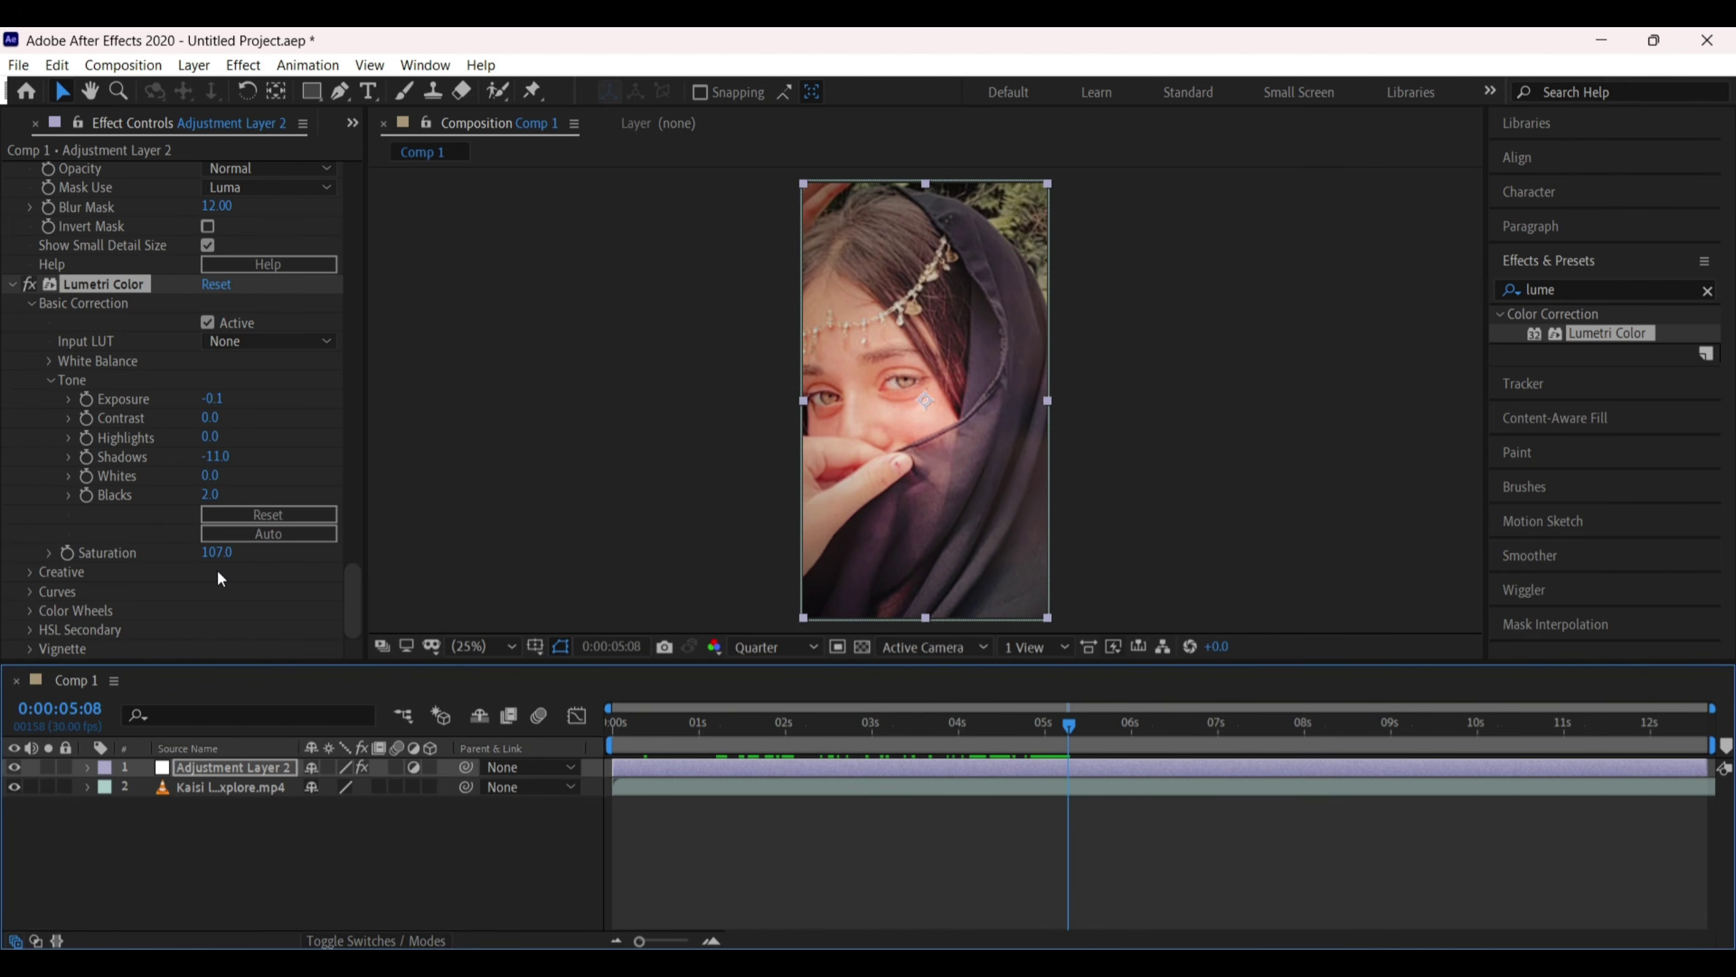
drag(224, 553, 228, 553)
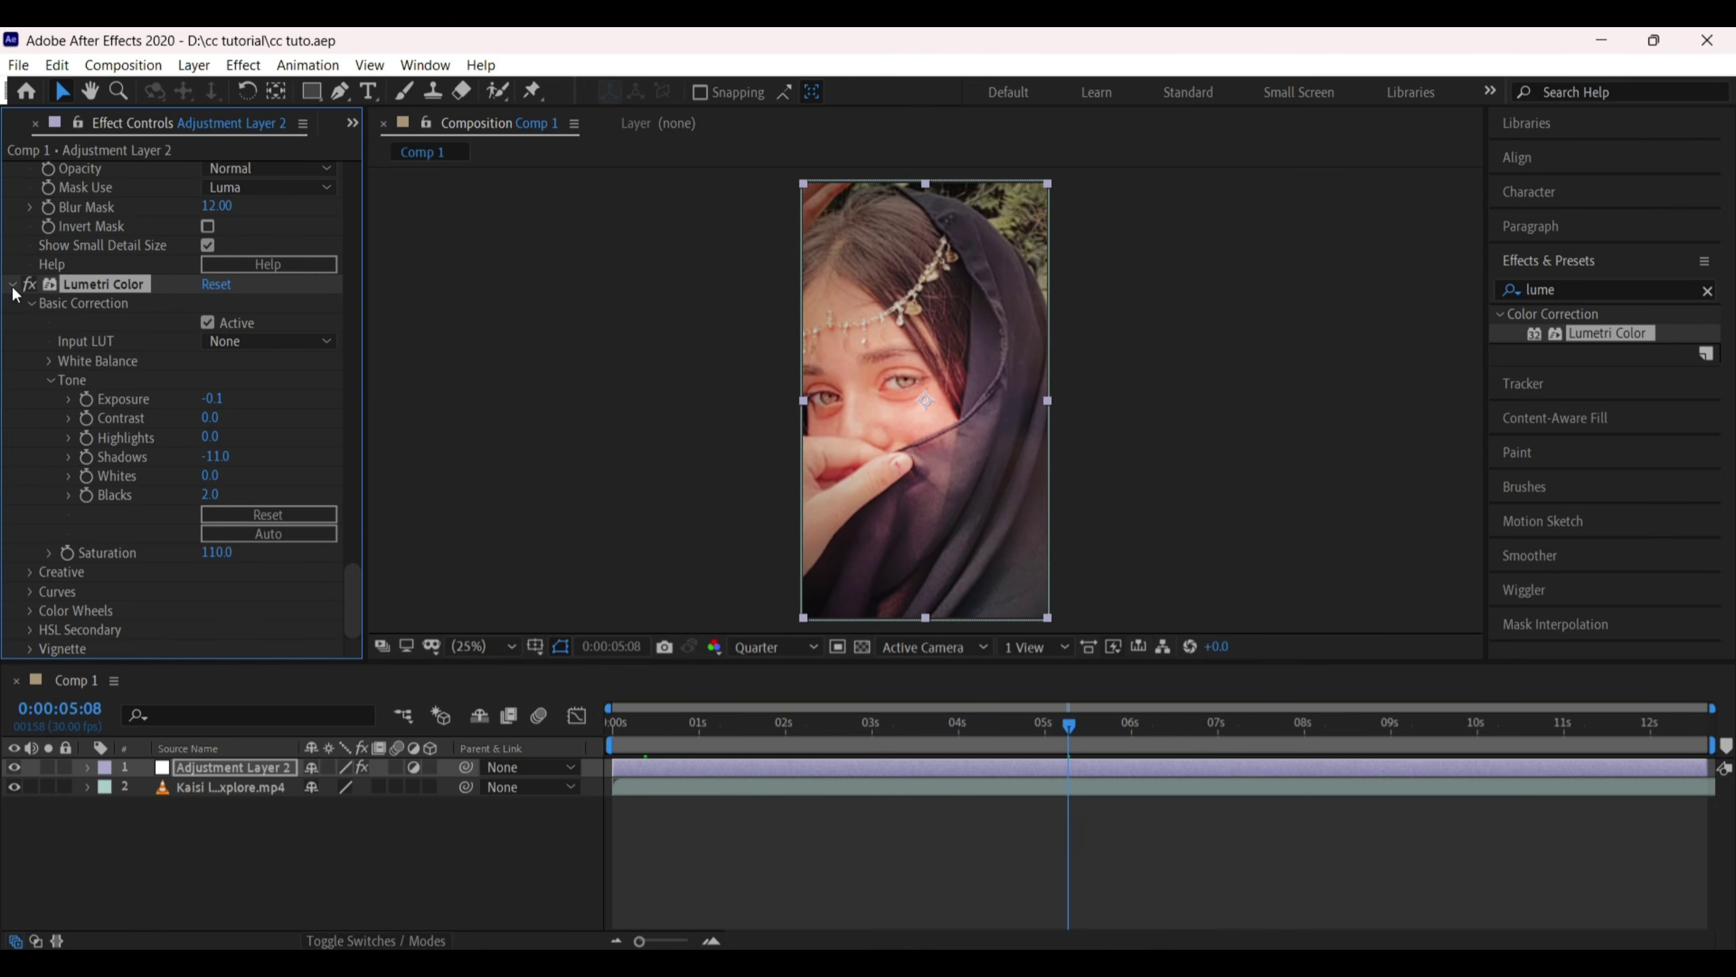
scroll(15, 294, up, 5)
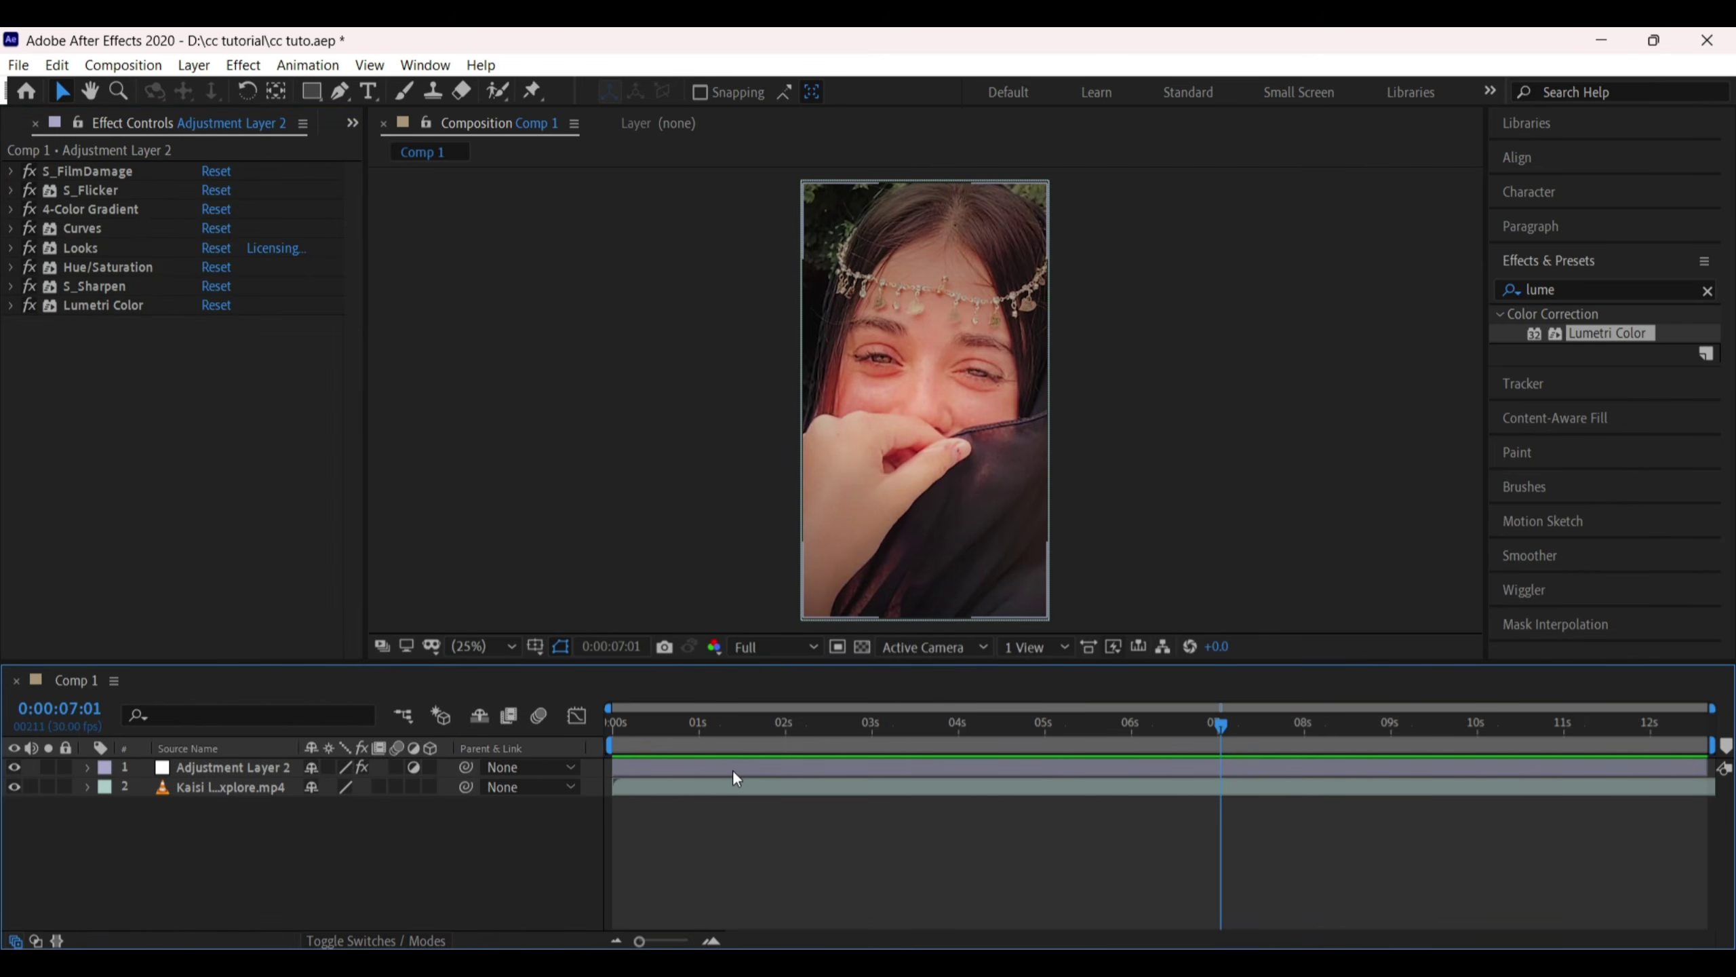
Trim the end of the video layer to 0:00:12:19, where Adjustment Layer 2 ends, and save the project
click(1688, 729)
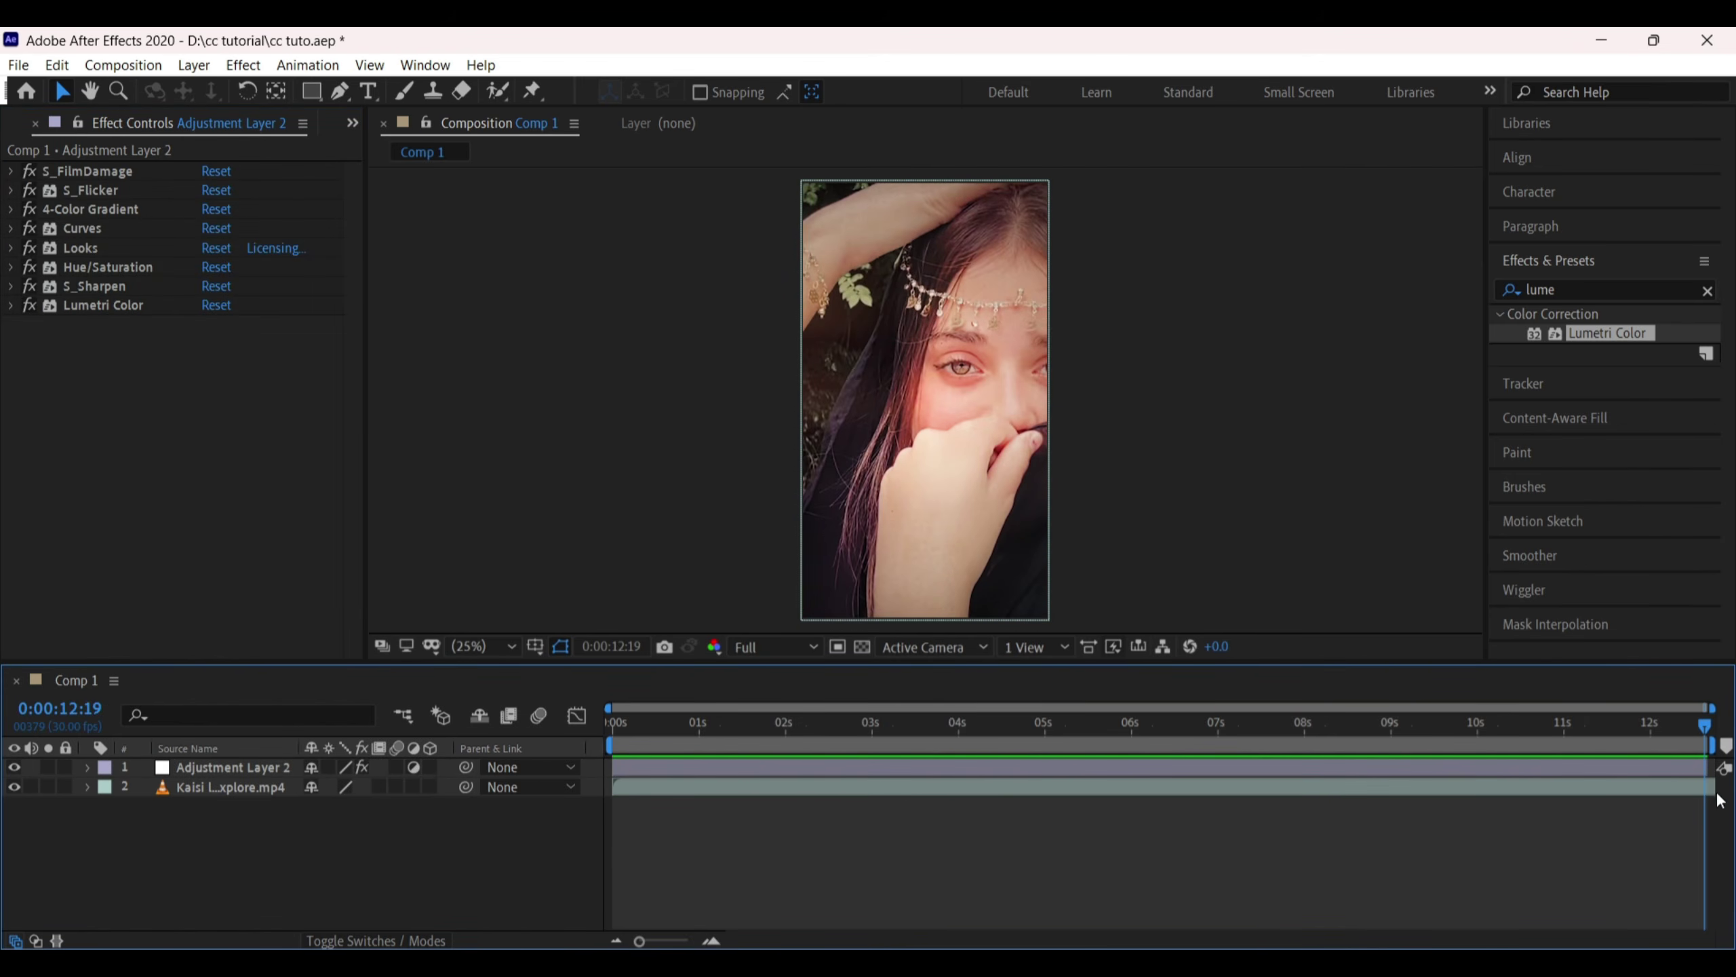
click(1663, 787)
key(ctrl+d)
click(1698, 804)
key(Delete)
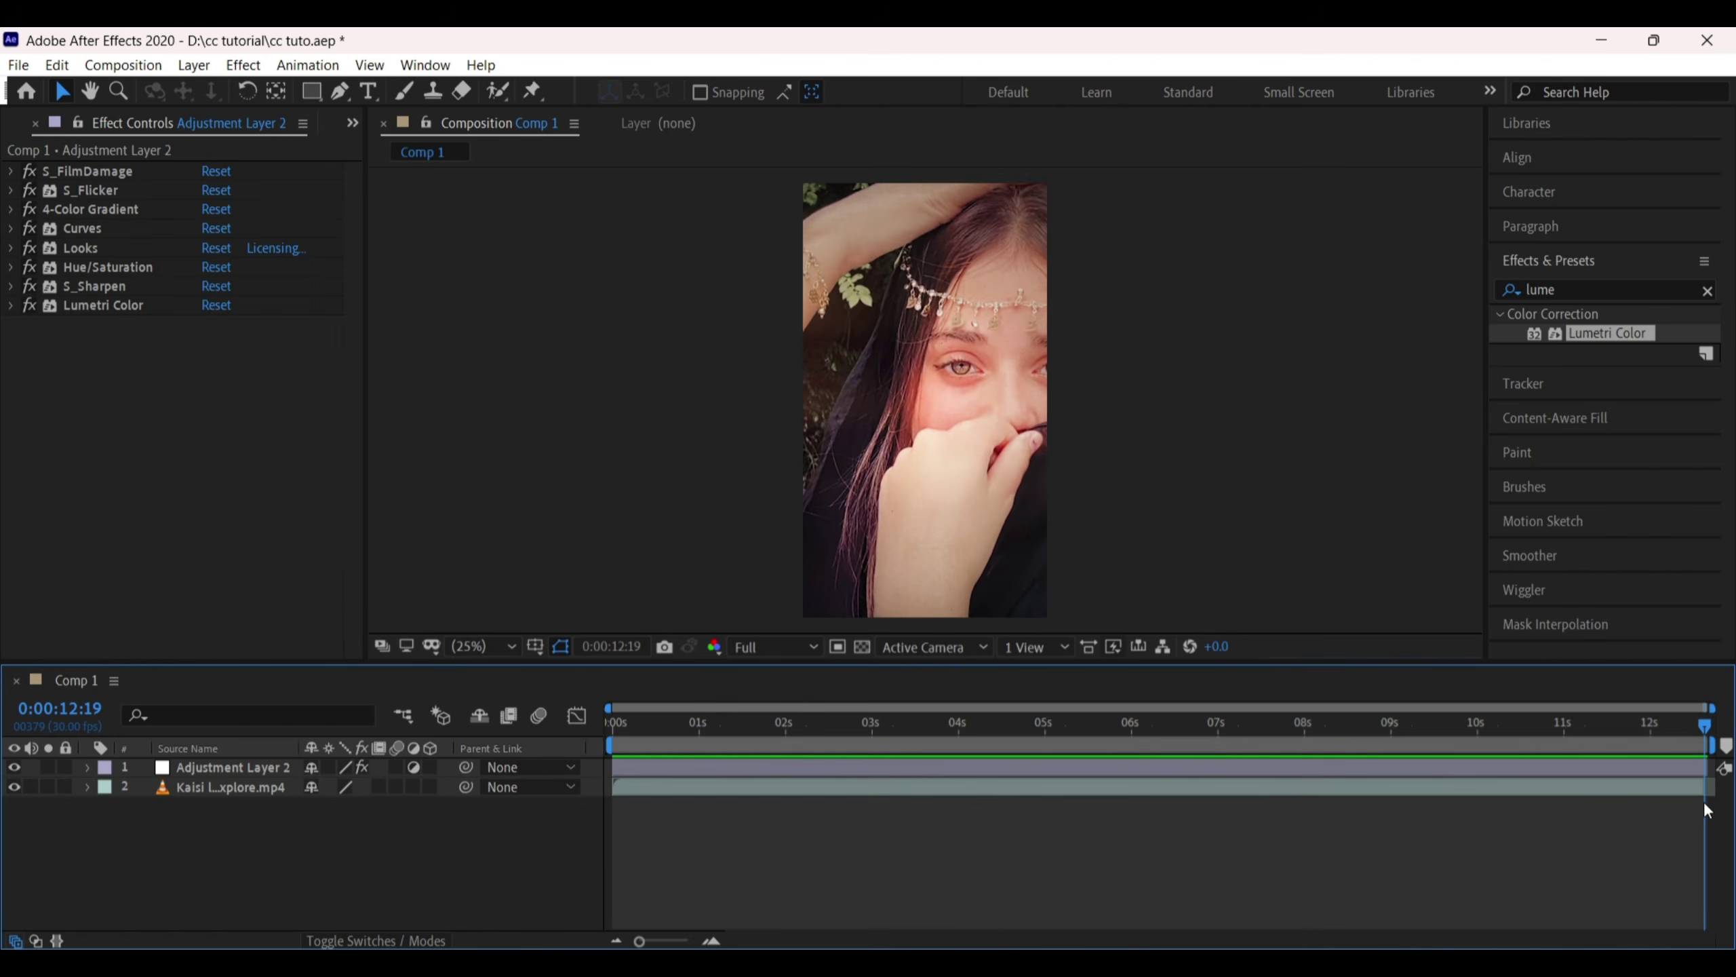
drag(1714, 787, 1706, 795)
click(1453, 852)
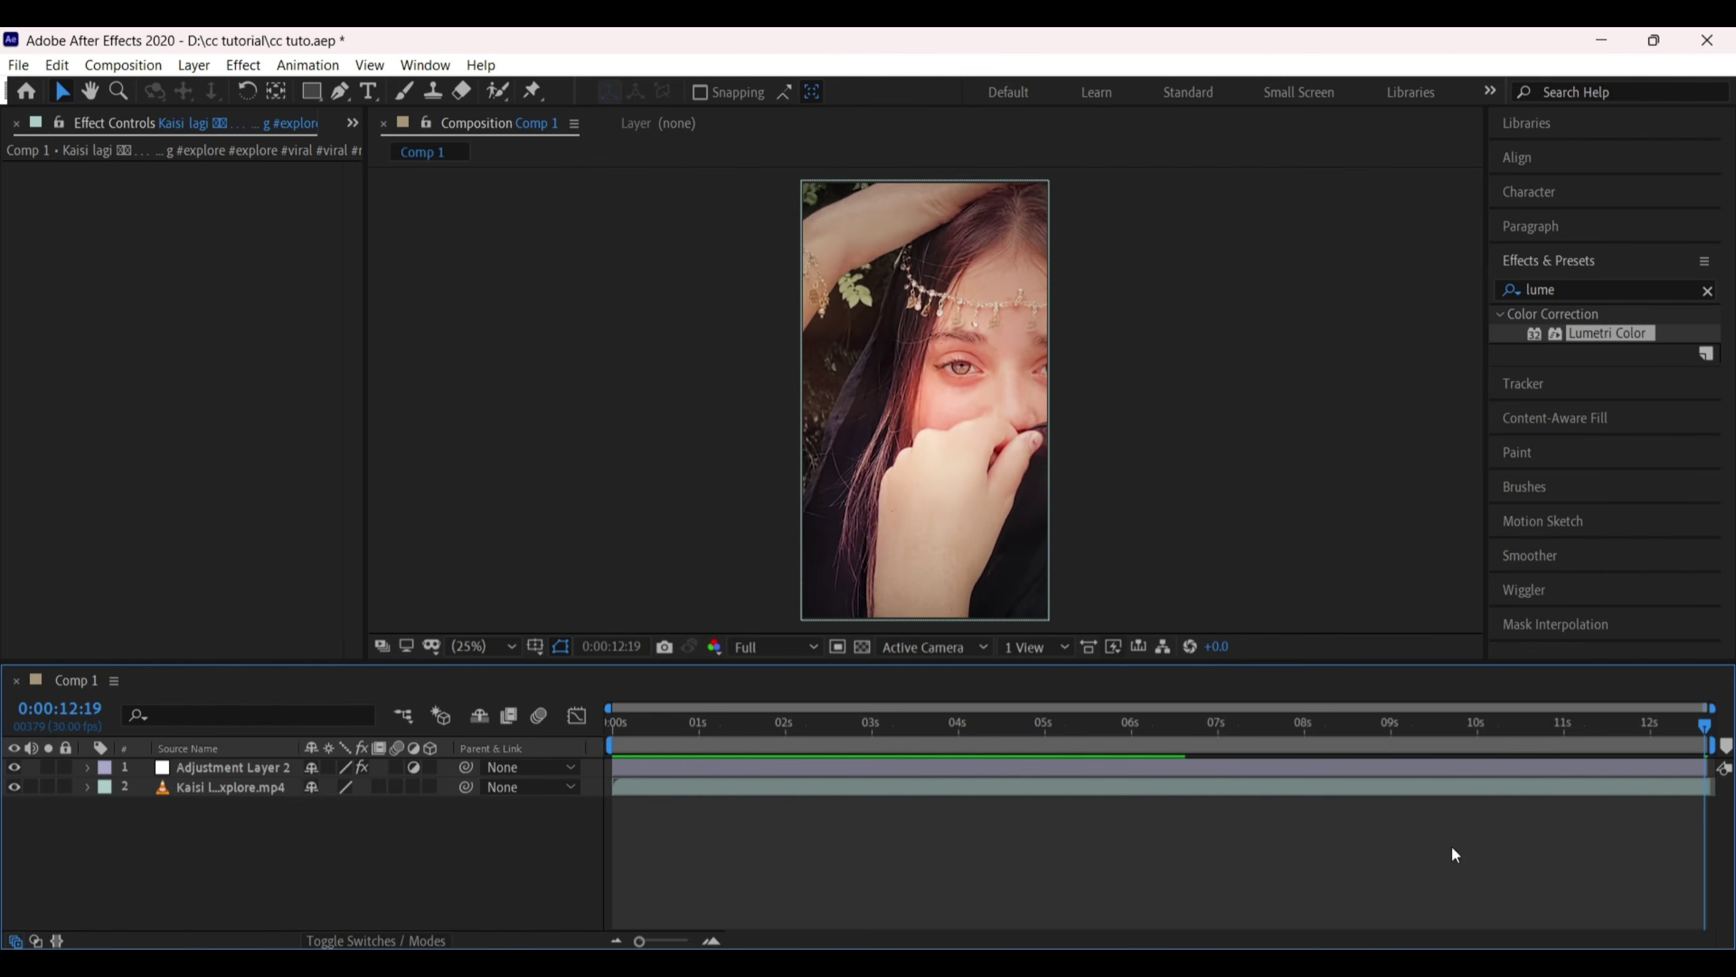
key(ctrl+s)
key(Home)
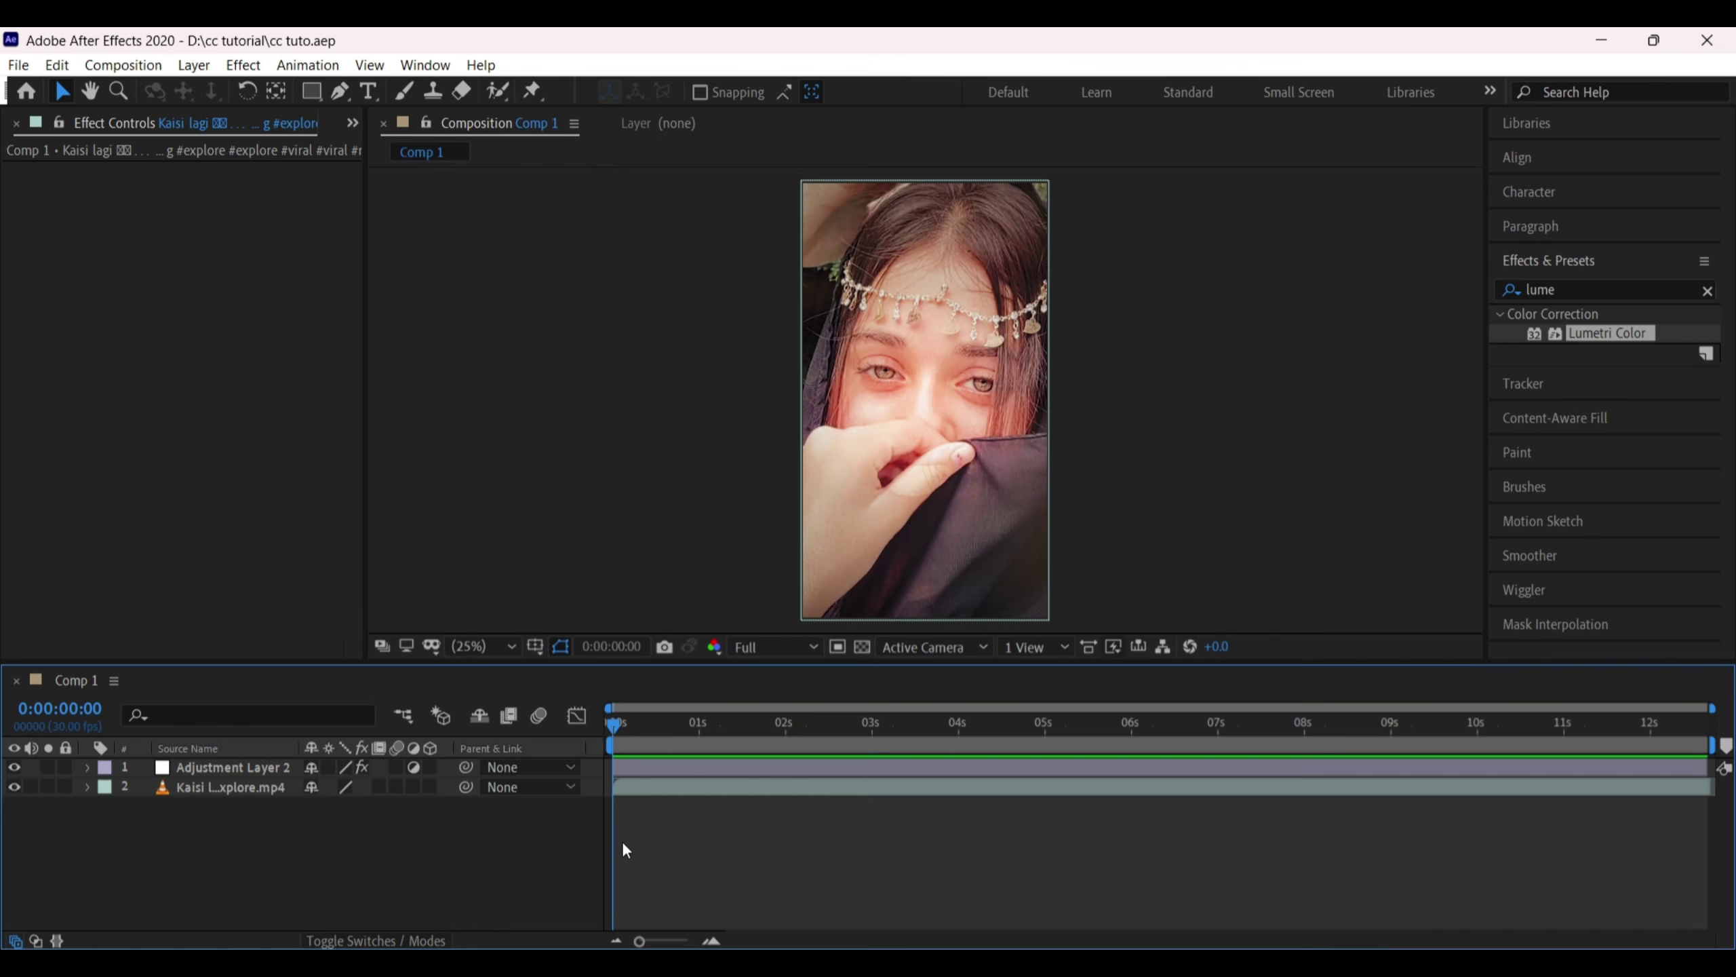
Select Comp 1 among the project items for rendering
scroll(123, 134, up, 1)
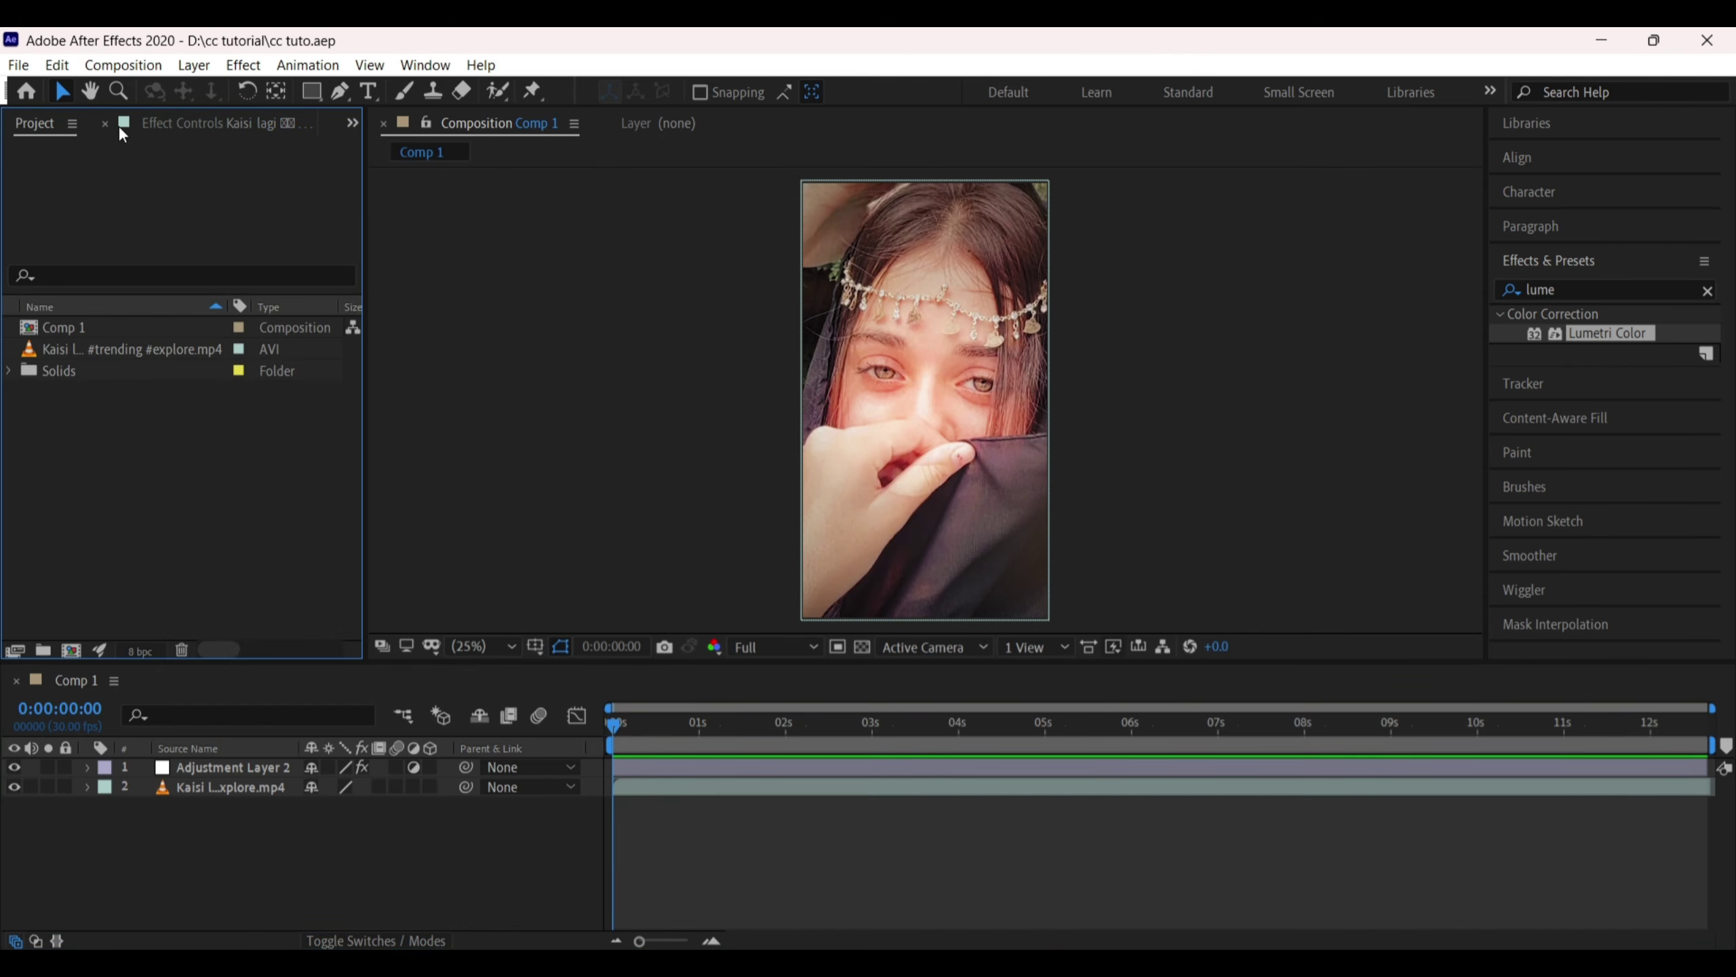
click(132, 66)
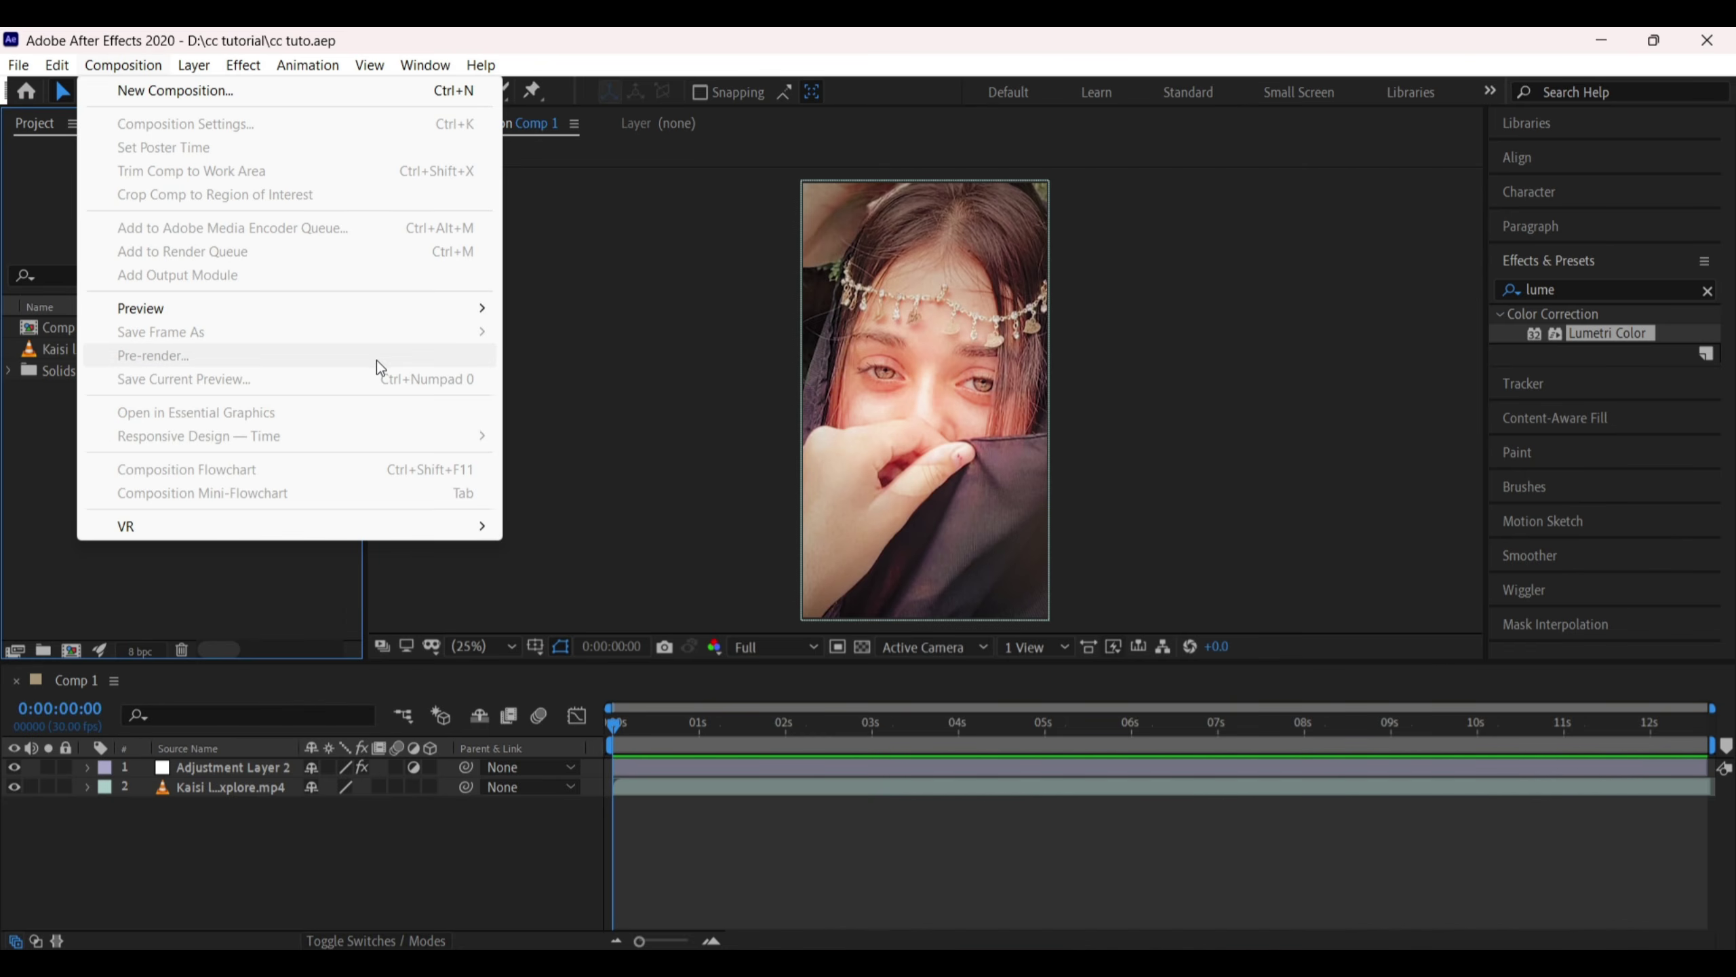
click(508, 890)
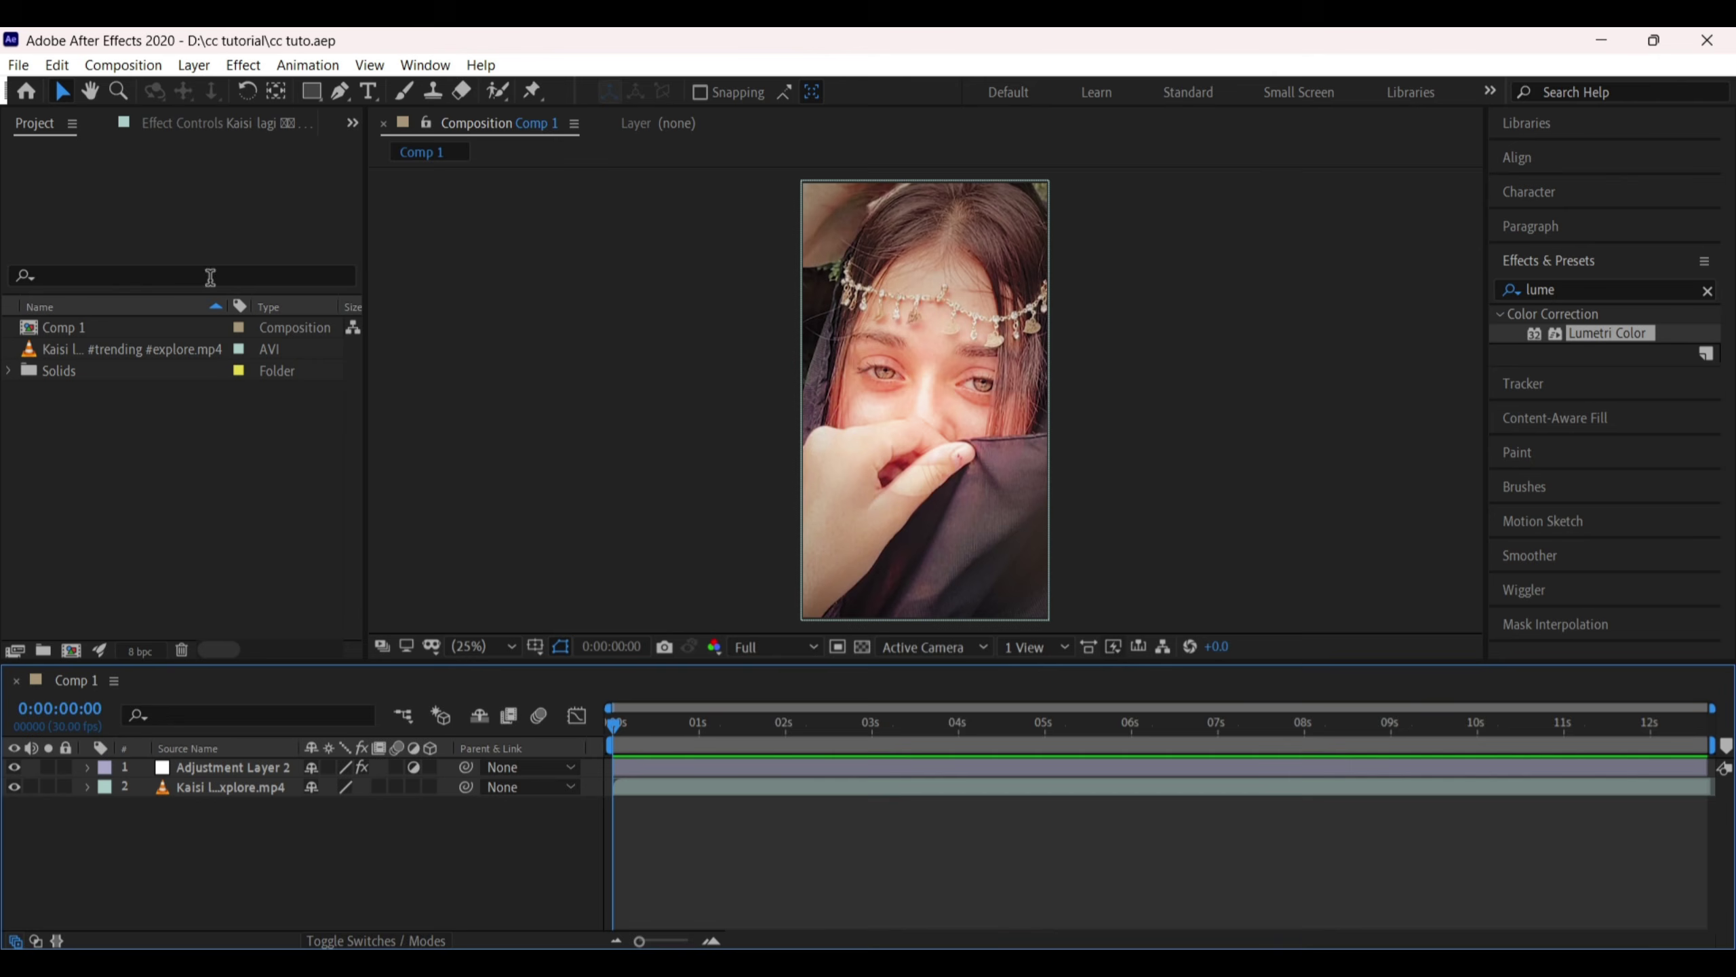
click(206, 476)
click(142, 329)
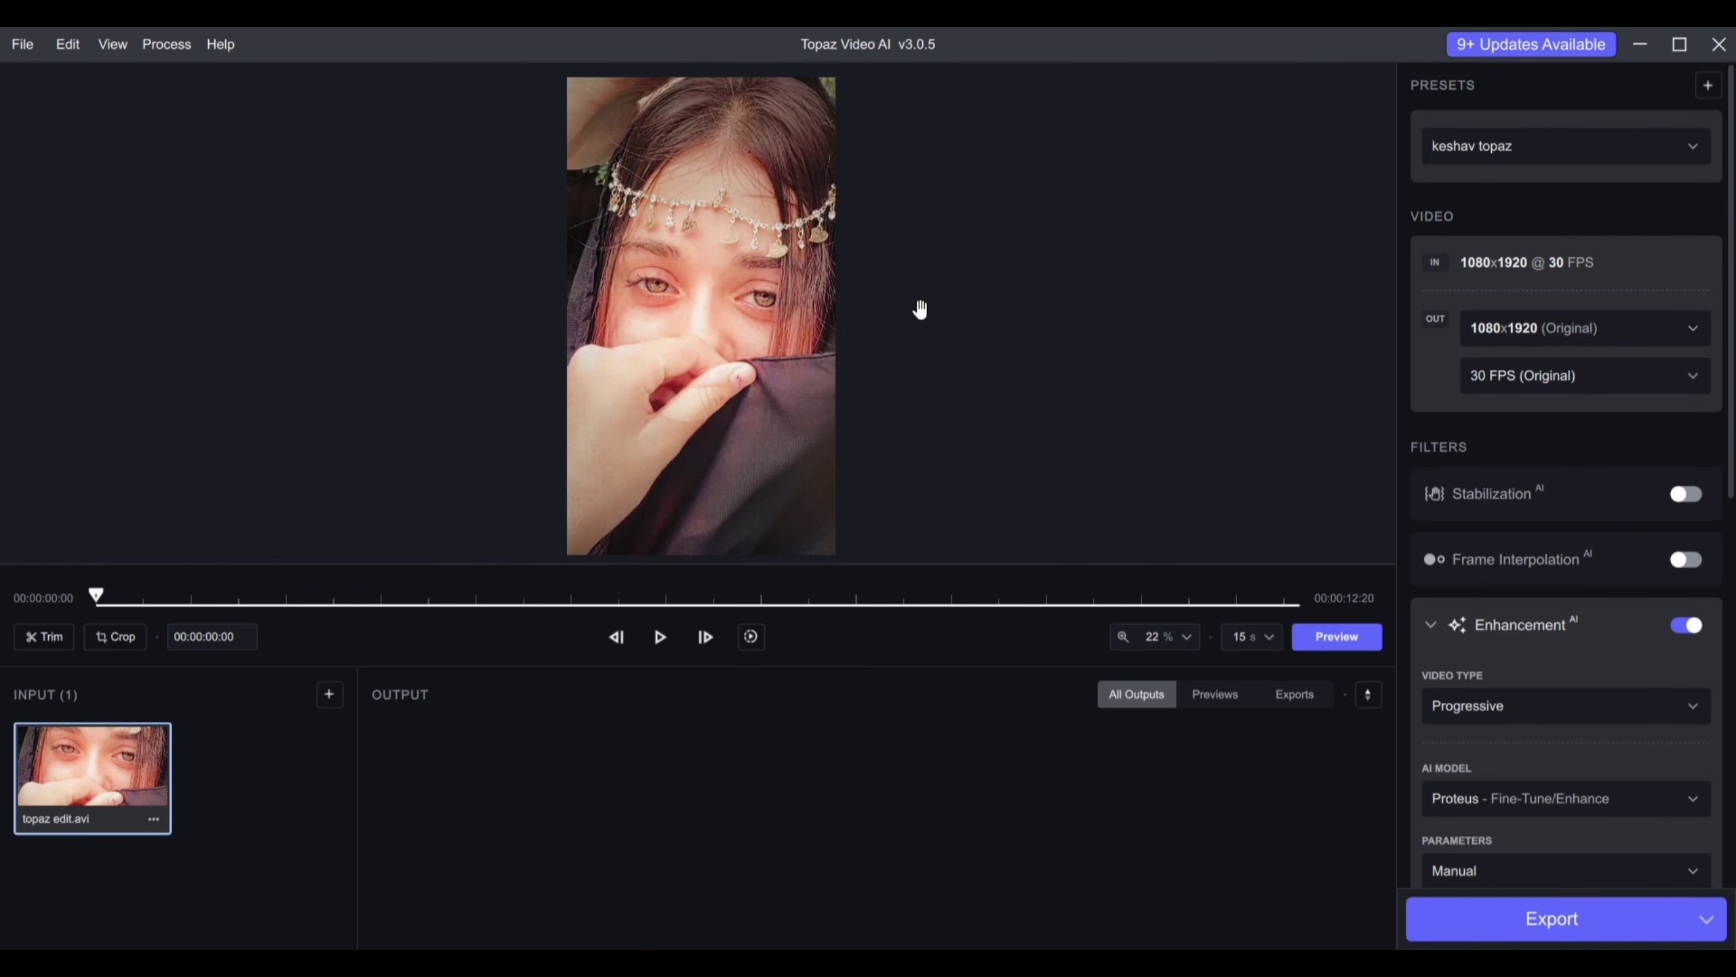
In Topaz Video AI, examine the eyes, hair and headpiece of topaz edit.avi at up to 190% magnification
scroll(689, 356, up, 5)
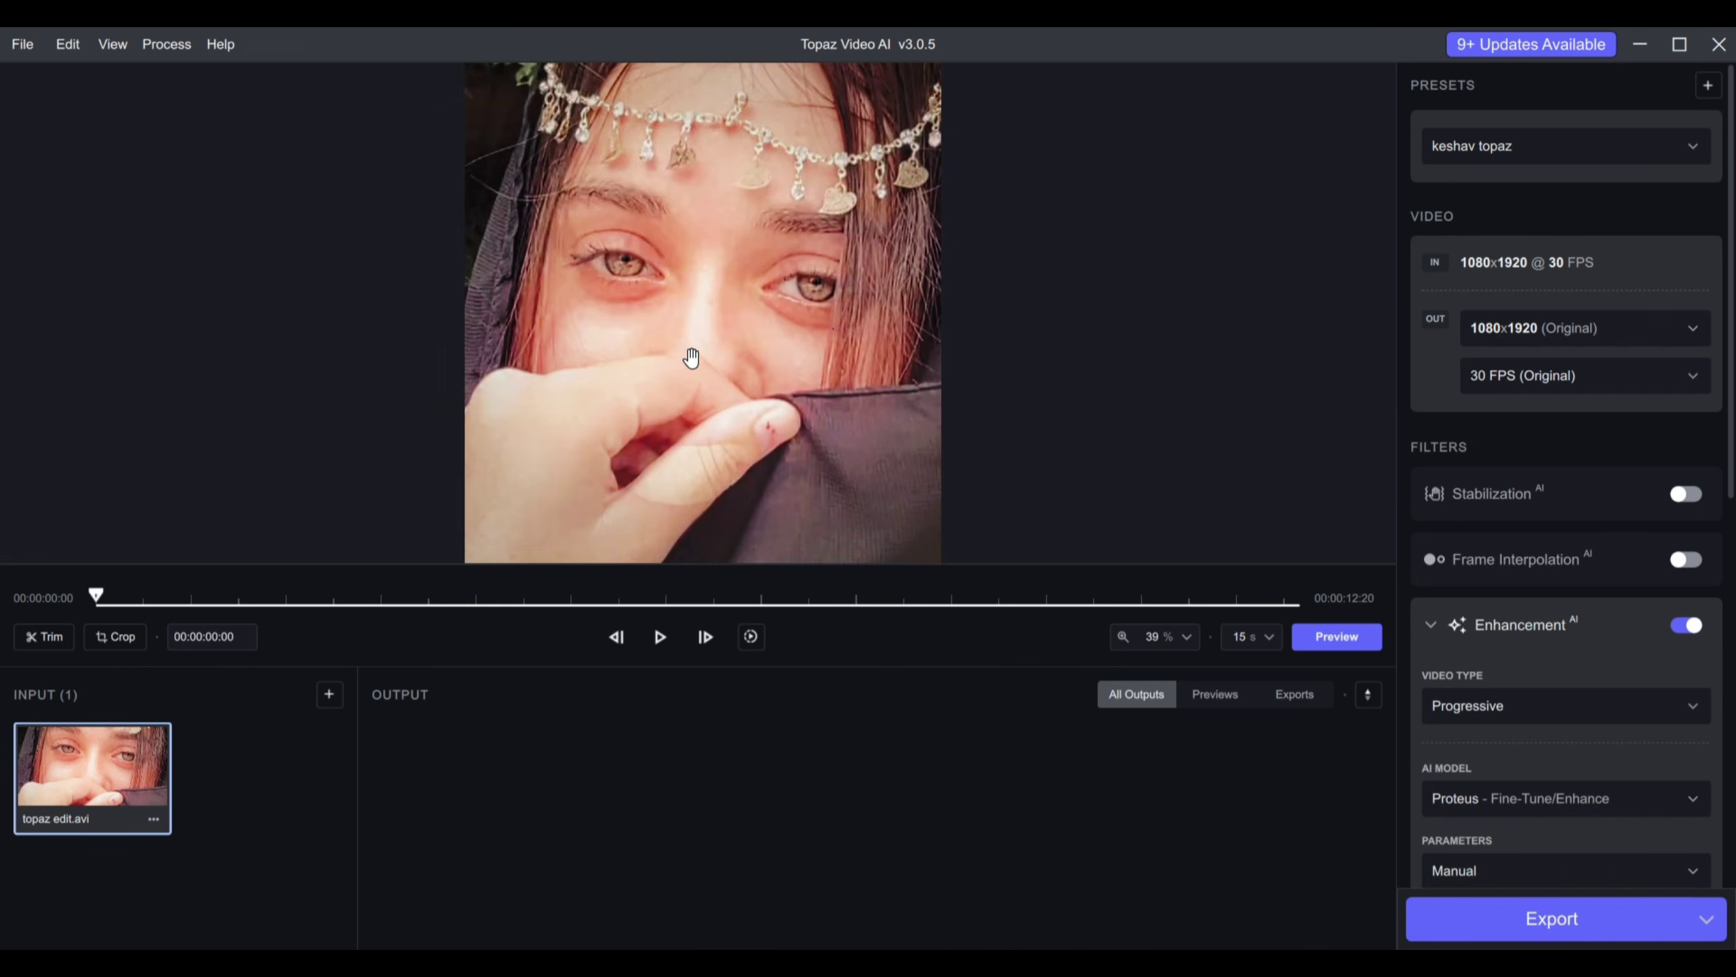
drag(709, 415, 723, 80)
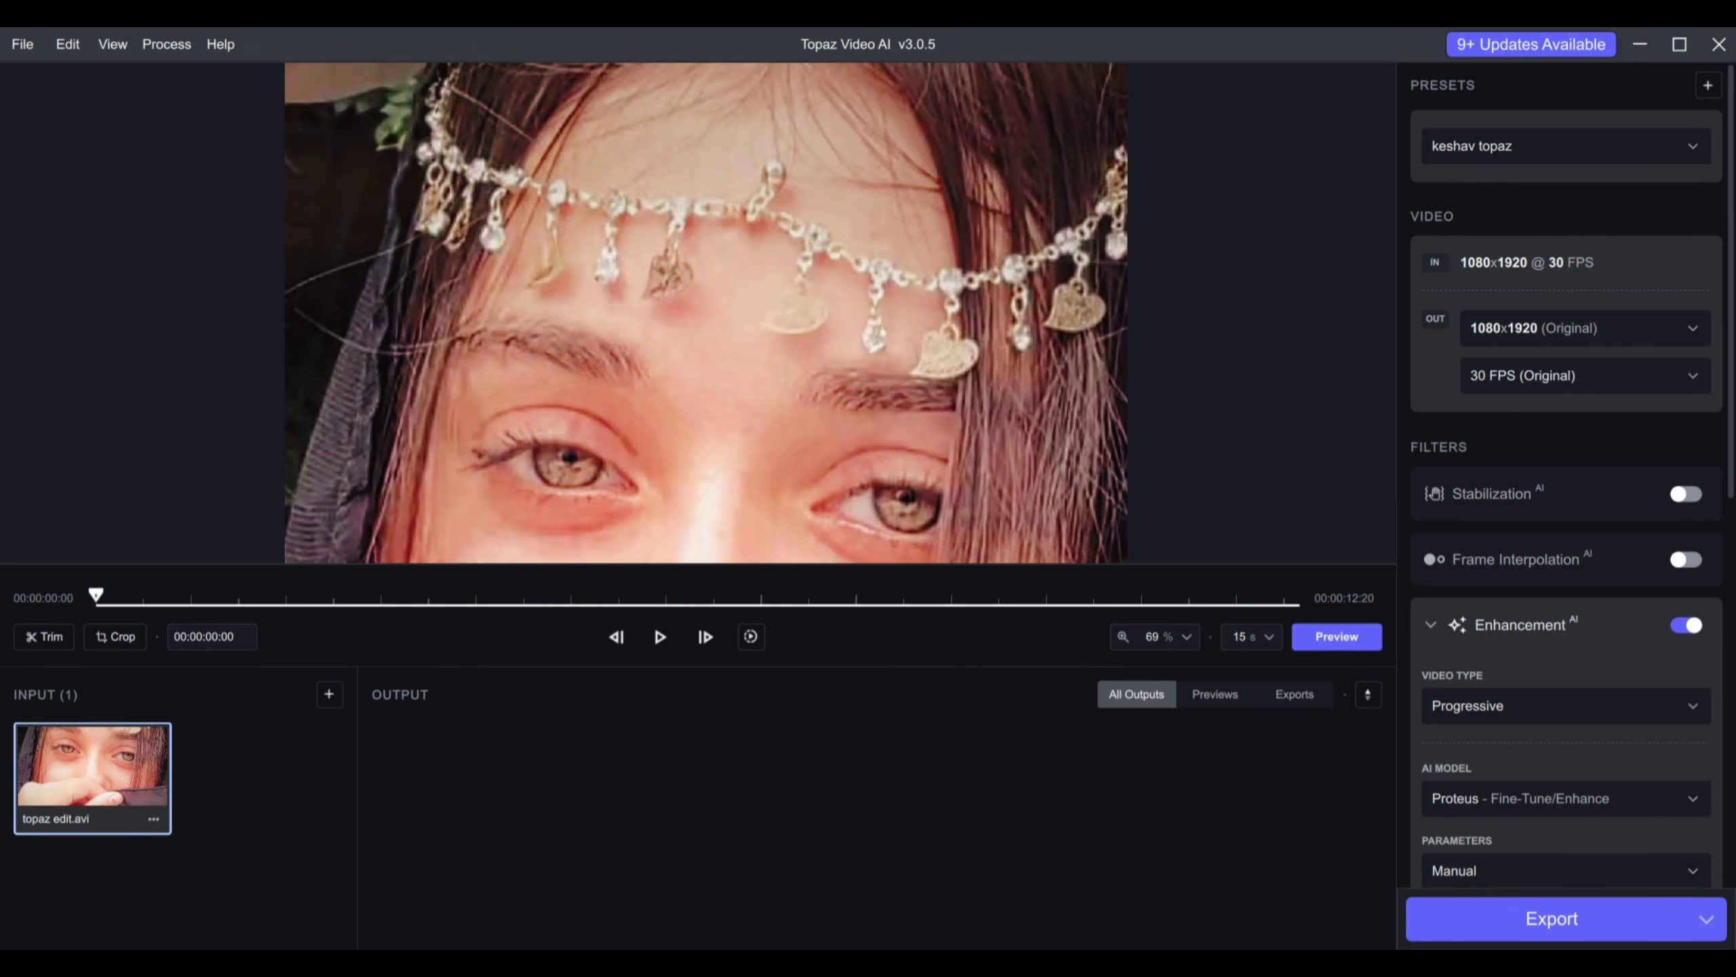
scroll(759, 451, up, 3)
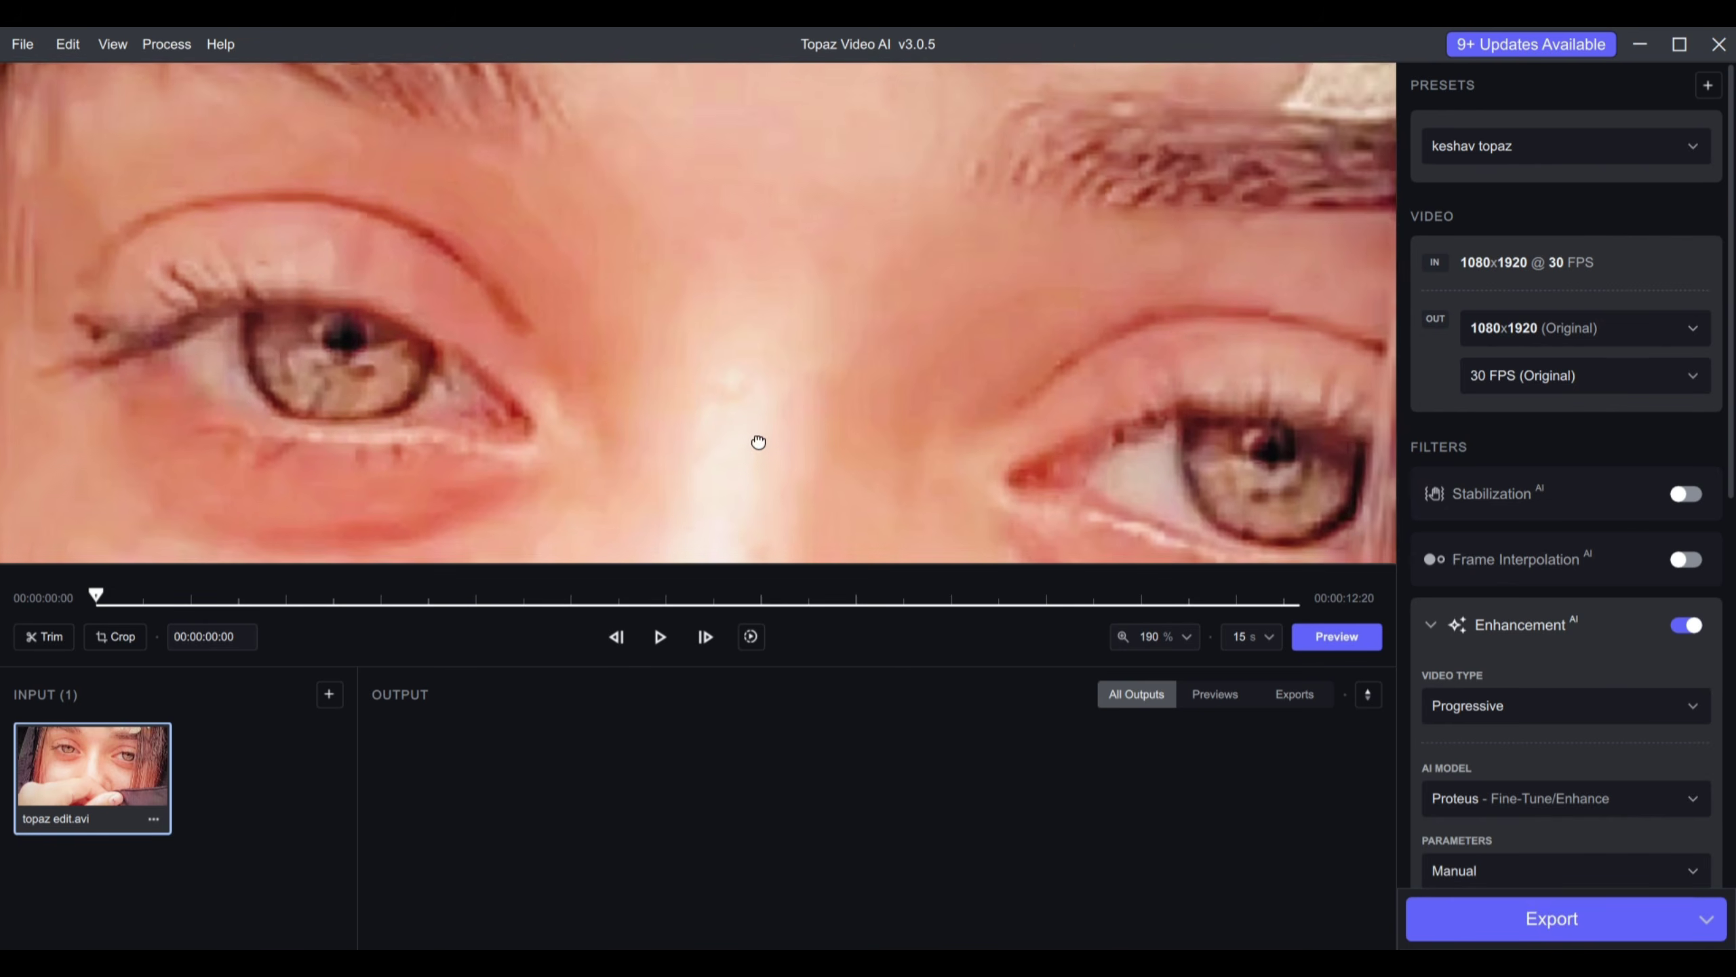
scroll(756, 437, up, 3)
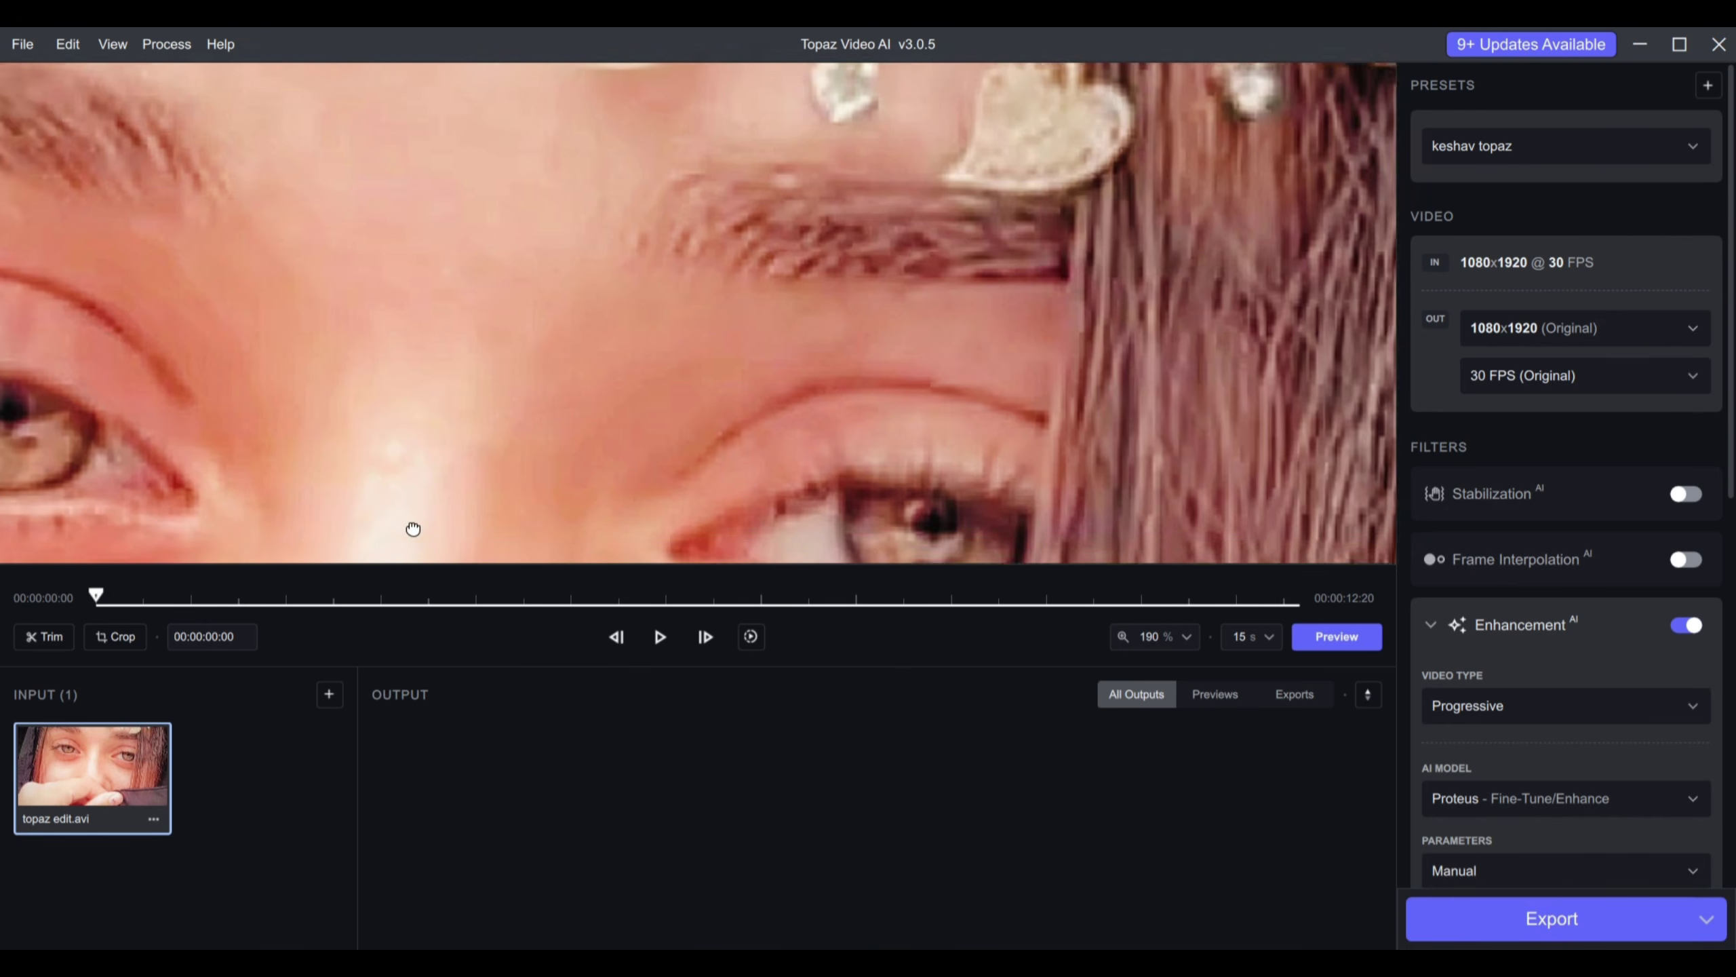
scroll(813, 355, down, 4)
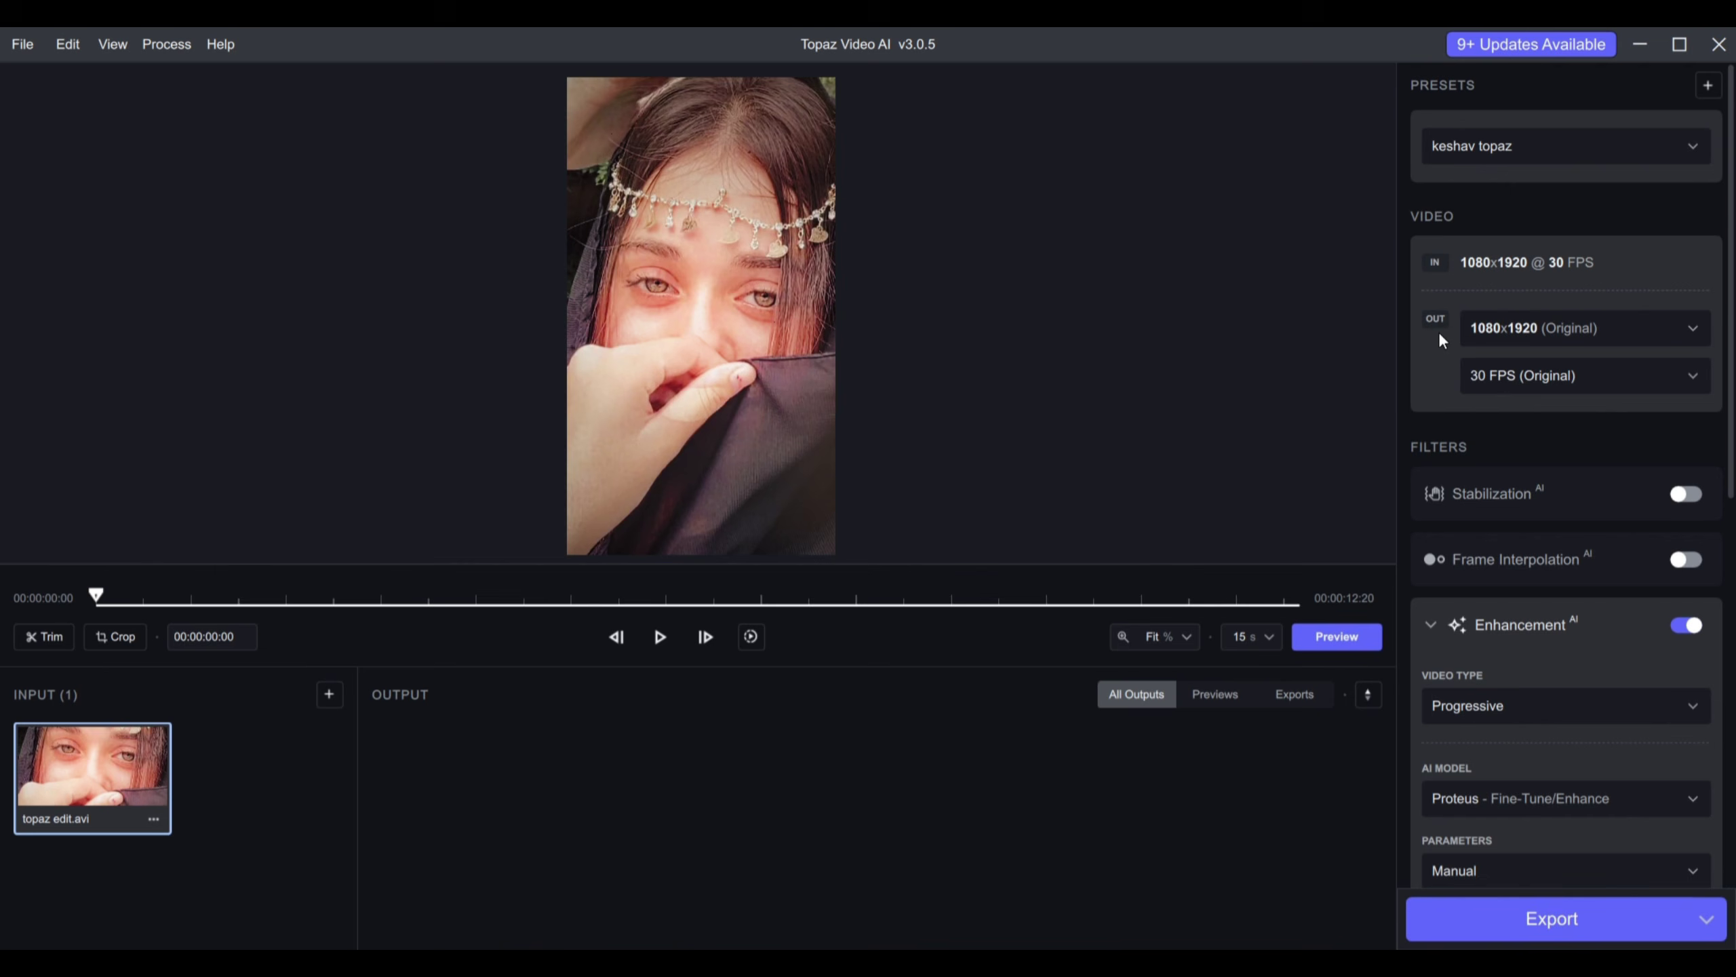
Review the enhancement settings and keep the output resolution at Original, 1080x1920
scroll(1549, 541, down, 10)
scroll(1549, 541, up, 10)
click(1641, 327)
click(1558, 373)
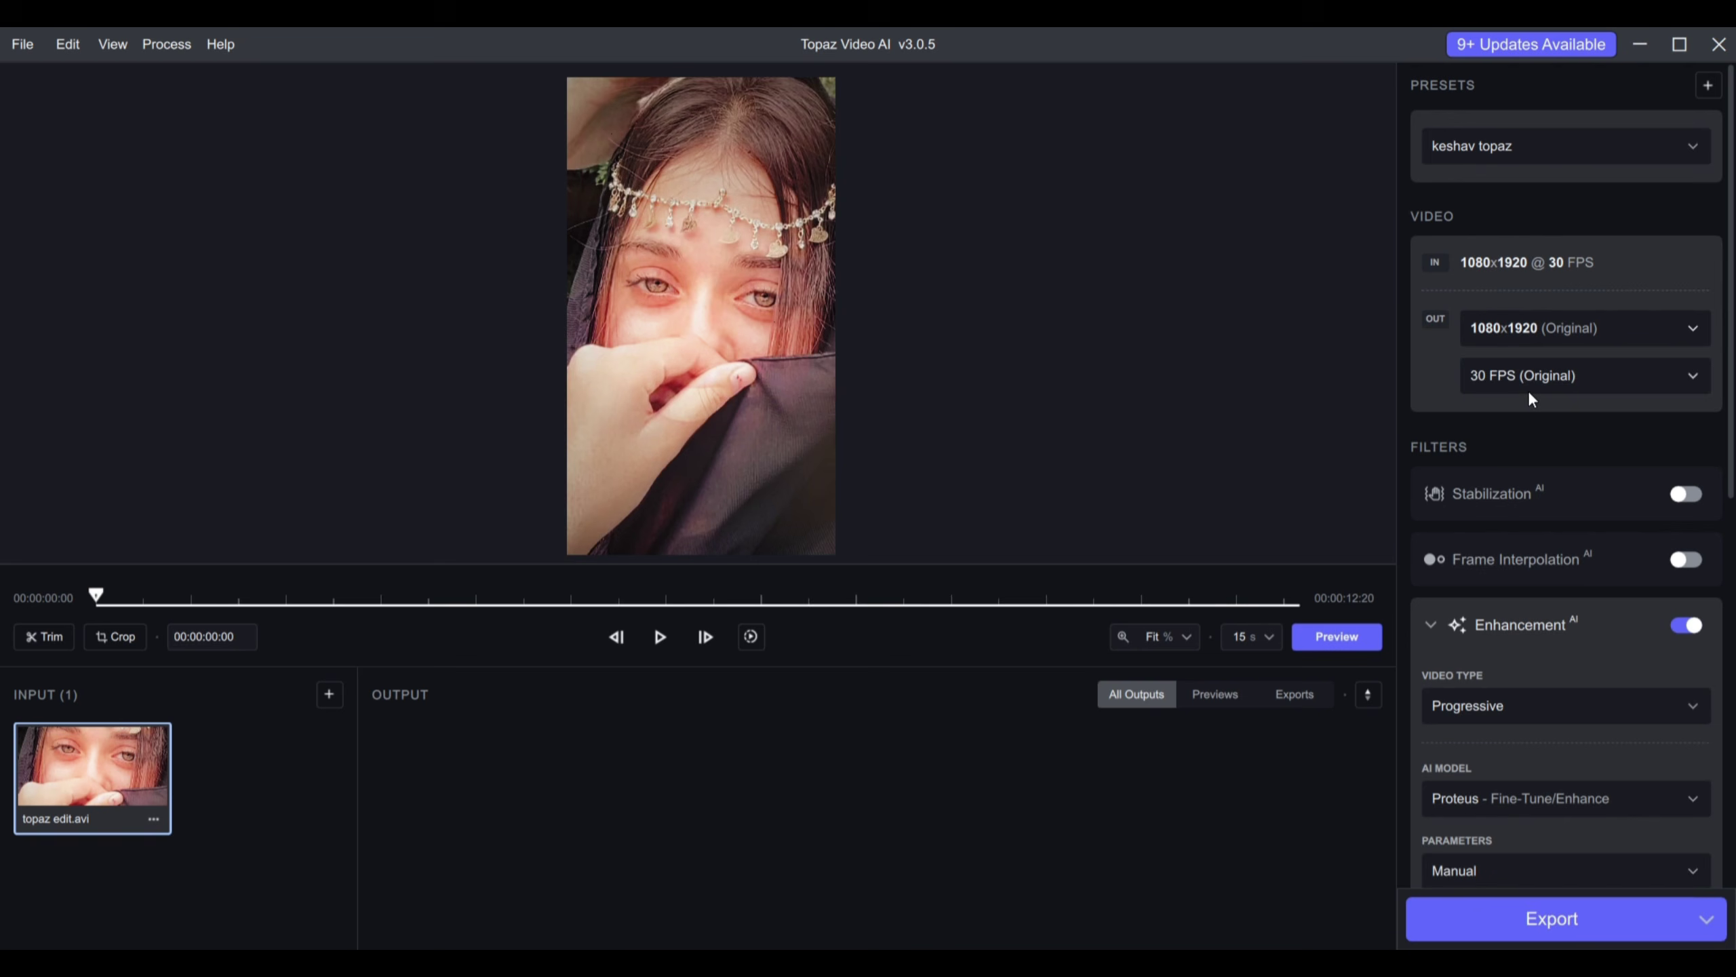
Set the processing preset to None
click(1556, 175)
click(1542, 183)
scroll(1552, 591, down, 1)
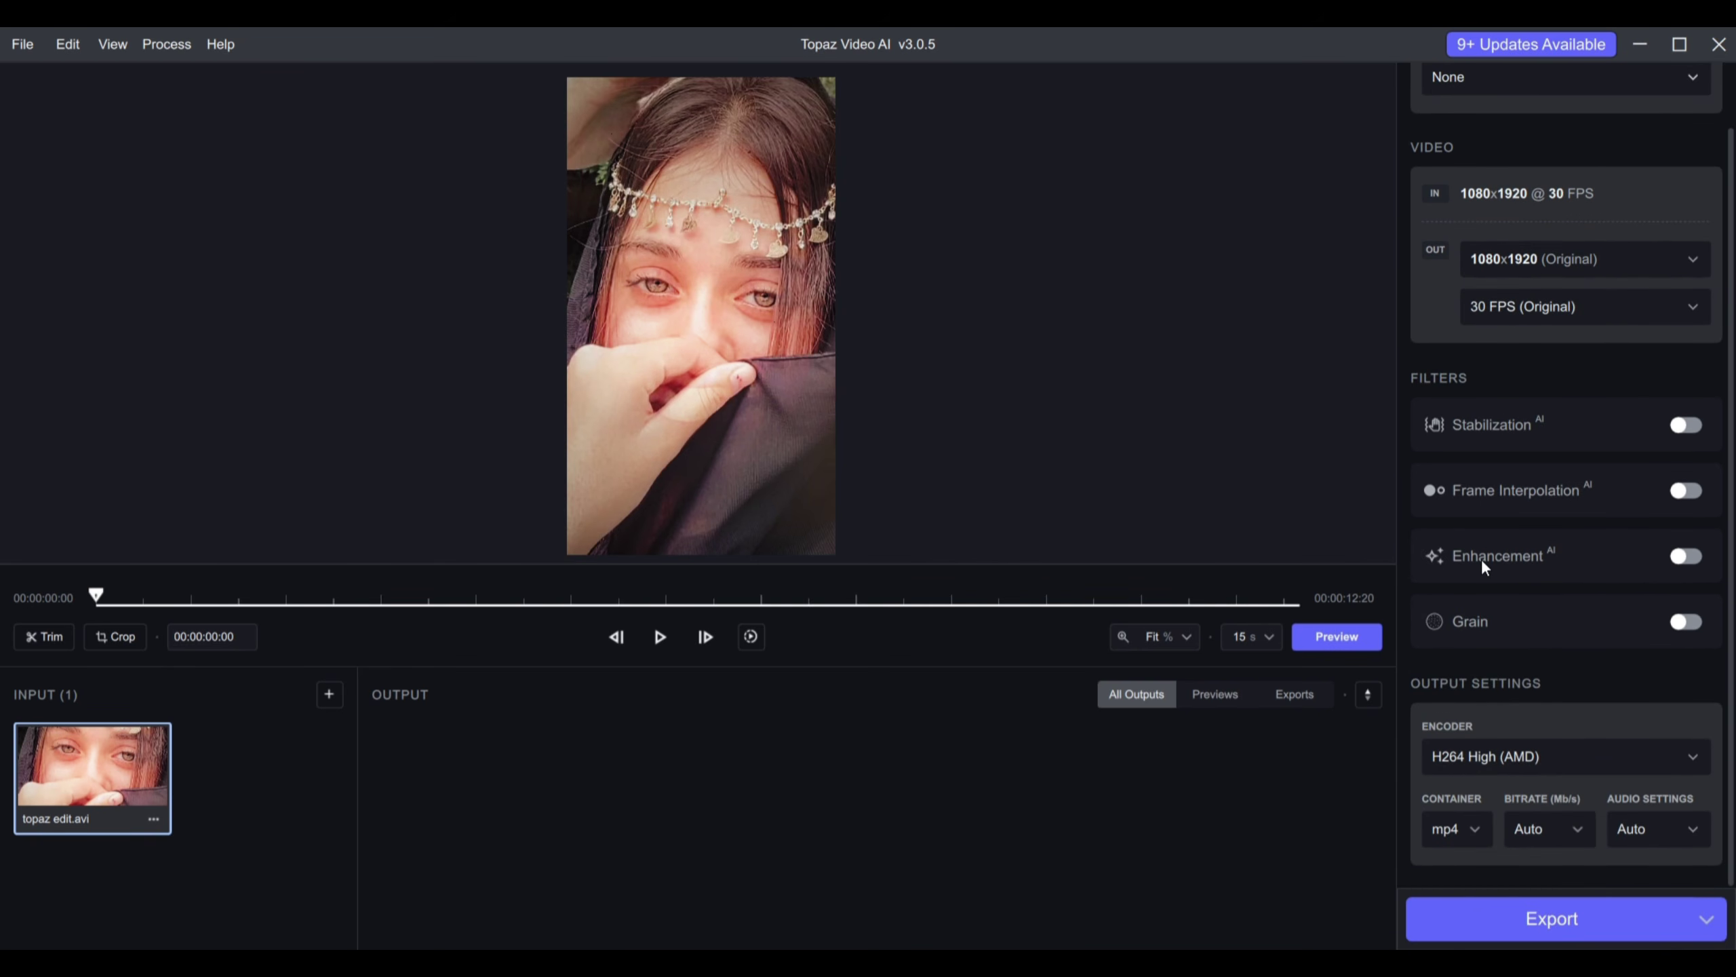
scroll(1482, 560, up, 1)
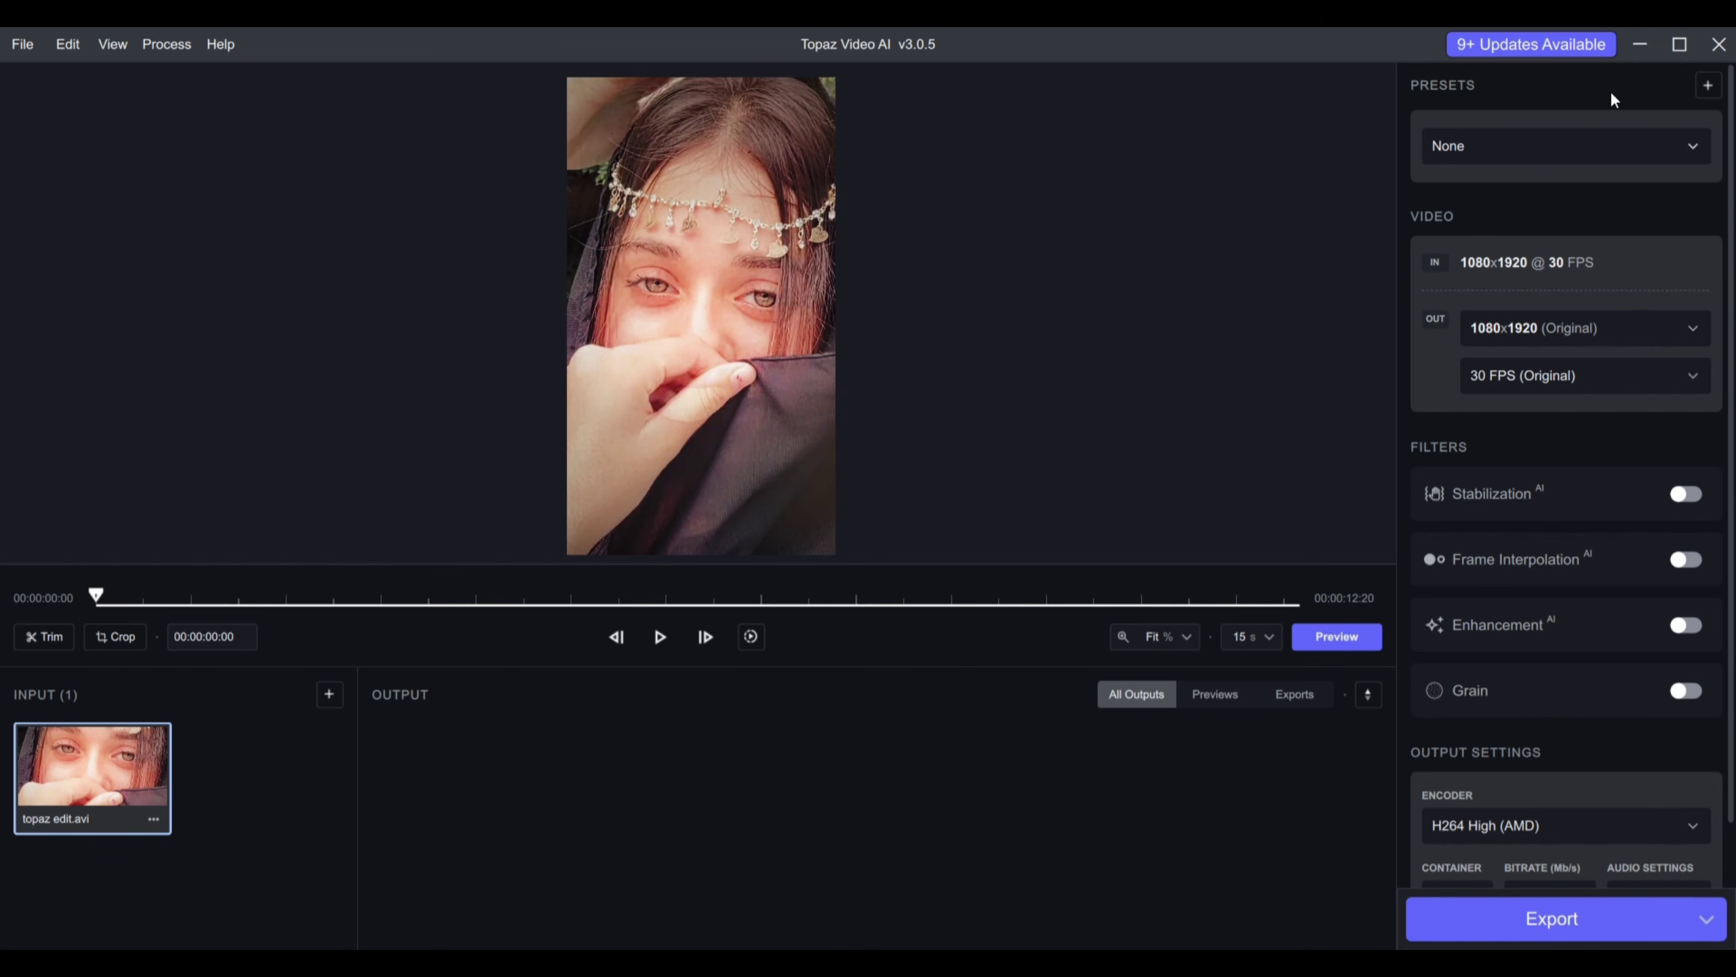
click(1709, 87)
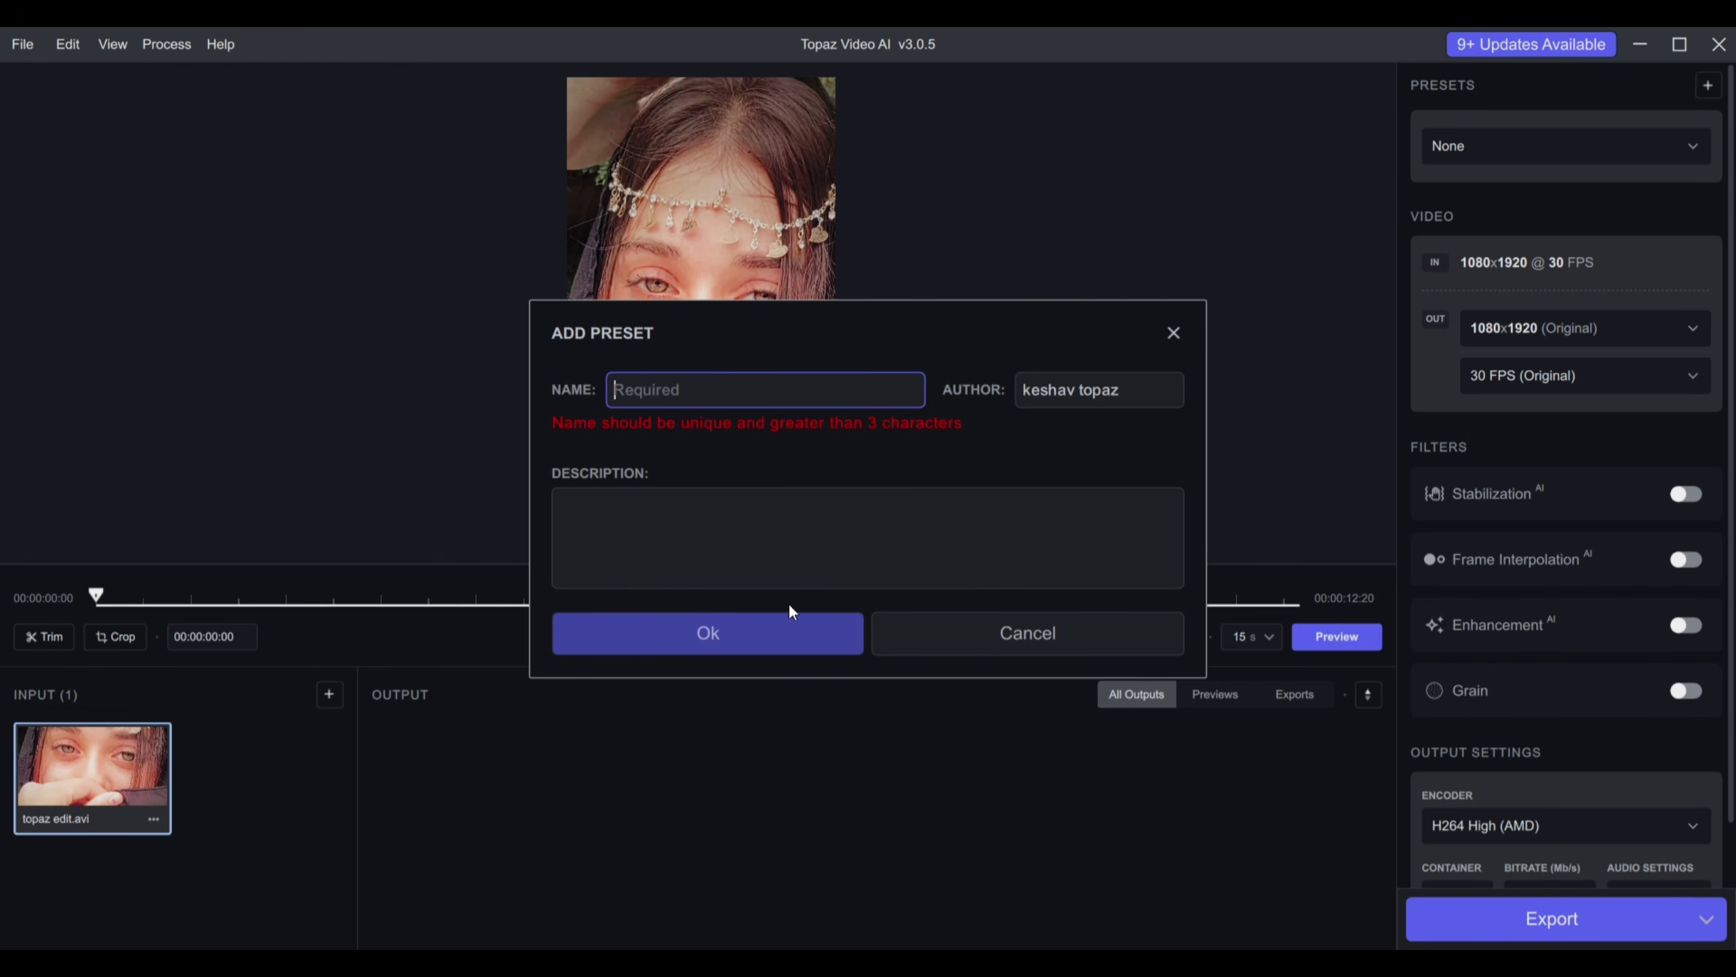
click(935, 631)
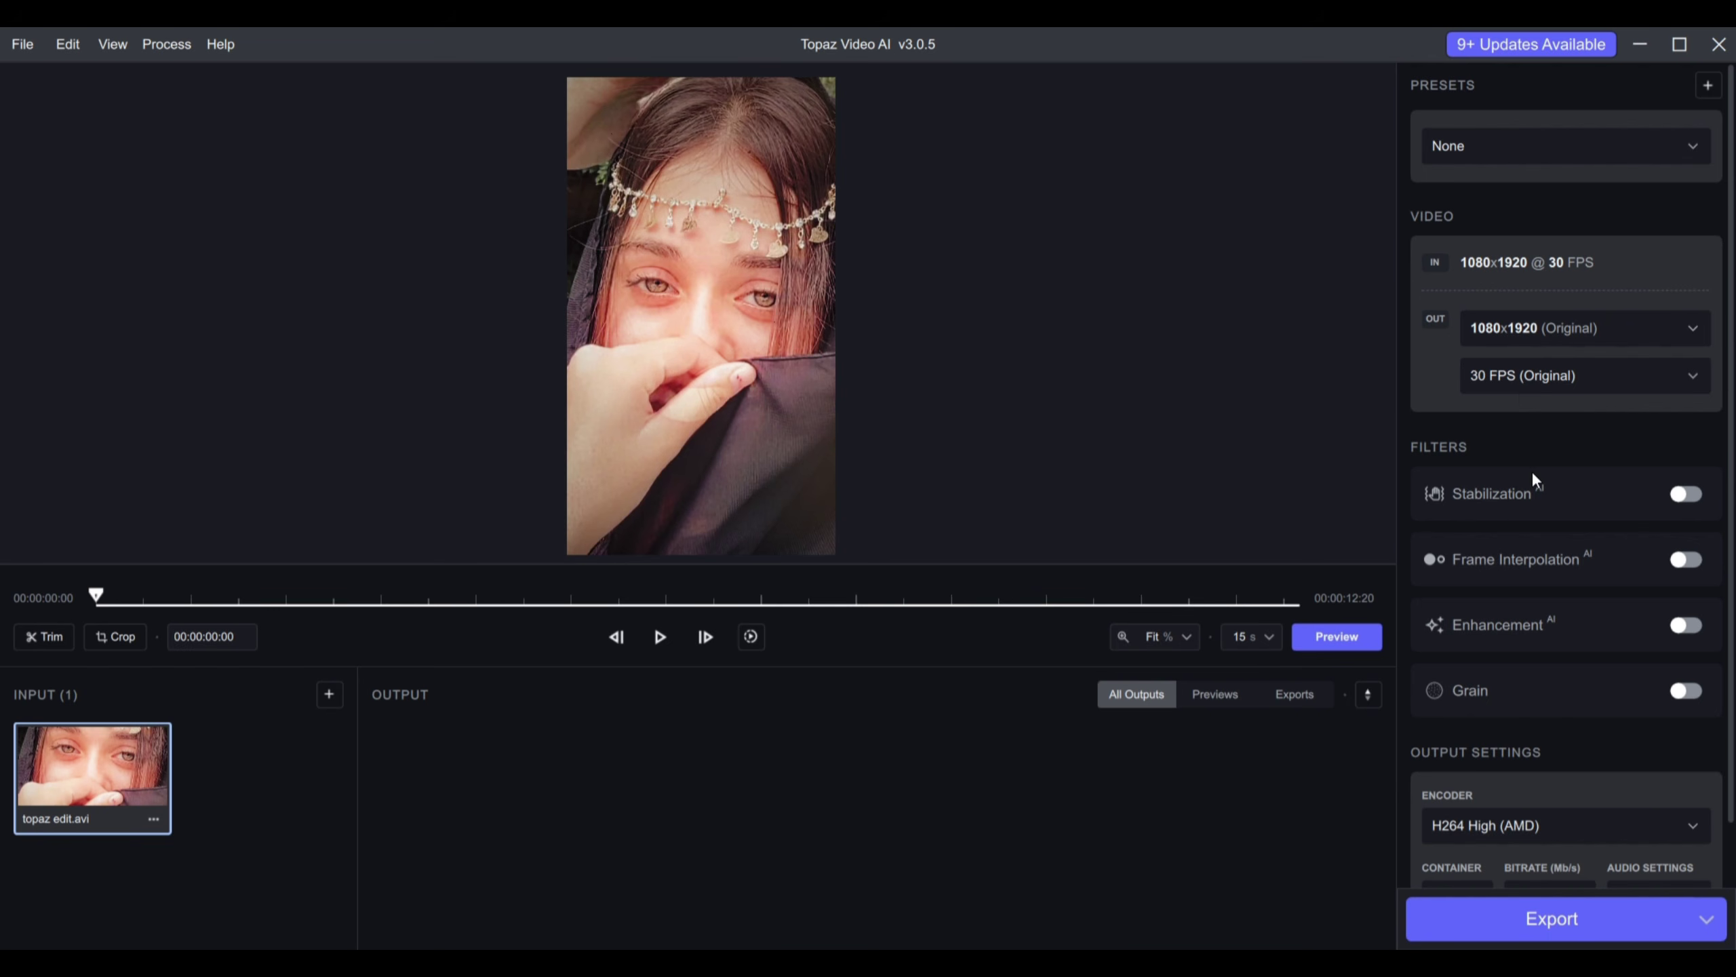
Turn on the Enhancement filter with the Progressive video type and the Proteus - Fine-Tune/Enhance AI model
scroll(1516, 480, down, 3)
scroll(1517, 480, up, 2)
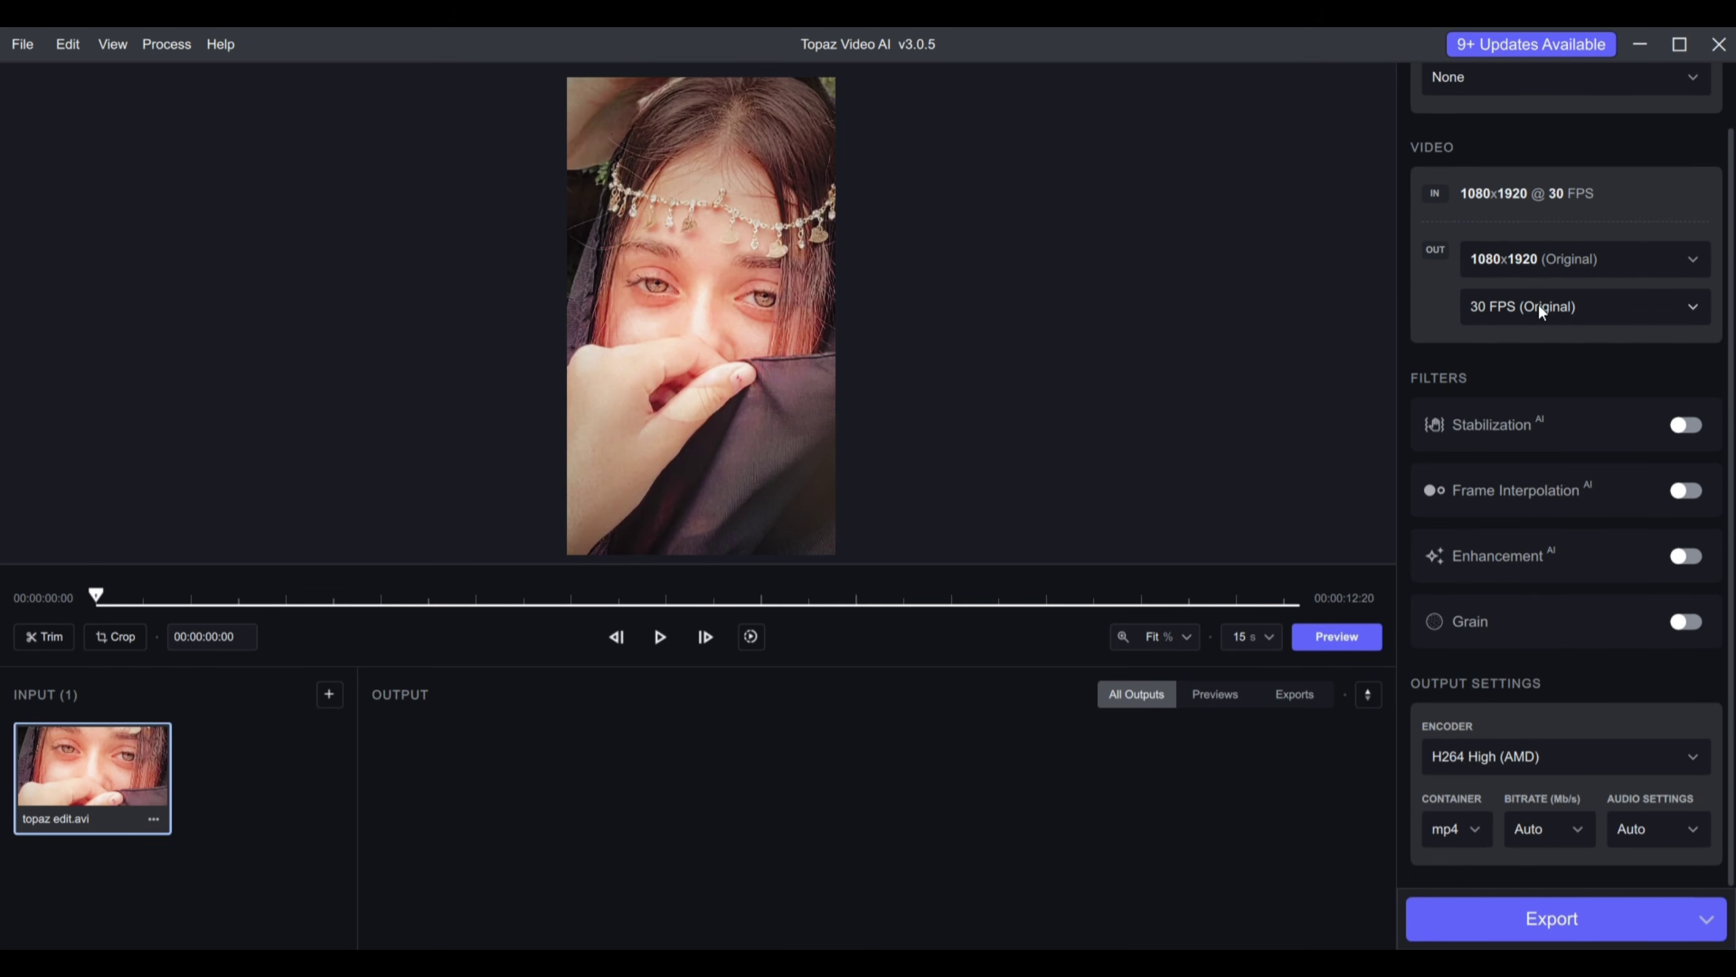
click(1689, 557)
scroll(1538, 624, down, 5)
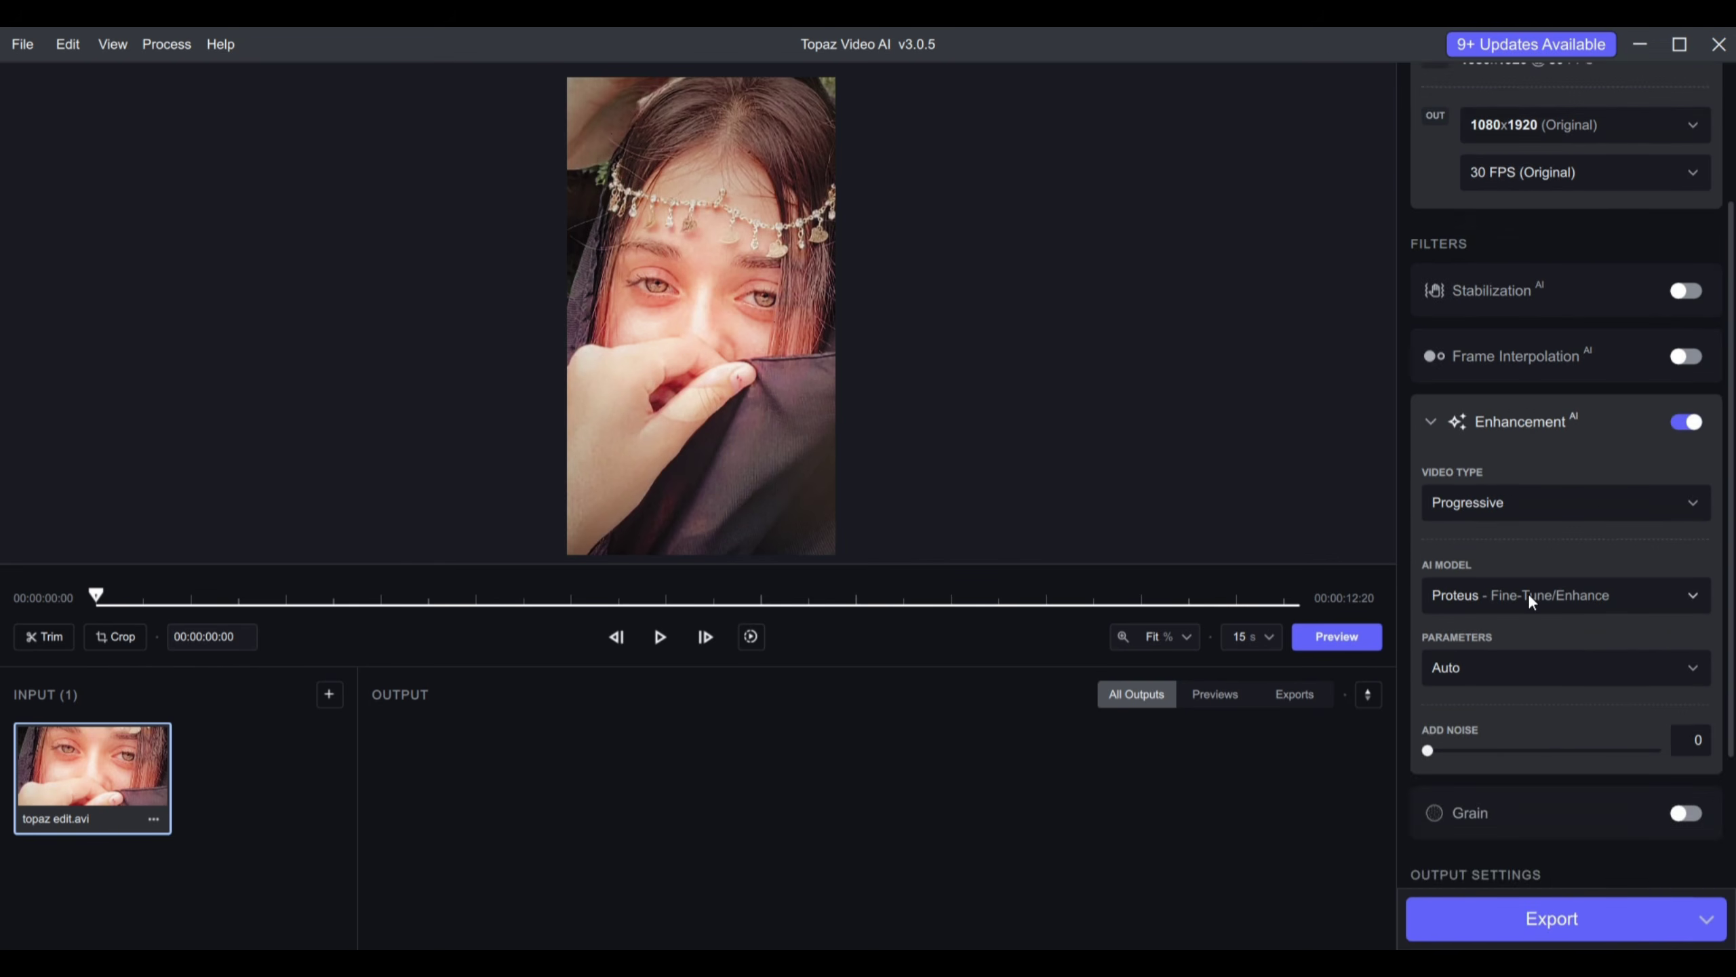
click(1526, 311)
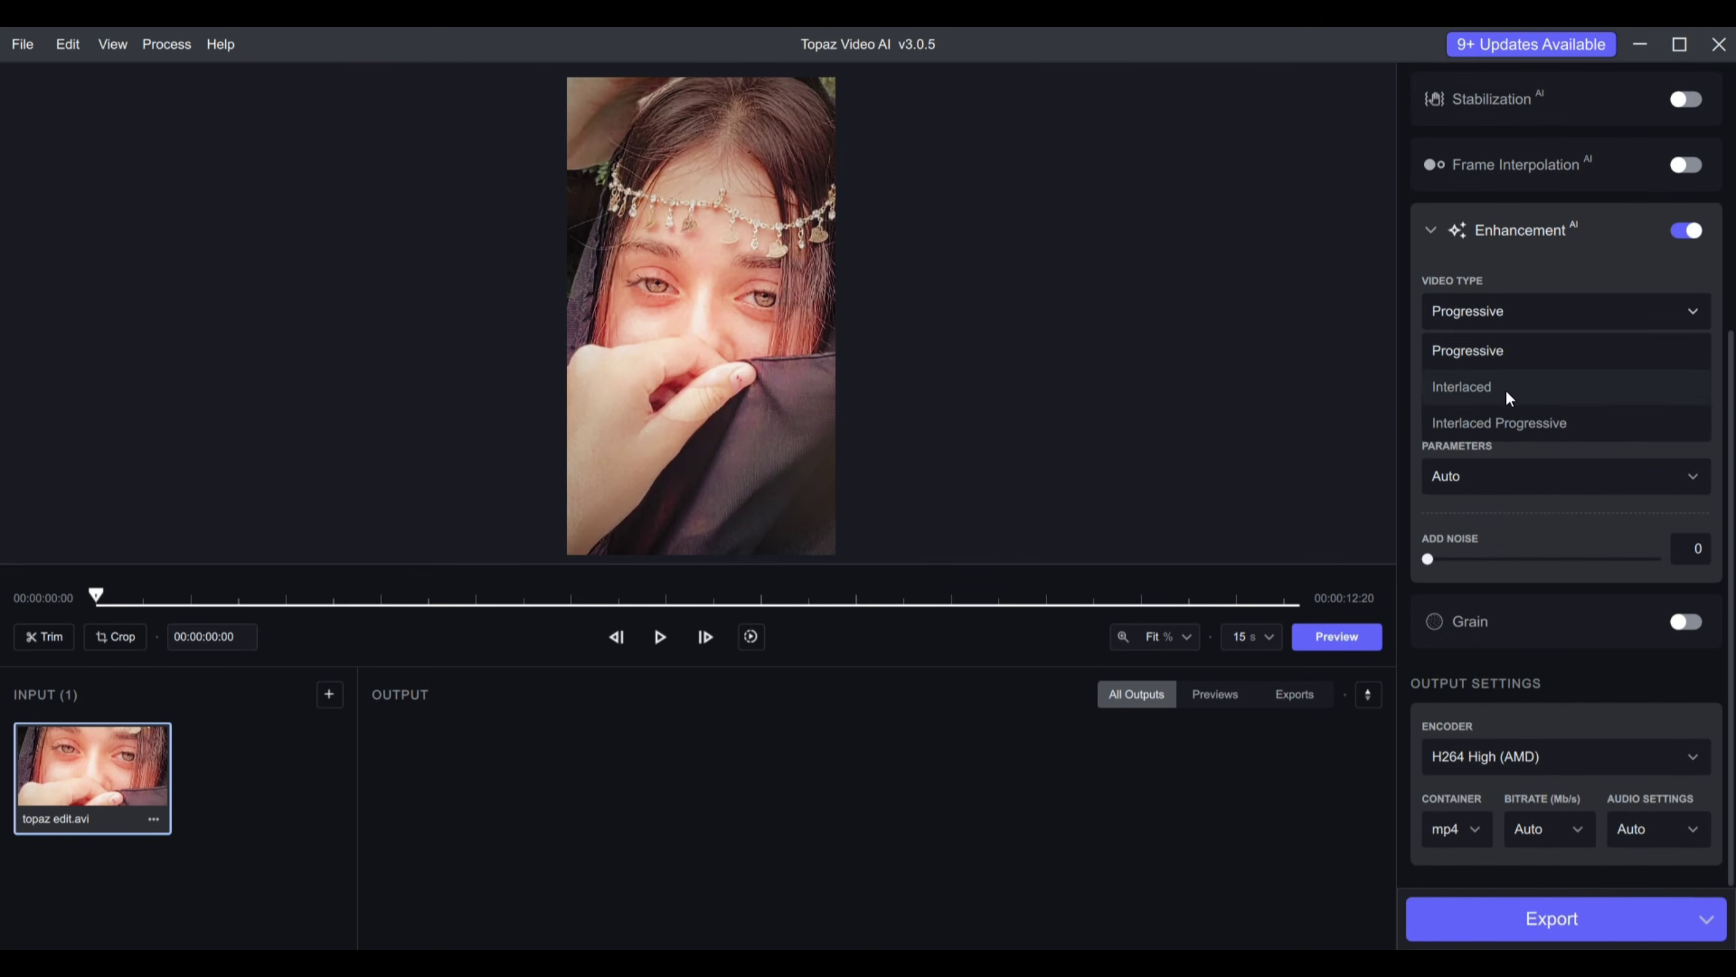
click(1518, 352)
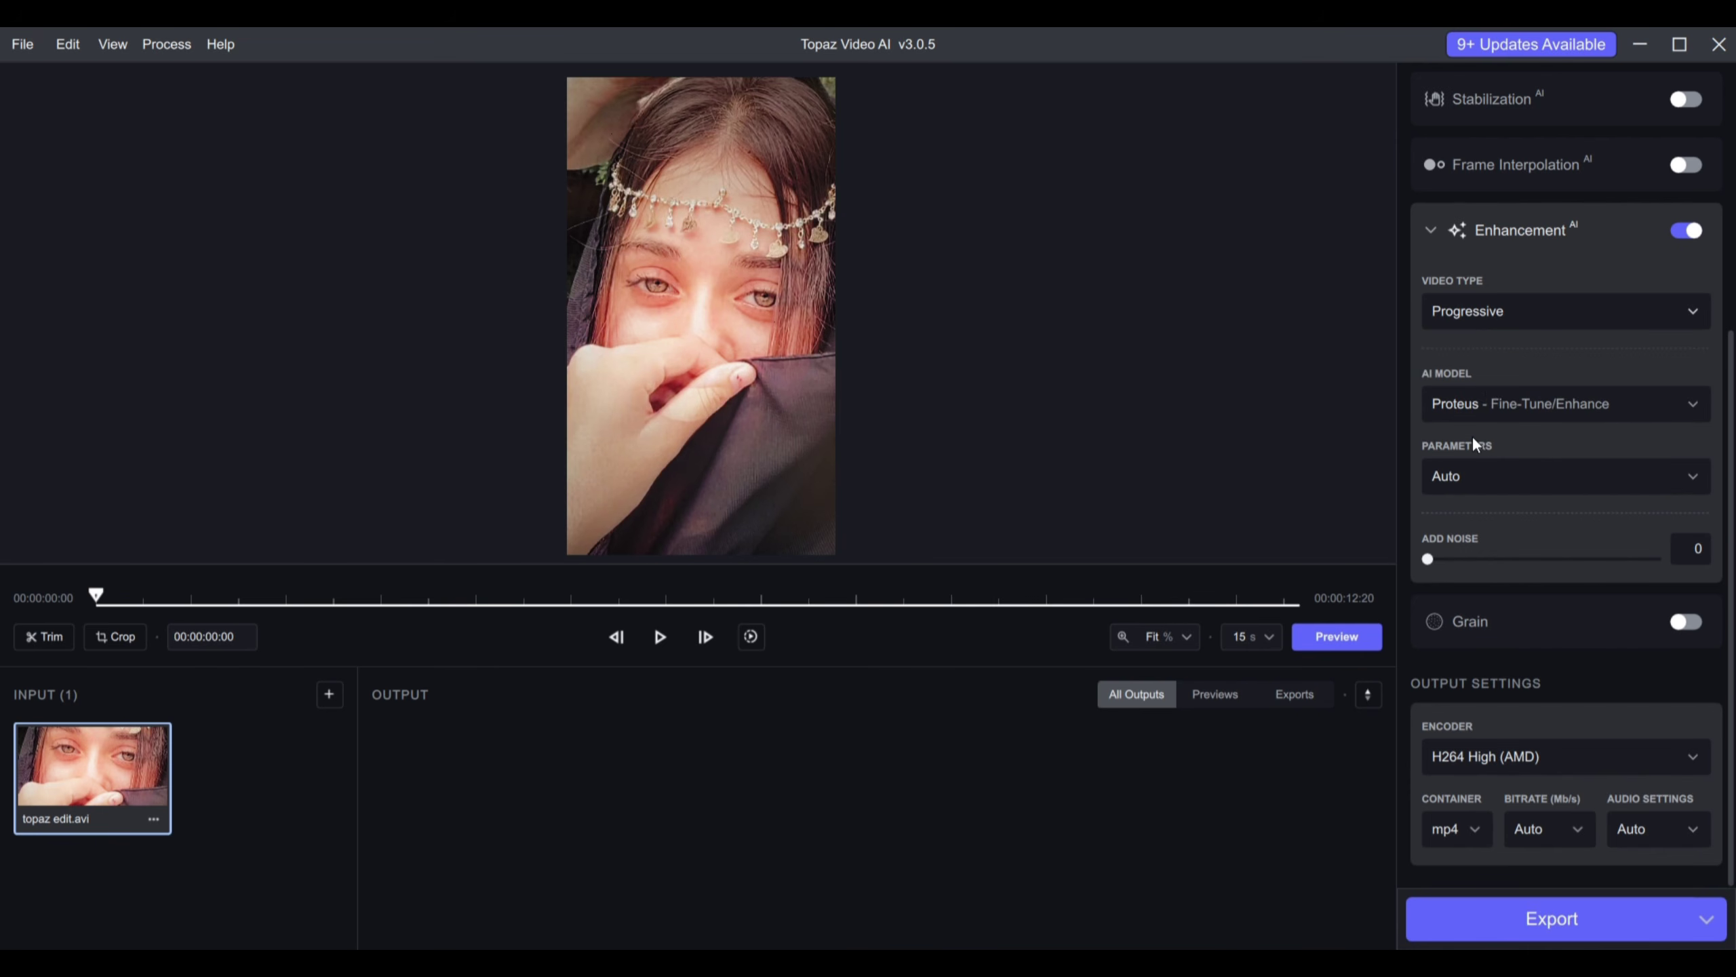
click(1484, 415)
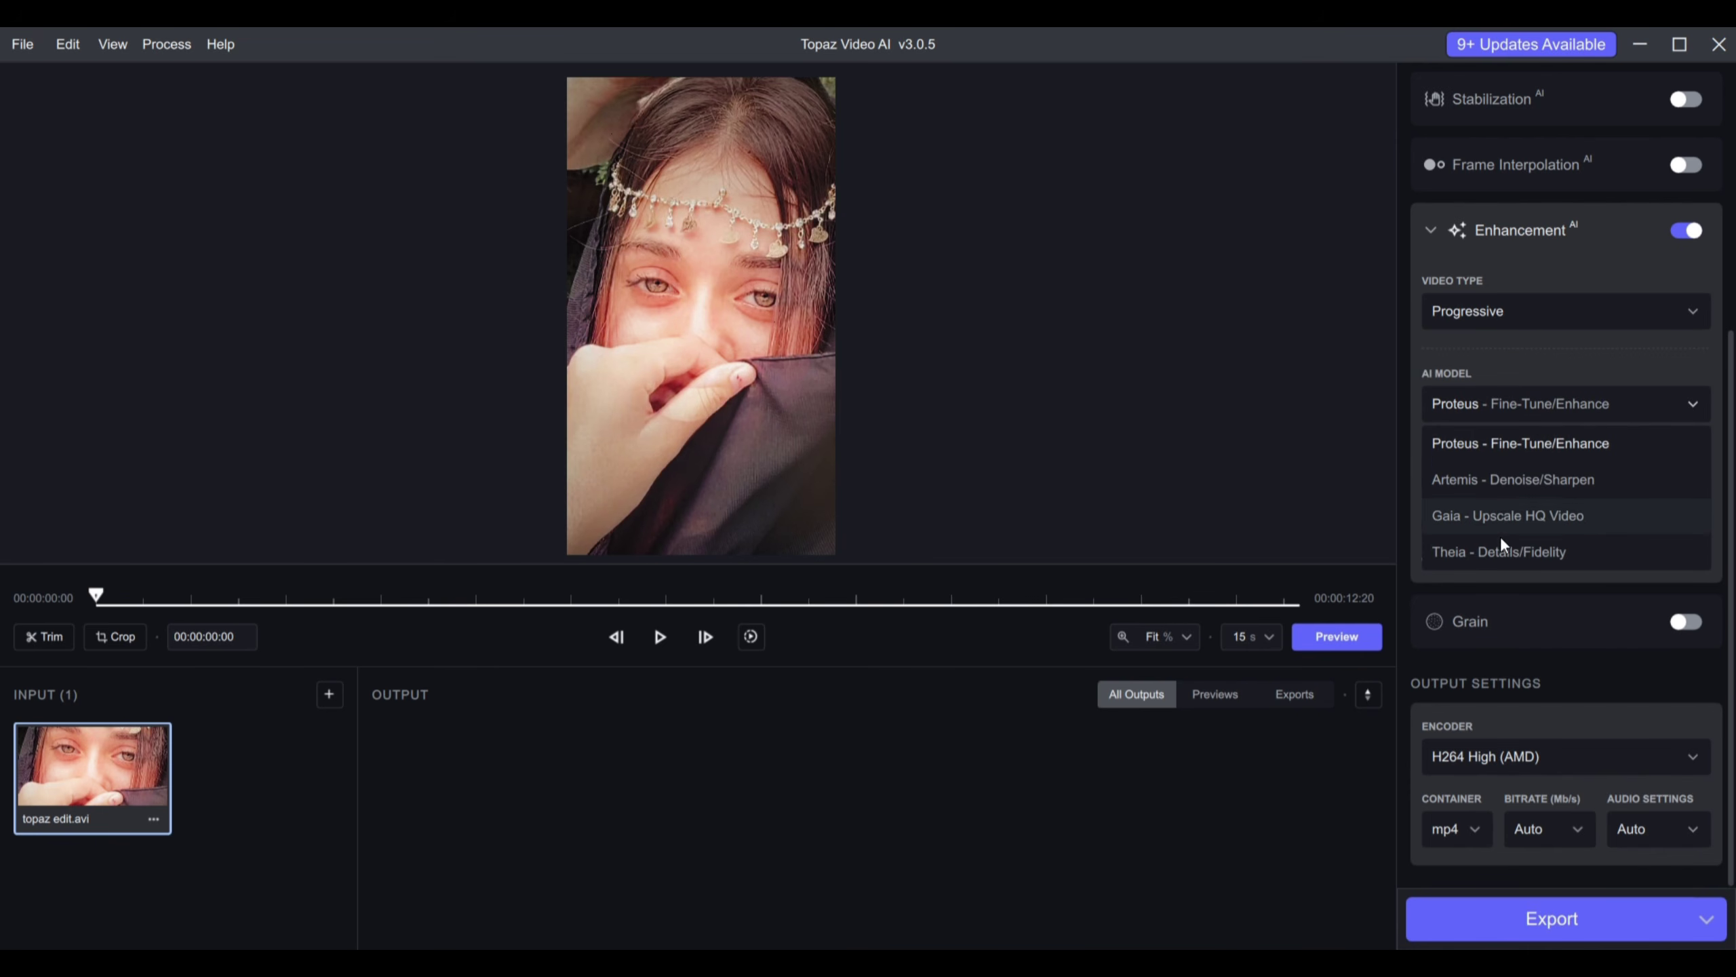
click(1495, 442)
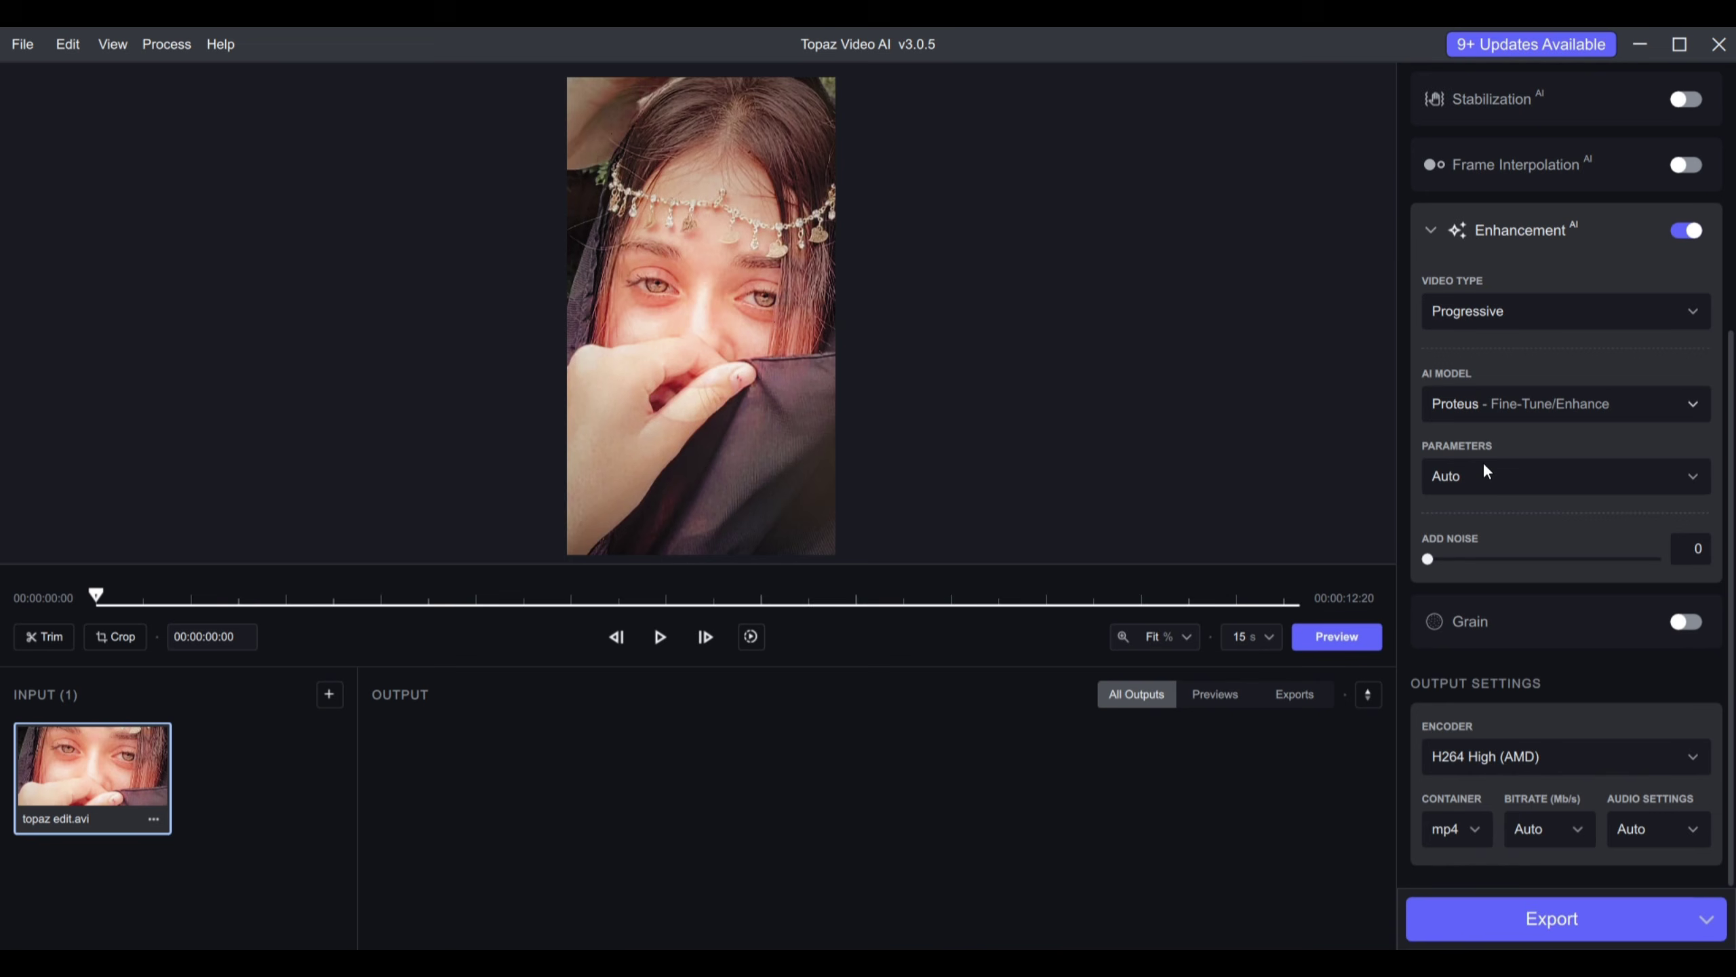
Switch the enhancement parameters to Manual and set Revert Compression and Recover Details to 70 each
click(1489, 473)
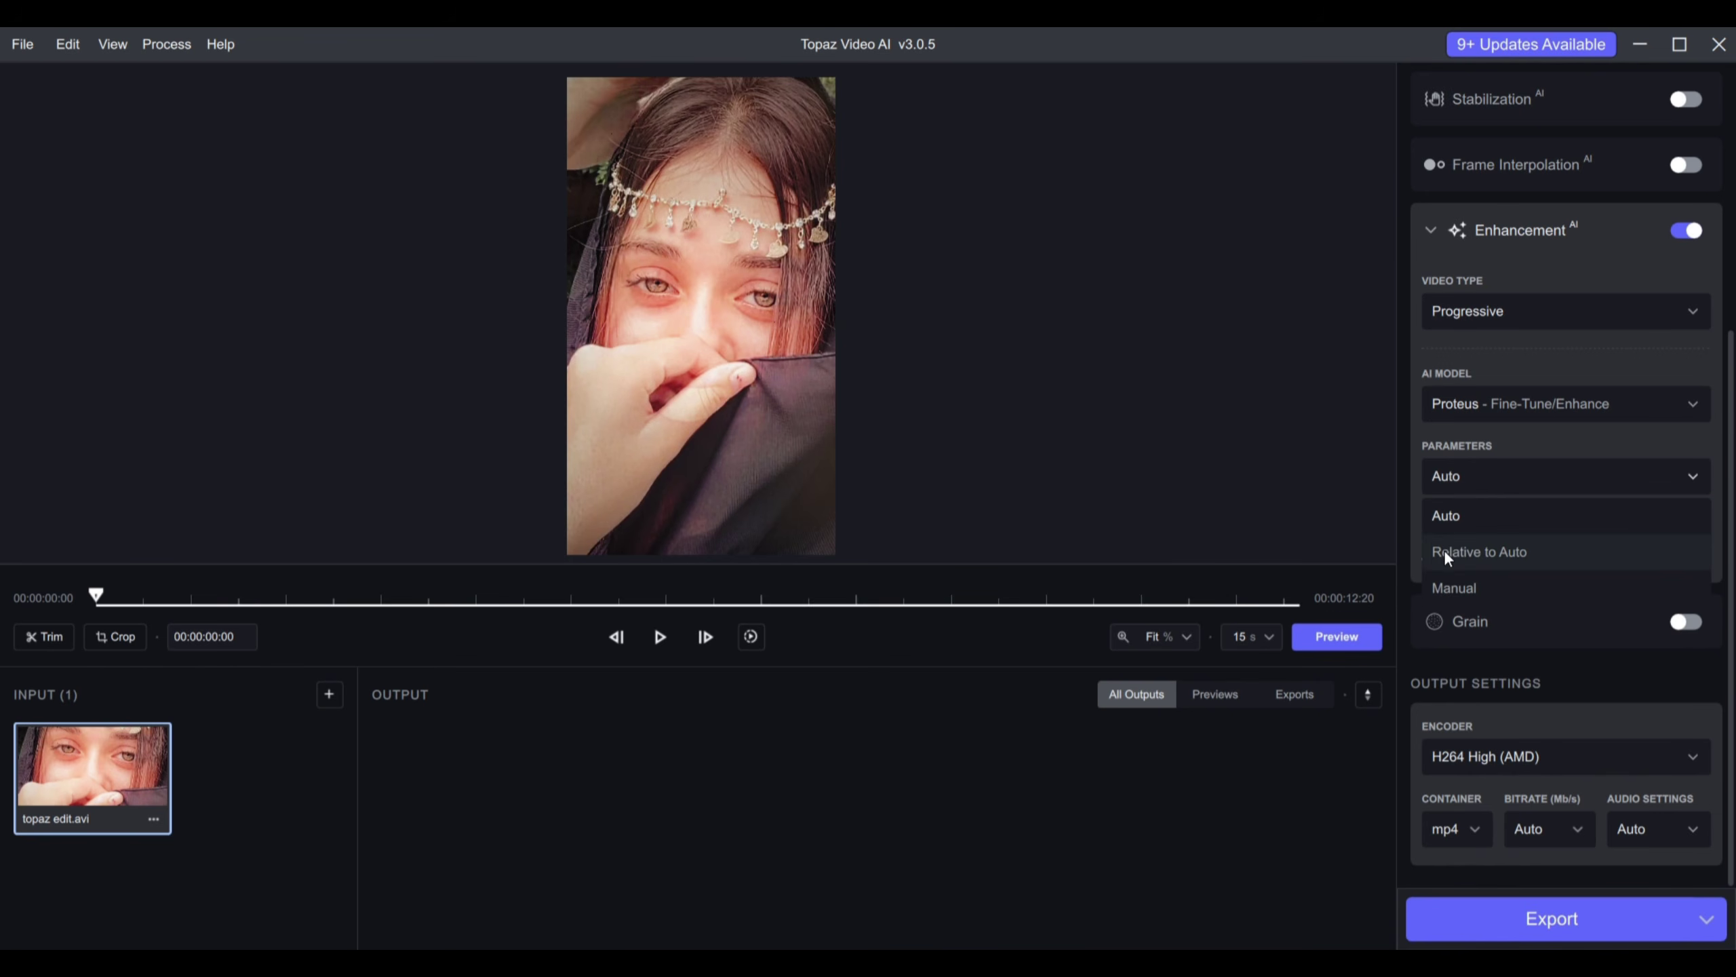
click(1457, 583)
scroll(1450, 662, down, 5)
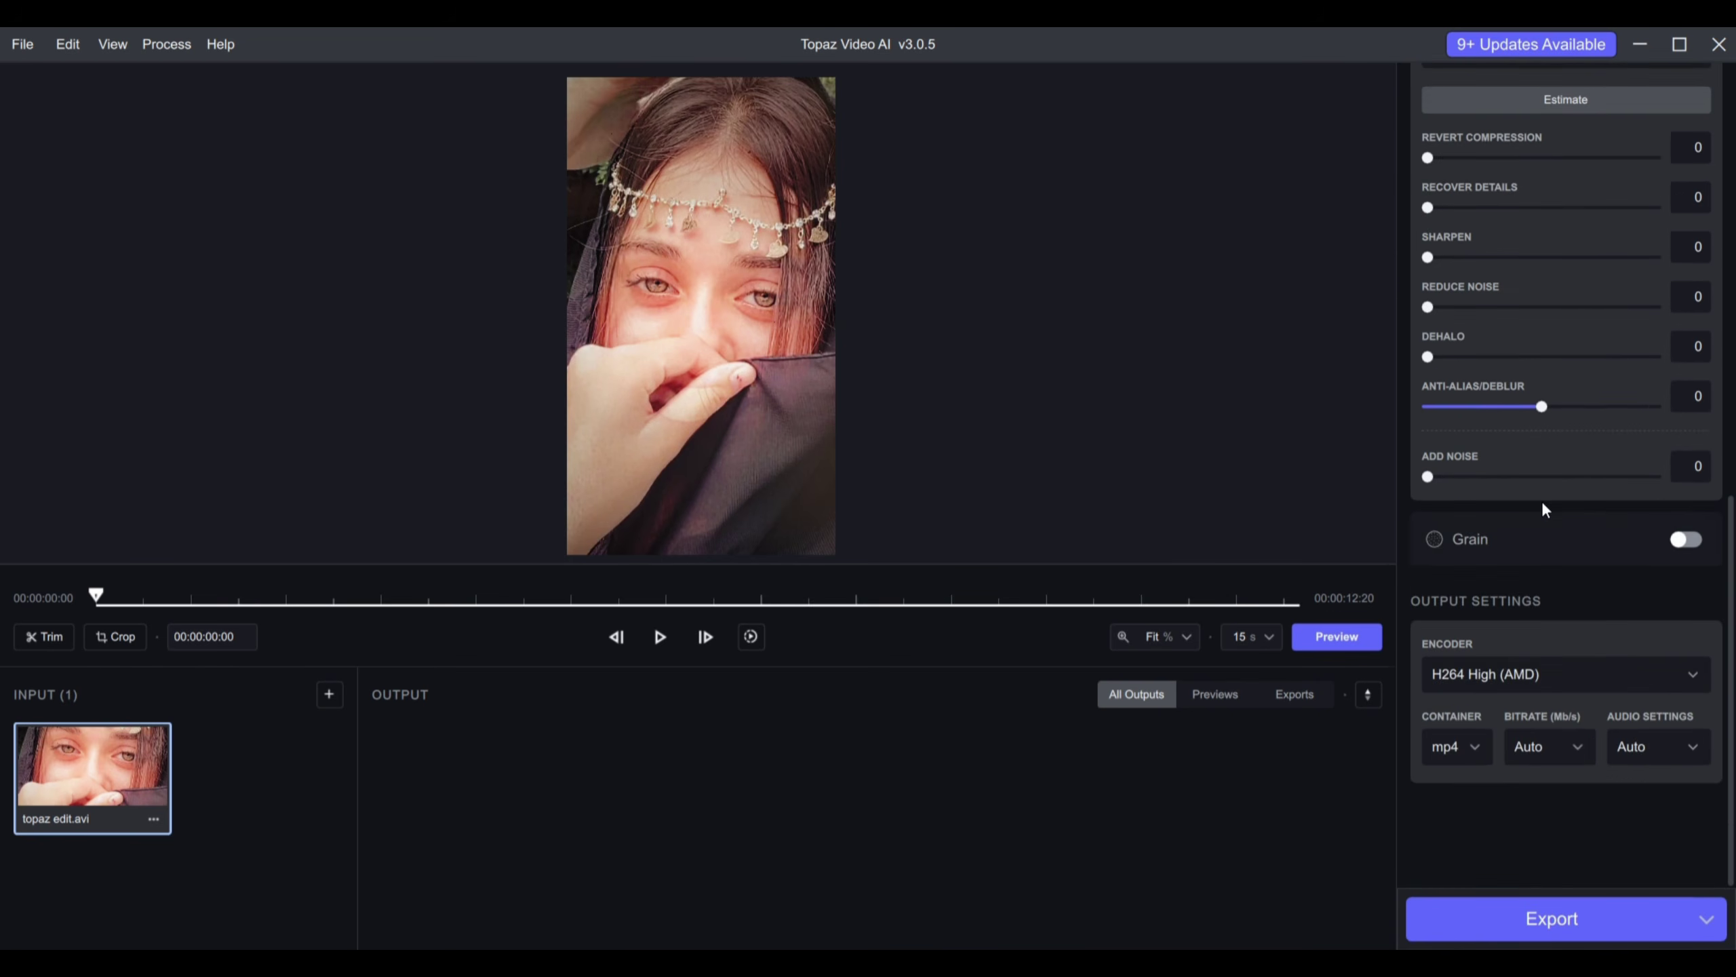
scroll(1541, 499, up, 1)
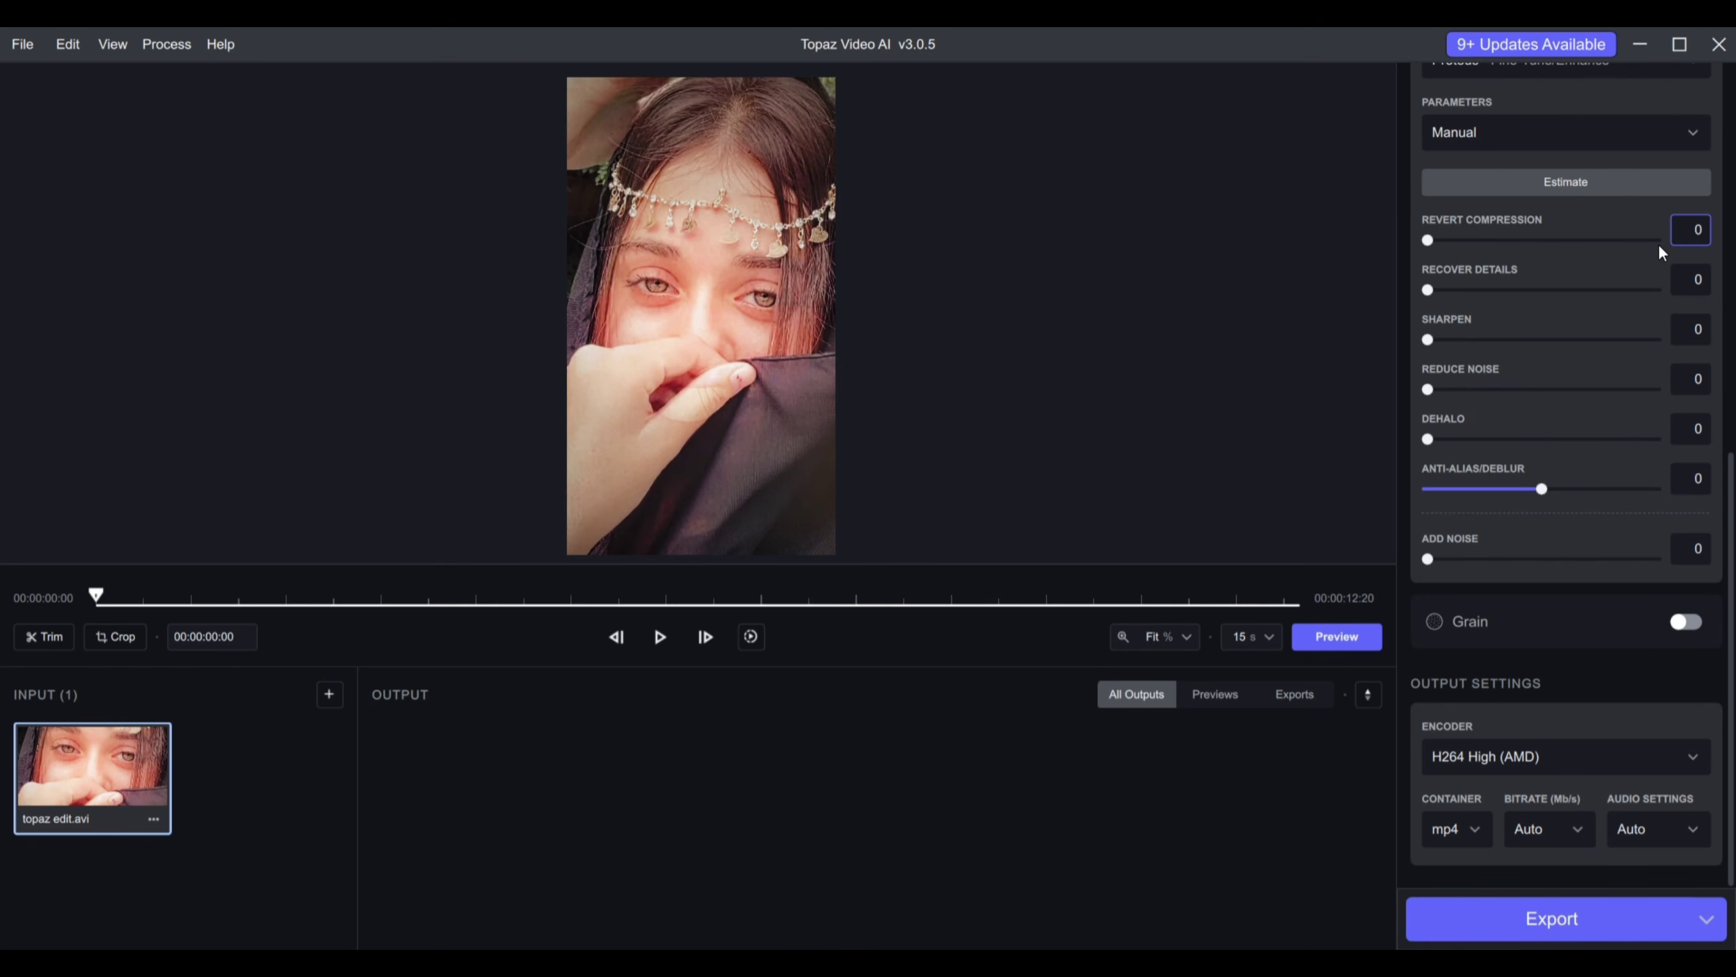
text(7)
key(Return)
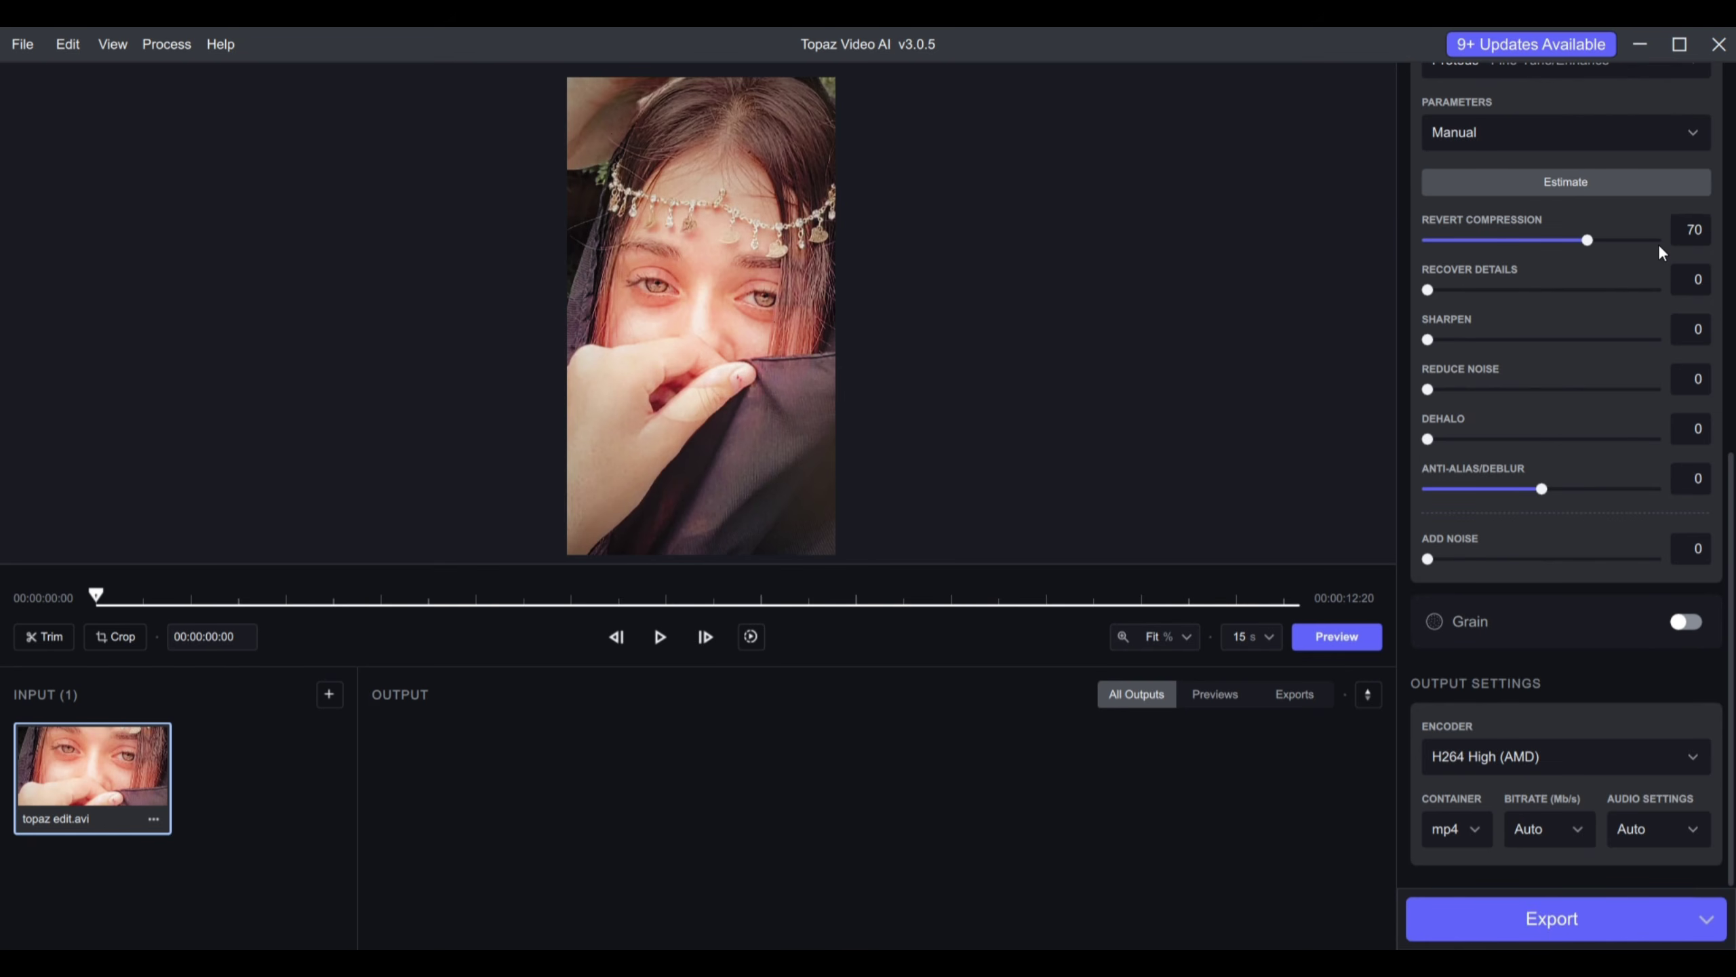
click(1690, 294)
text(7)
key(Return)
Set Sharpen to 55, Reduce Noise to 80, Dehalo to 35 and Anti-Alias/Deblur to 35
click(1695, 334)
text(55)
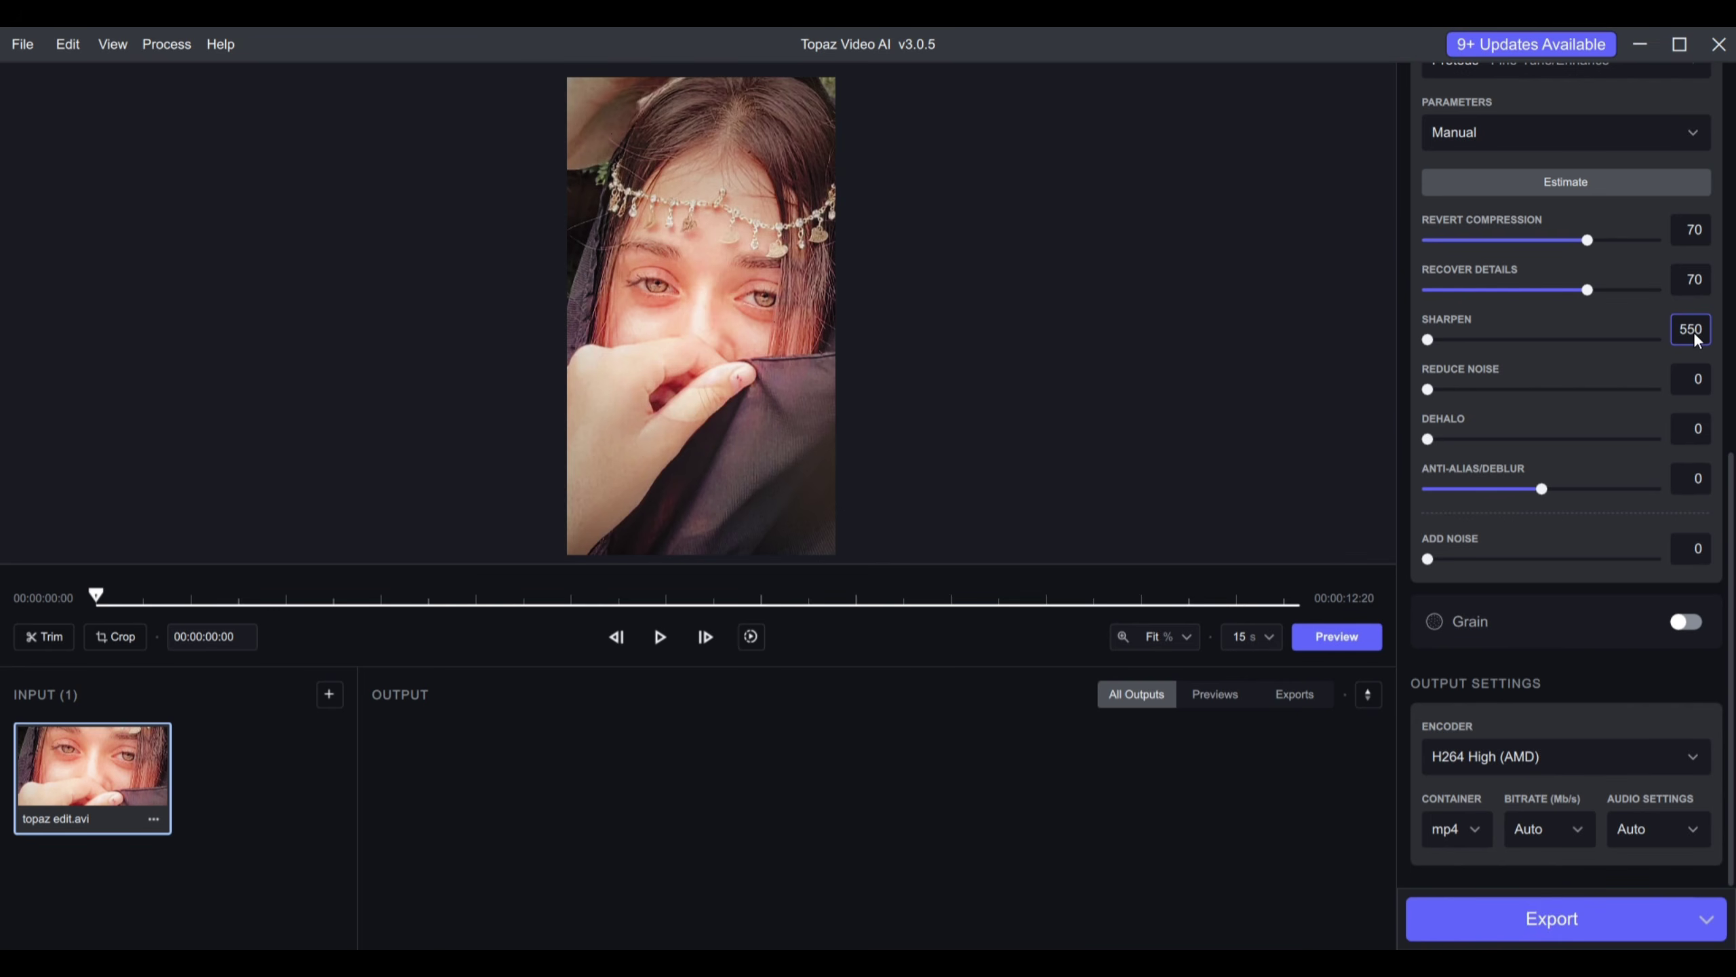
key(Delete)
key(Return)
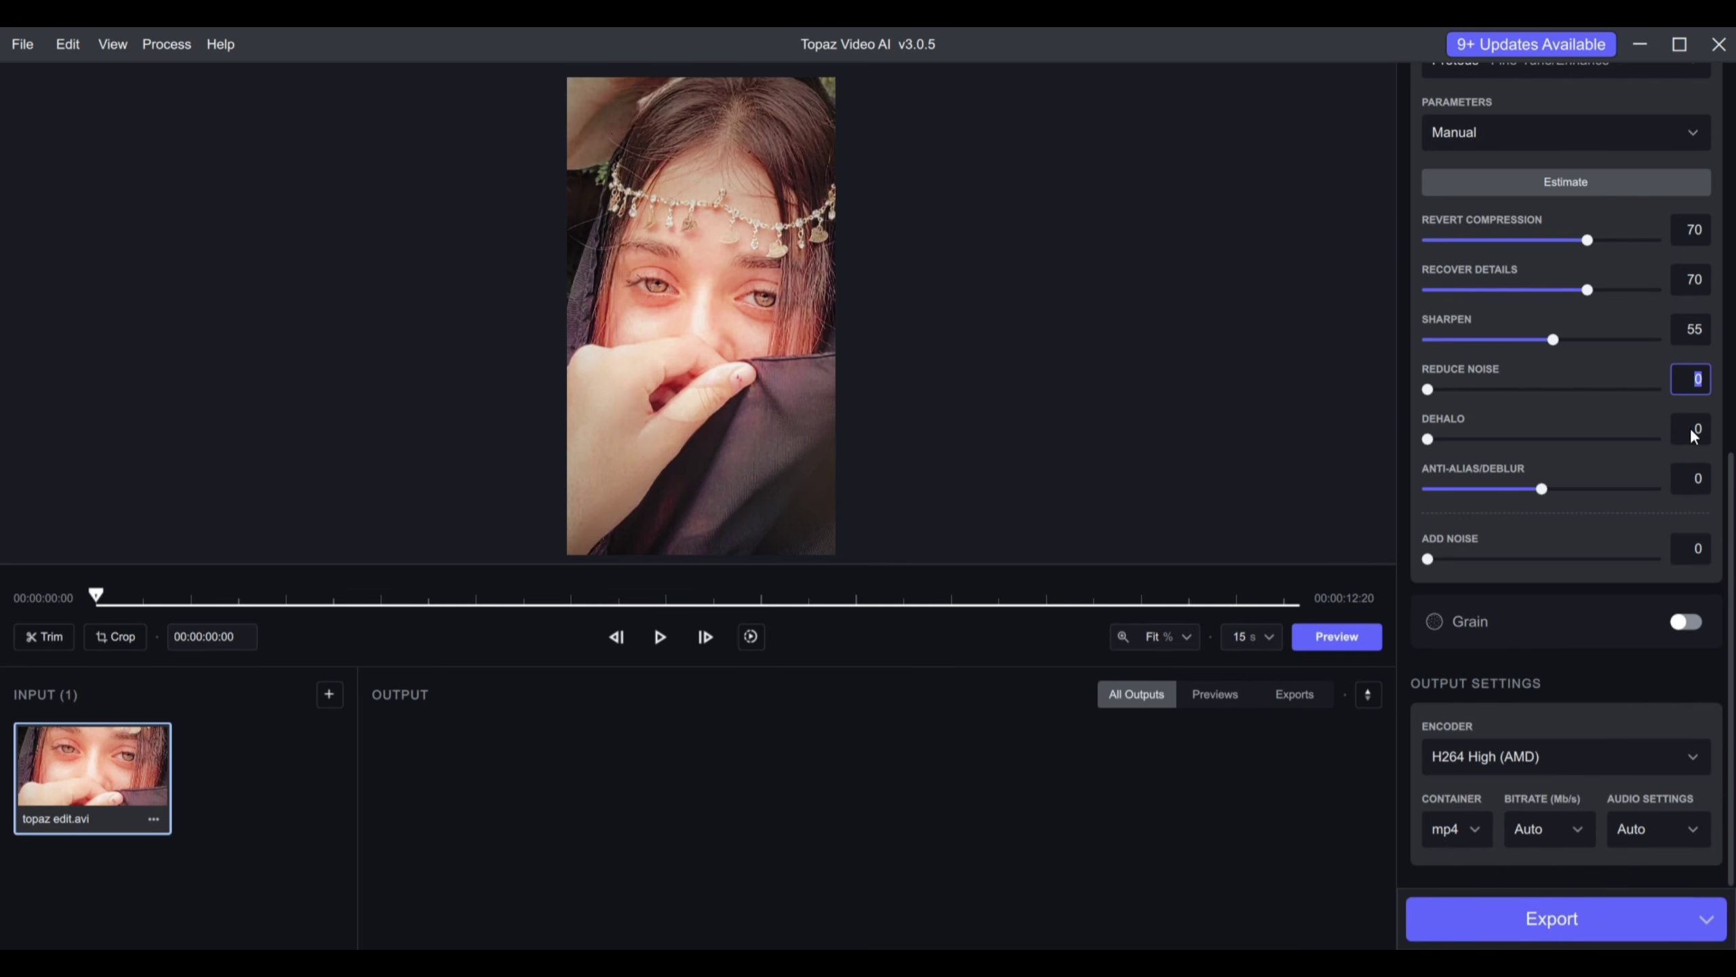
text(80)
key(Return)
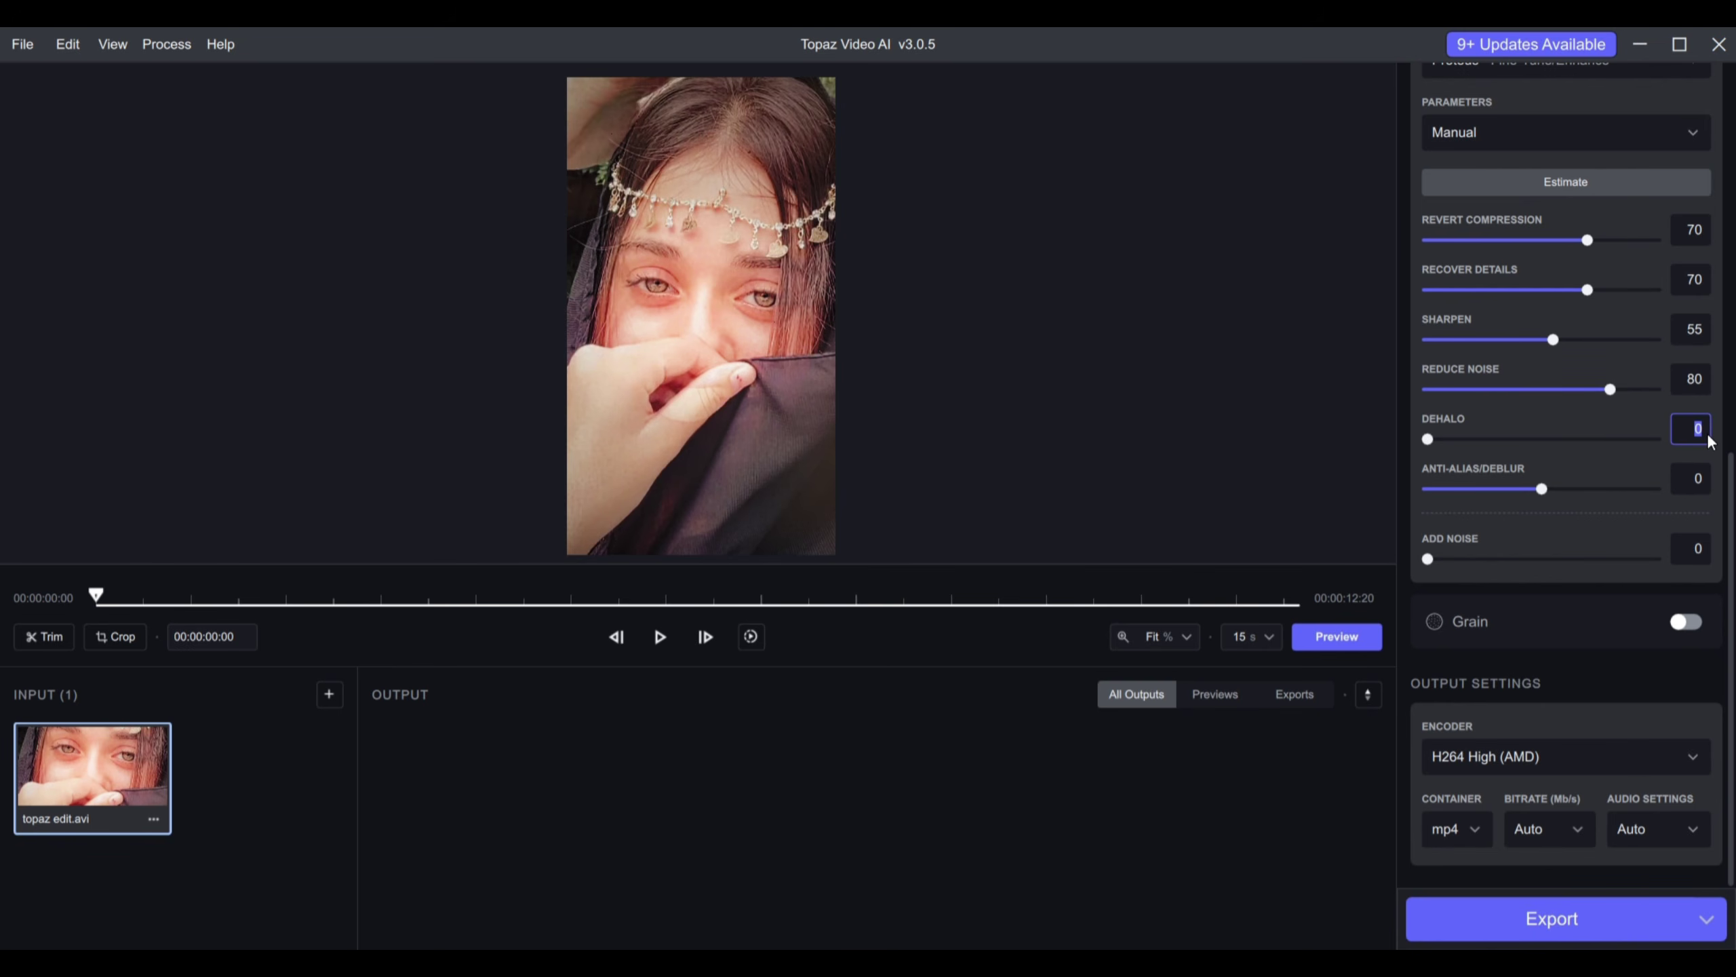
text(35)
key(Return)
drag(1541, 488, 1584, 494)
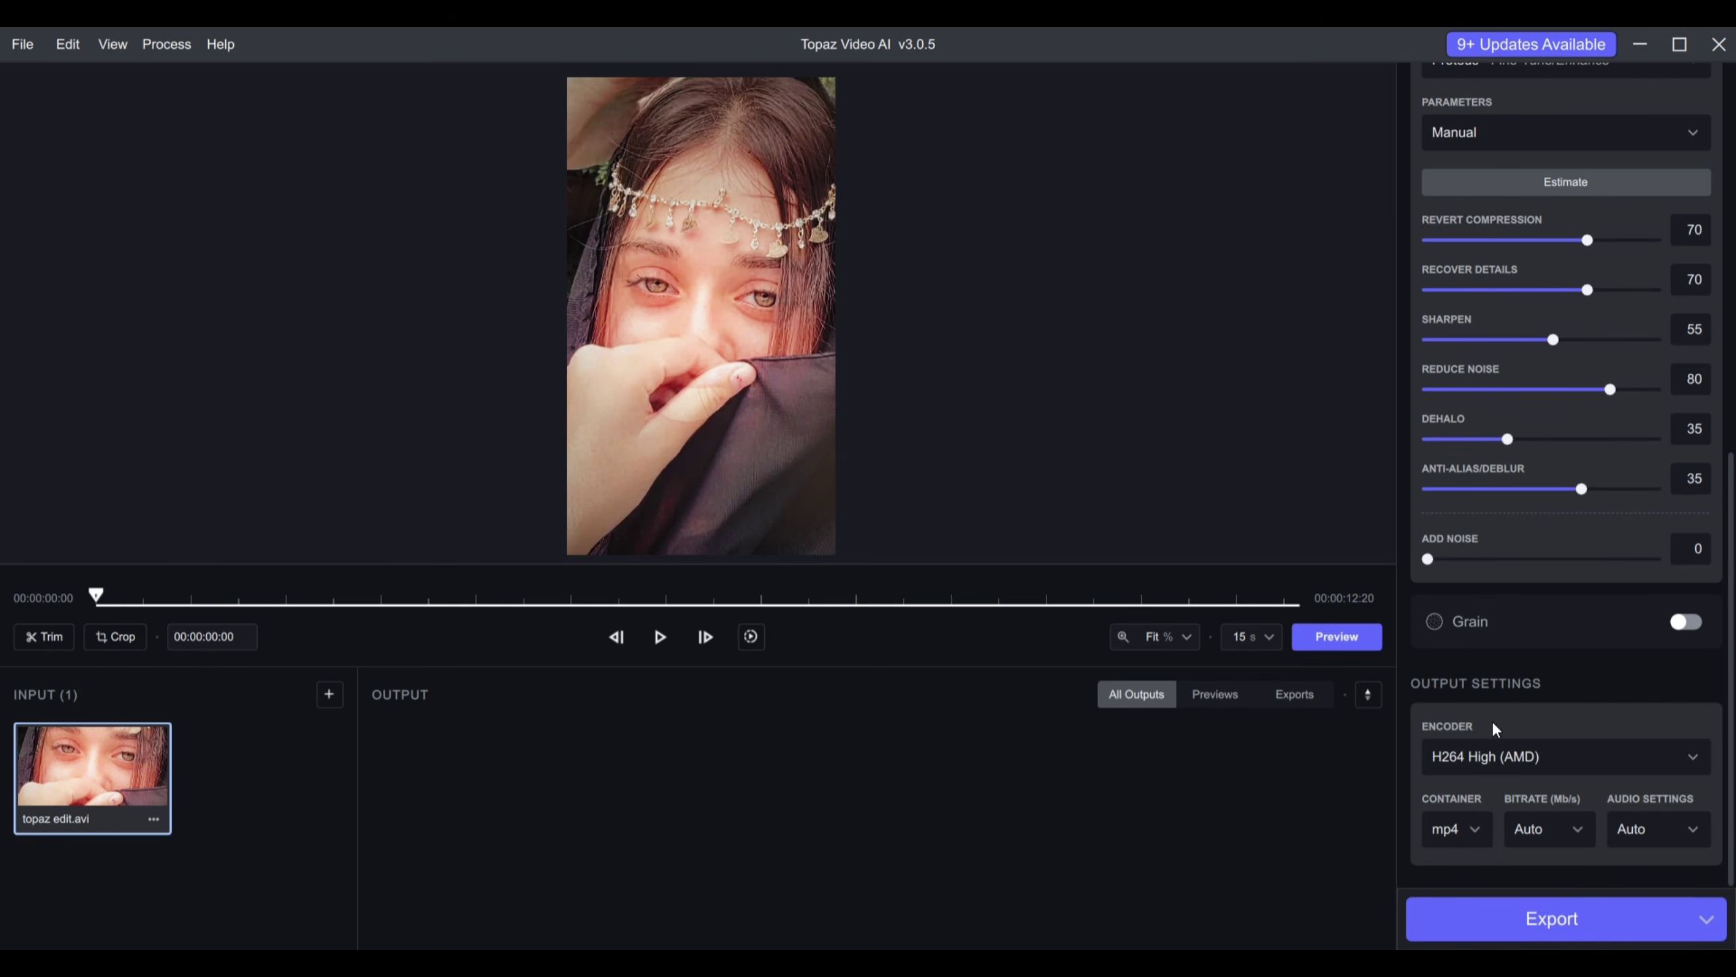
Keep the H264 High (AMD) encoder and Auto bitrate, and start exporting the enhanced clip
click(1490, 756)
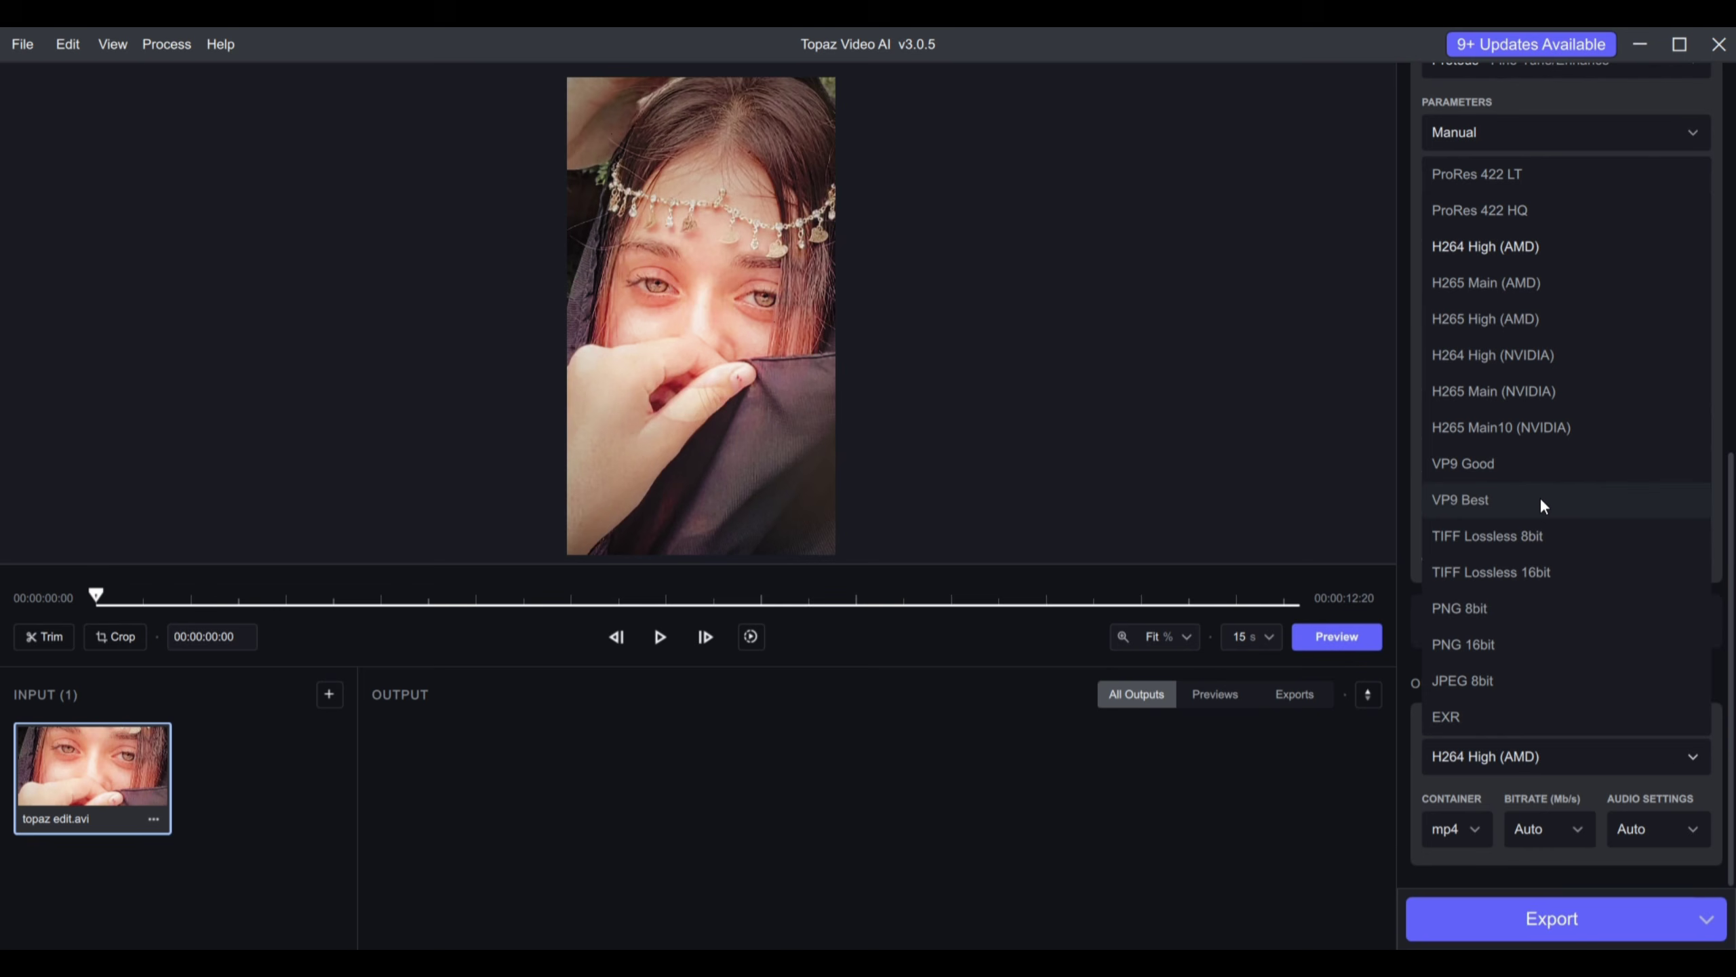
click(1530, 252)
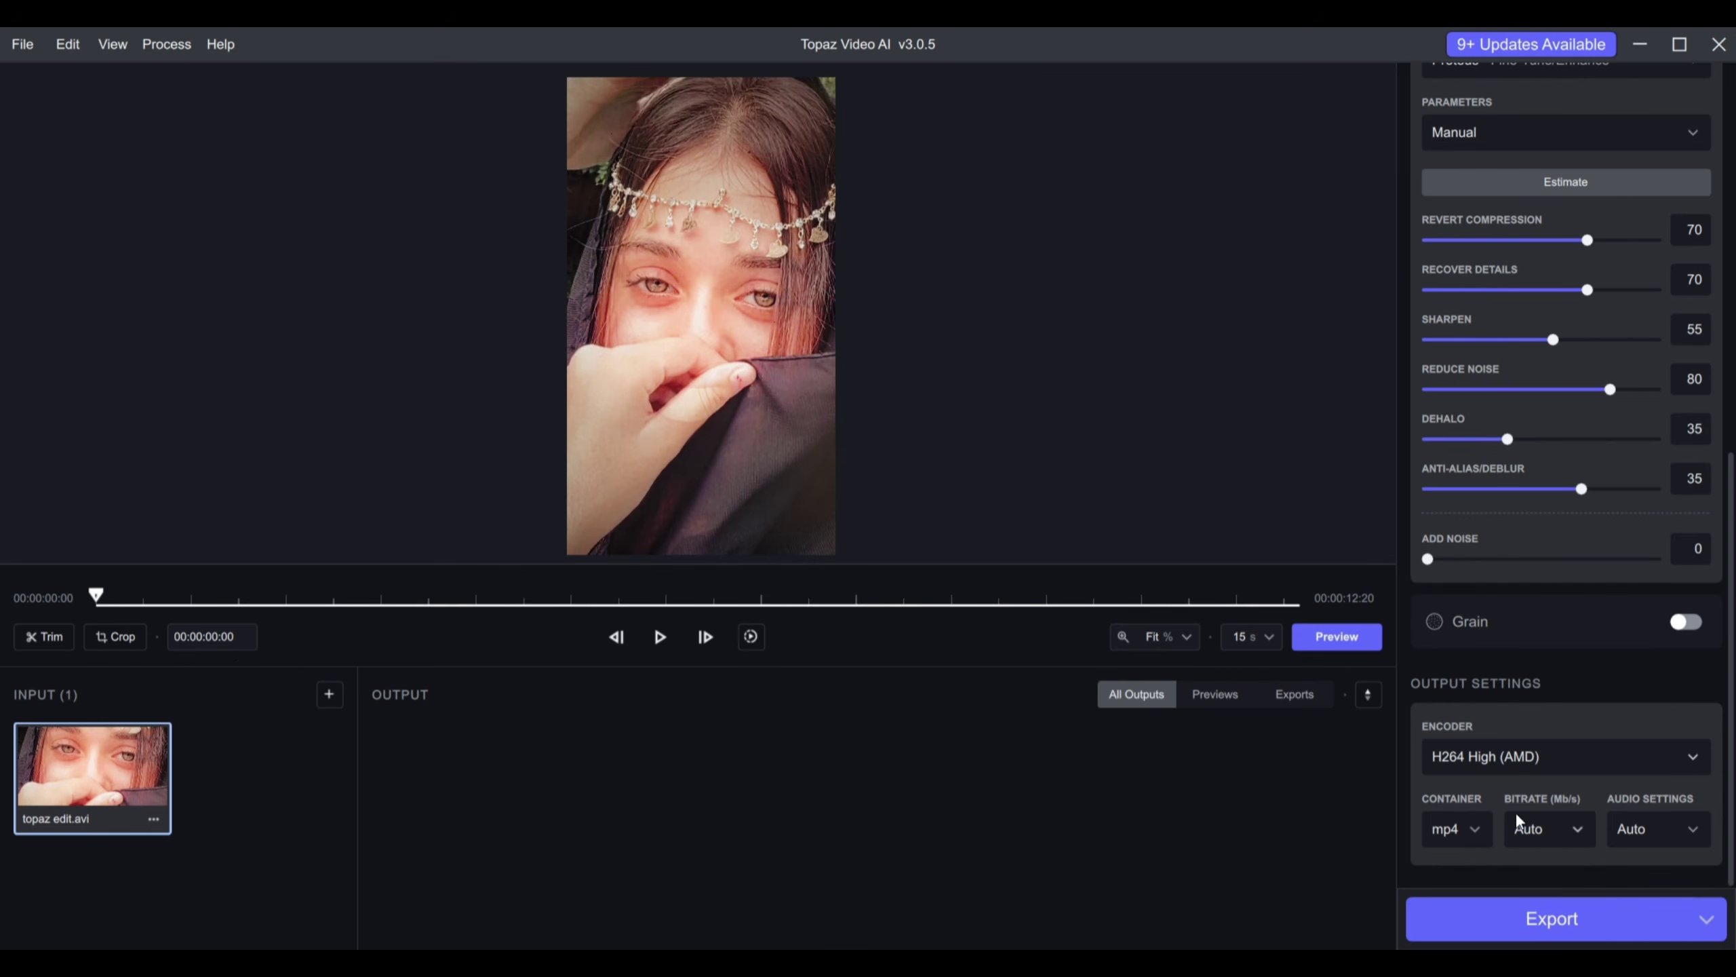
click(1574, 829)
click(1598, 922)
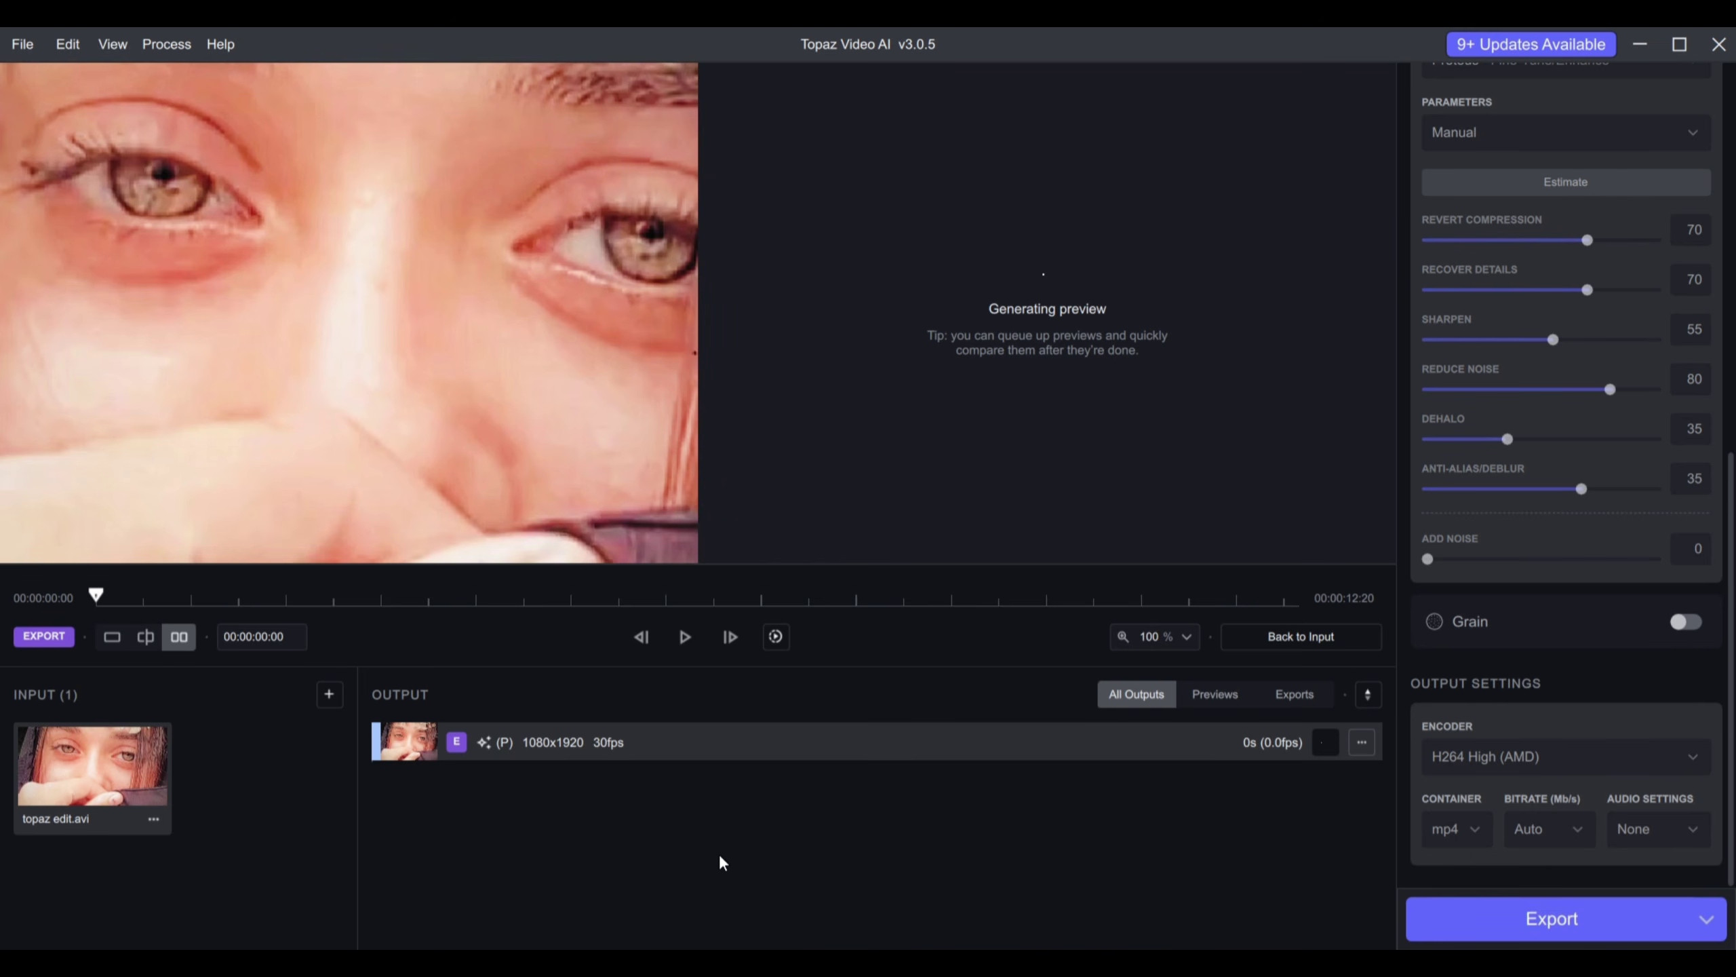
scroll(571, 343, up, 3)
scroll(571, 343, down, 5)
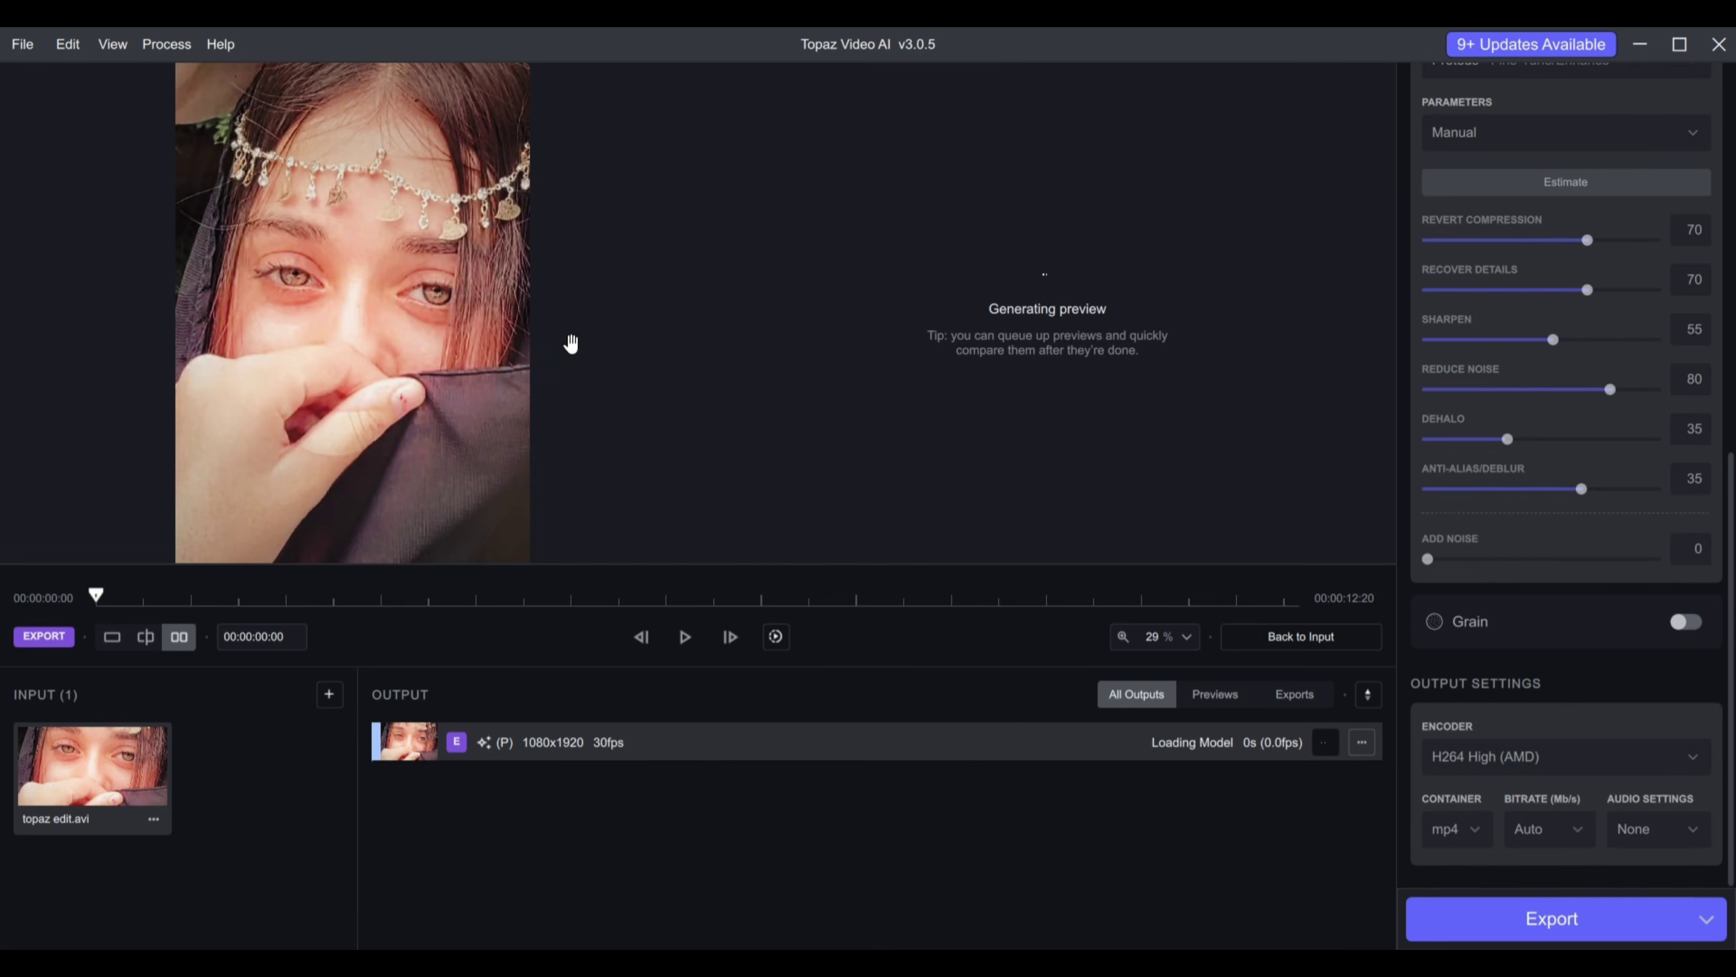
scroll(571, 343, up, 3)
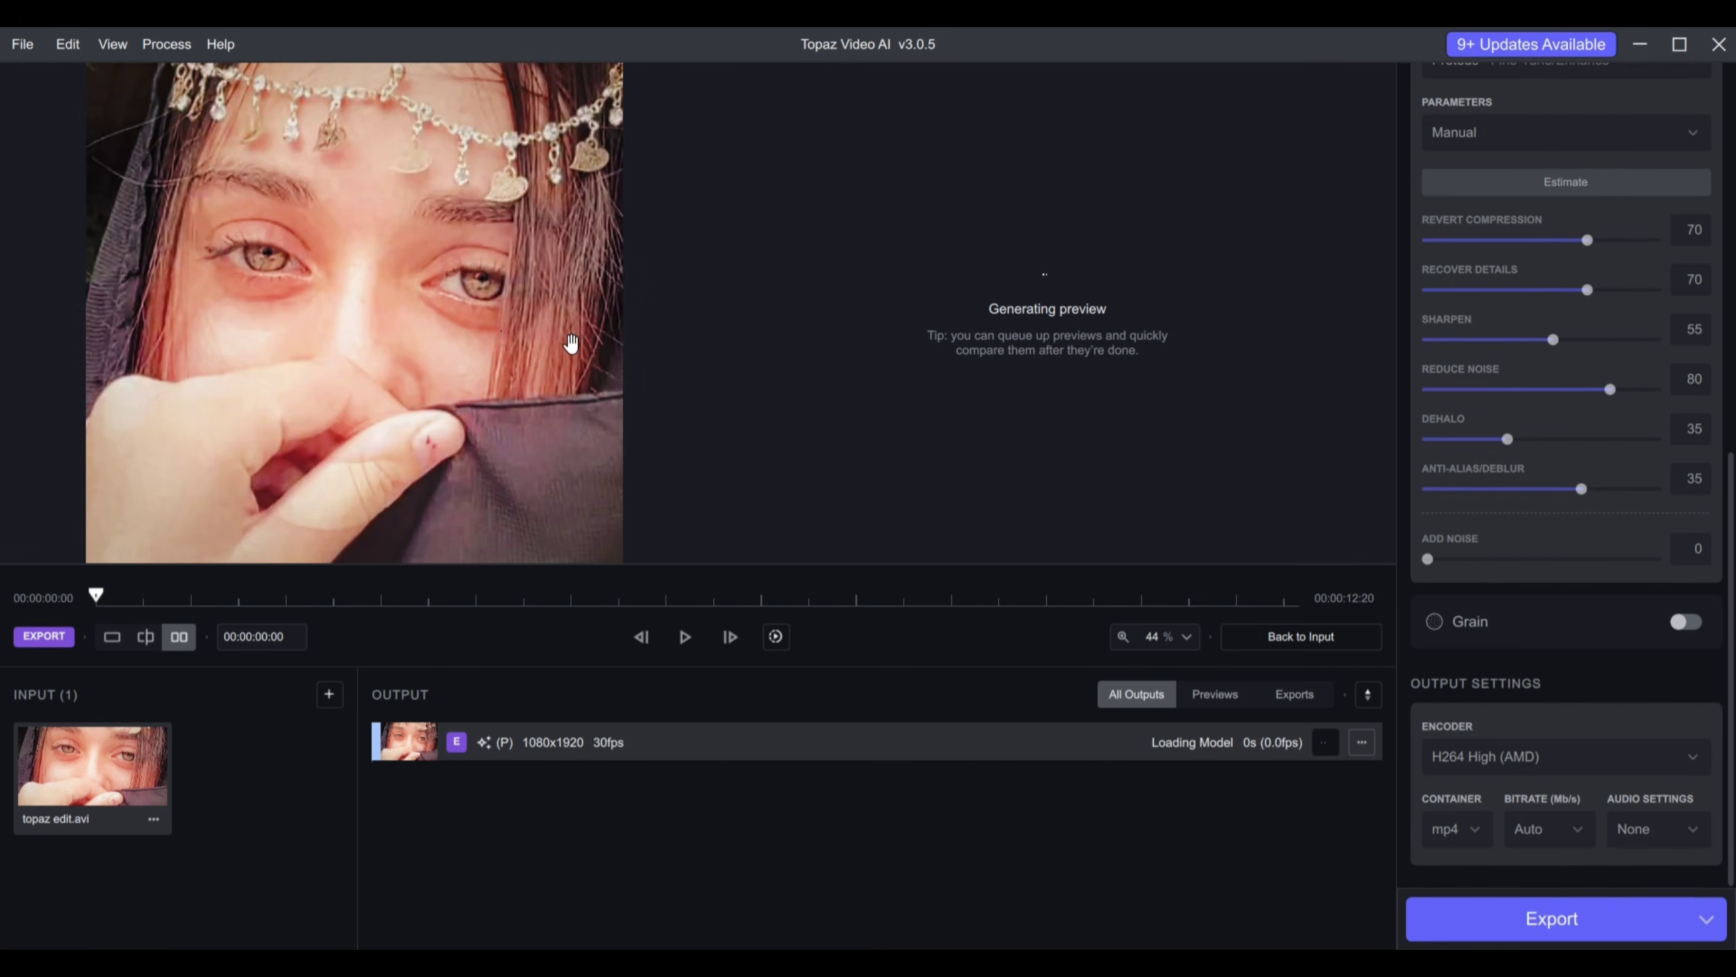